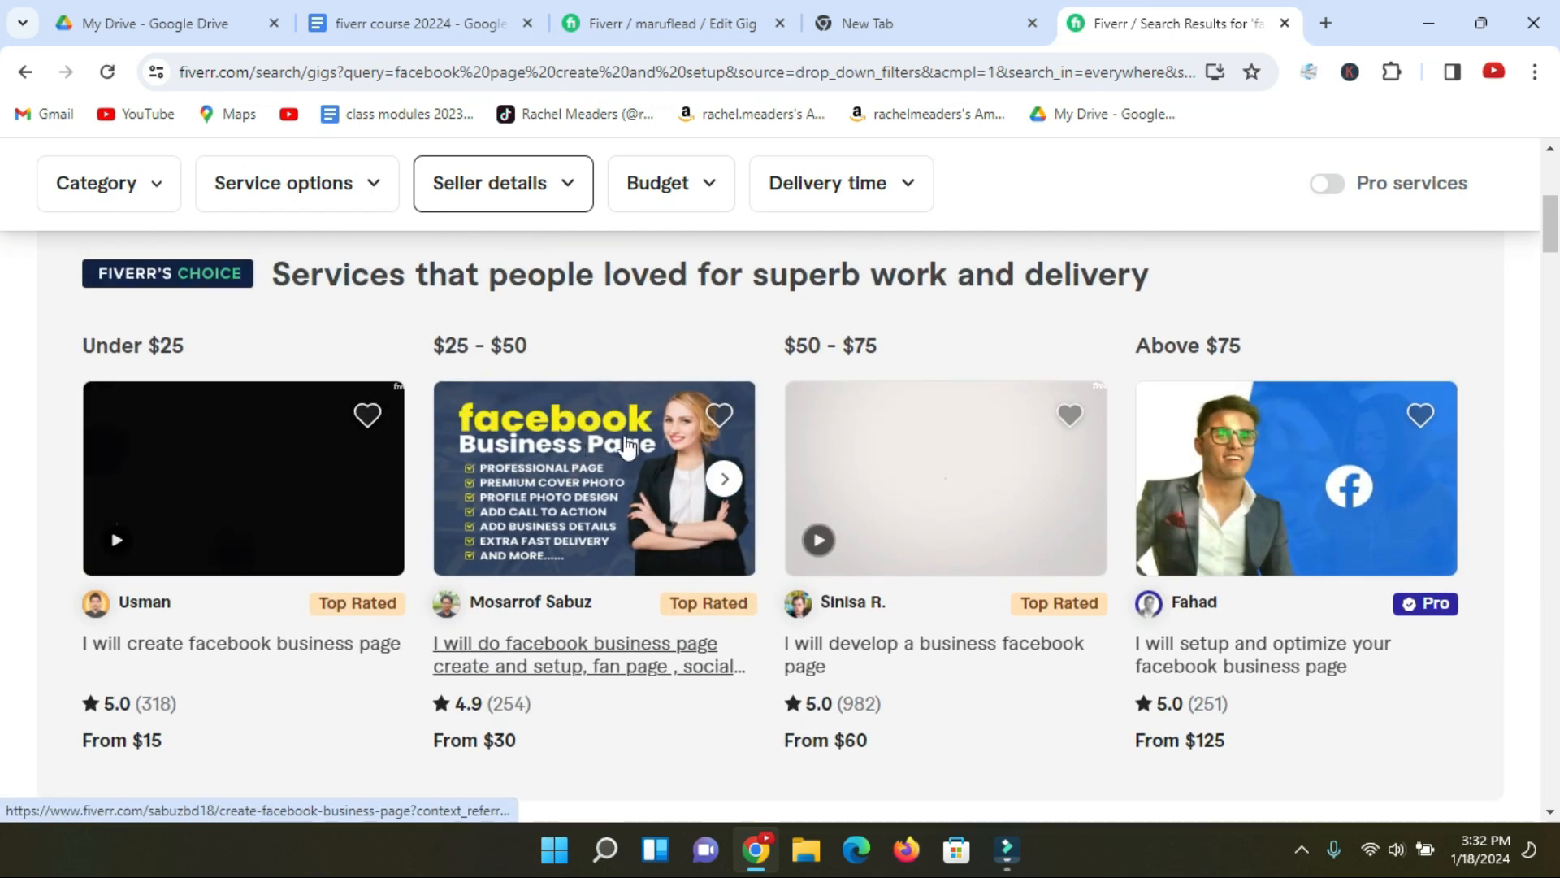
Examine the top-rated sellers' gig images and titles in the results for "facebook page create and setup"
scroll(626, 445, down, 1)
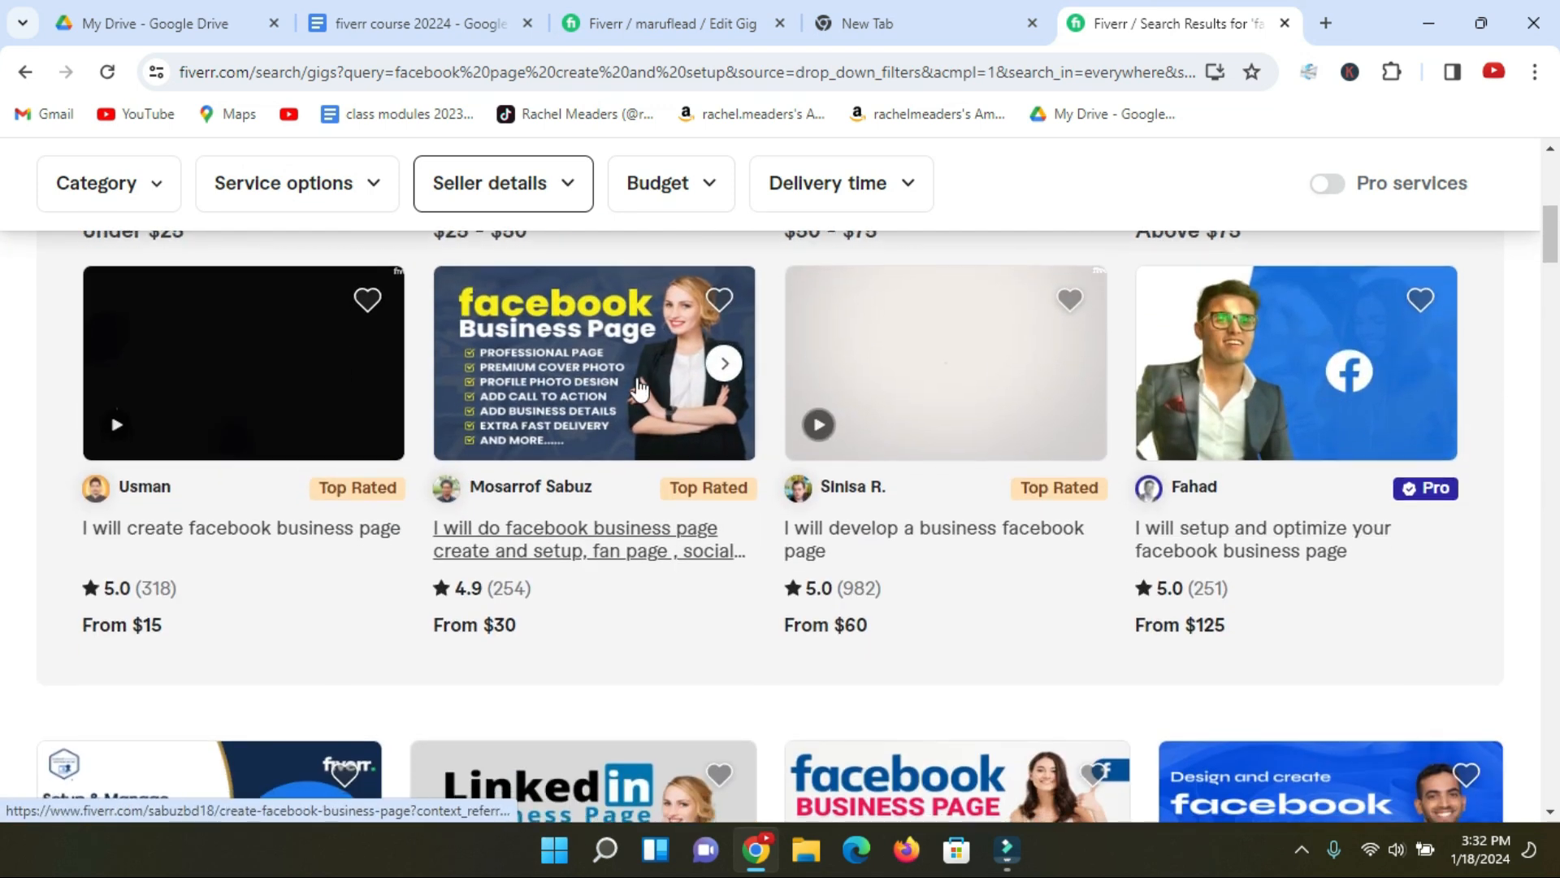
scroll(642, 394, down, 2)
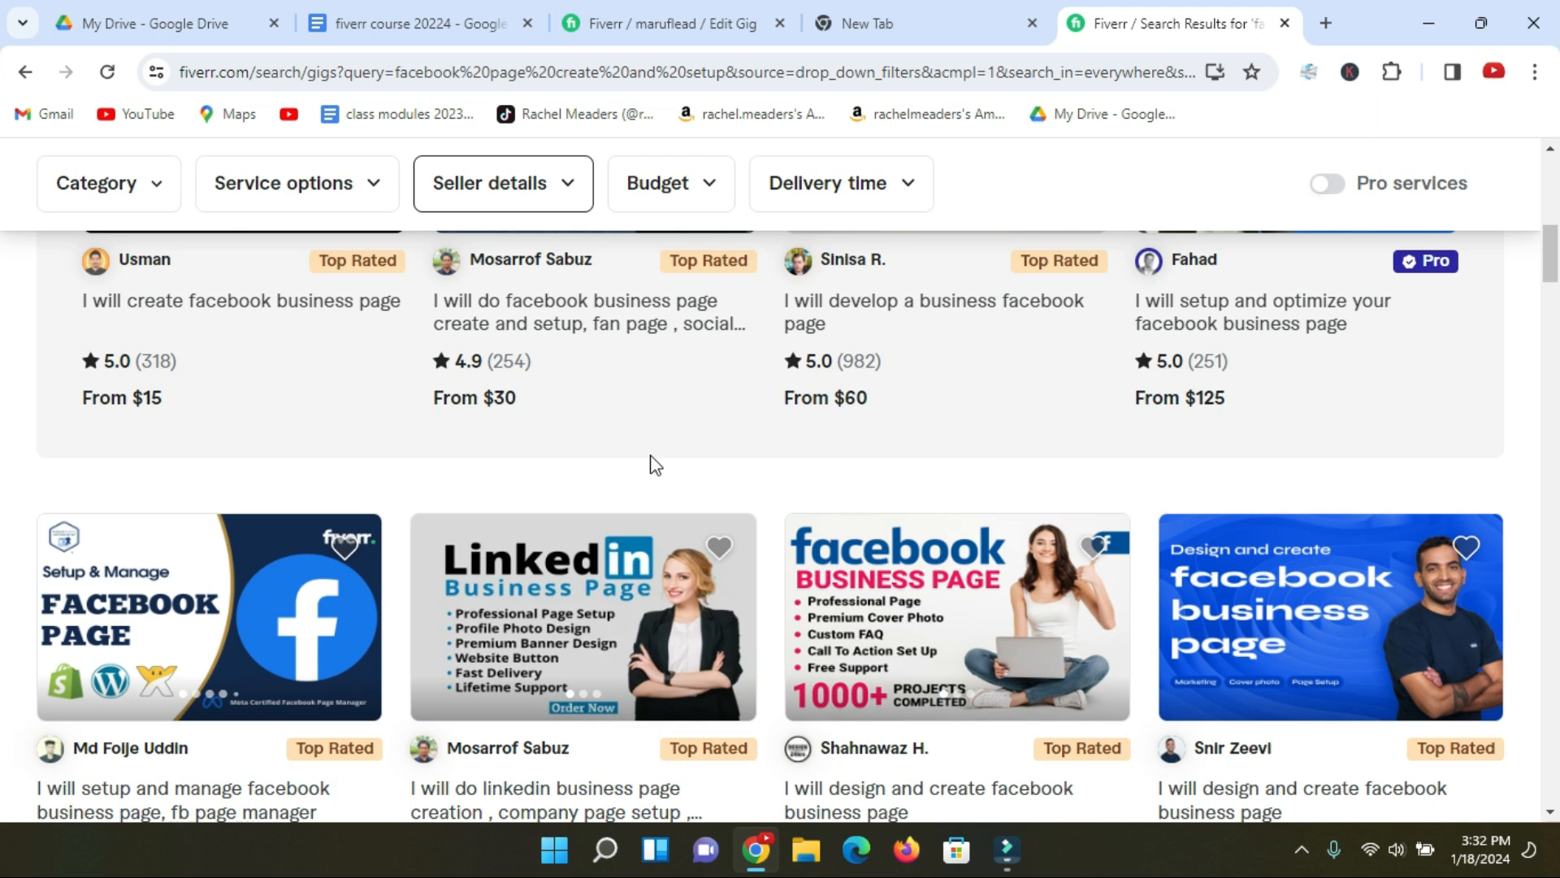
scroll(656, 465, down, 1)
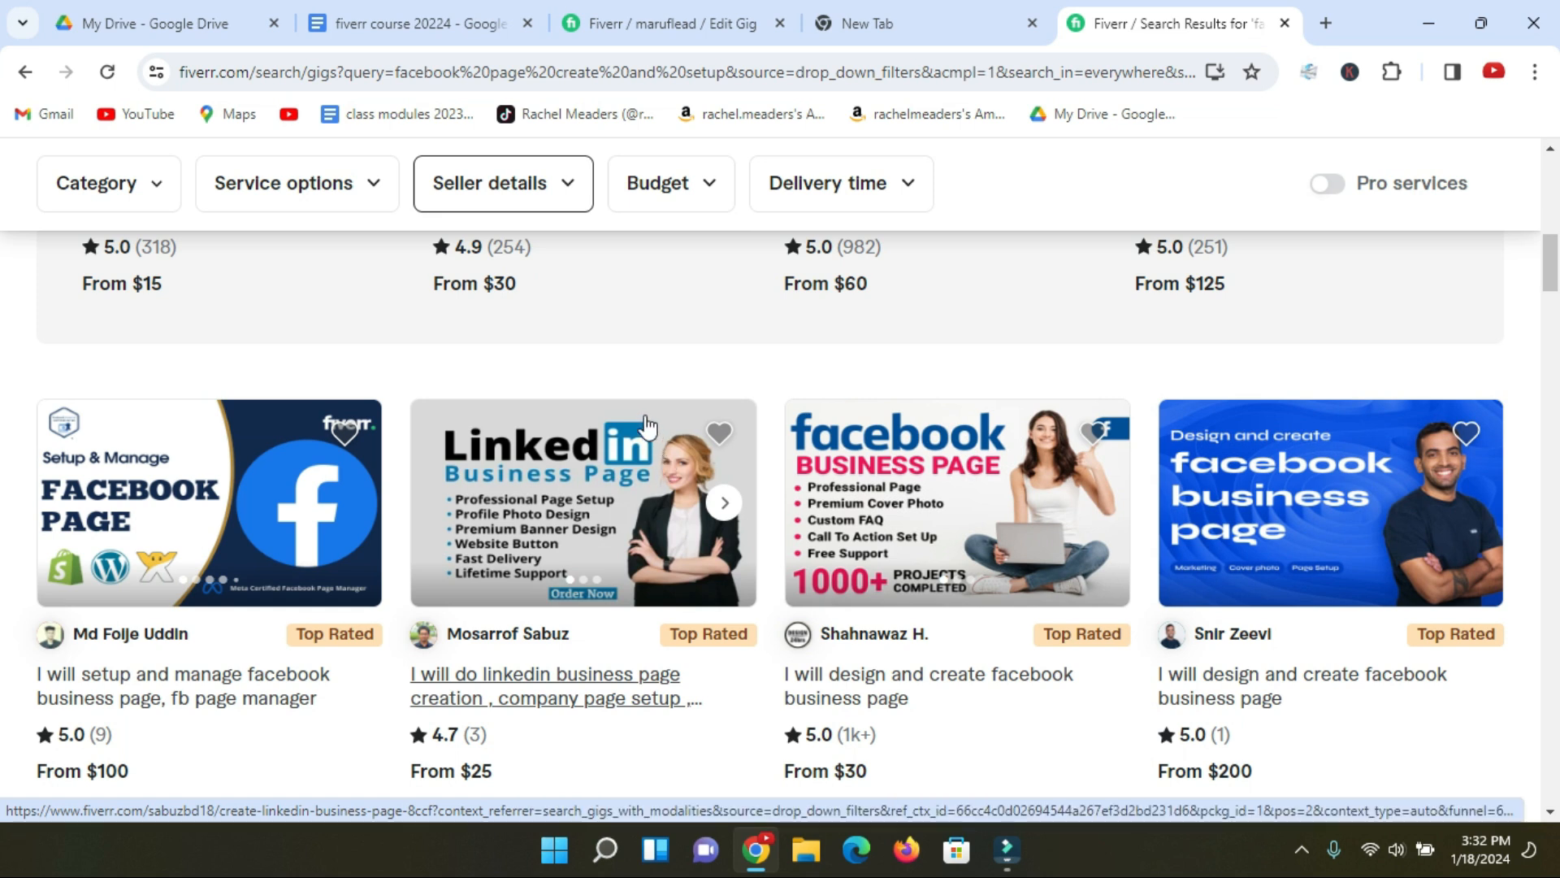
scroll(659, 328, up, 6)
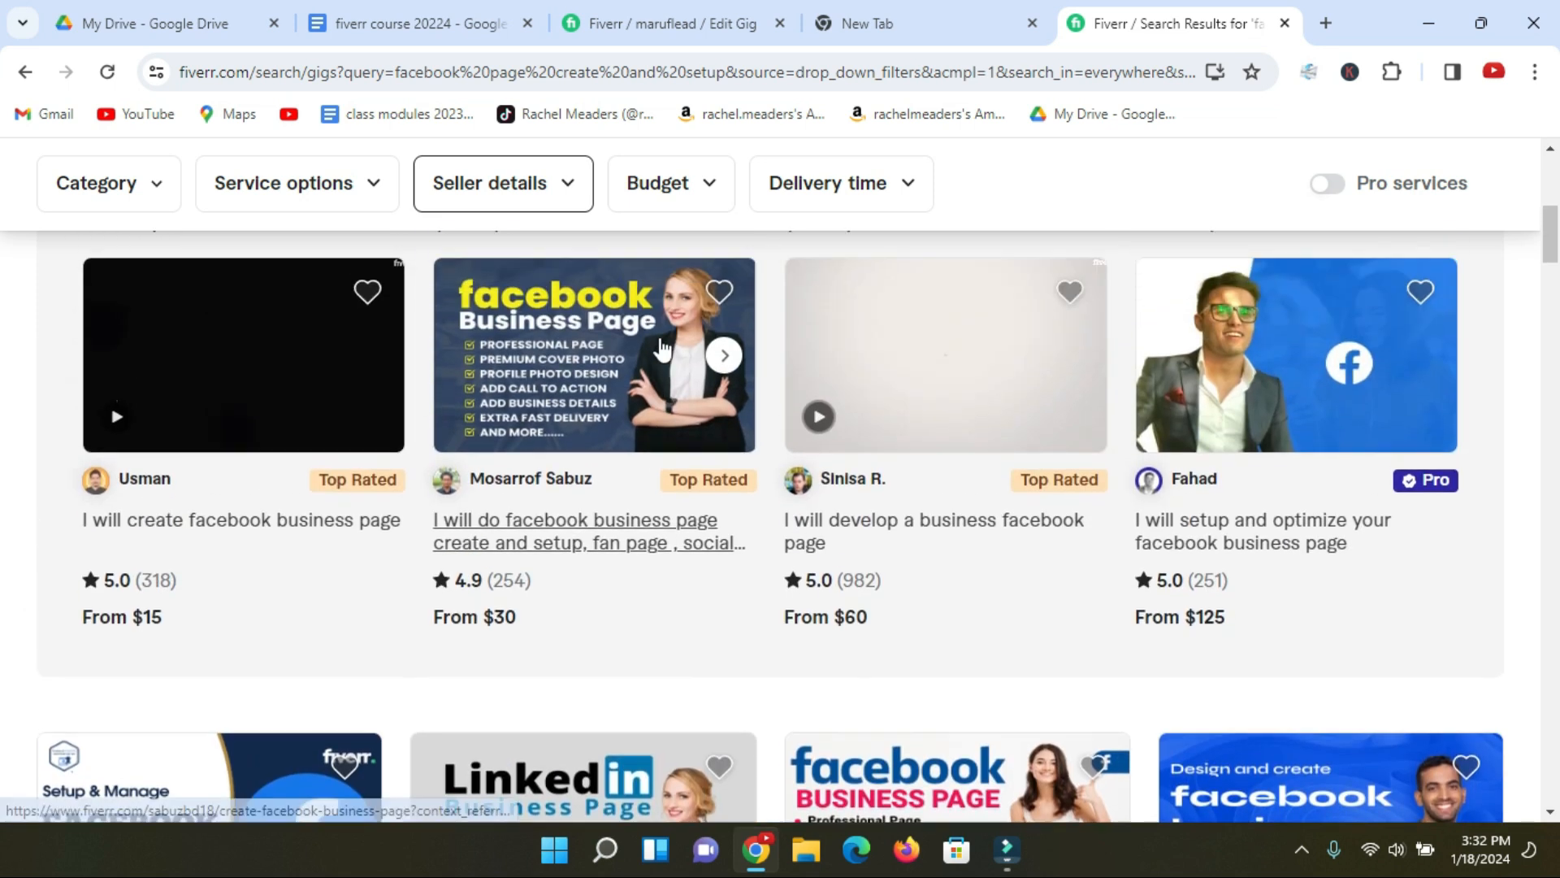
scroll(620, 338, up, 3)
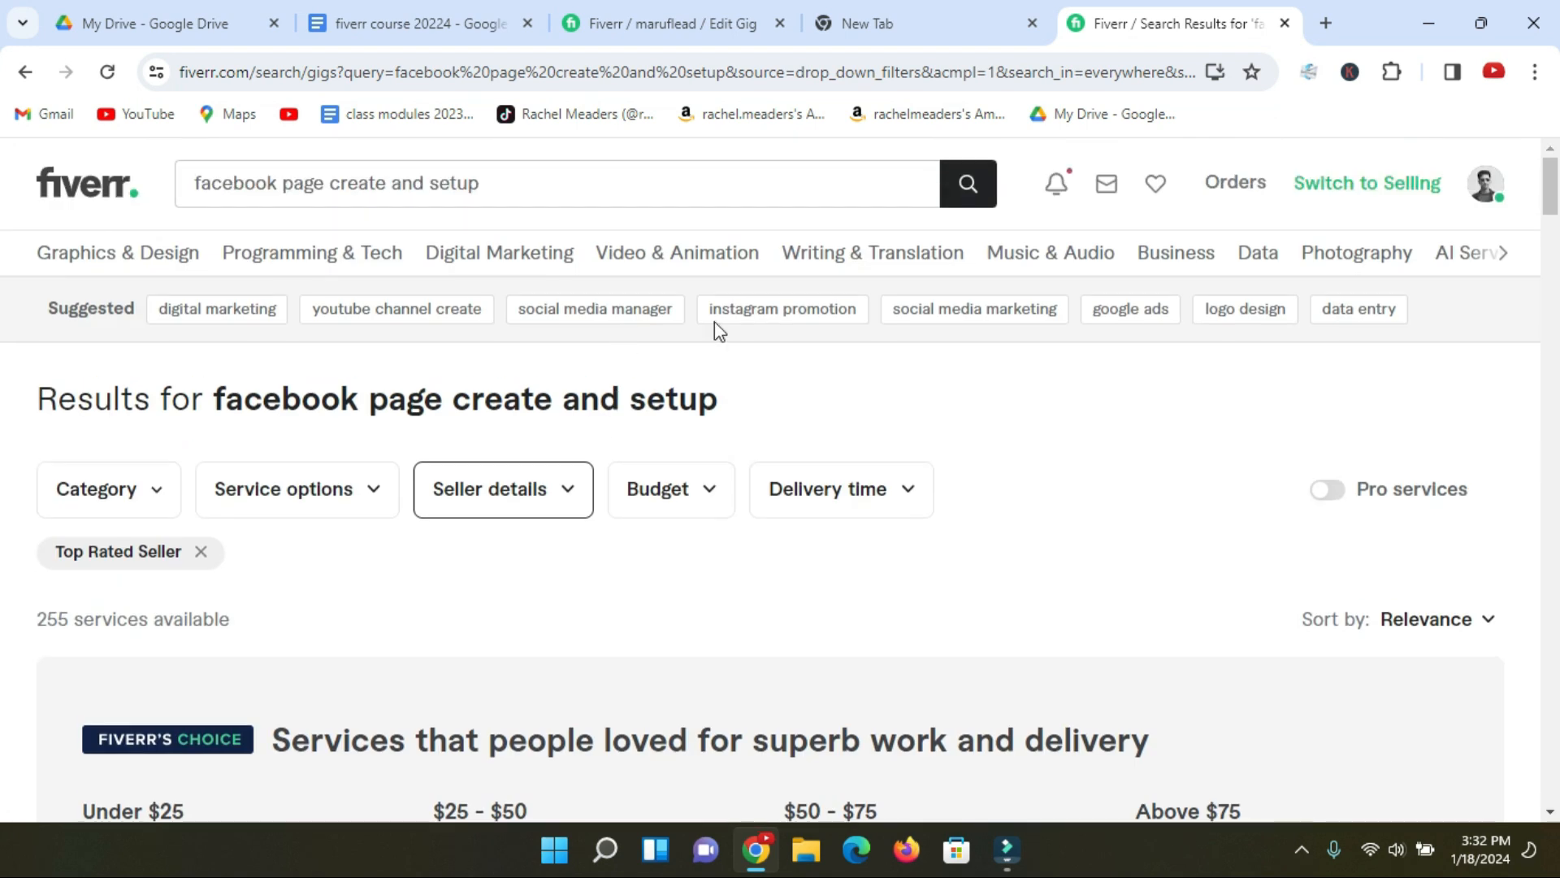
mouse_move(286, 244)
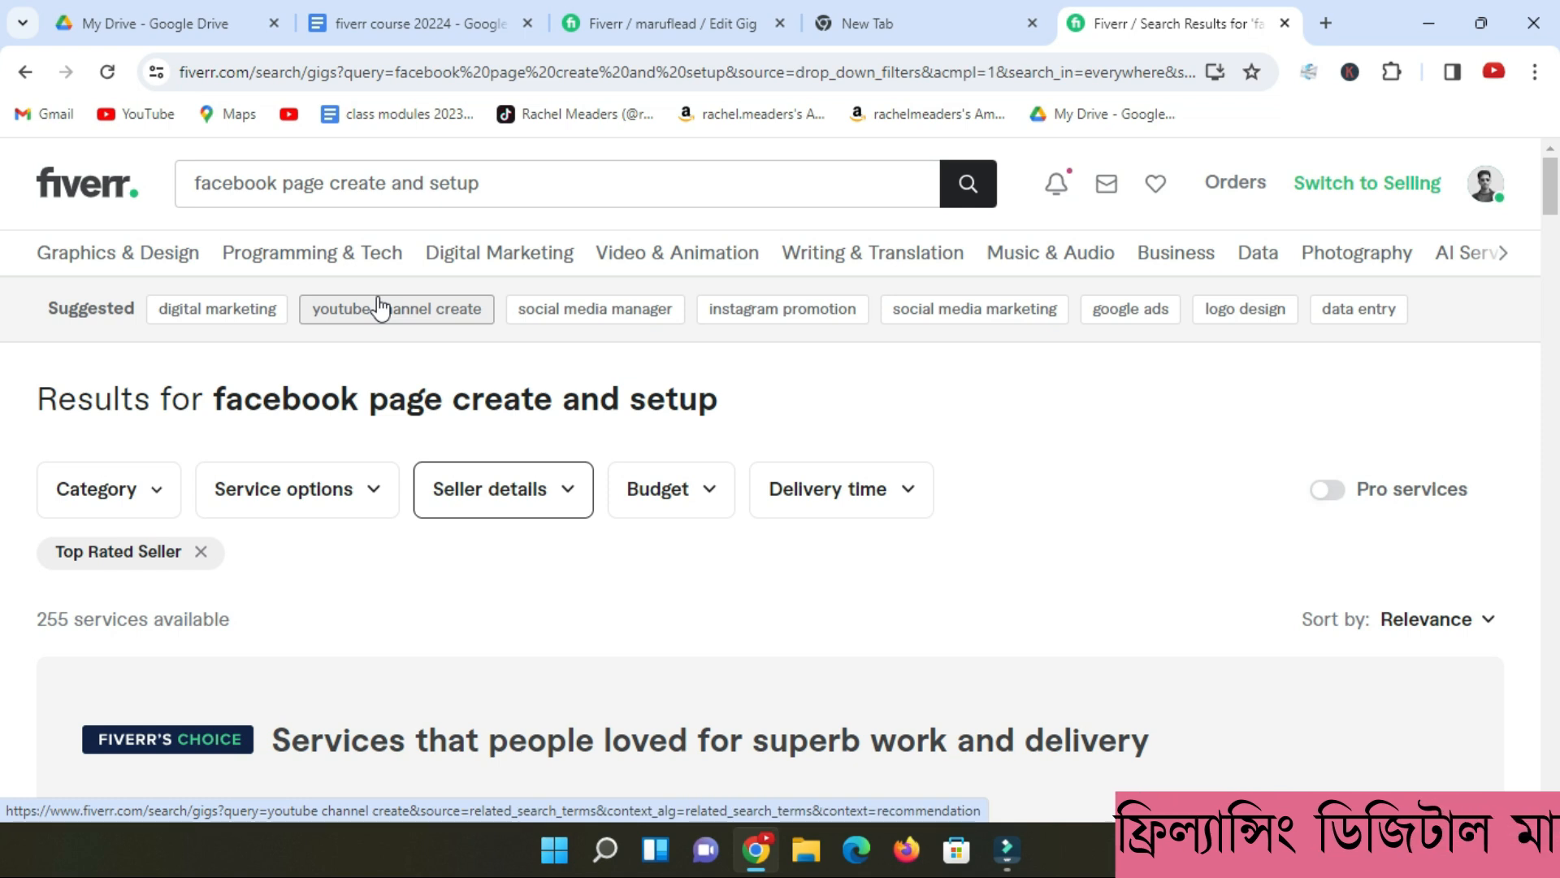
click(521, 183)
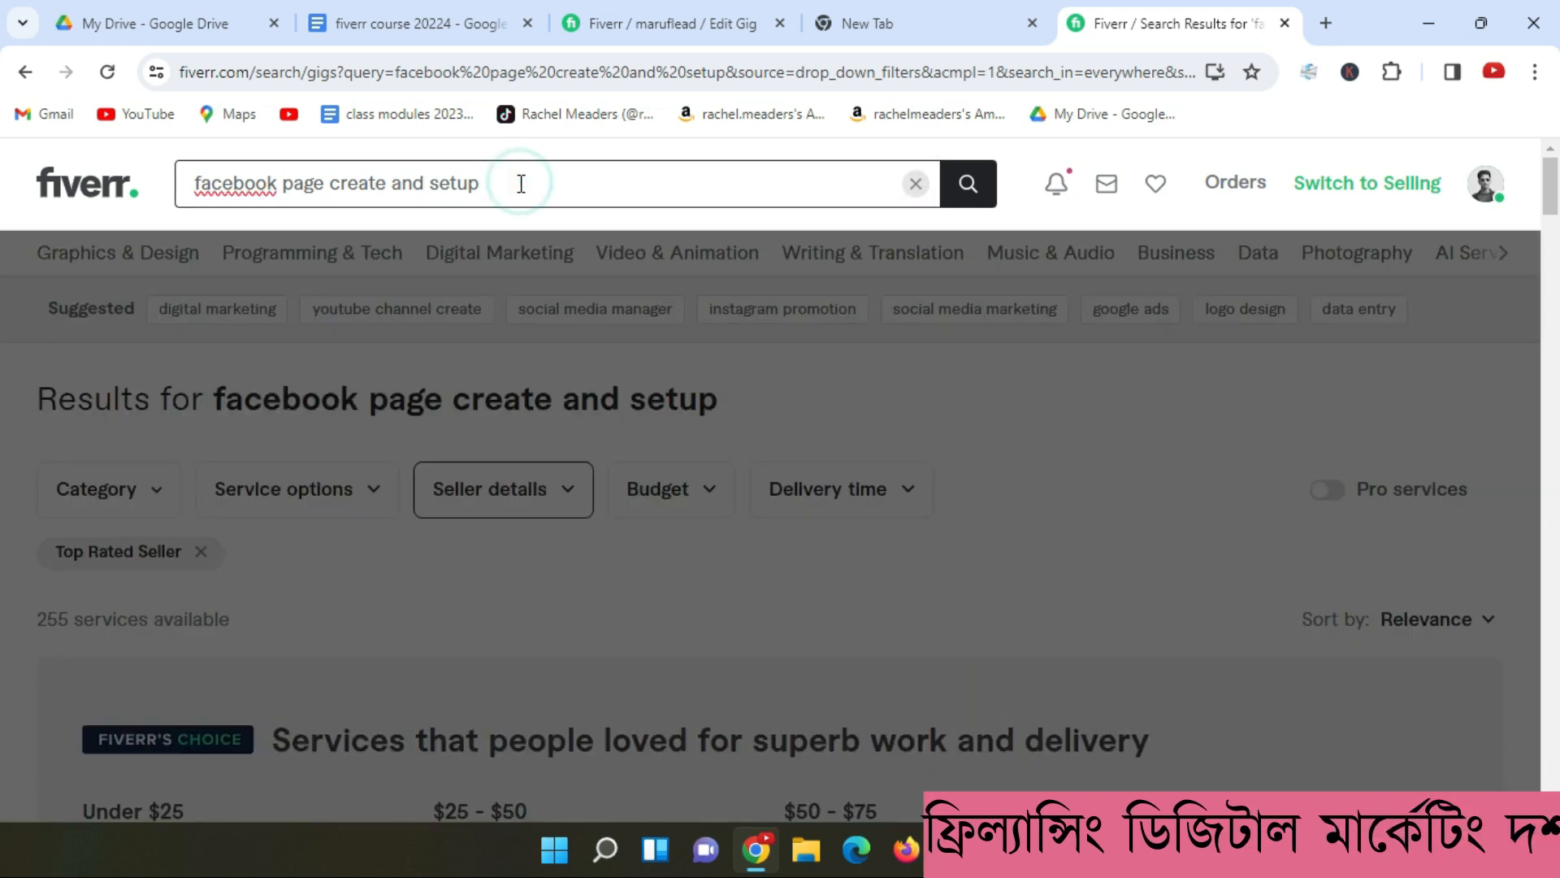
click(1097, 438)
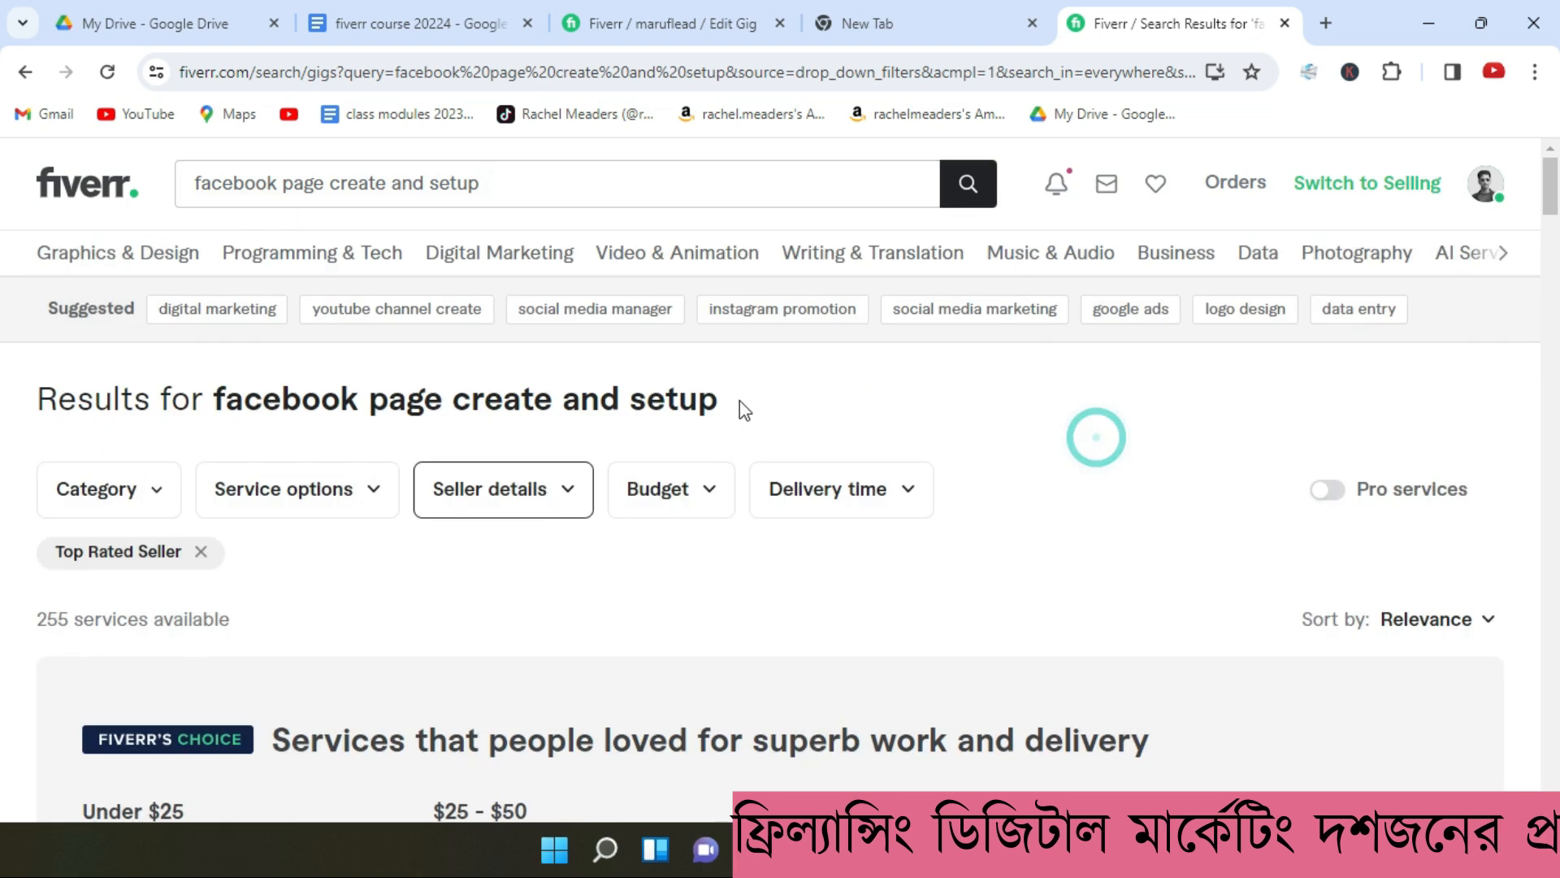
scroll(740, 405, down, 3)
scroll(706, 573, down, 2)
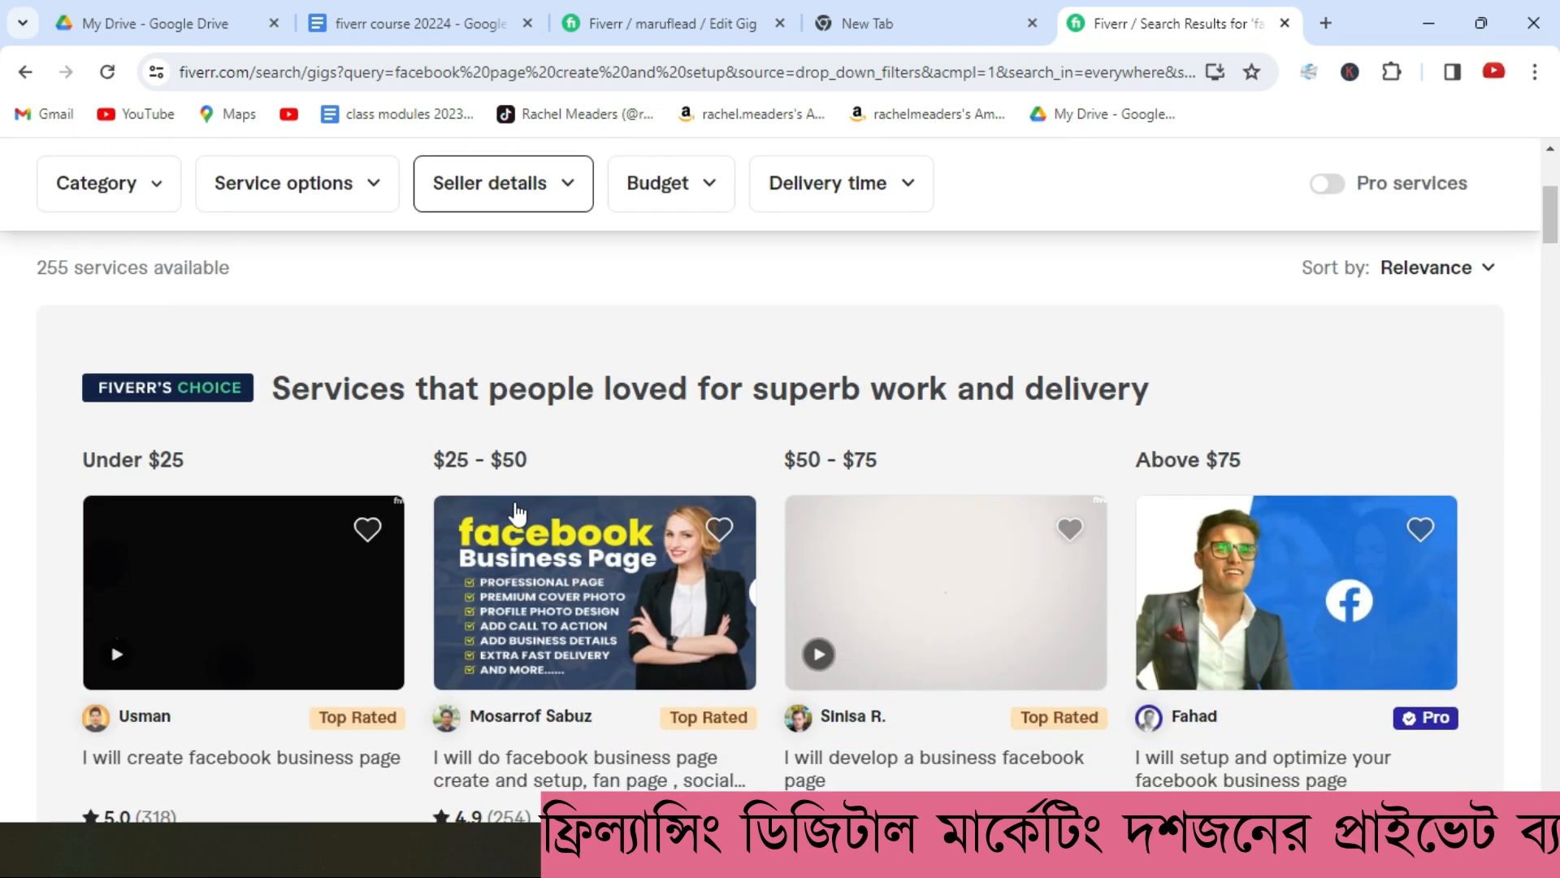
scroll(642, 512, down, 3)
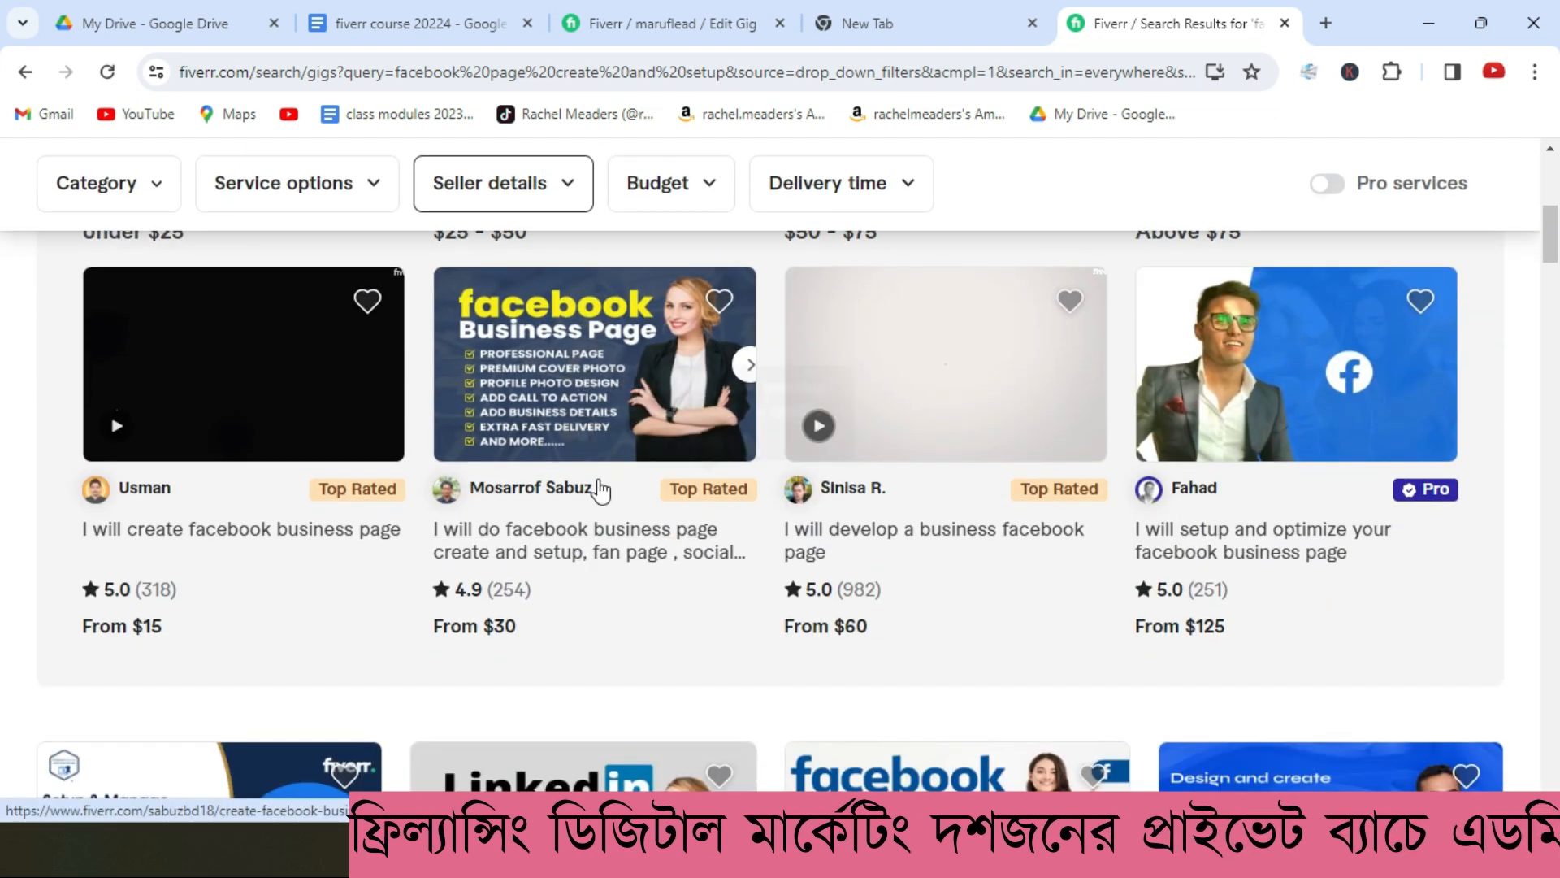
scroll(642, 488, up, 3)
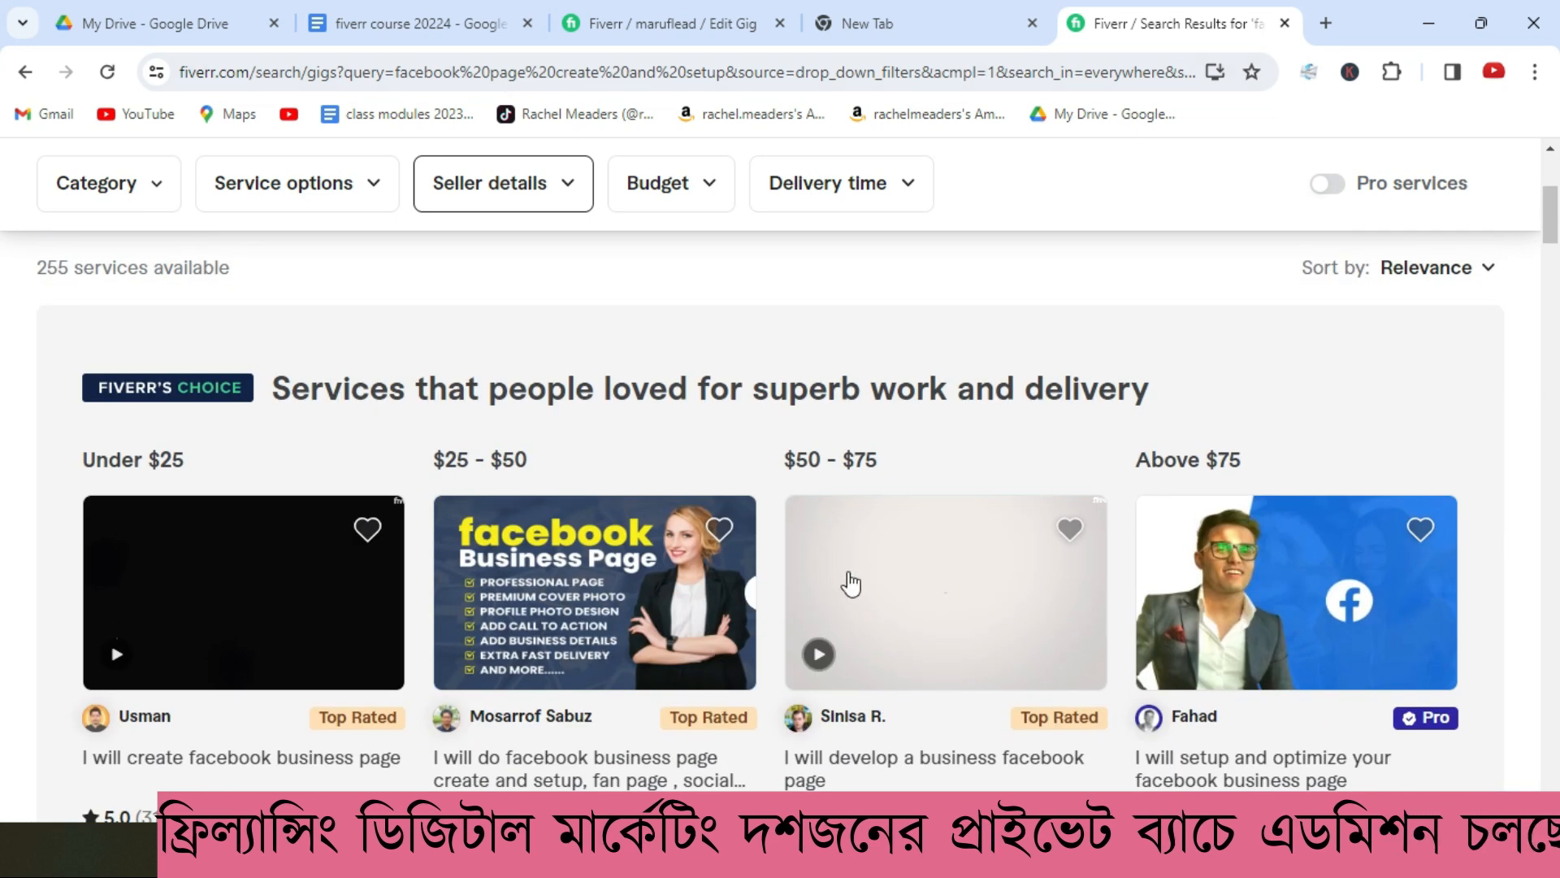
scroll(813, 553, down, 3)
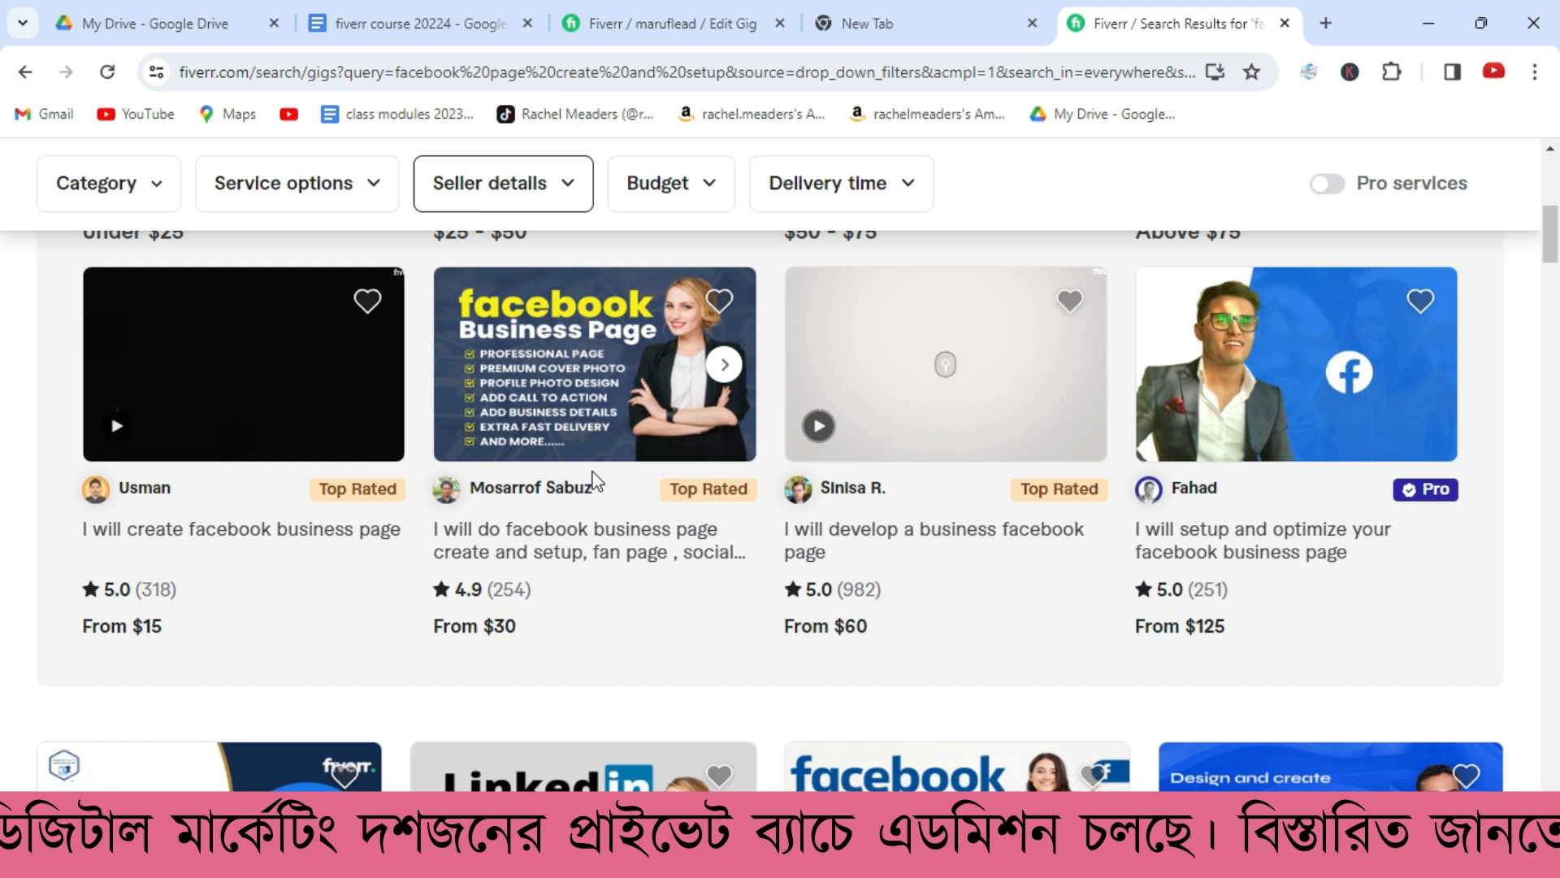
scroll(638, 516, up, 5)
scroll(641, 502, up, 1)
scroll(341, 370, up, 2)
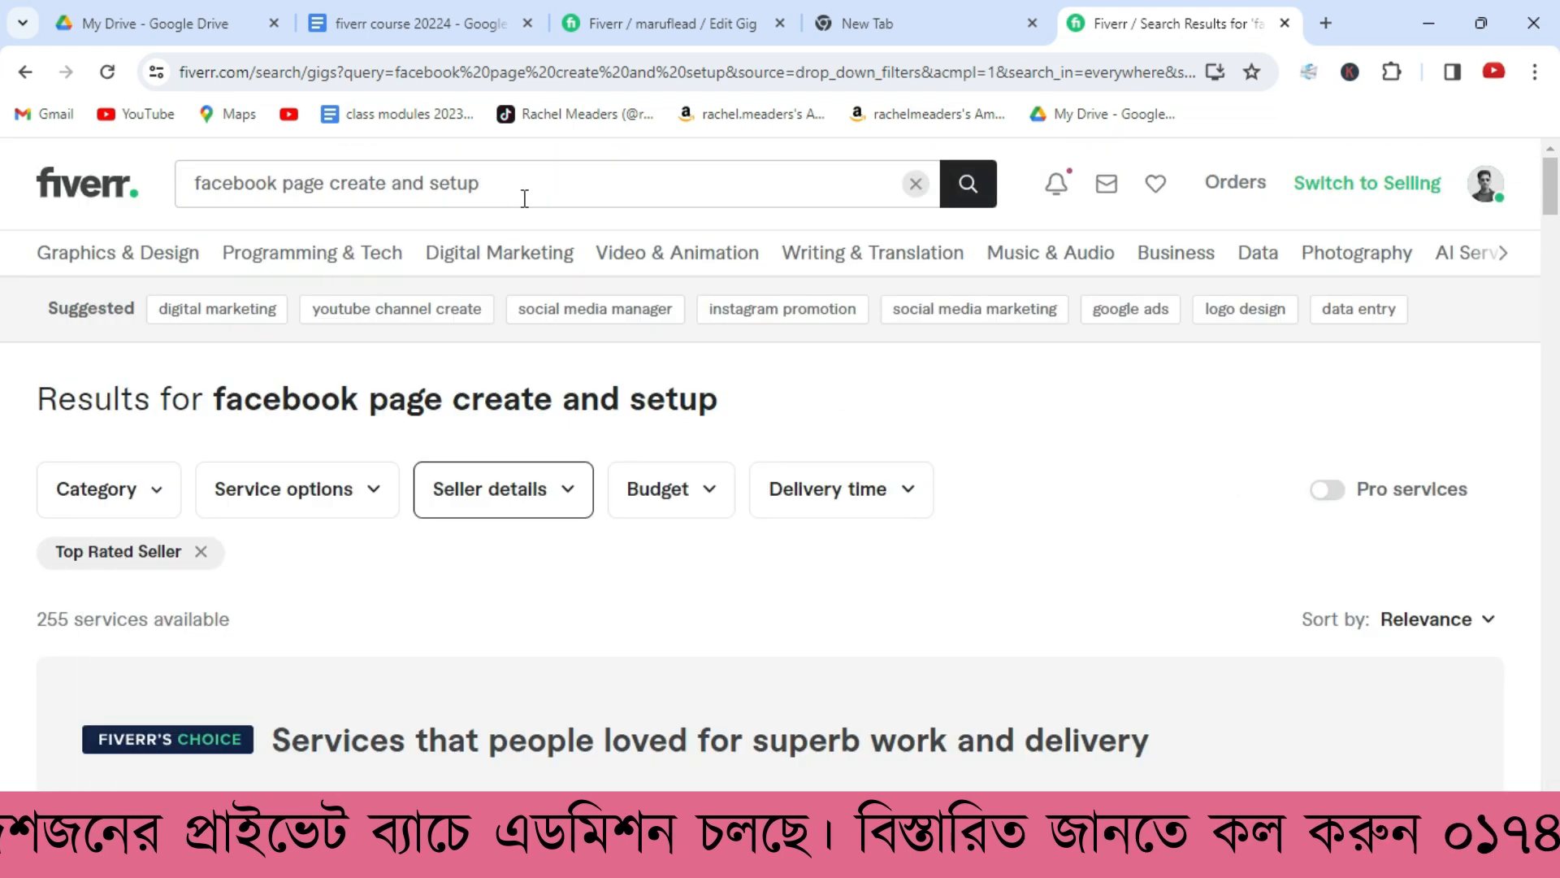
Review the seller details filter options and compare the gig thumbnails further down the Facebook page results
scroll(577, 508, down, 4)
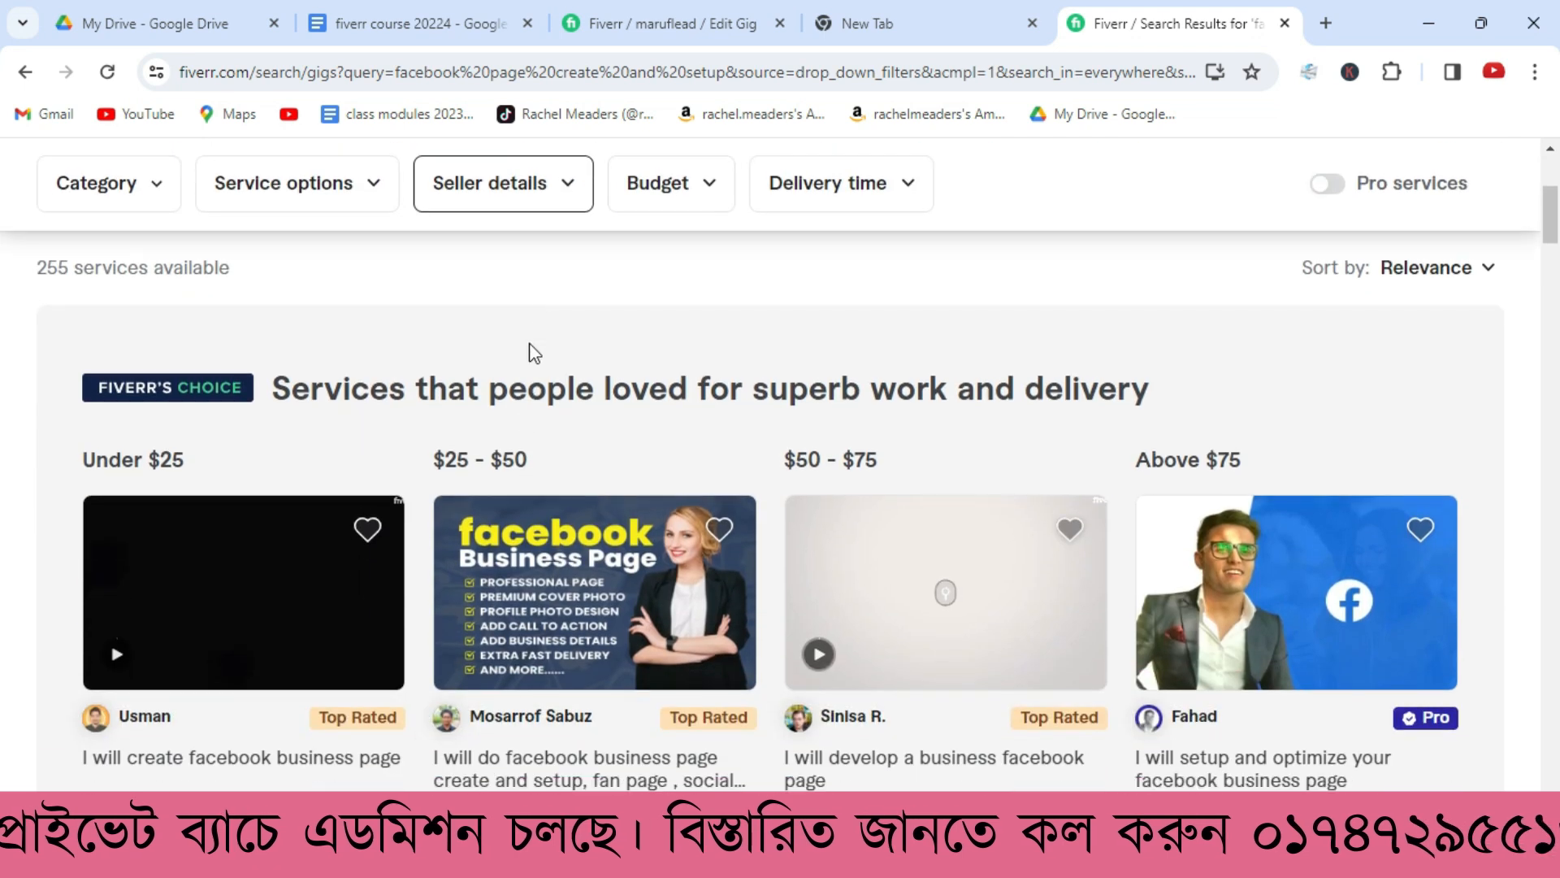
click(571, 192)
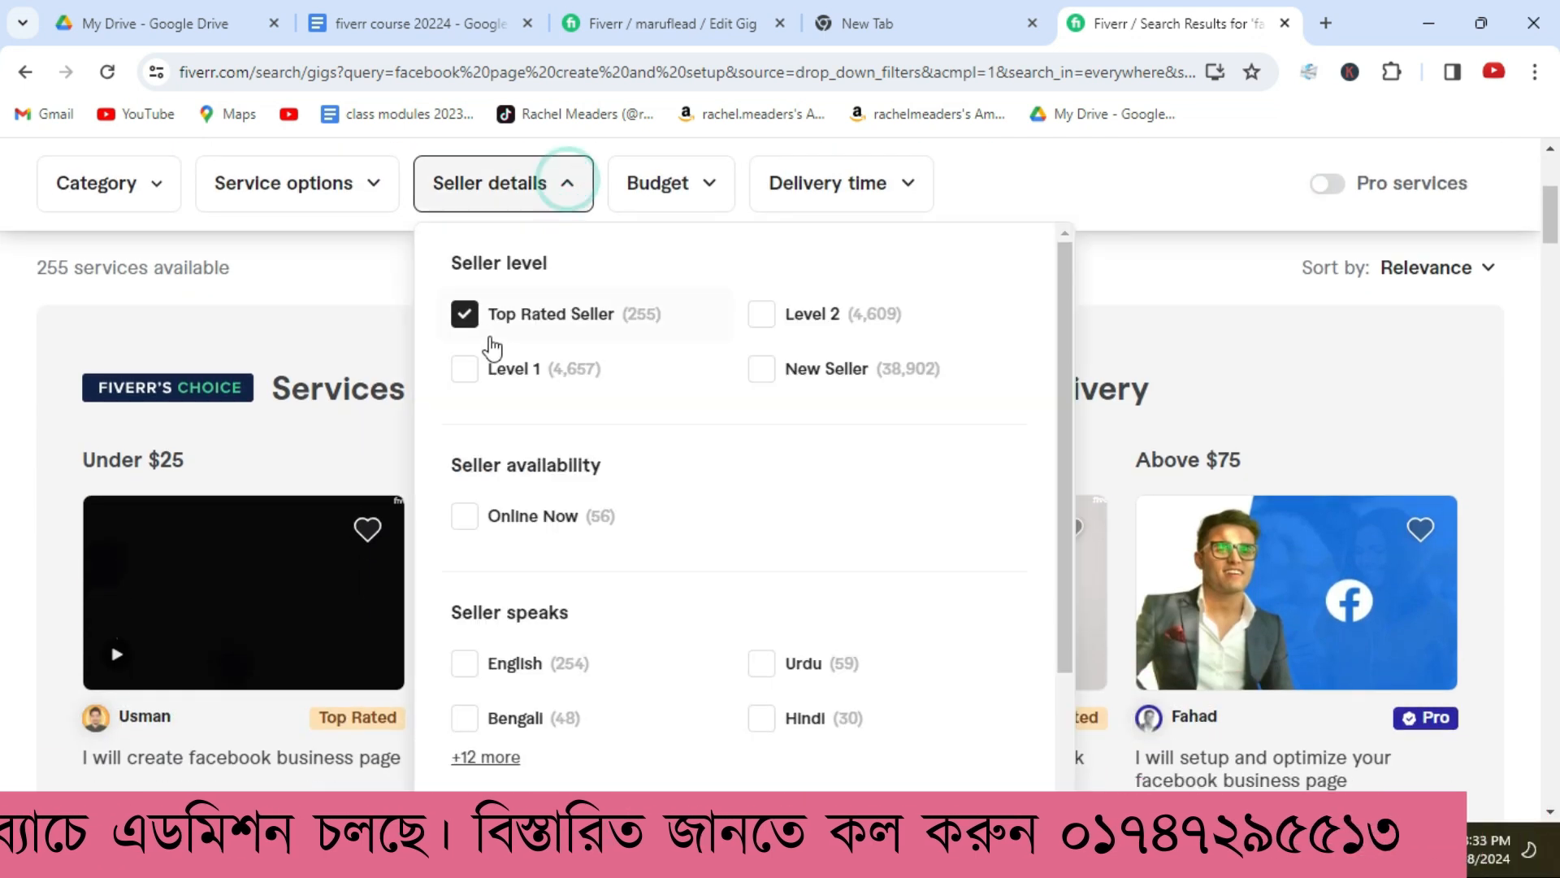
scroll(585, 369, down, 5)
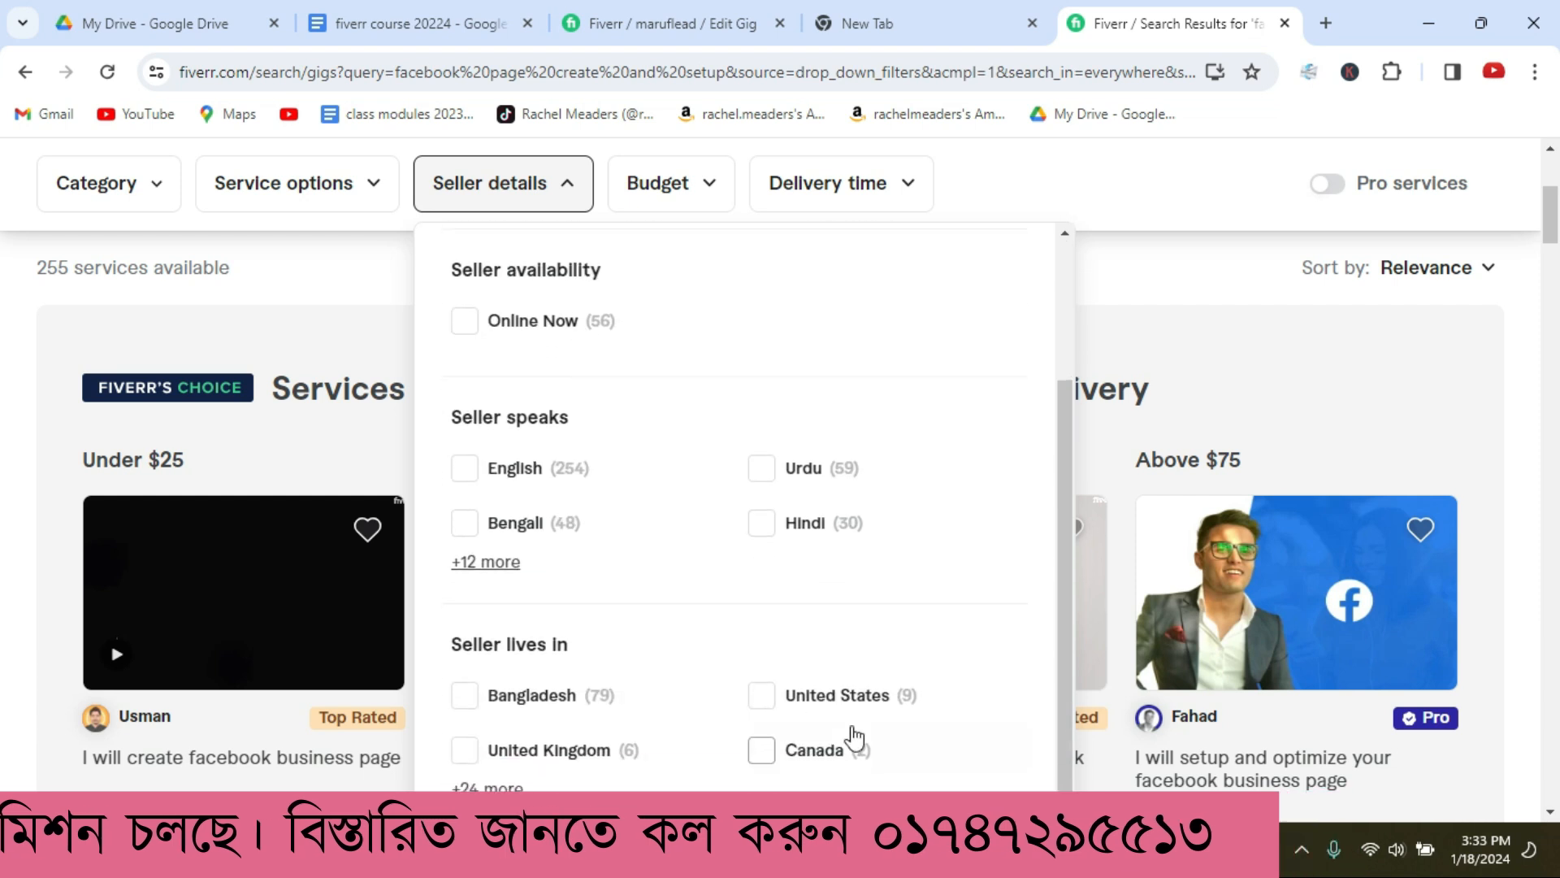
scroll(1080, 575, down, 1)
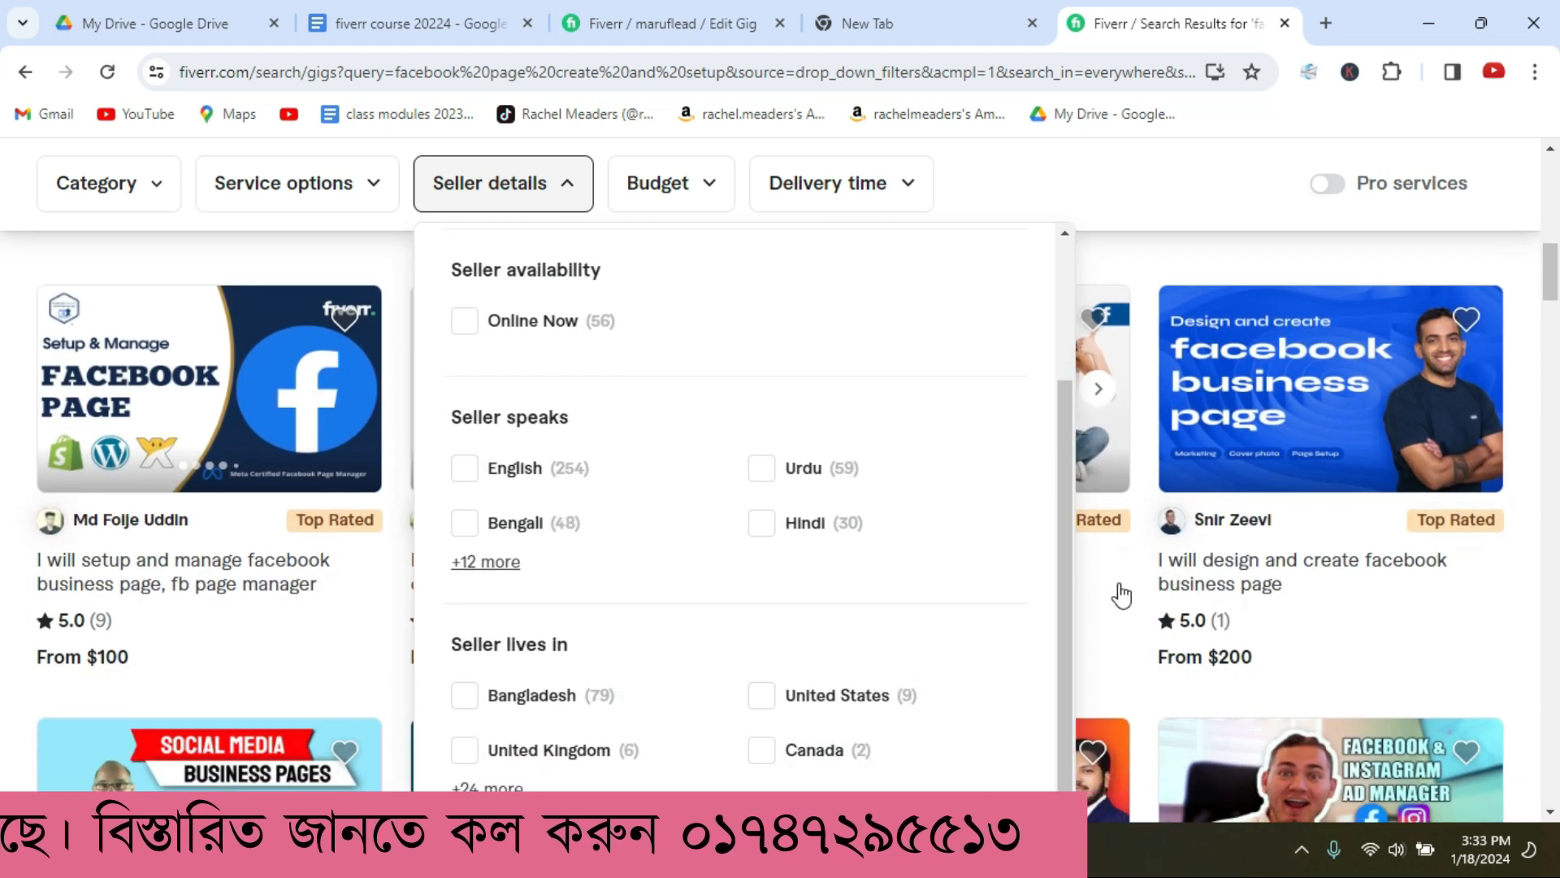
click(1130, 685)
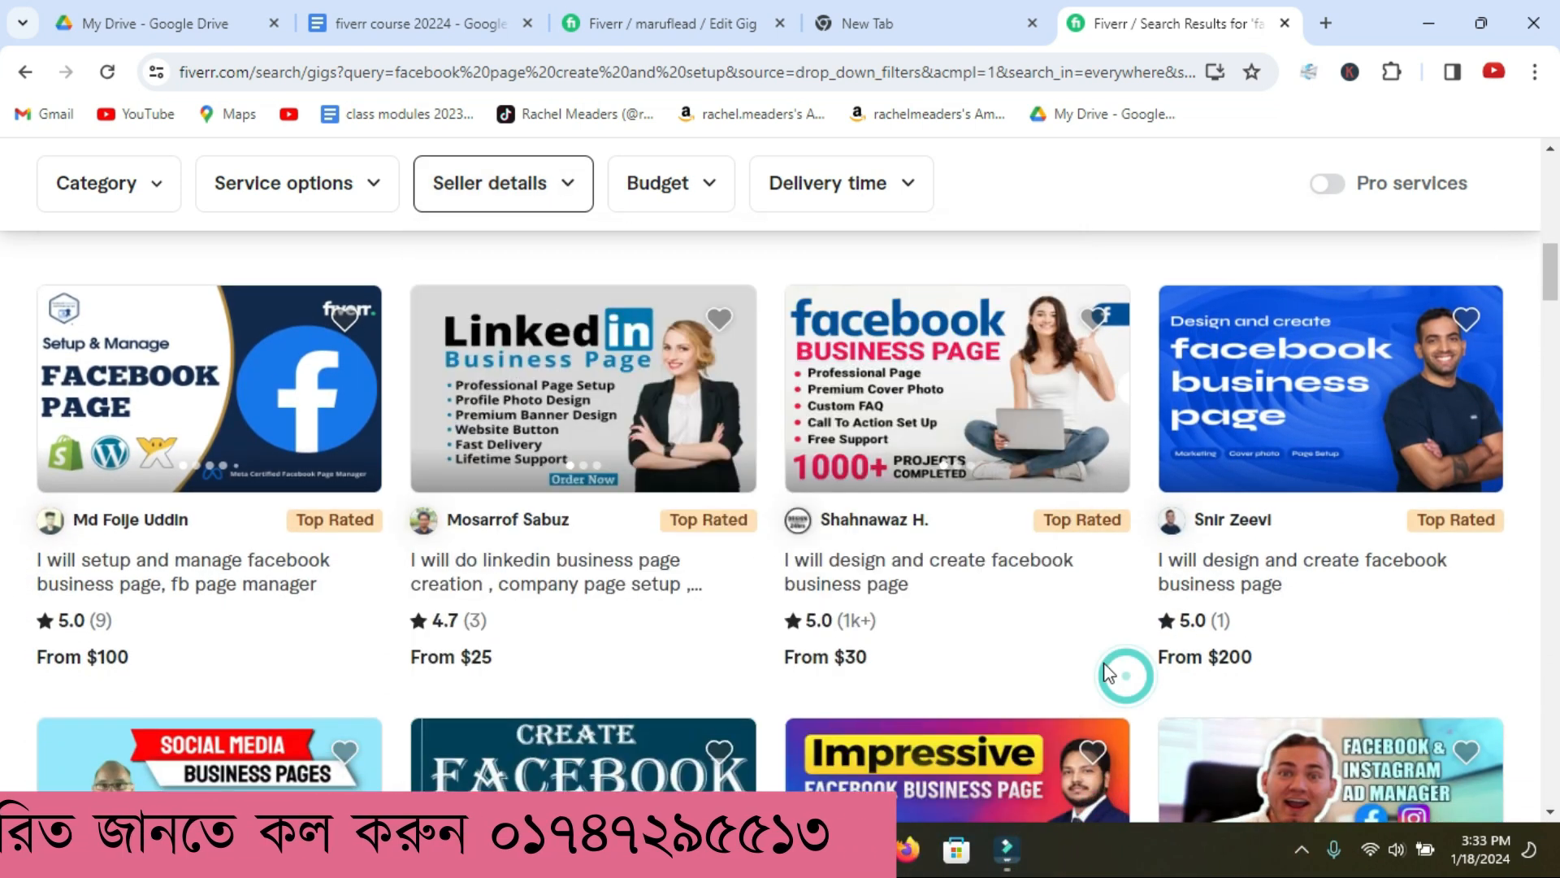
scroll(831, 530, up, 1)
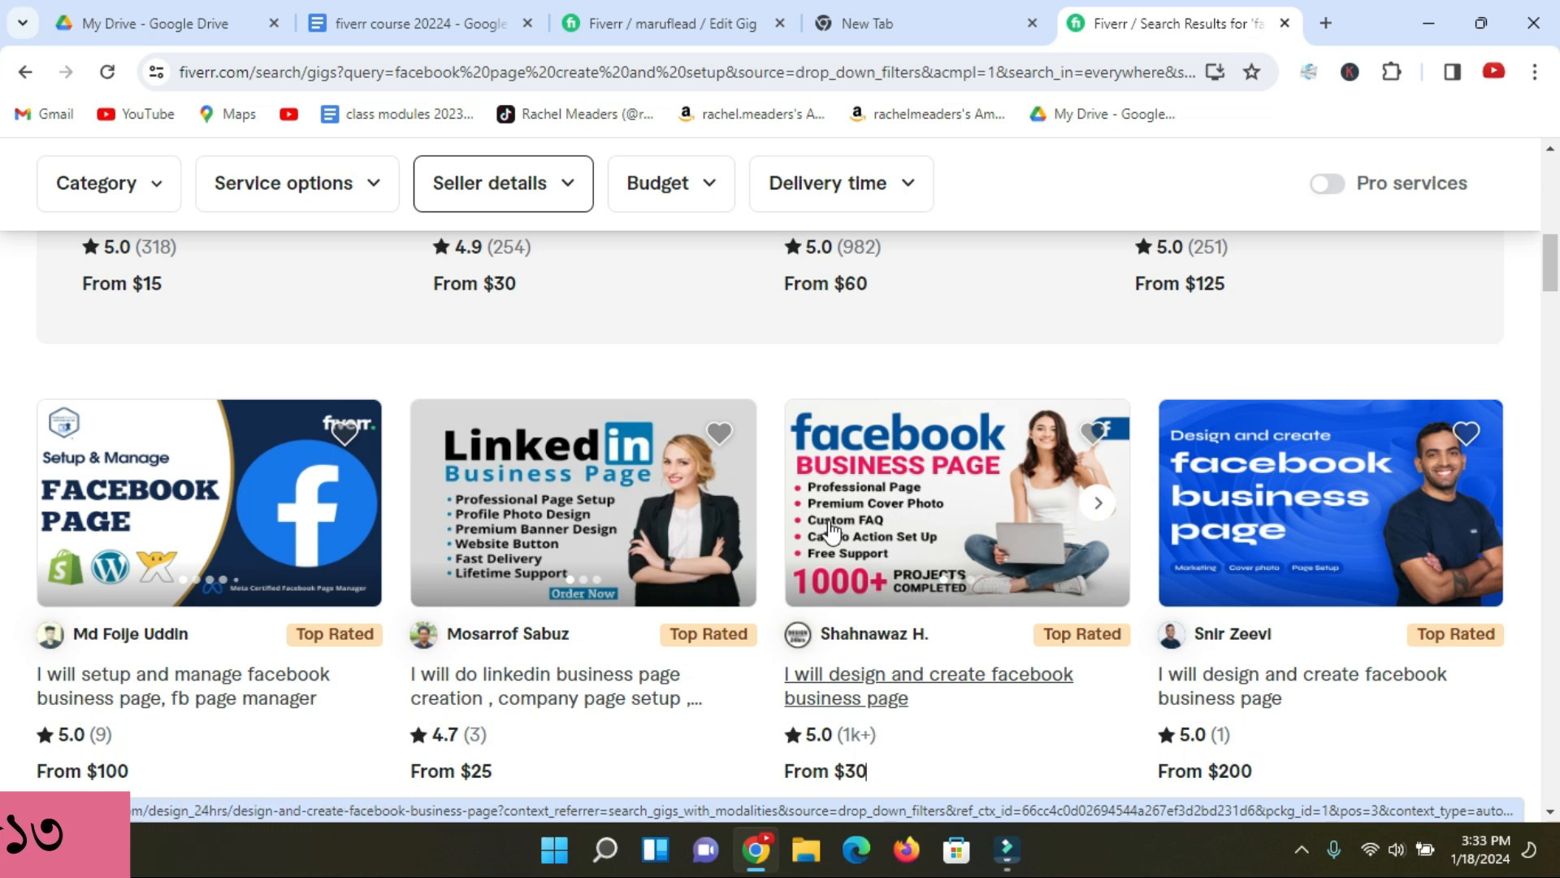
scroll(831, 530, down, 3)
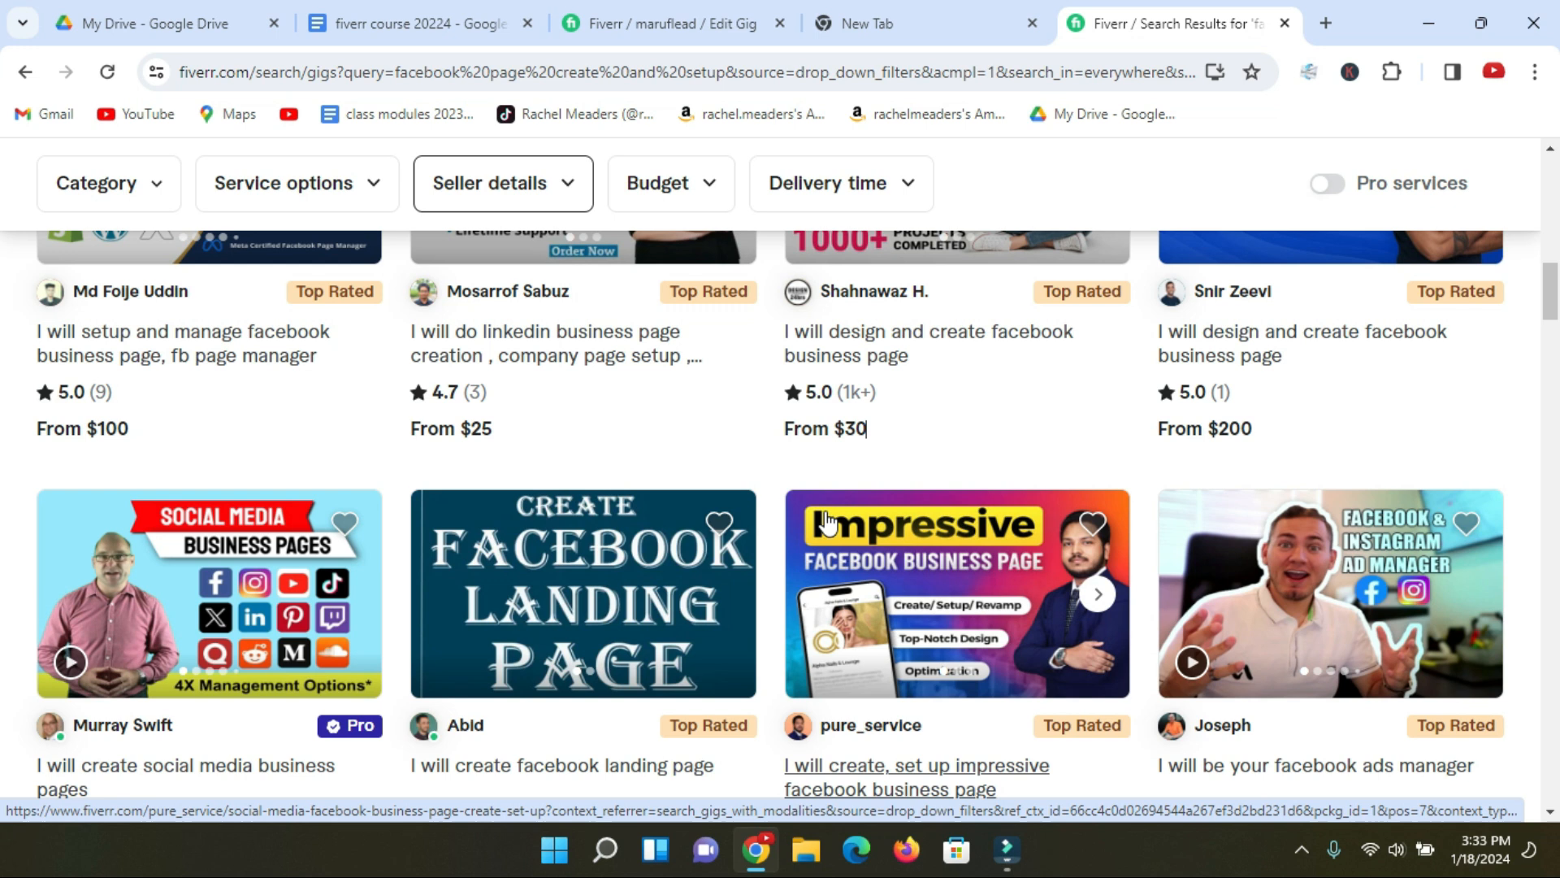
scroll(827, 520, up, 2)
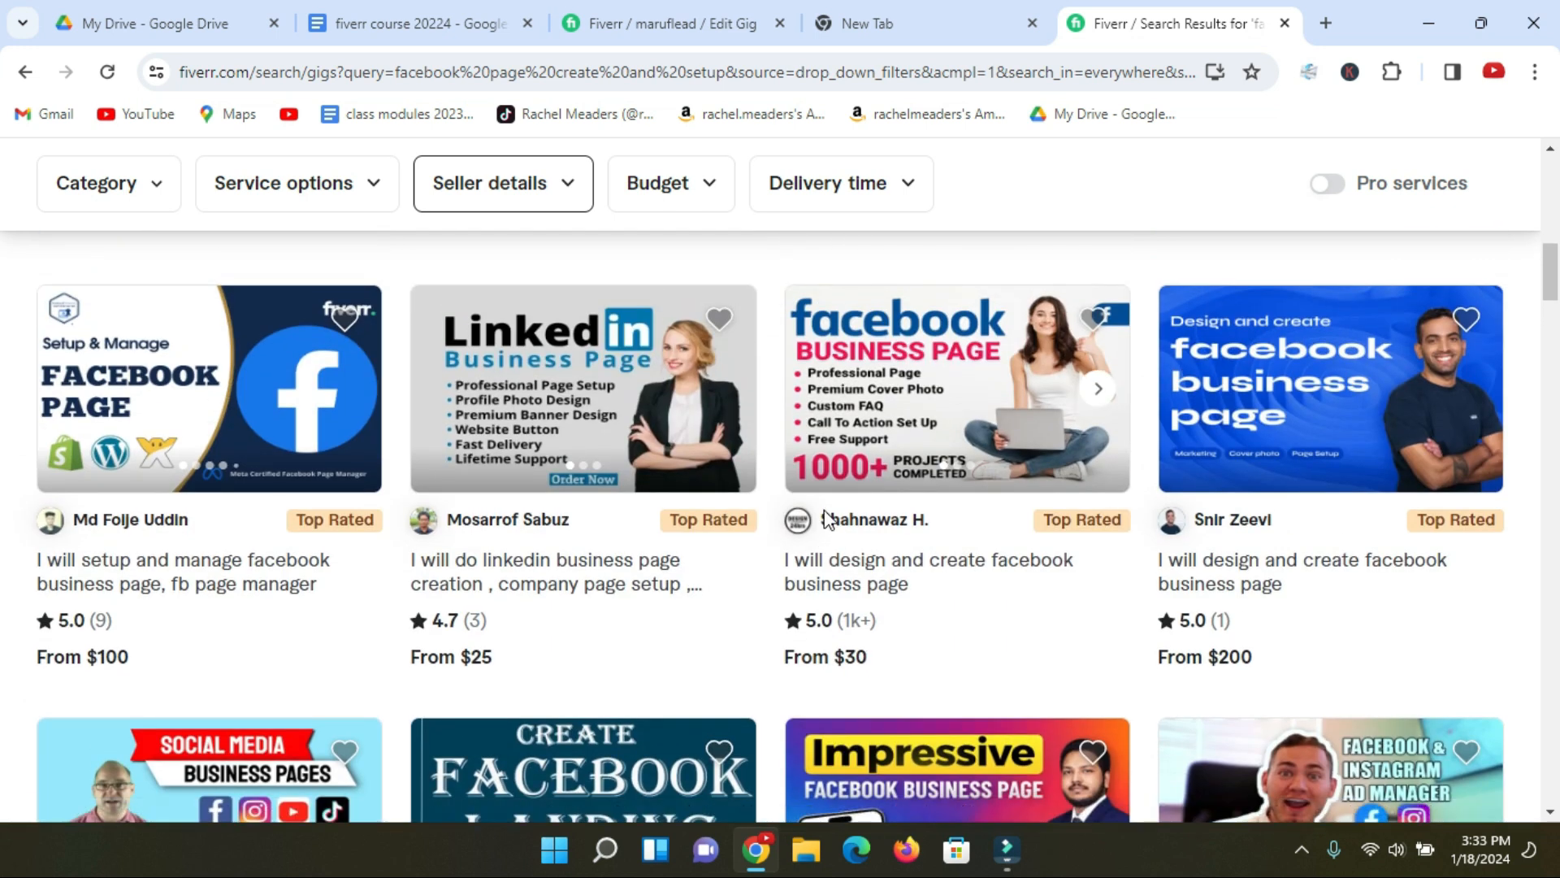
scroll(826, 520, up, 6)
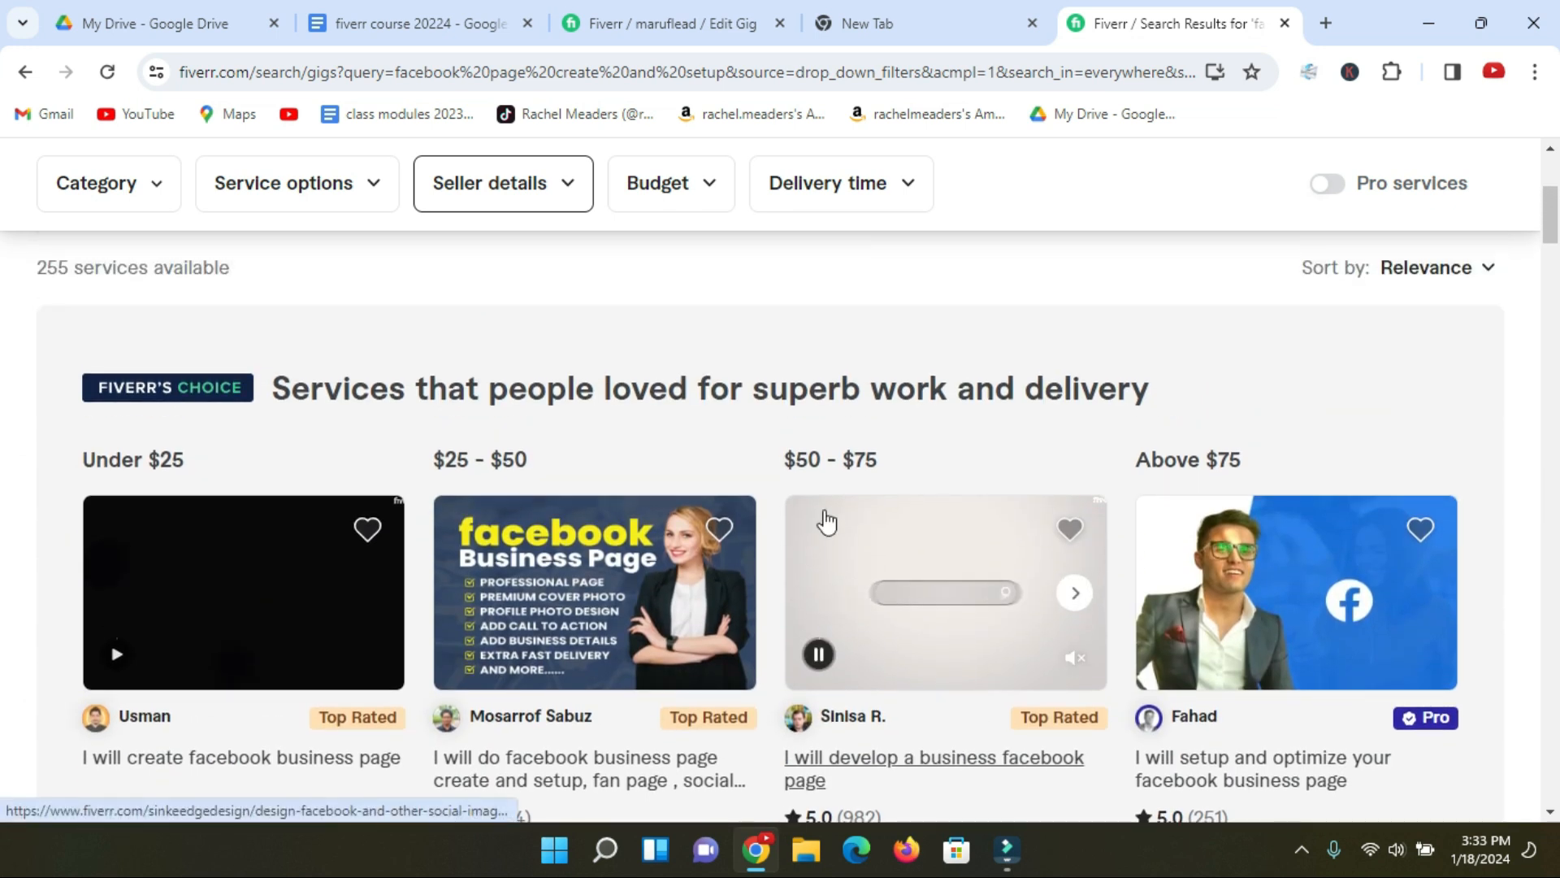
scroll(626, 339, up, 3)
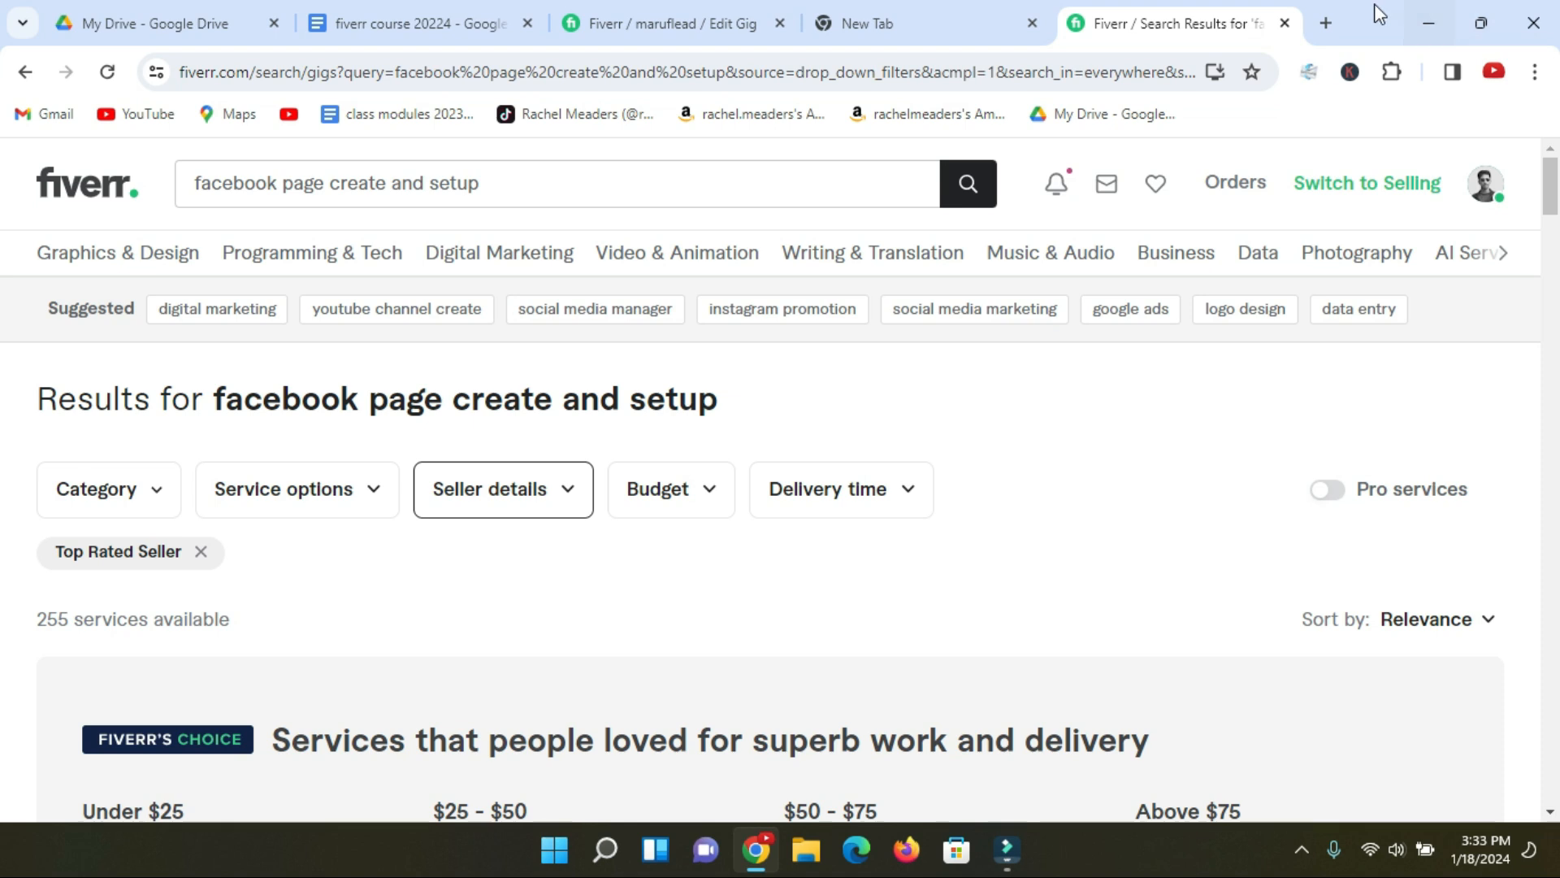
Open Canva's YouTube thumbnail templates page in a new browser tab
click(1325, 23)
click(972, 70)
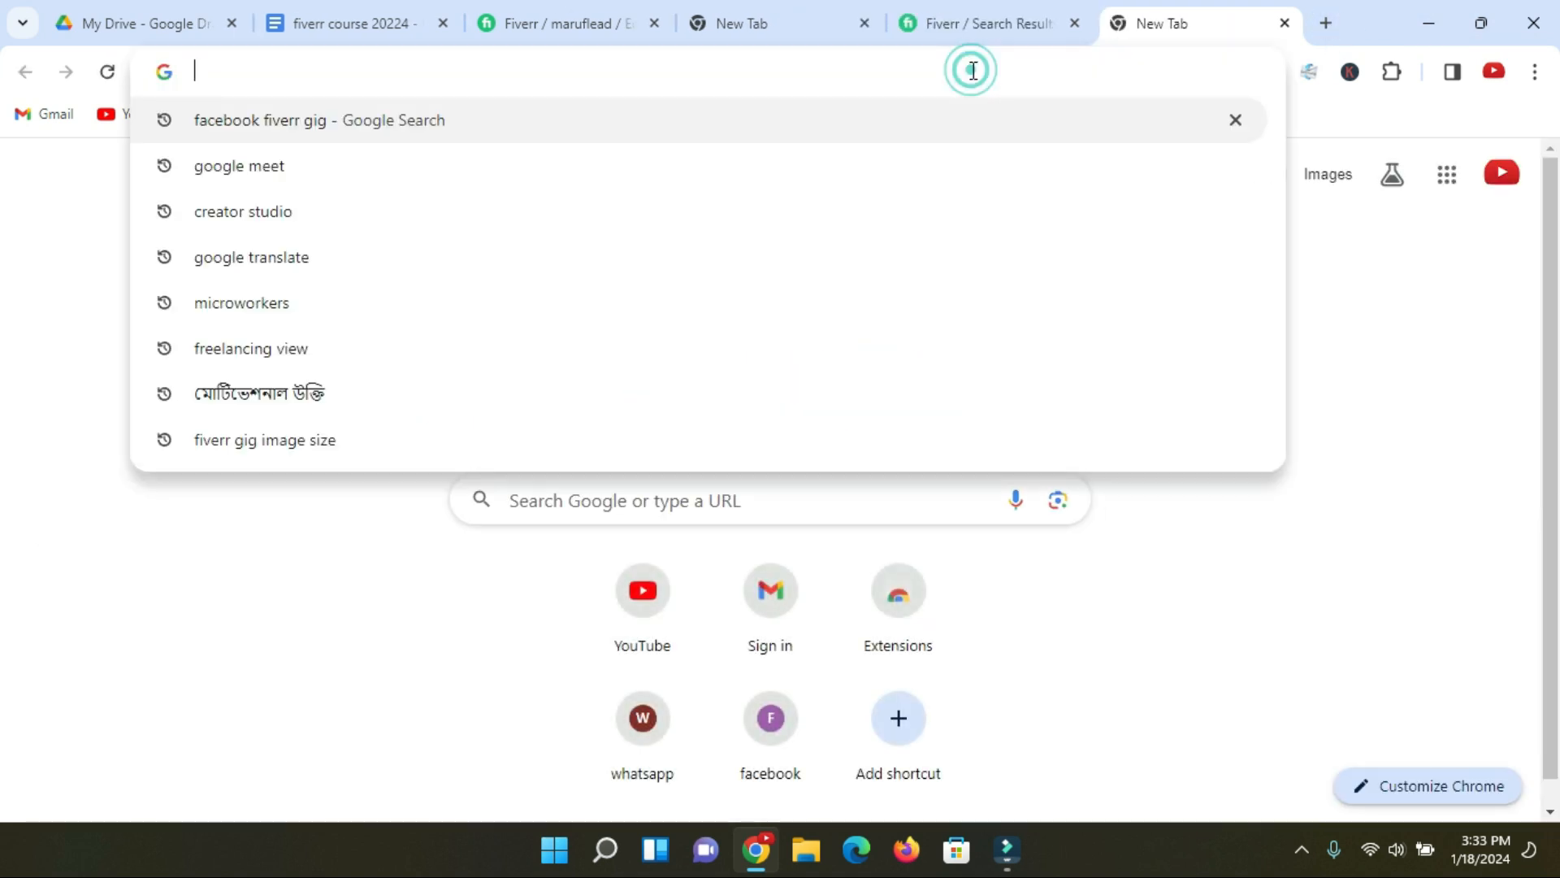
text(ca)
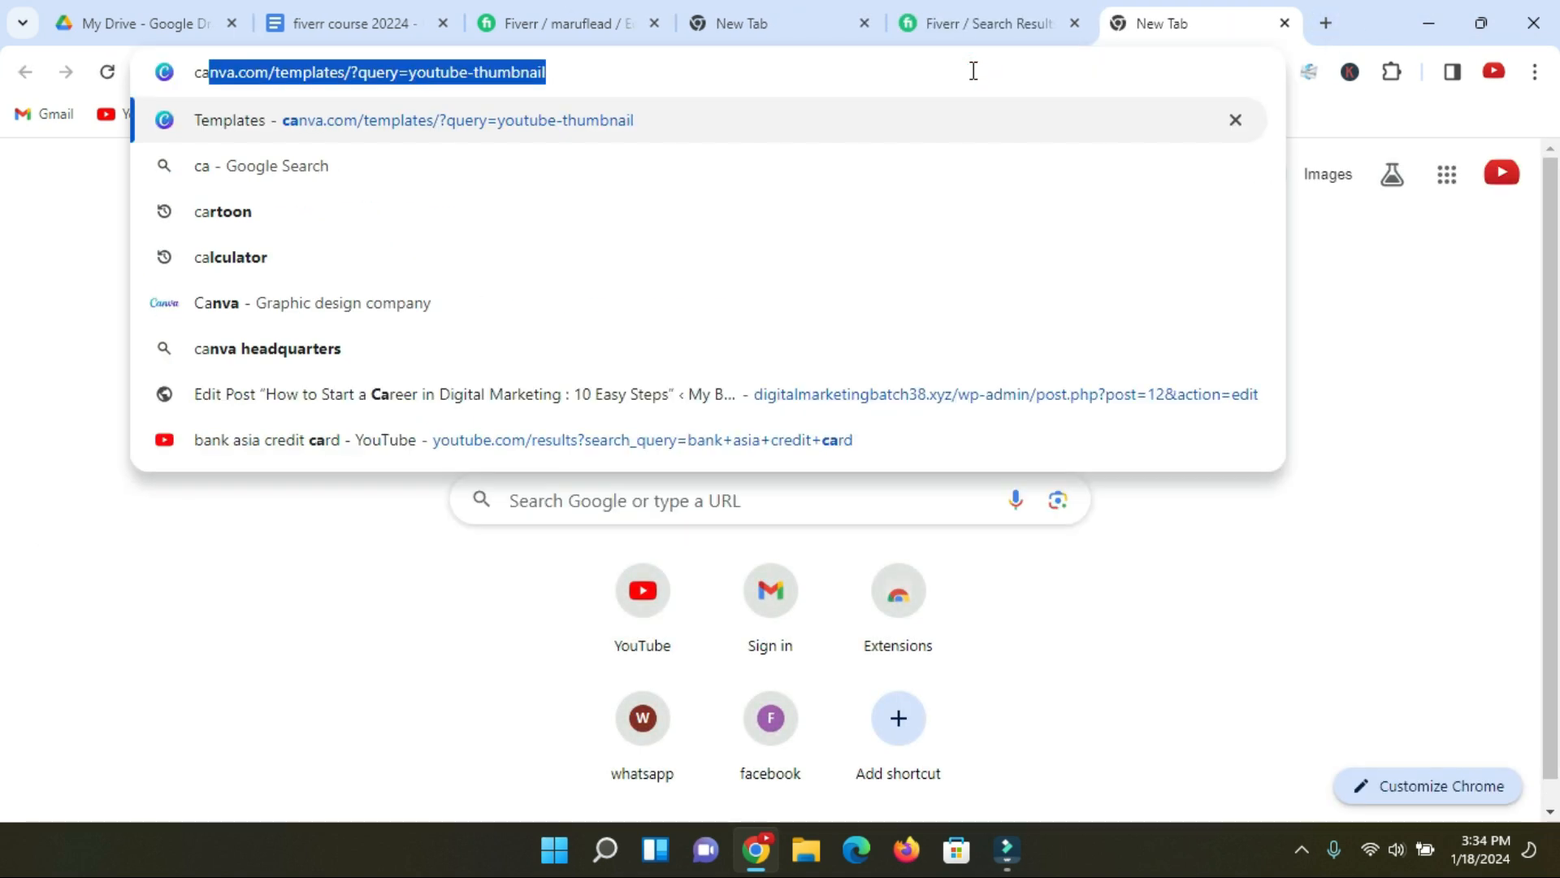
key(Return)
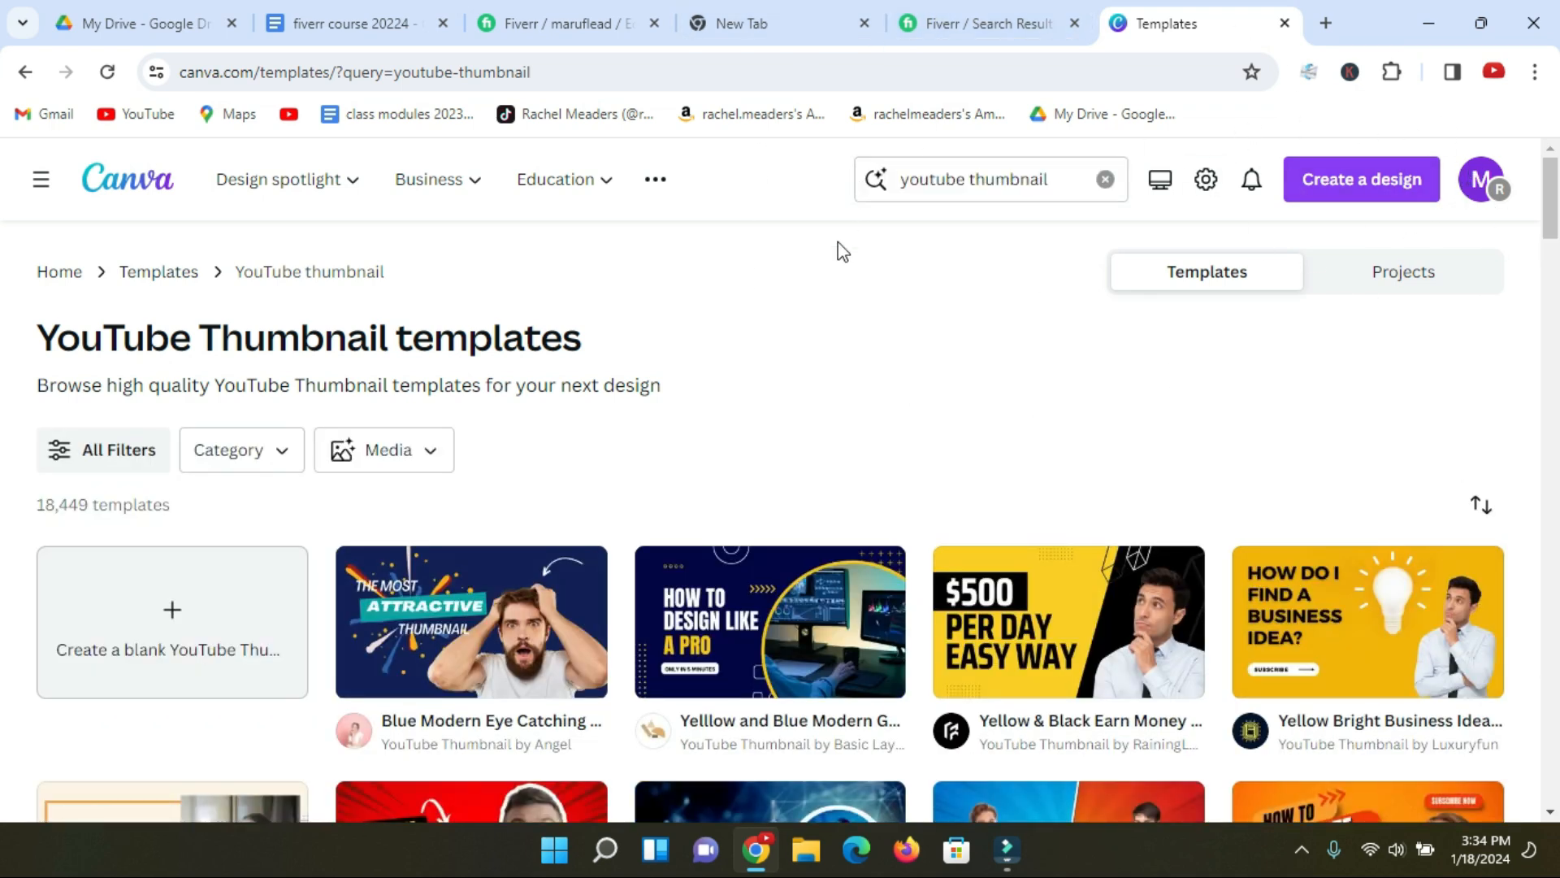
Search Canva's templates for "fiverr gig image" and browse the designs
click(1105, 179)
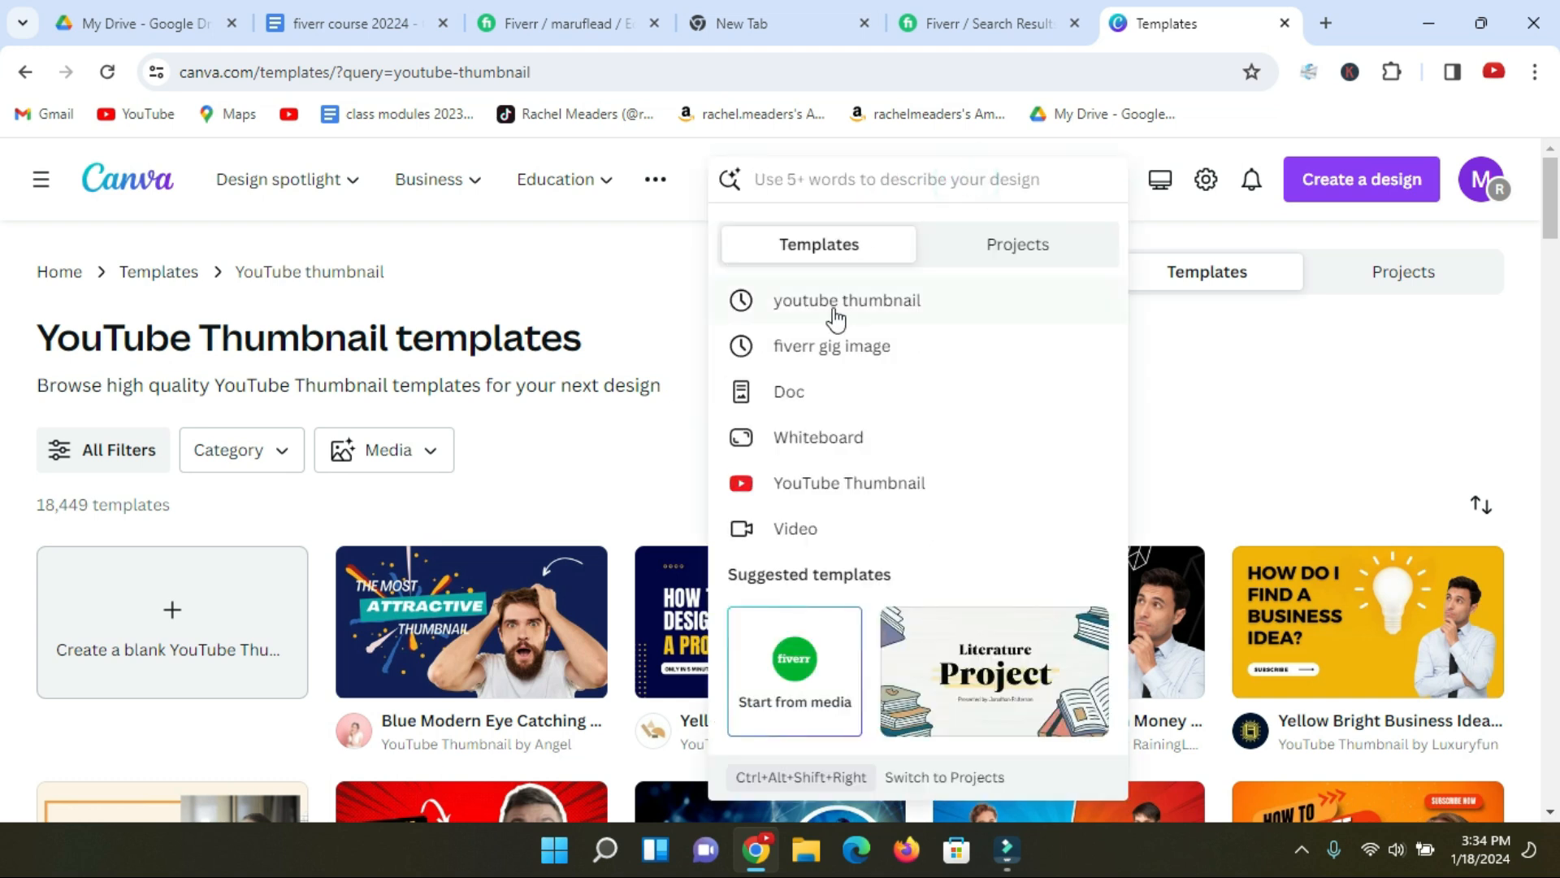
click(865, 353)
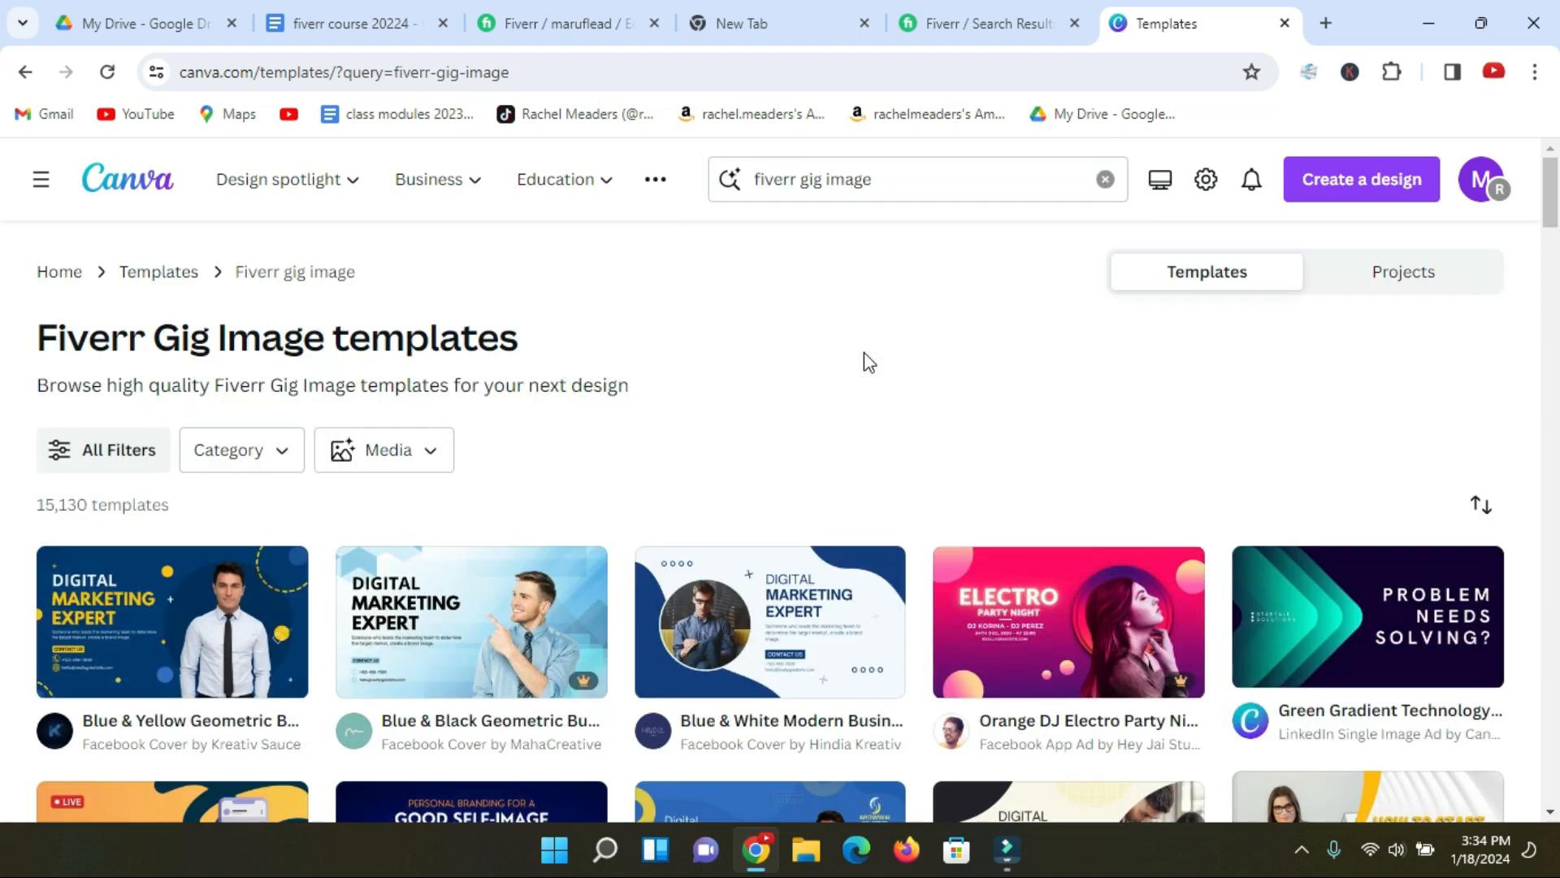
scroll(746, 527, down, 5)
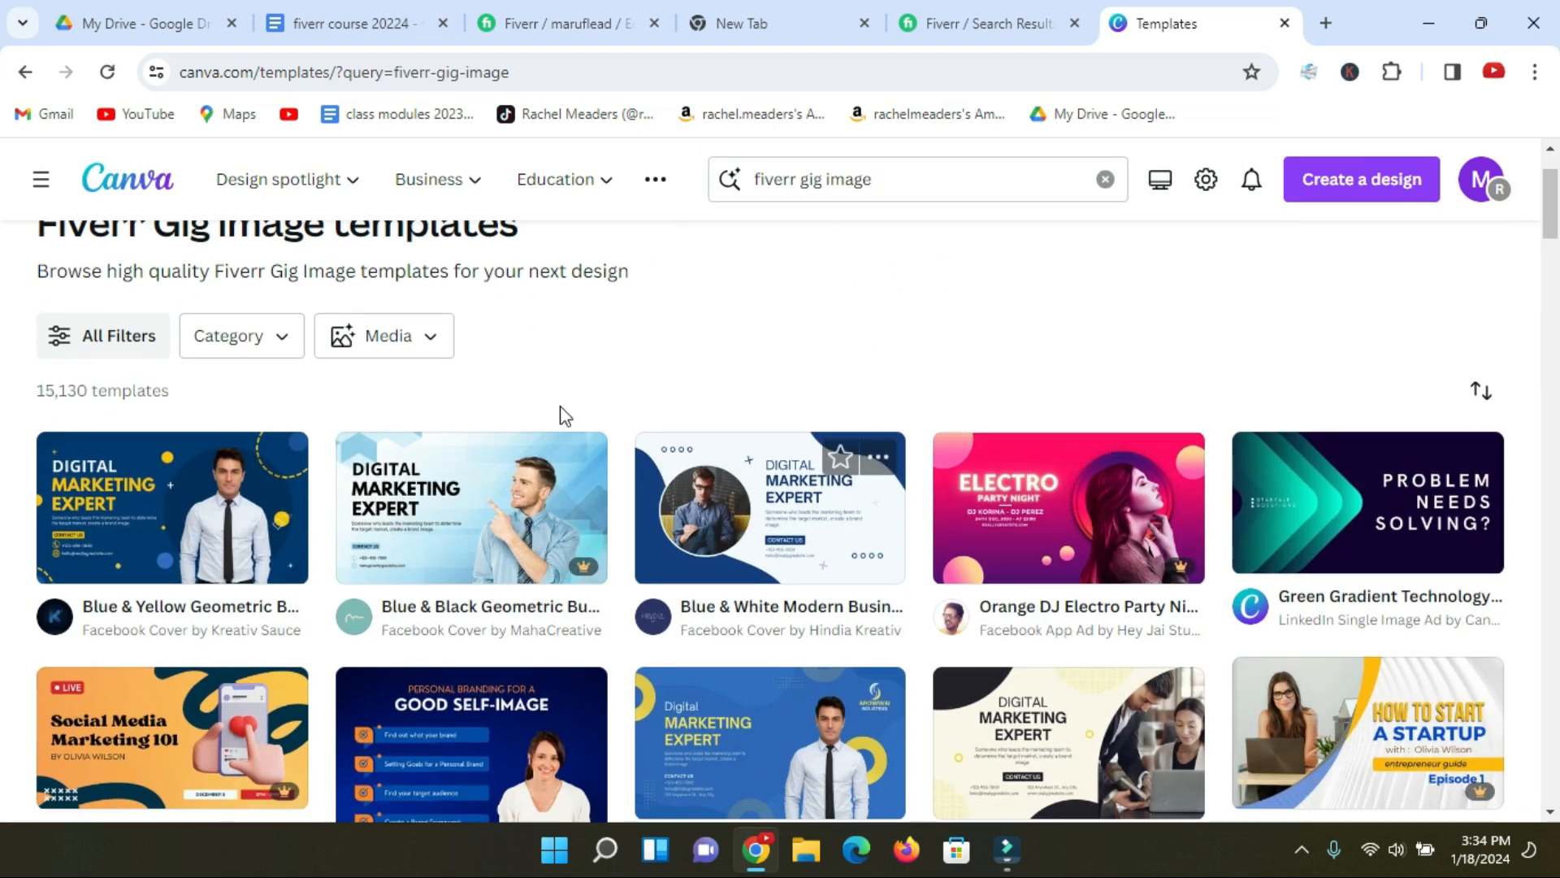
scroll(691, 504, down, 5)
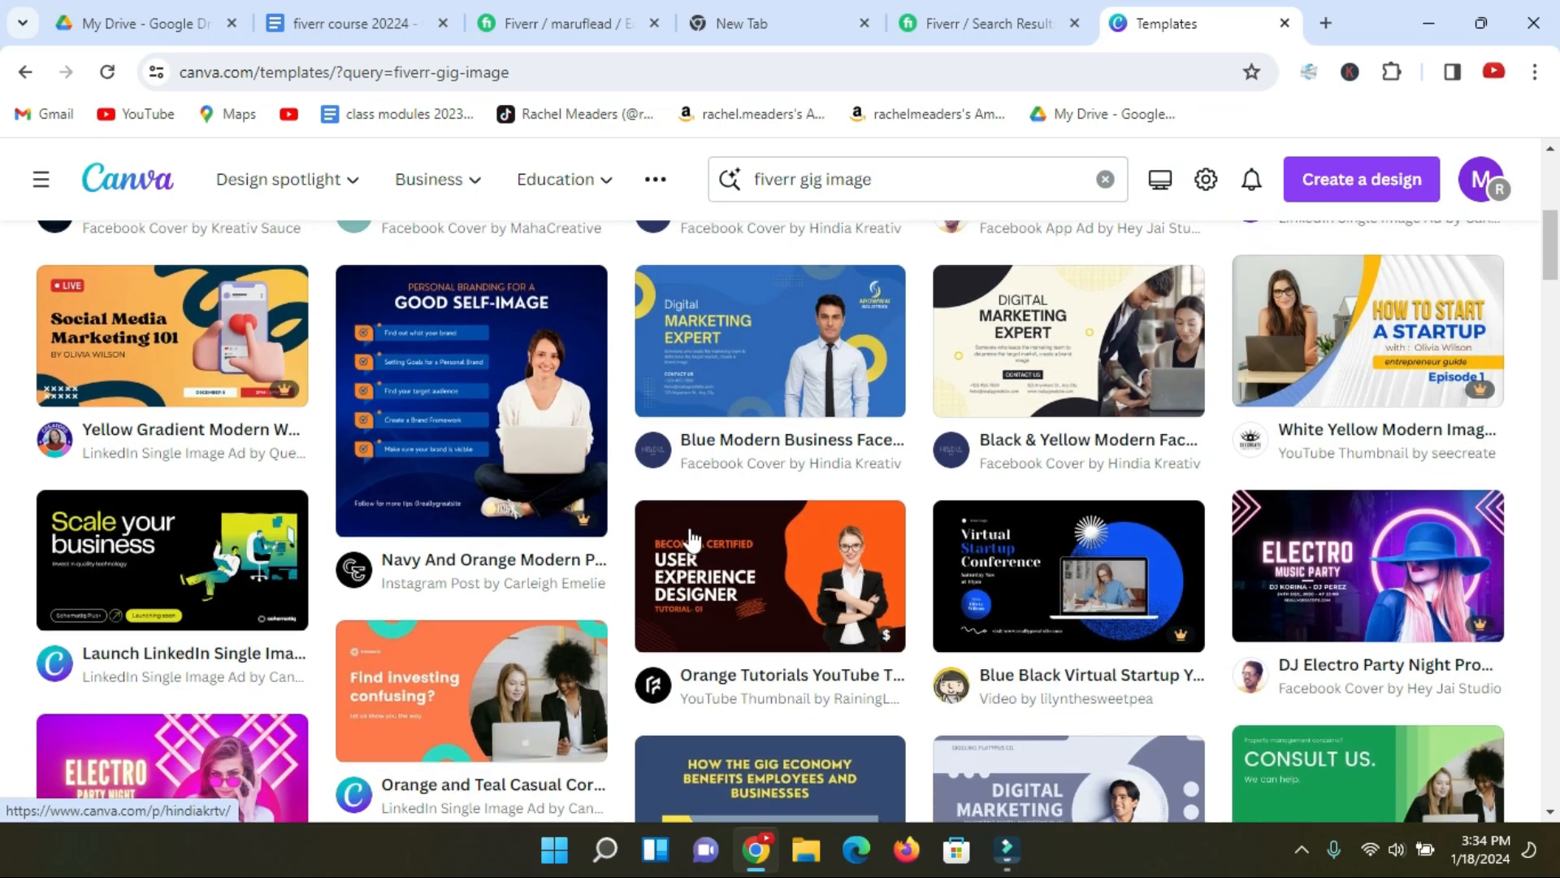
scroll(487, 474, down, 5)
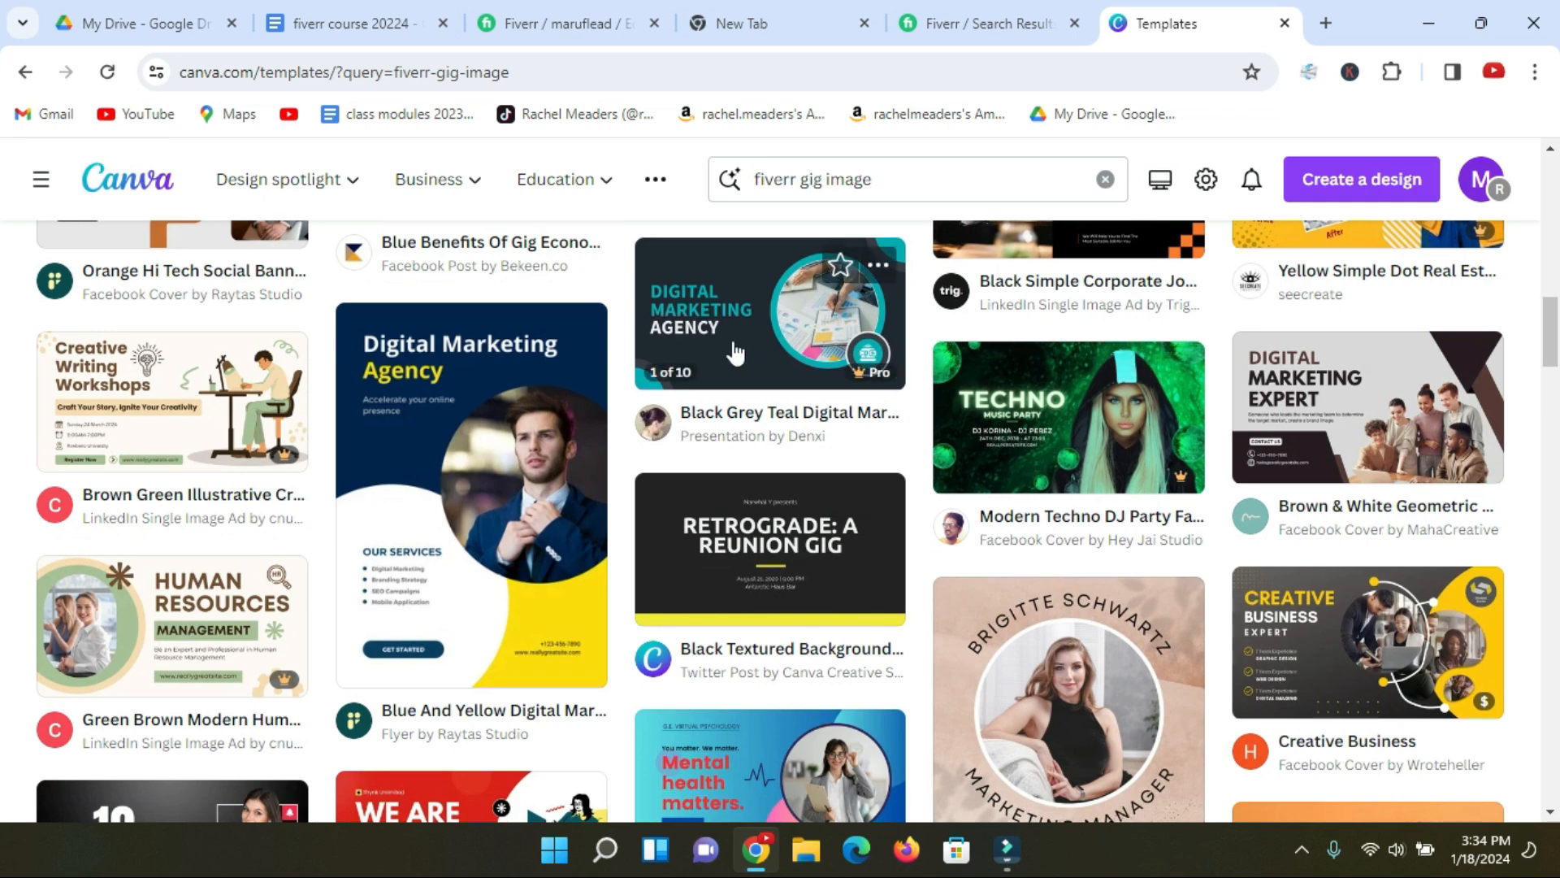
scroll(975, 416, up, 5)
scroll(934, 431, up, 5)
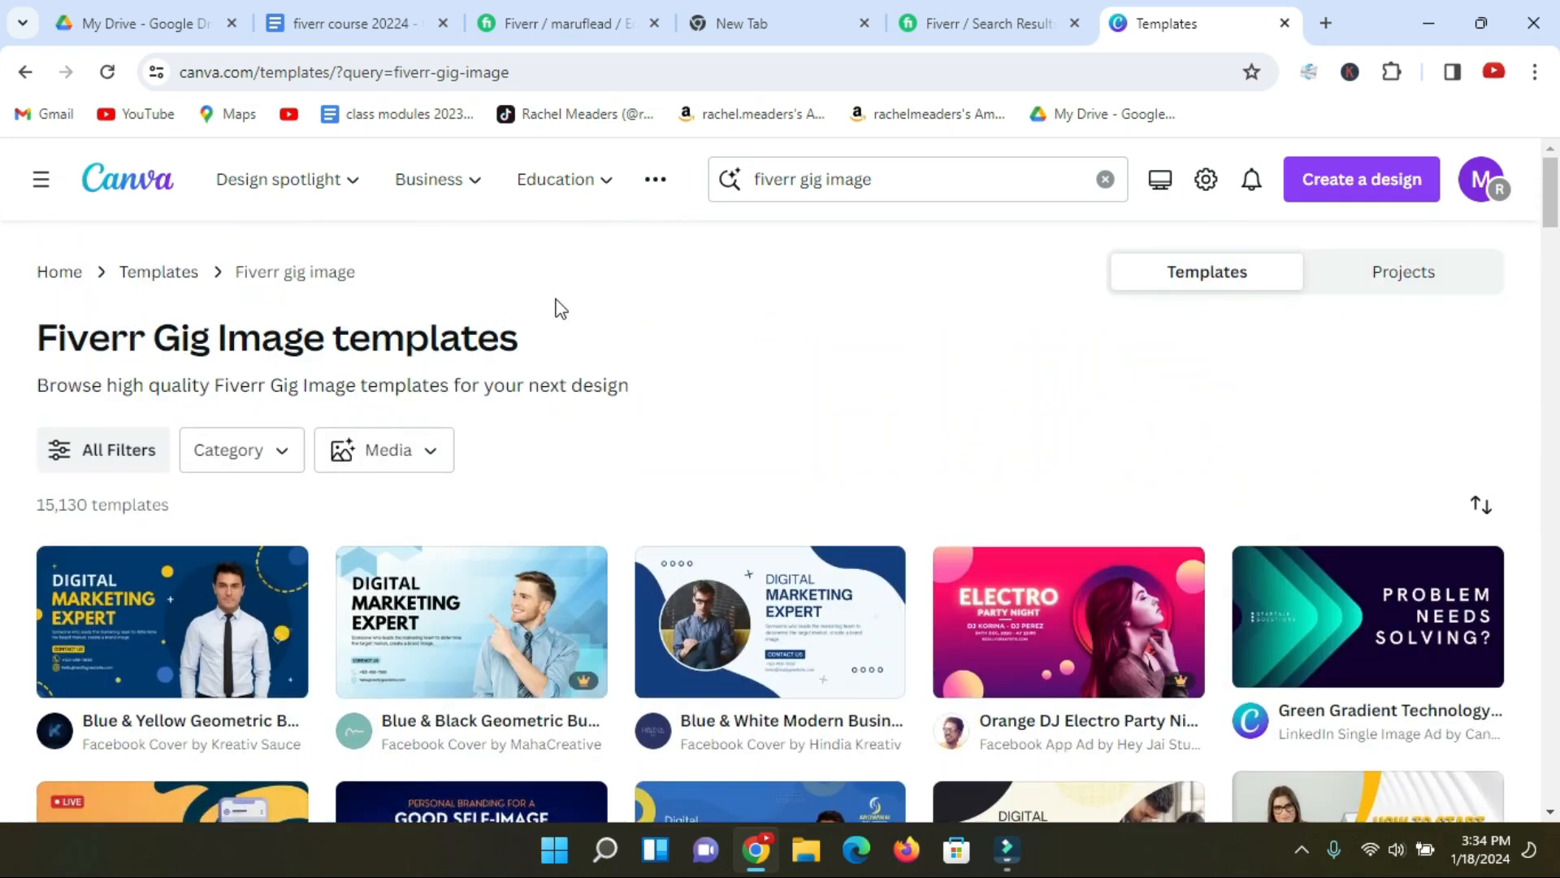
Open the custom size settings for a new Canva design
click(1365, 181)
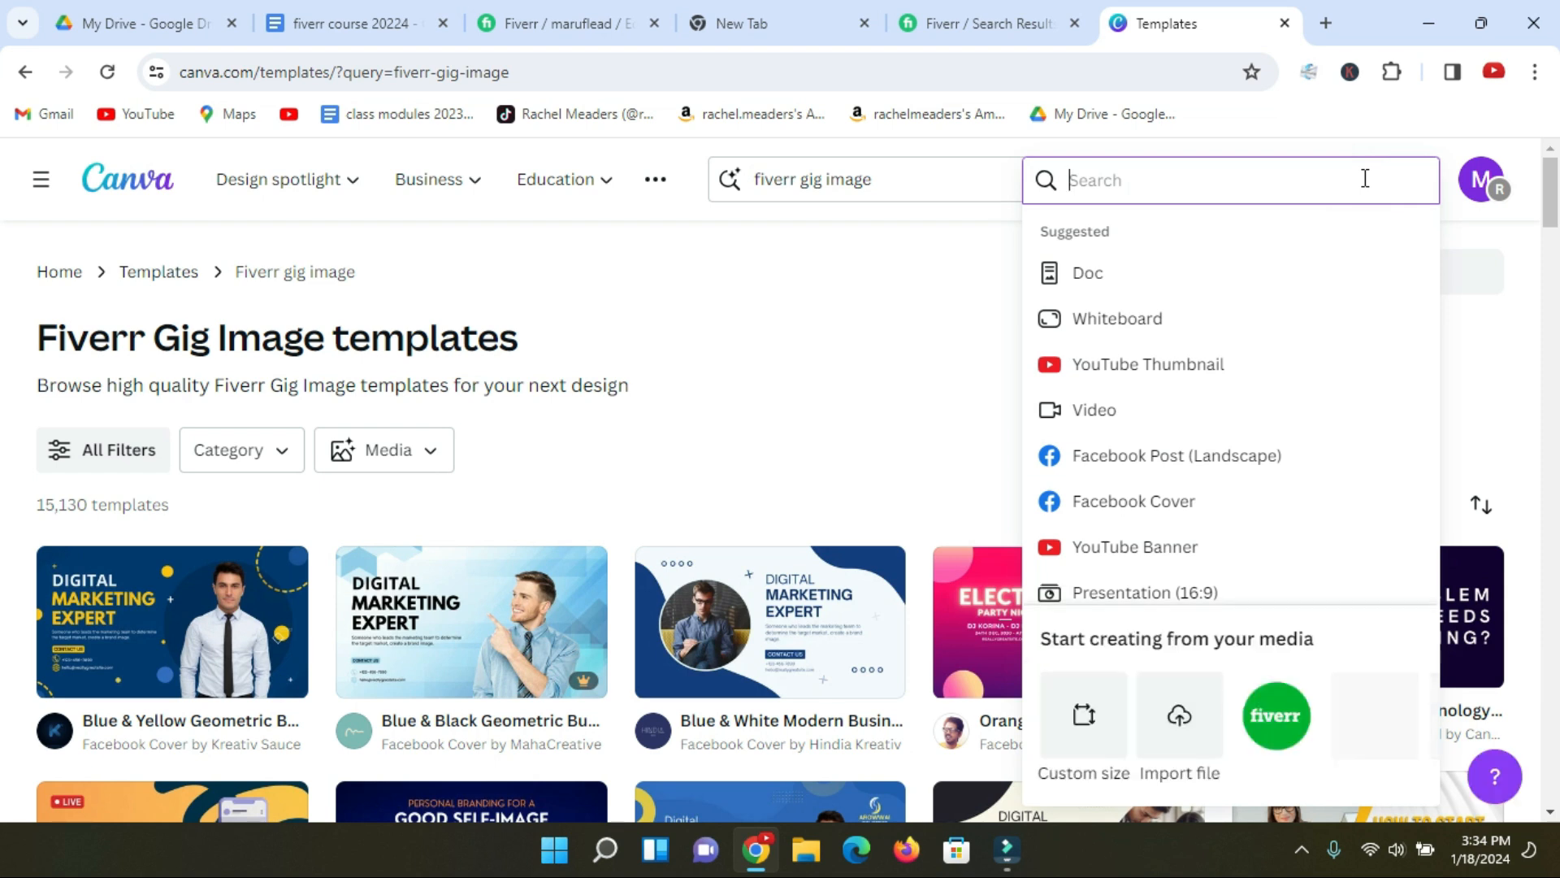
click(1082, 741)
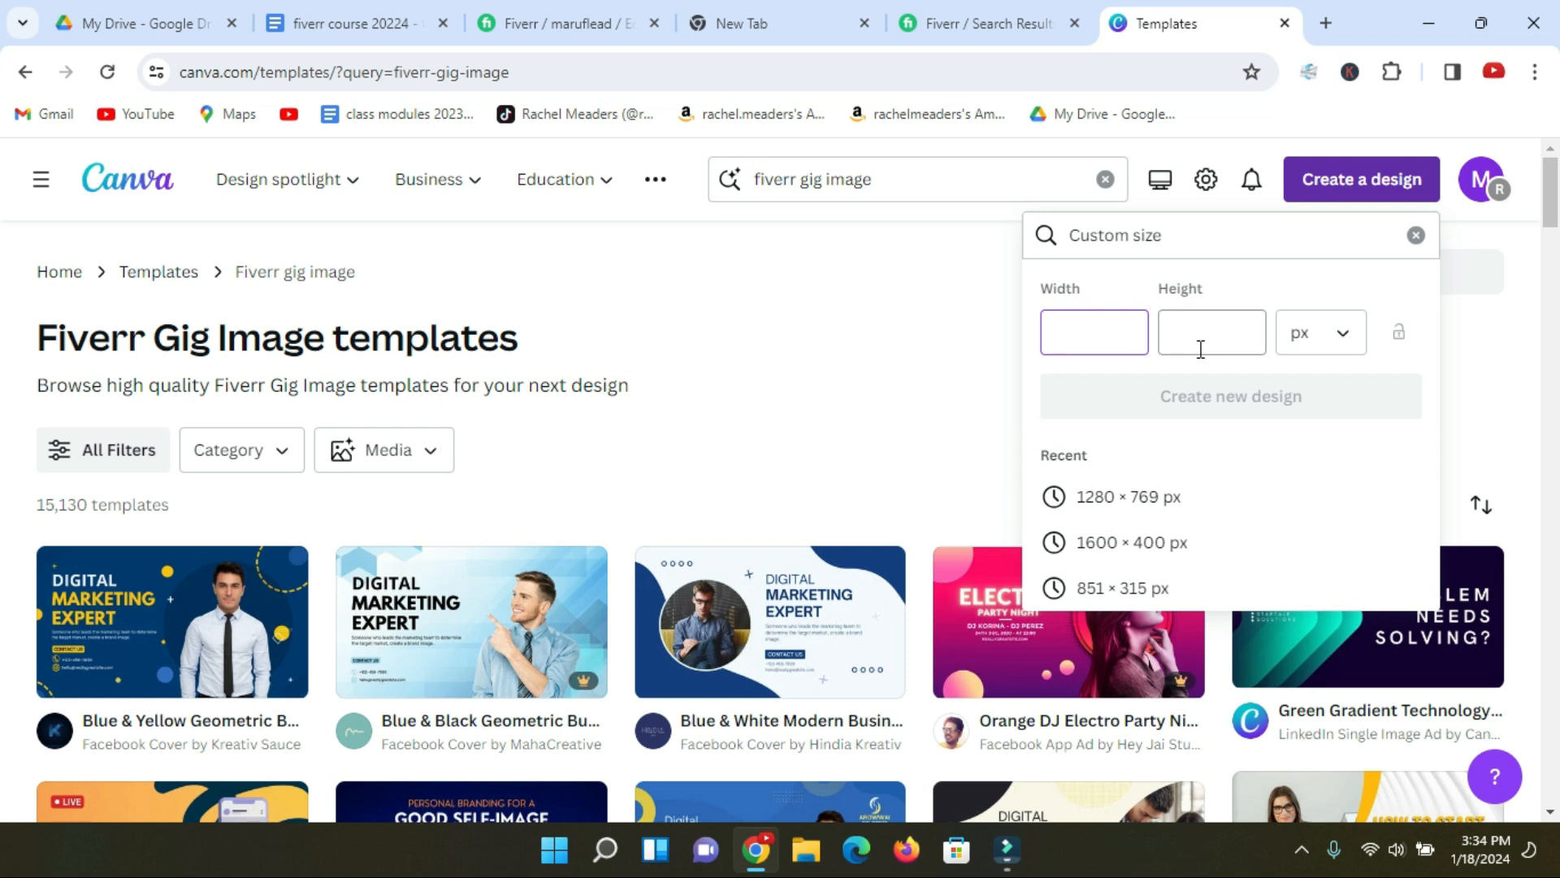
Search Google for "fiverr gig image size" in a new browser tab and highlight the recommended dimensions in the featured answer
click(1329, 30)
click(1103, 81)
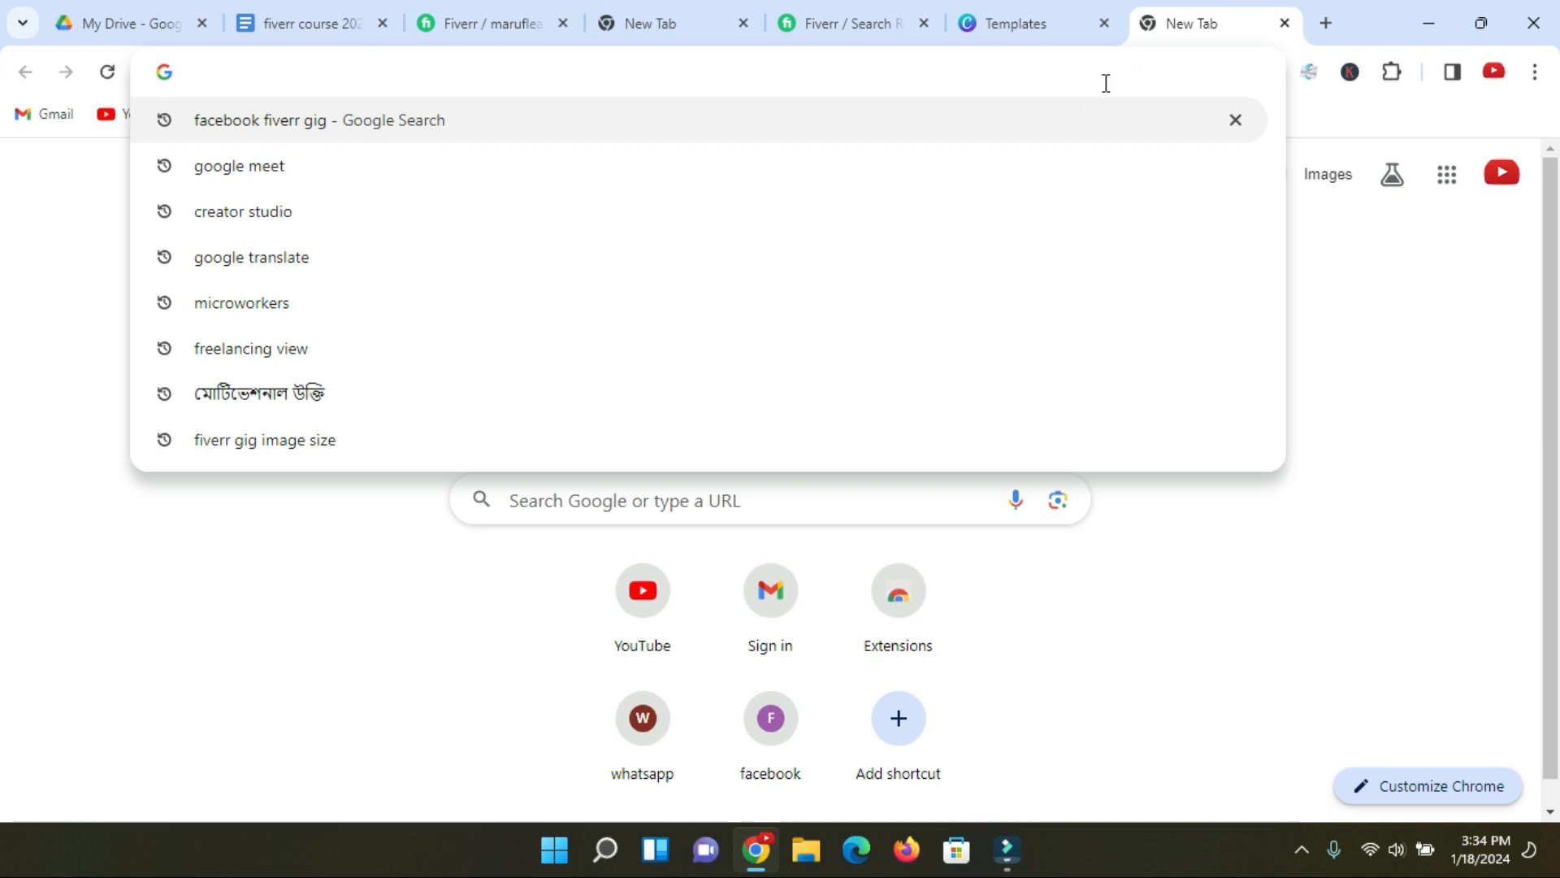
click(297, 448)
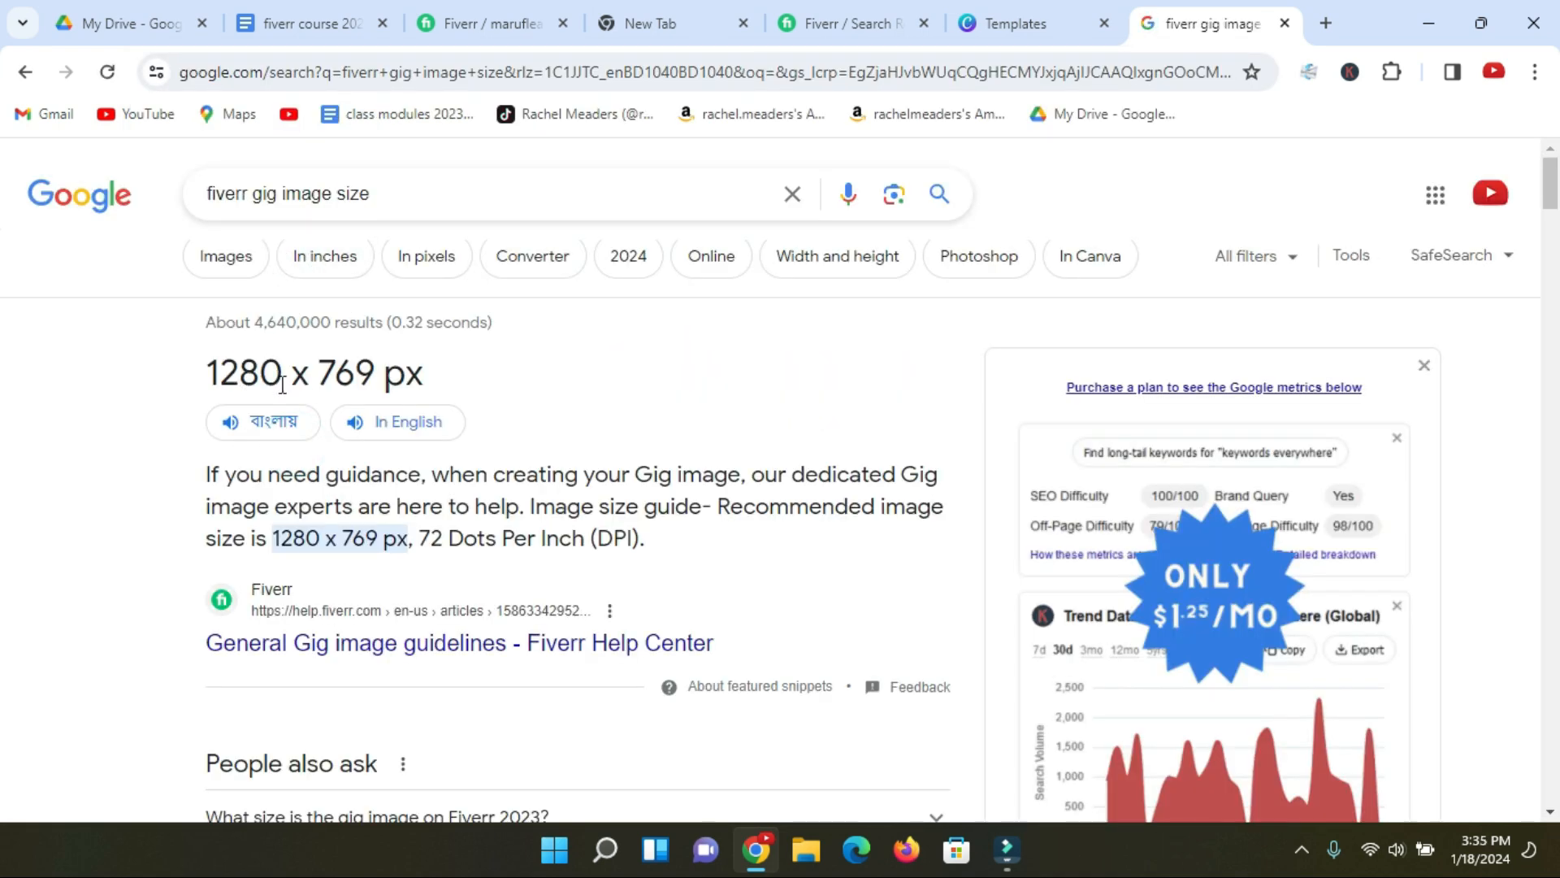
click(209, 373)
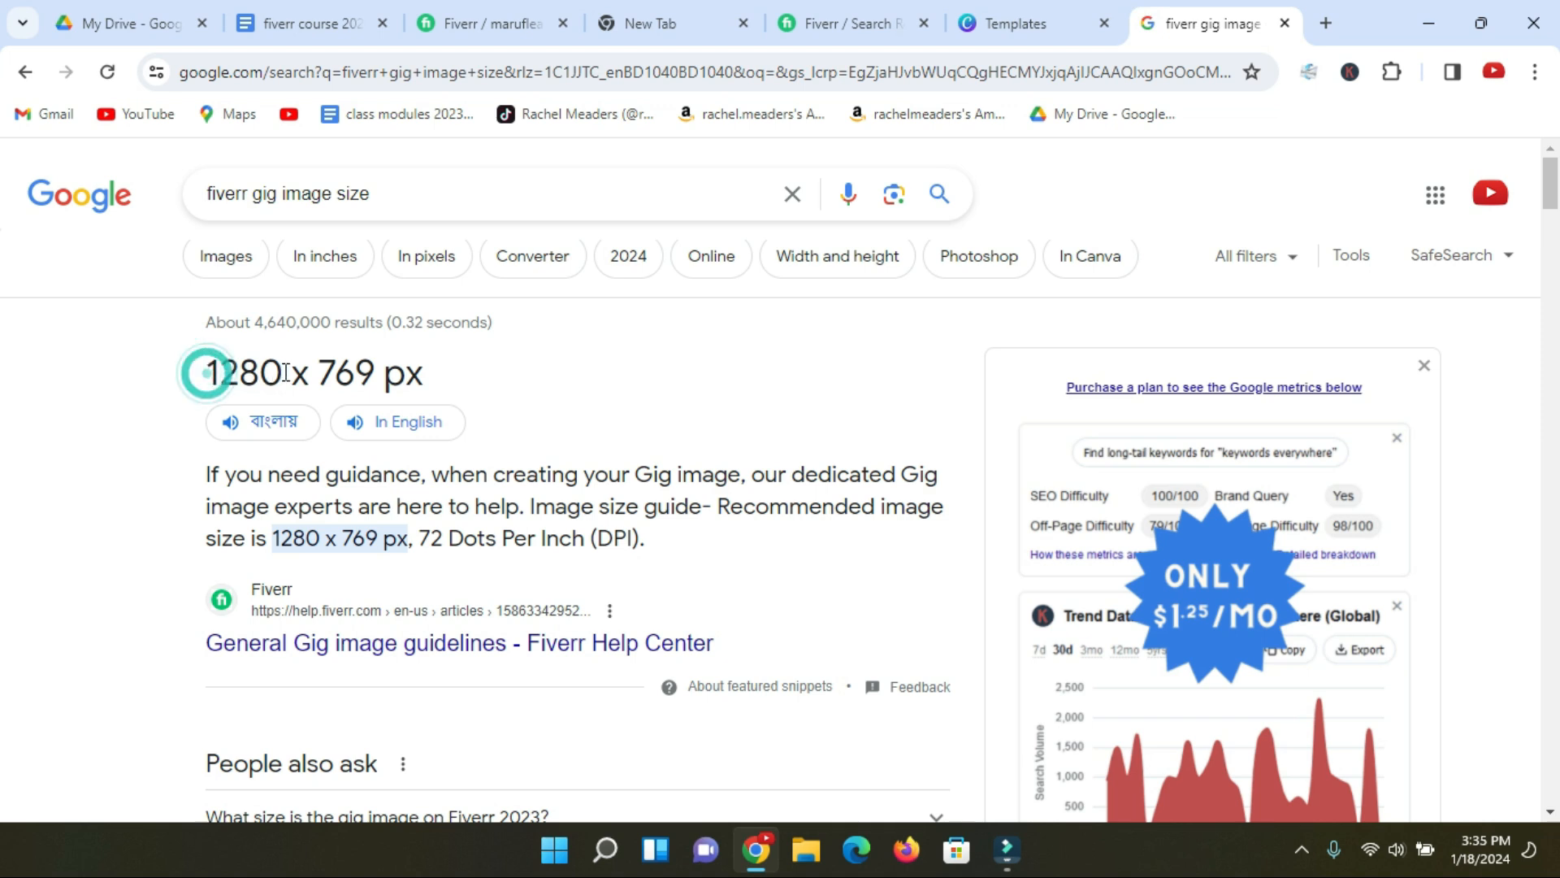
shift+click(368, 376)
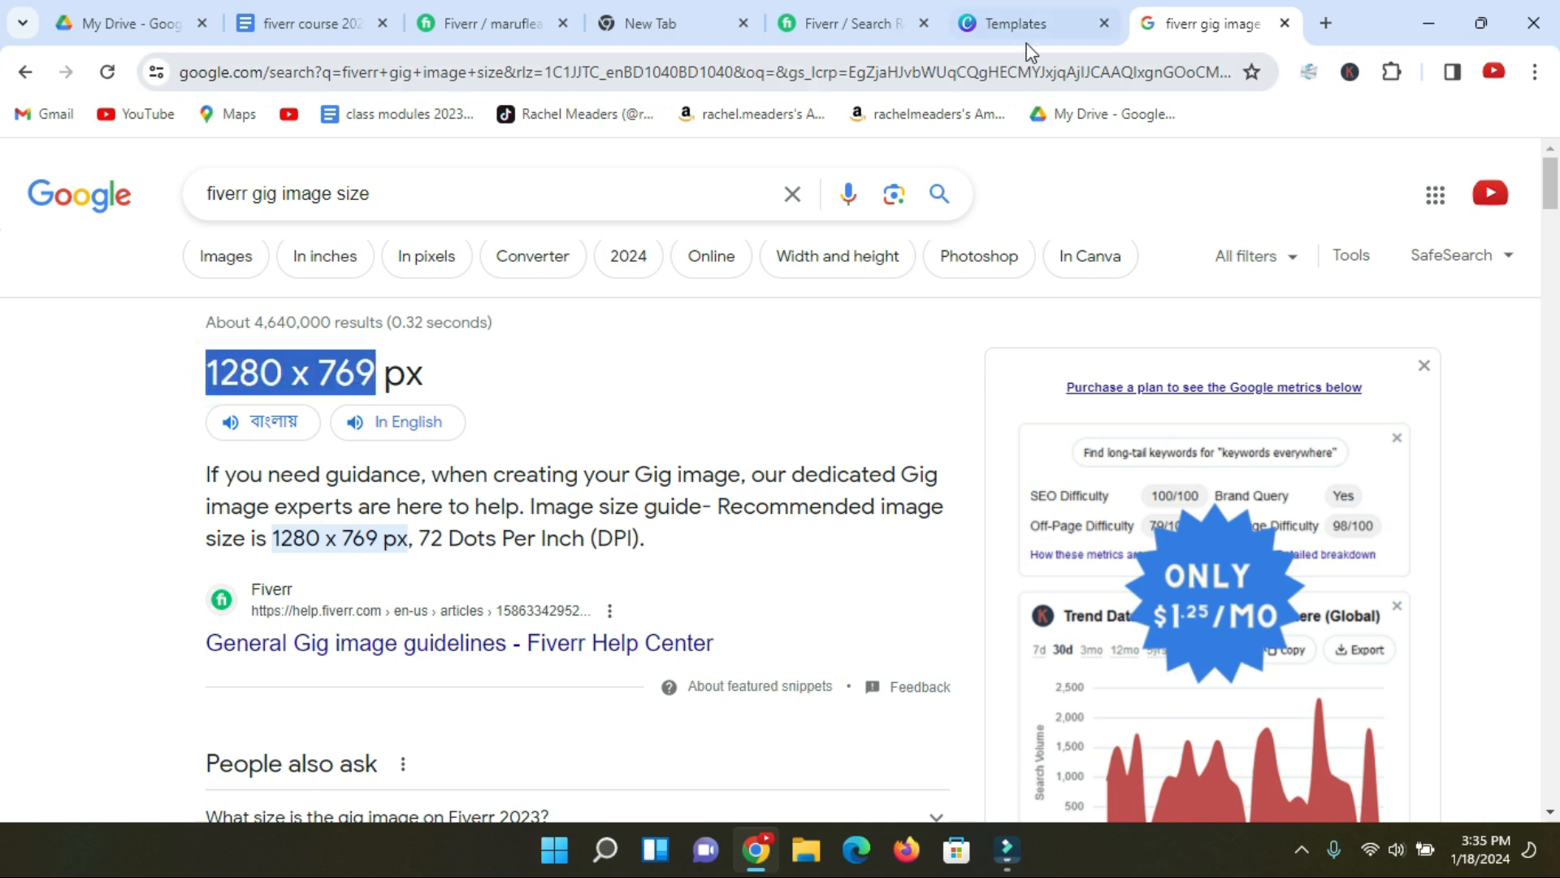
Return to Canva's custom size settings and create a new design from the recent 1280 × 769 px size
click(1024, 22)
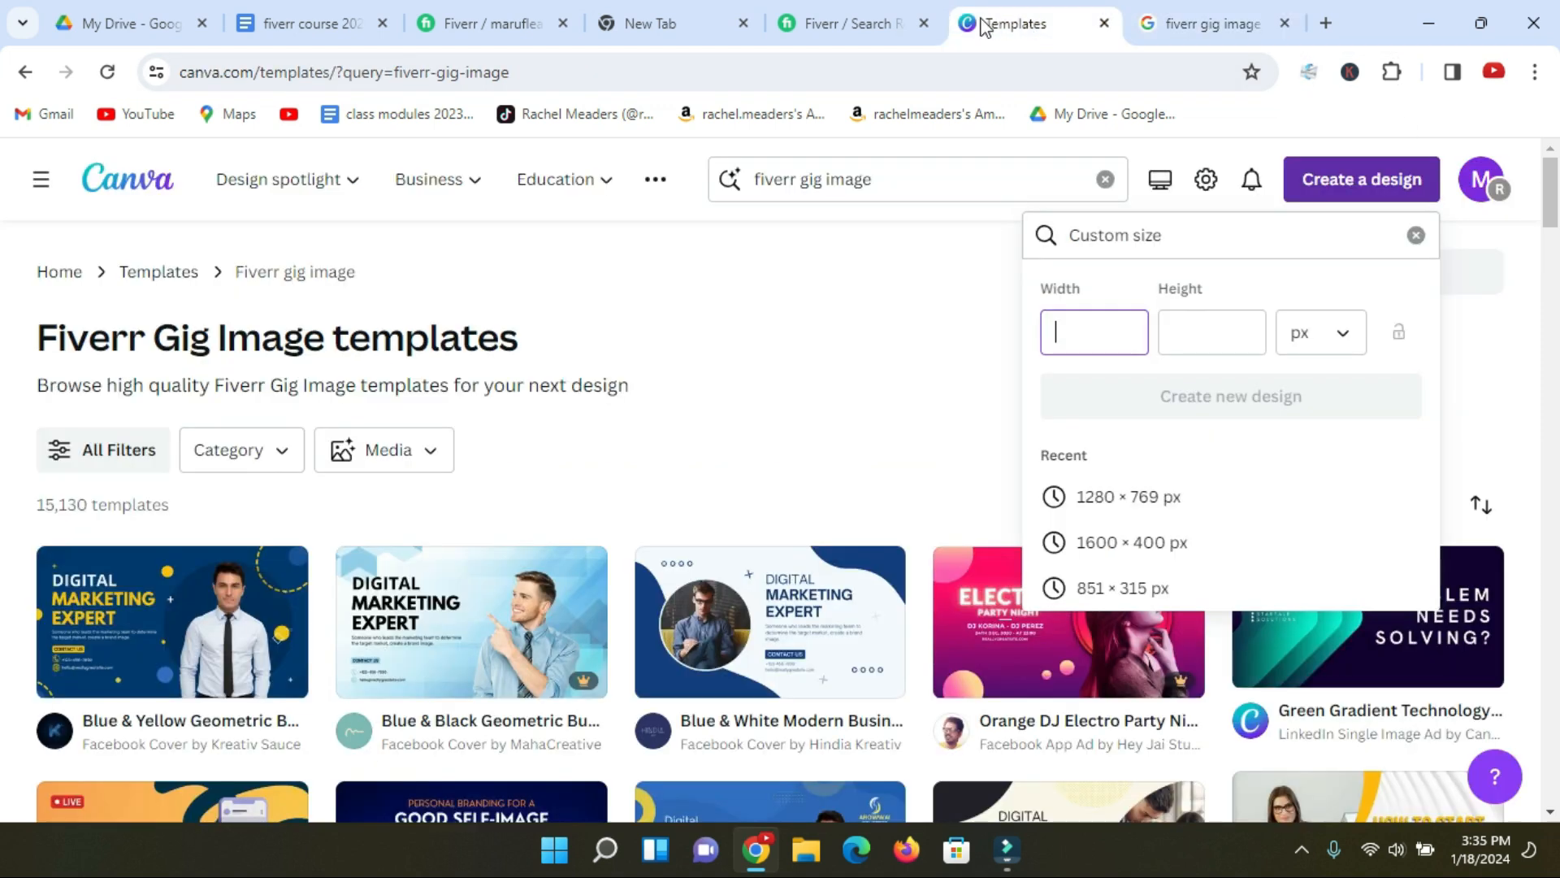
click(1086, 335)
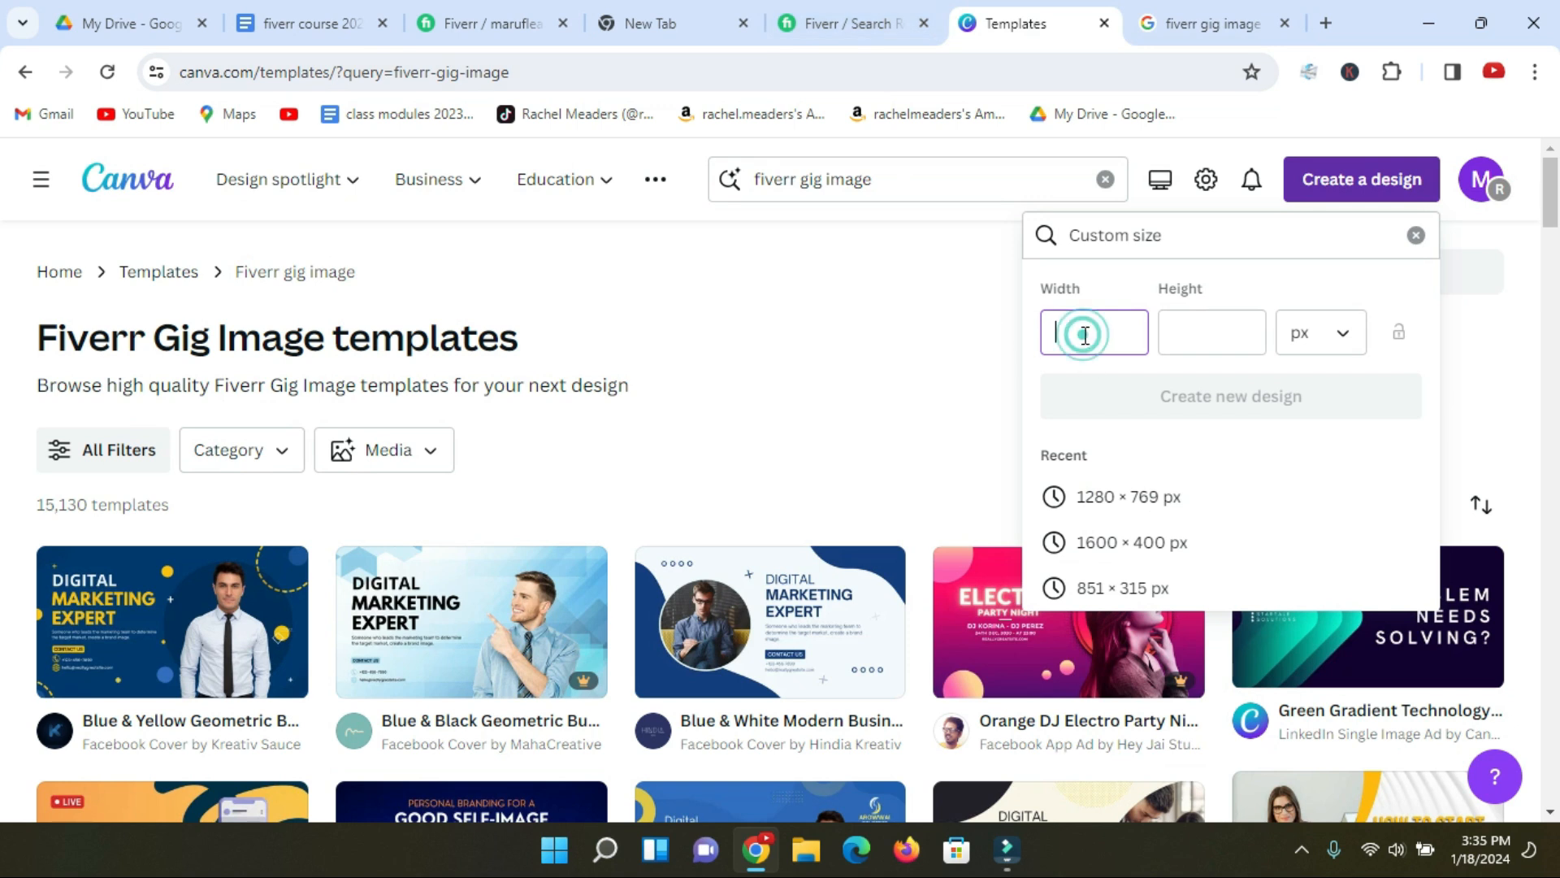
click(1168, 499)
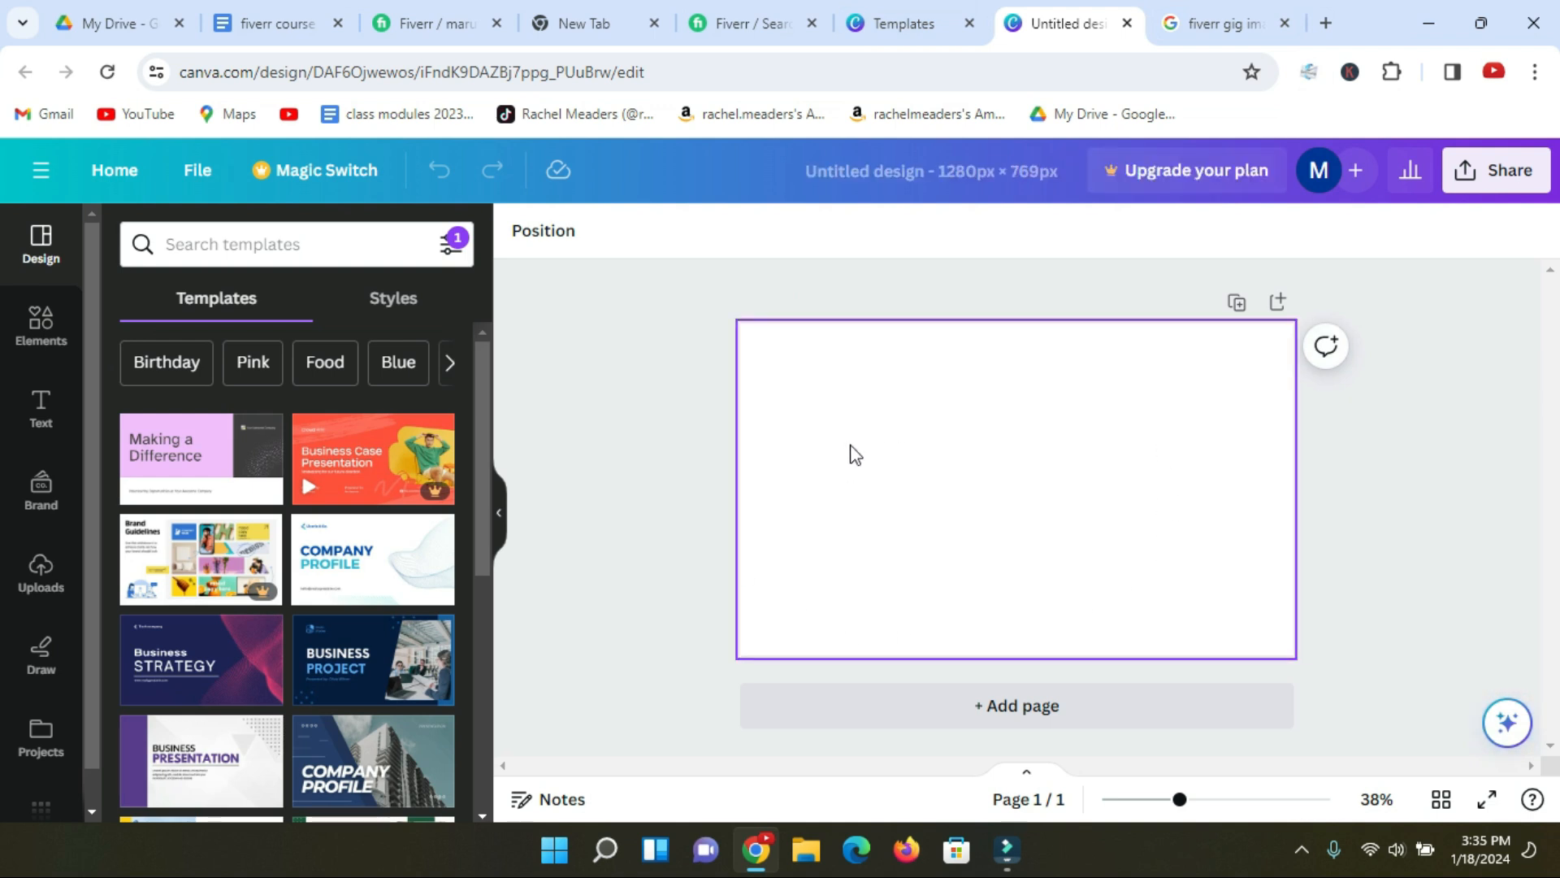
Browse the design templates and apply the cover page of the Beige Minimal Professional Business Project Presentation to the blank page
click(1000, 426)
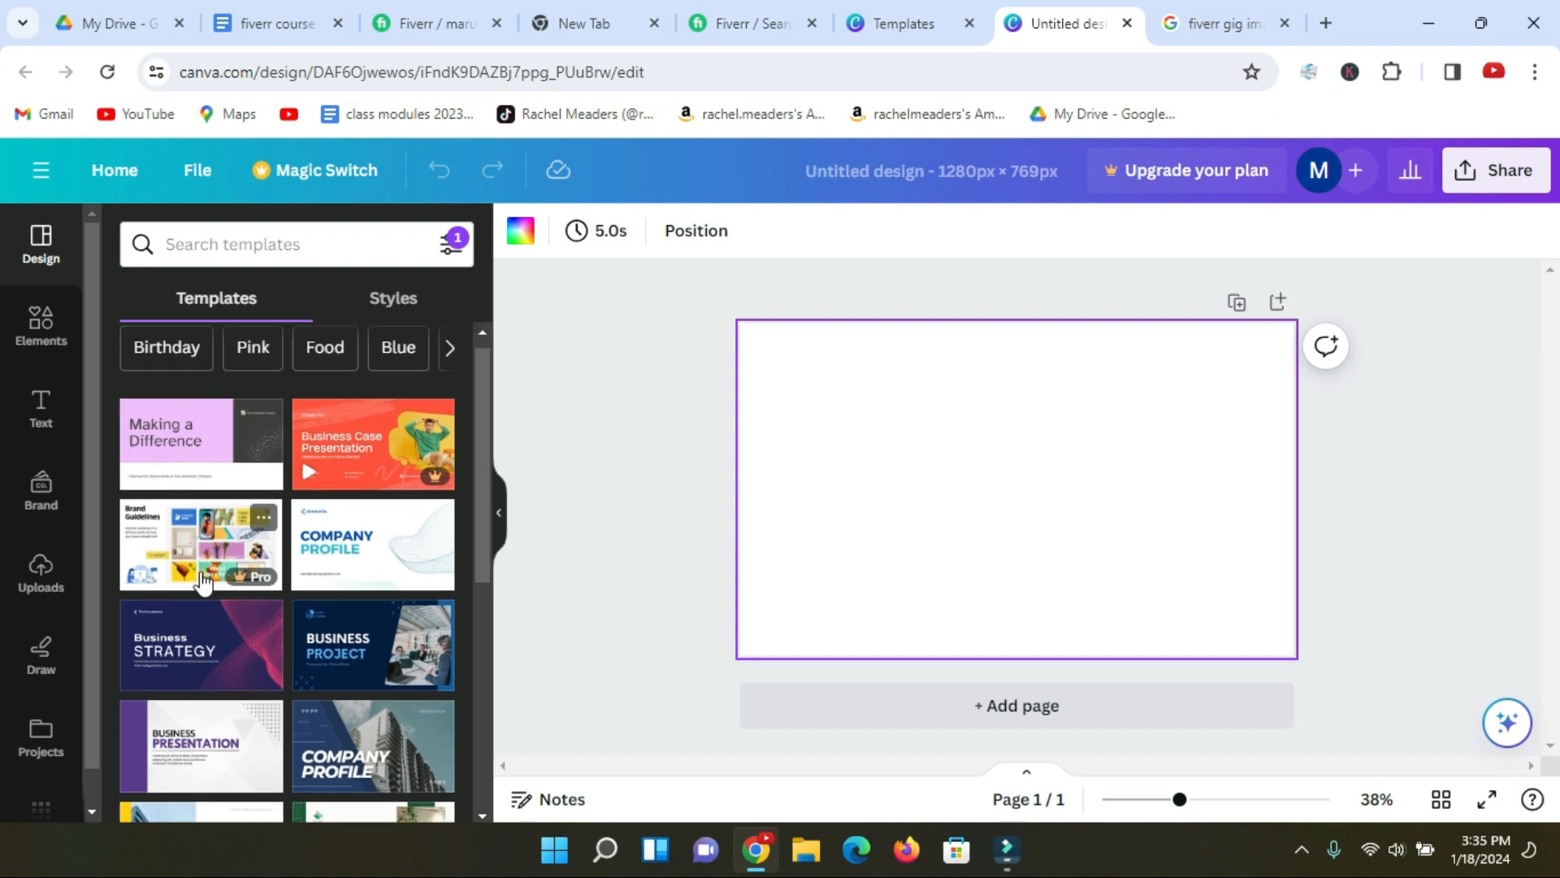
scroll(192, 508, down, 5)
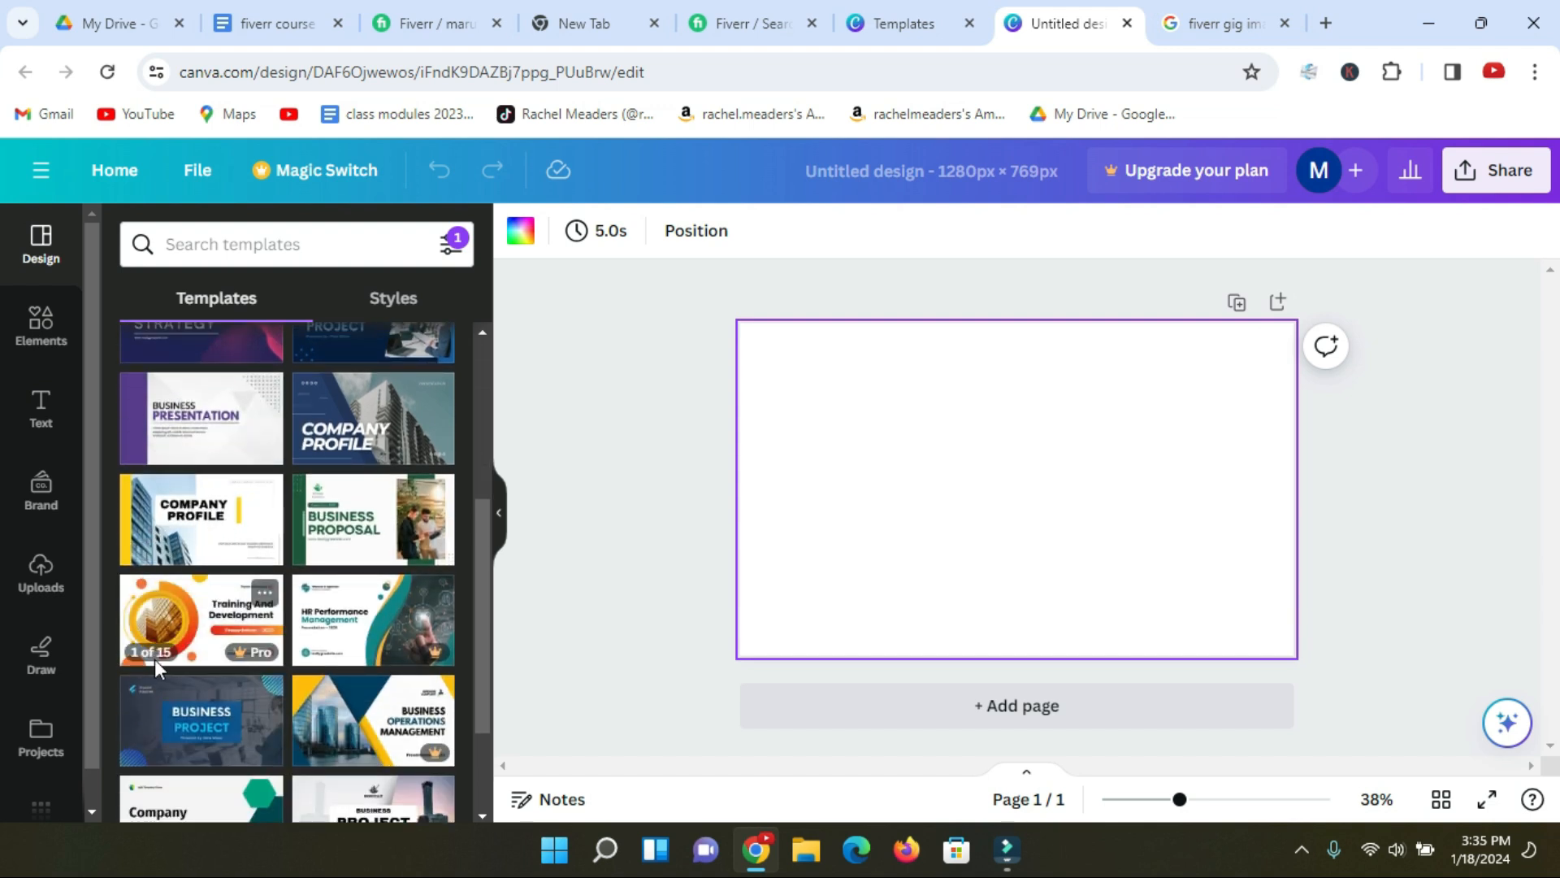
scroll(244, 650, down, 6)
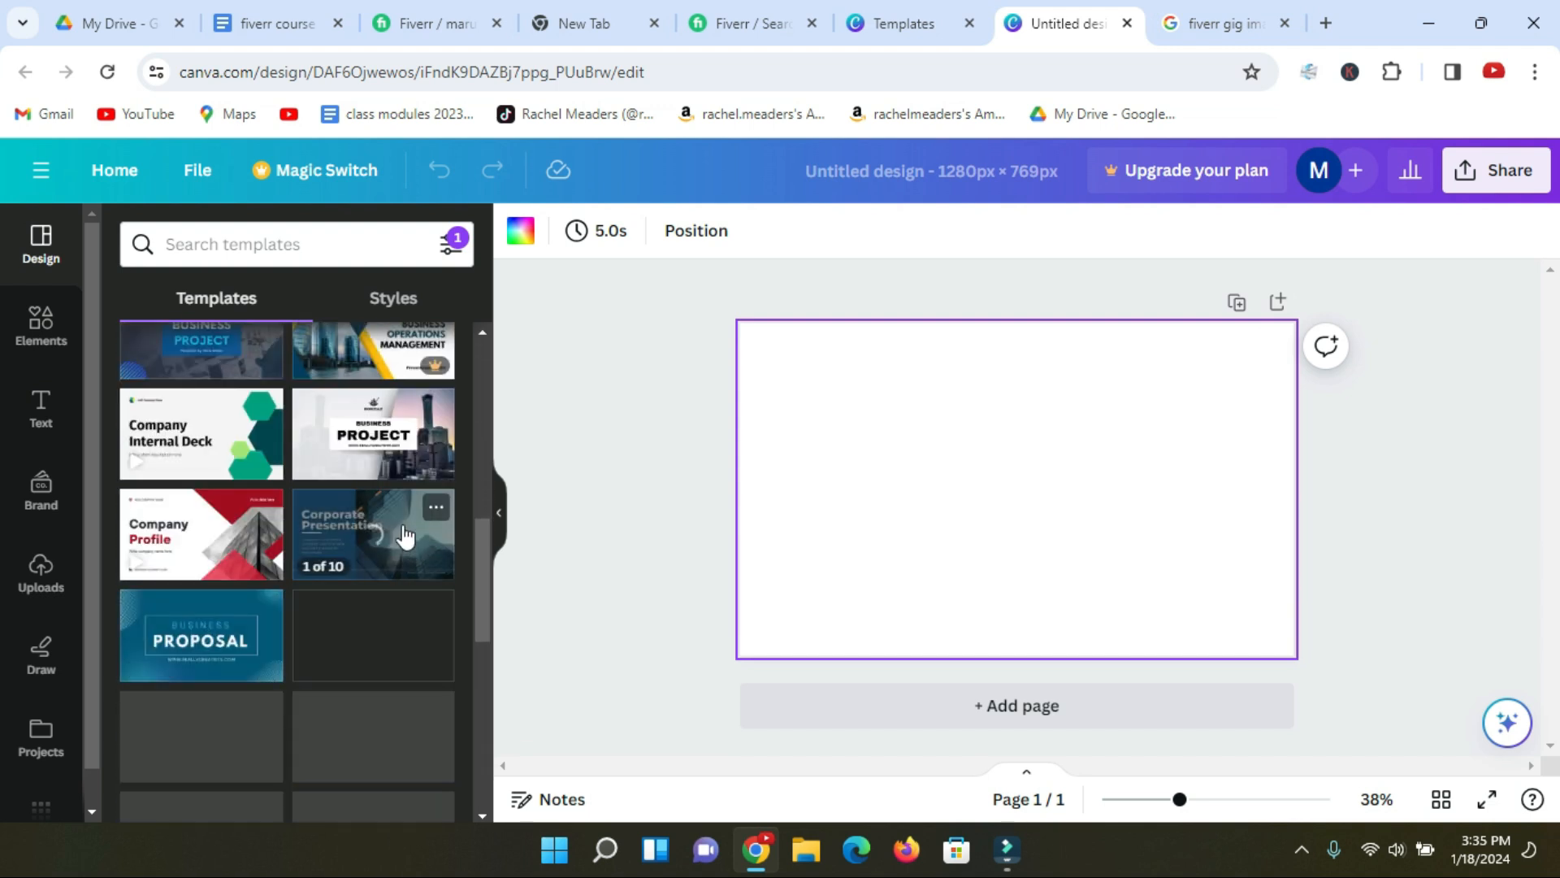
scroll(265, 672, down, 5)
scroll(244, 601, down, 3)
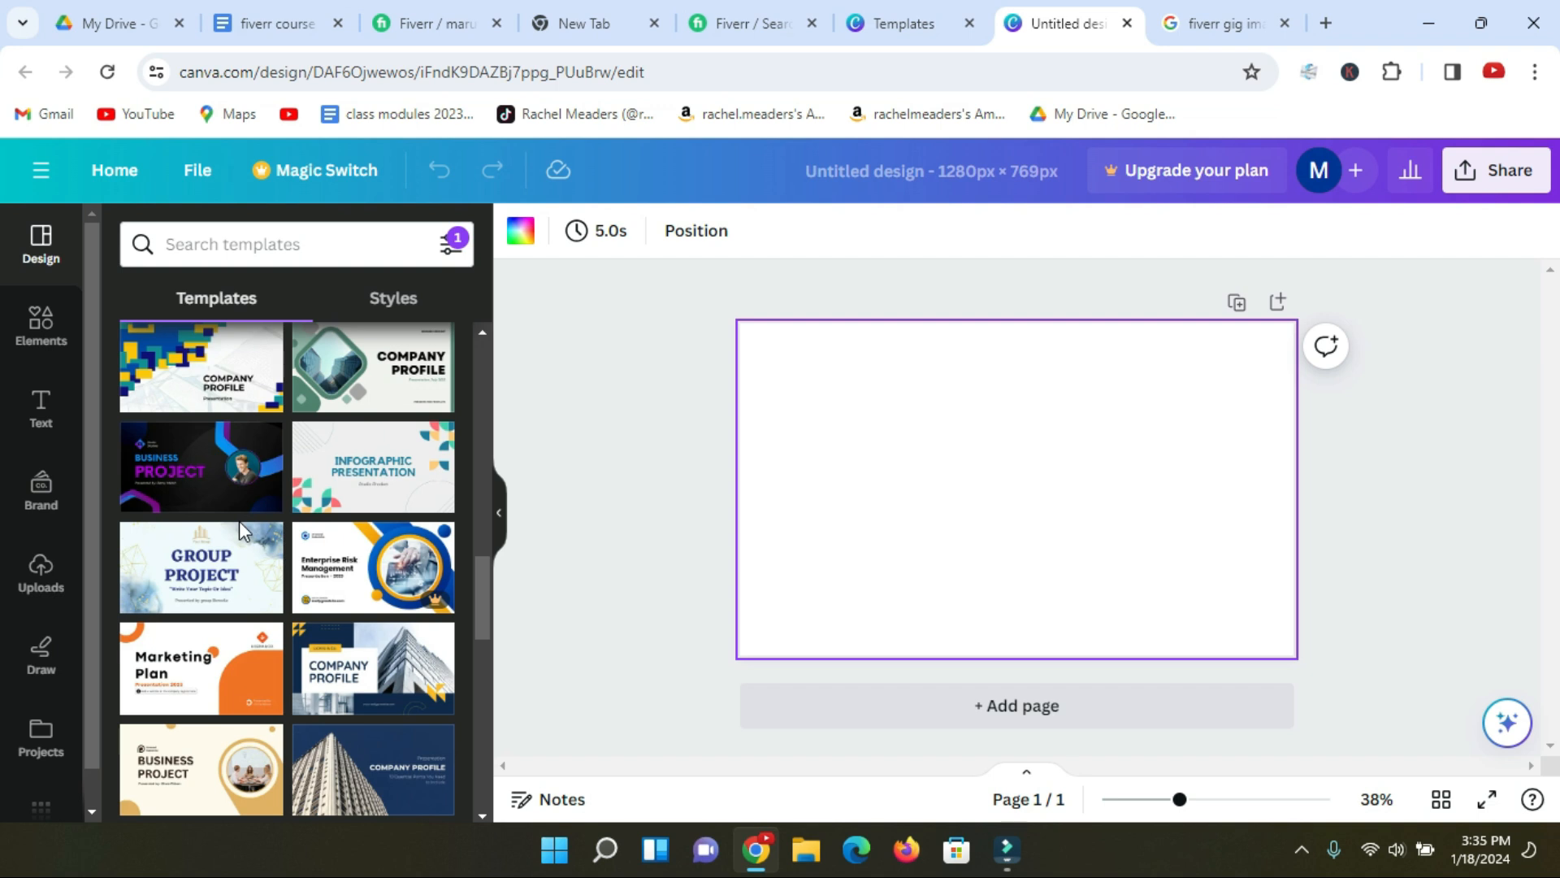
scroll(239, 520, up, 3)
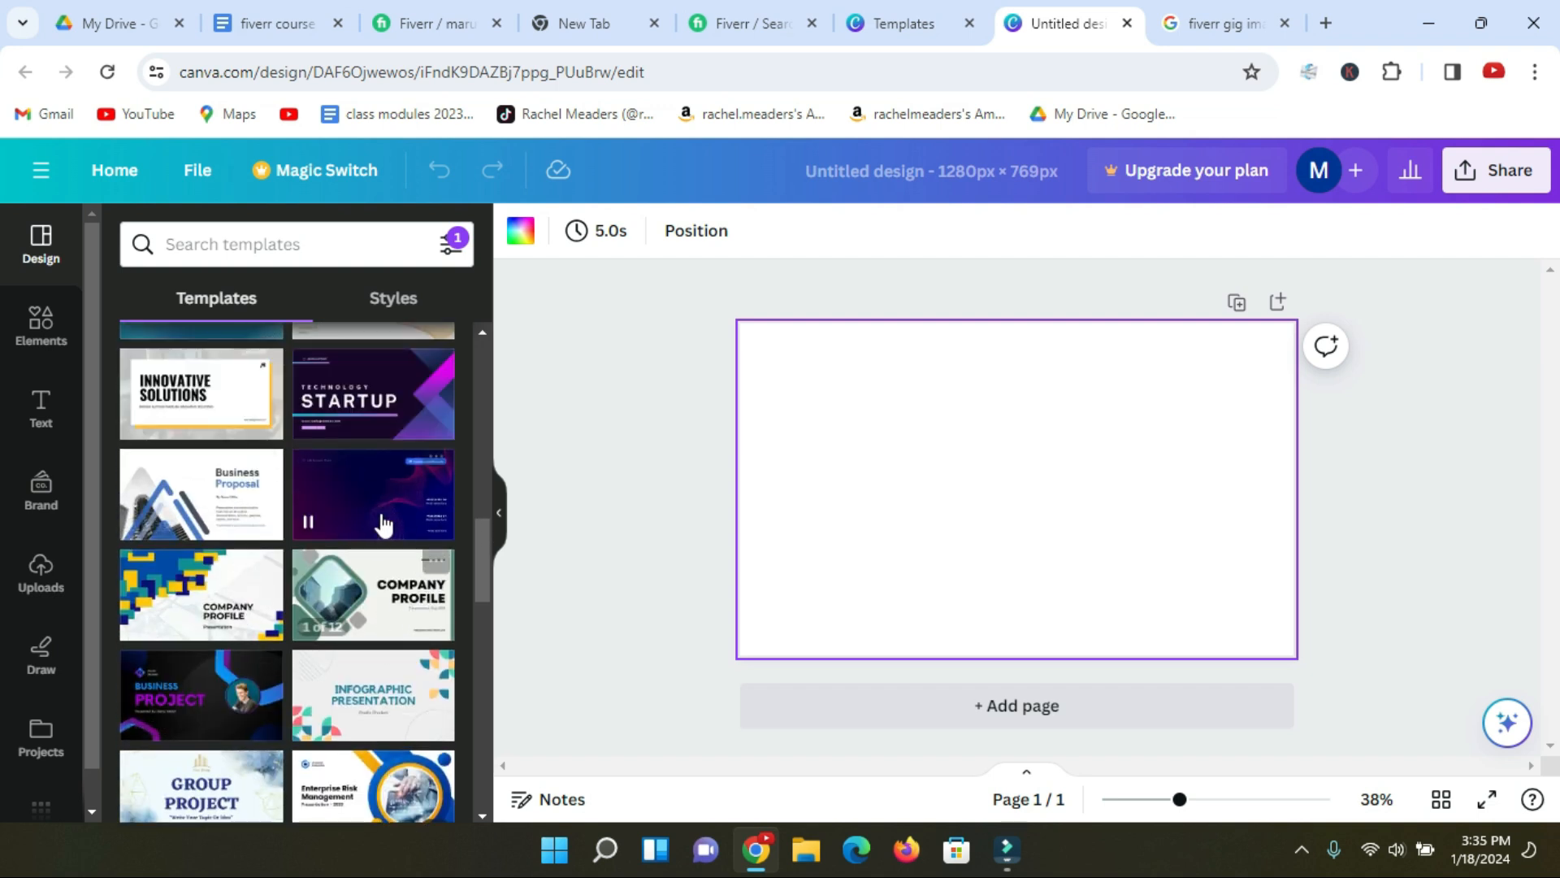
scroll(398, 569, down, 3)
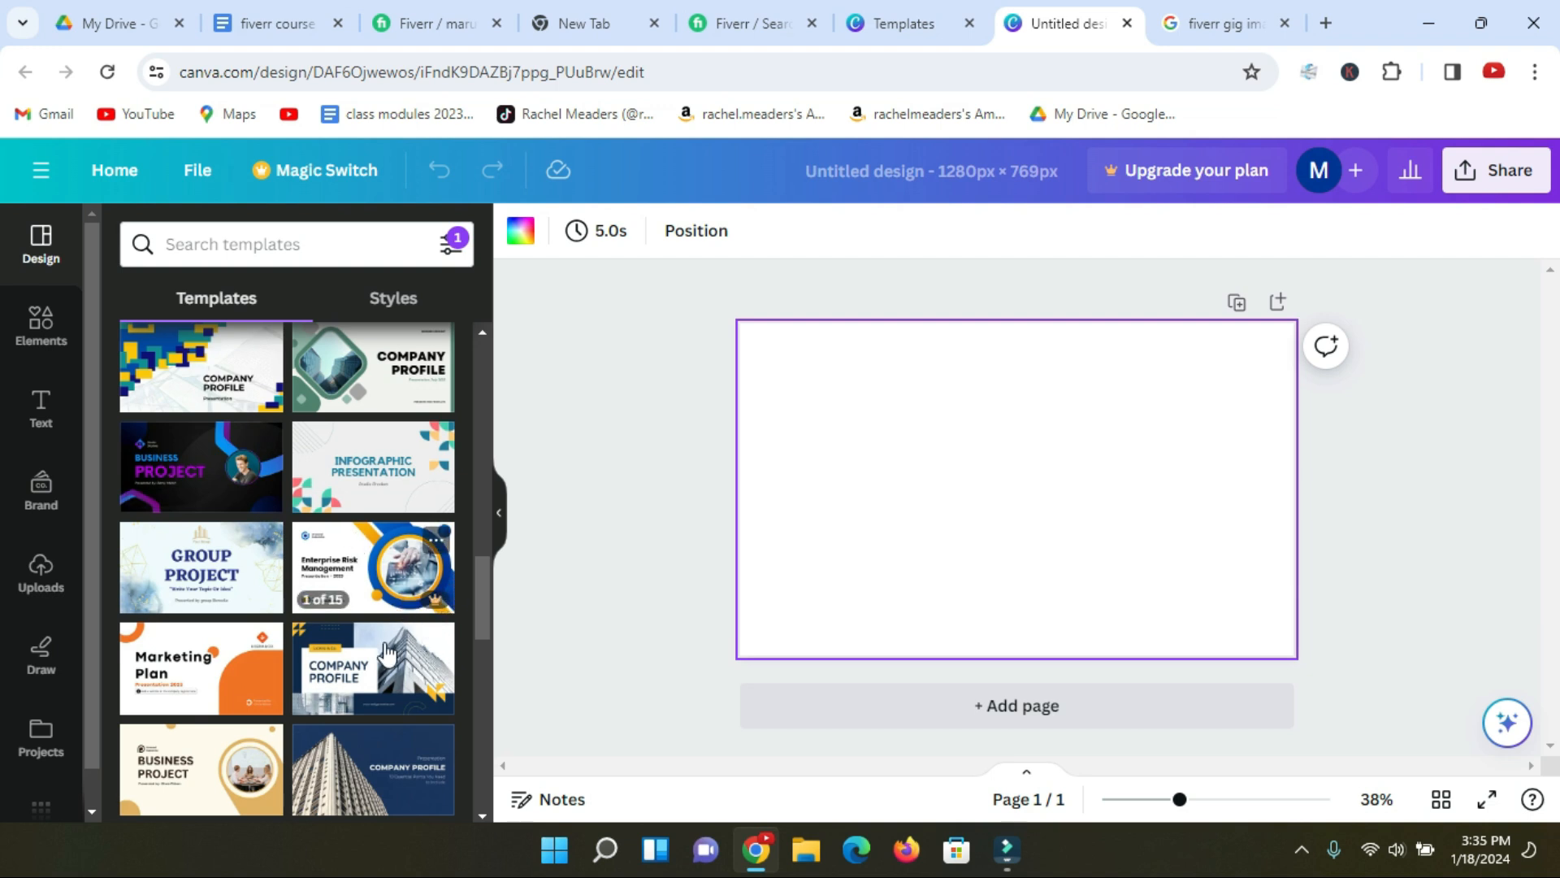
scroll(237, 596, down, 2)
scroll(238, 595, down, 2)
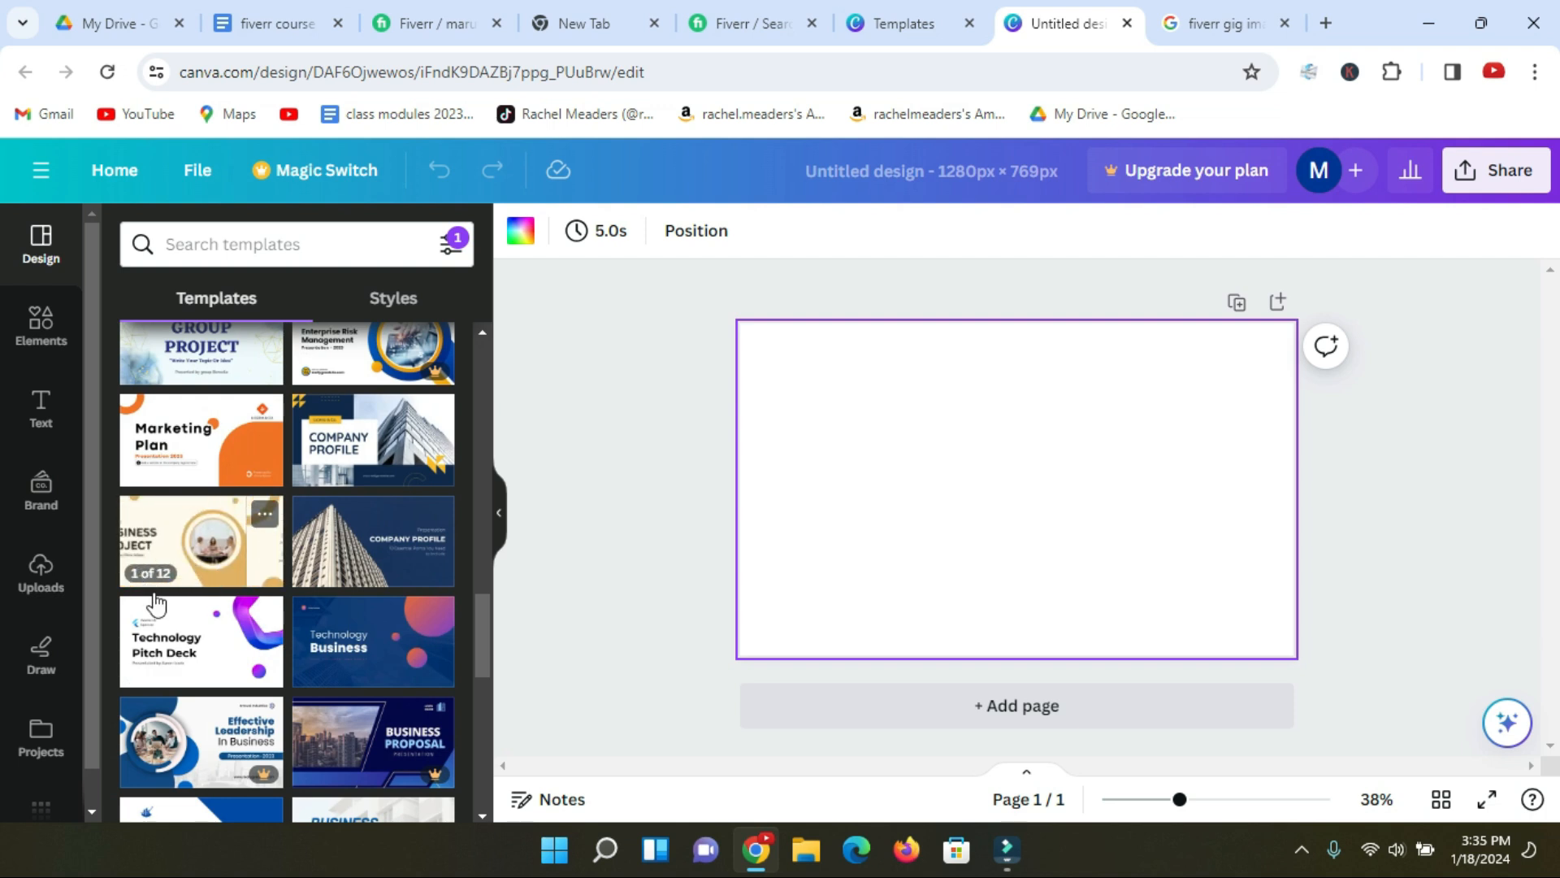
click(203, 550)
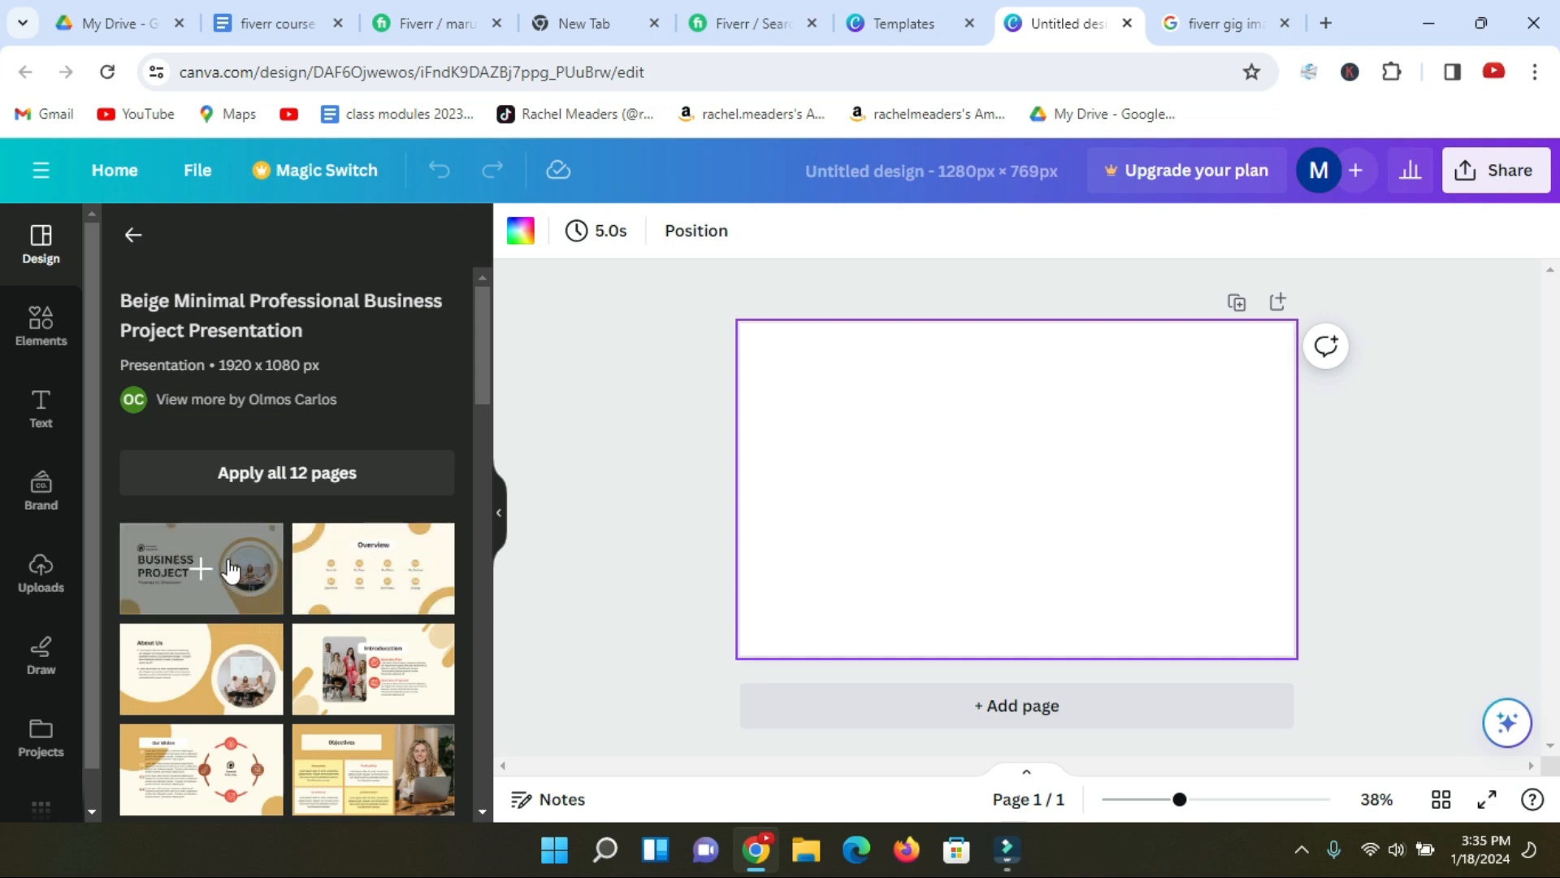
click(232, 569)
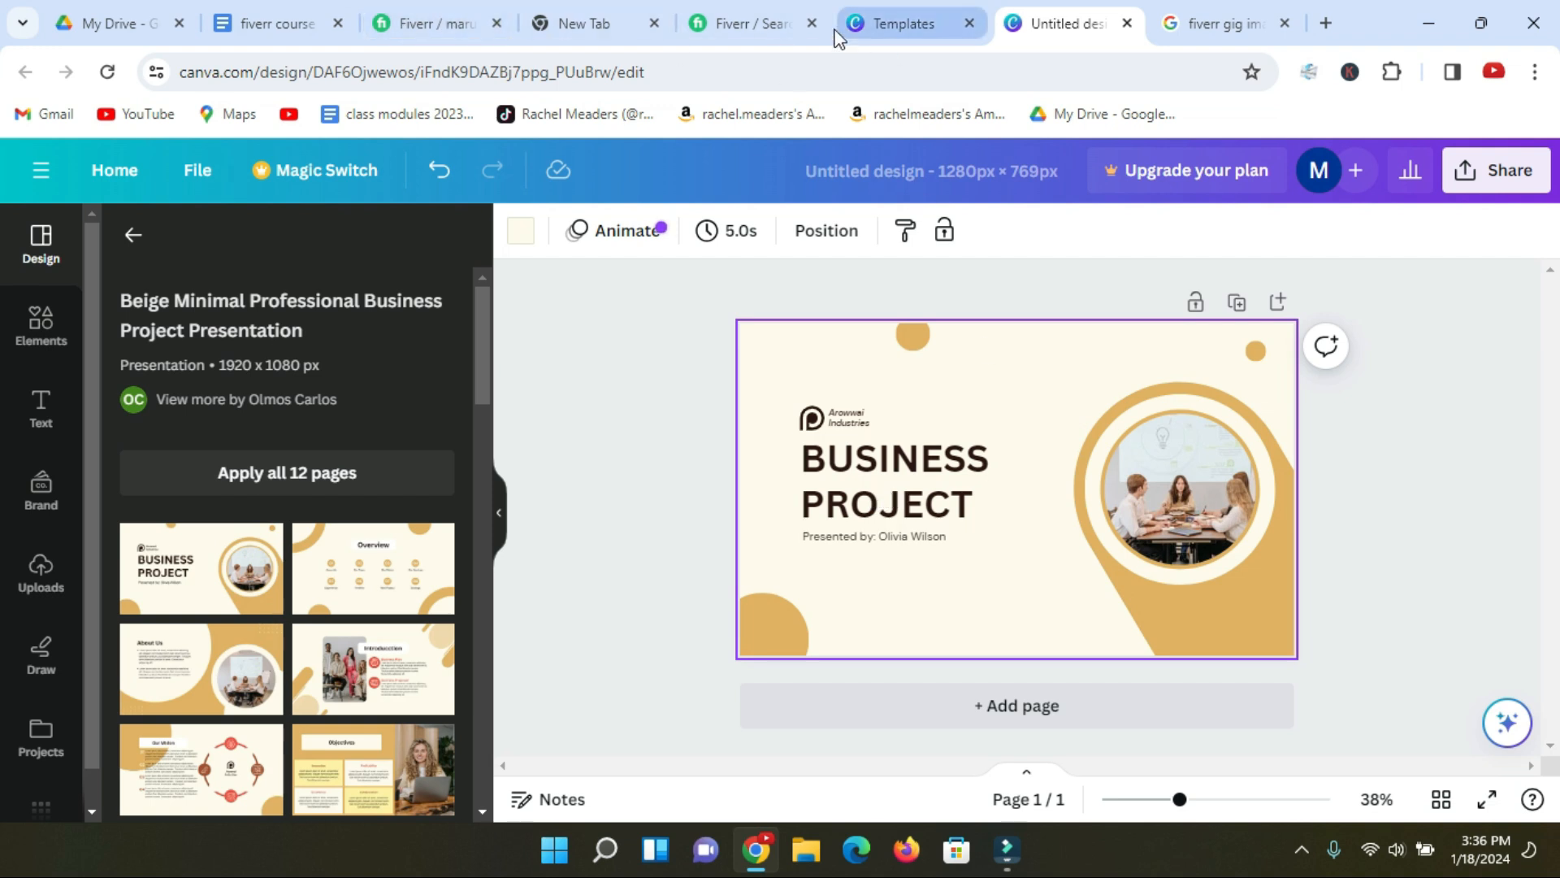
Examine the top-rated sellers' gig thumbnails in the Fiverr results for "facebook page create and setup" as layout references
click(734, 26)
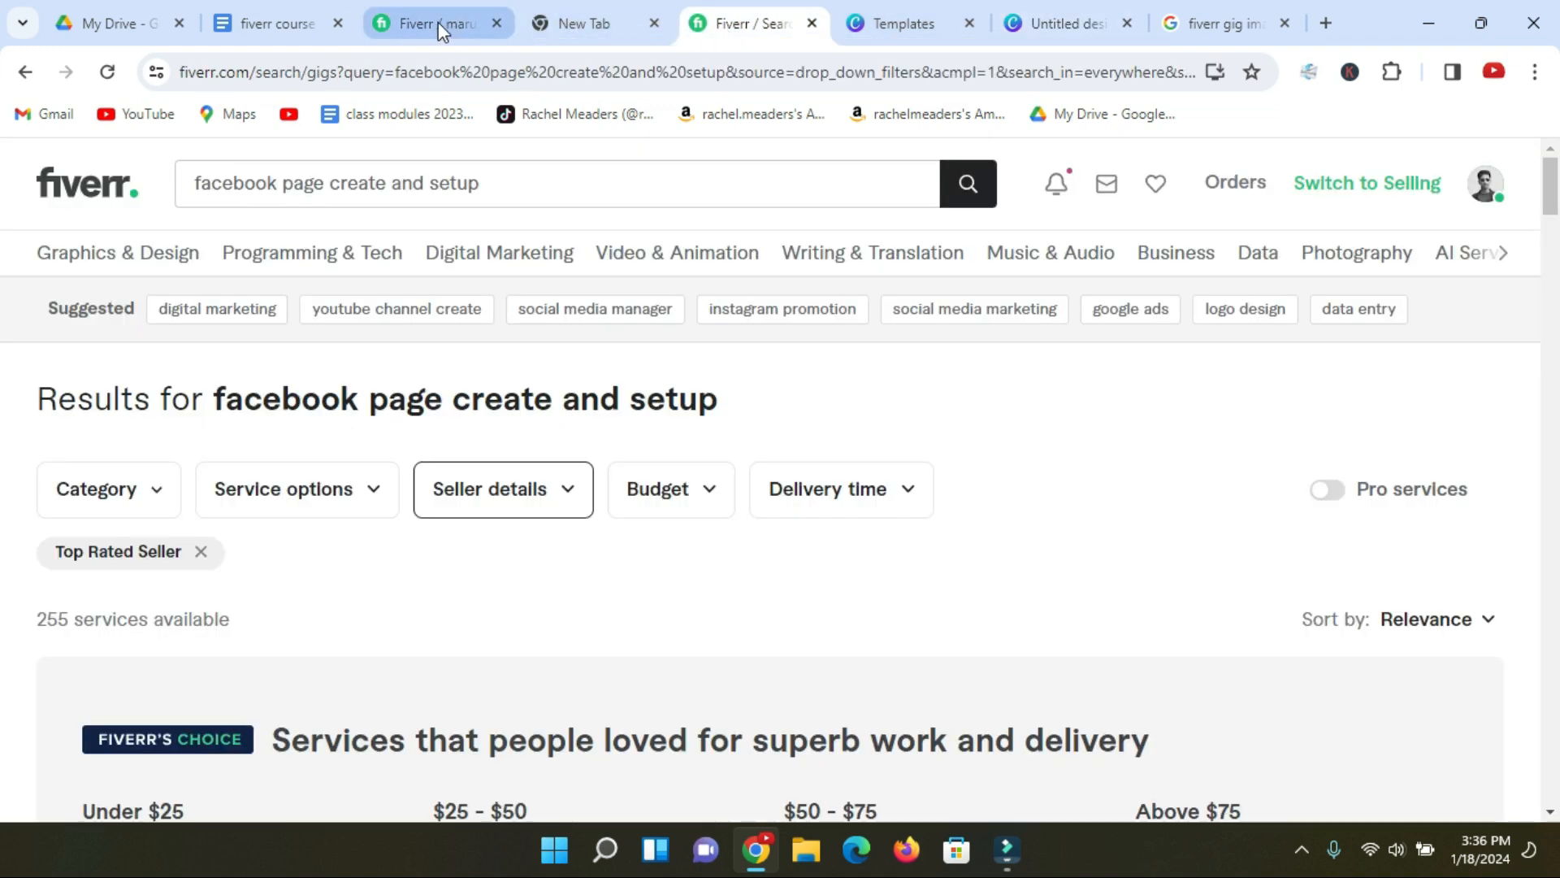
click(438, 23)
click(733, 26)
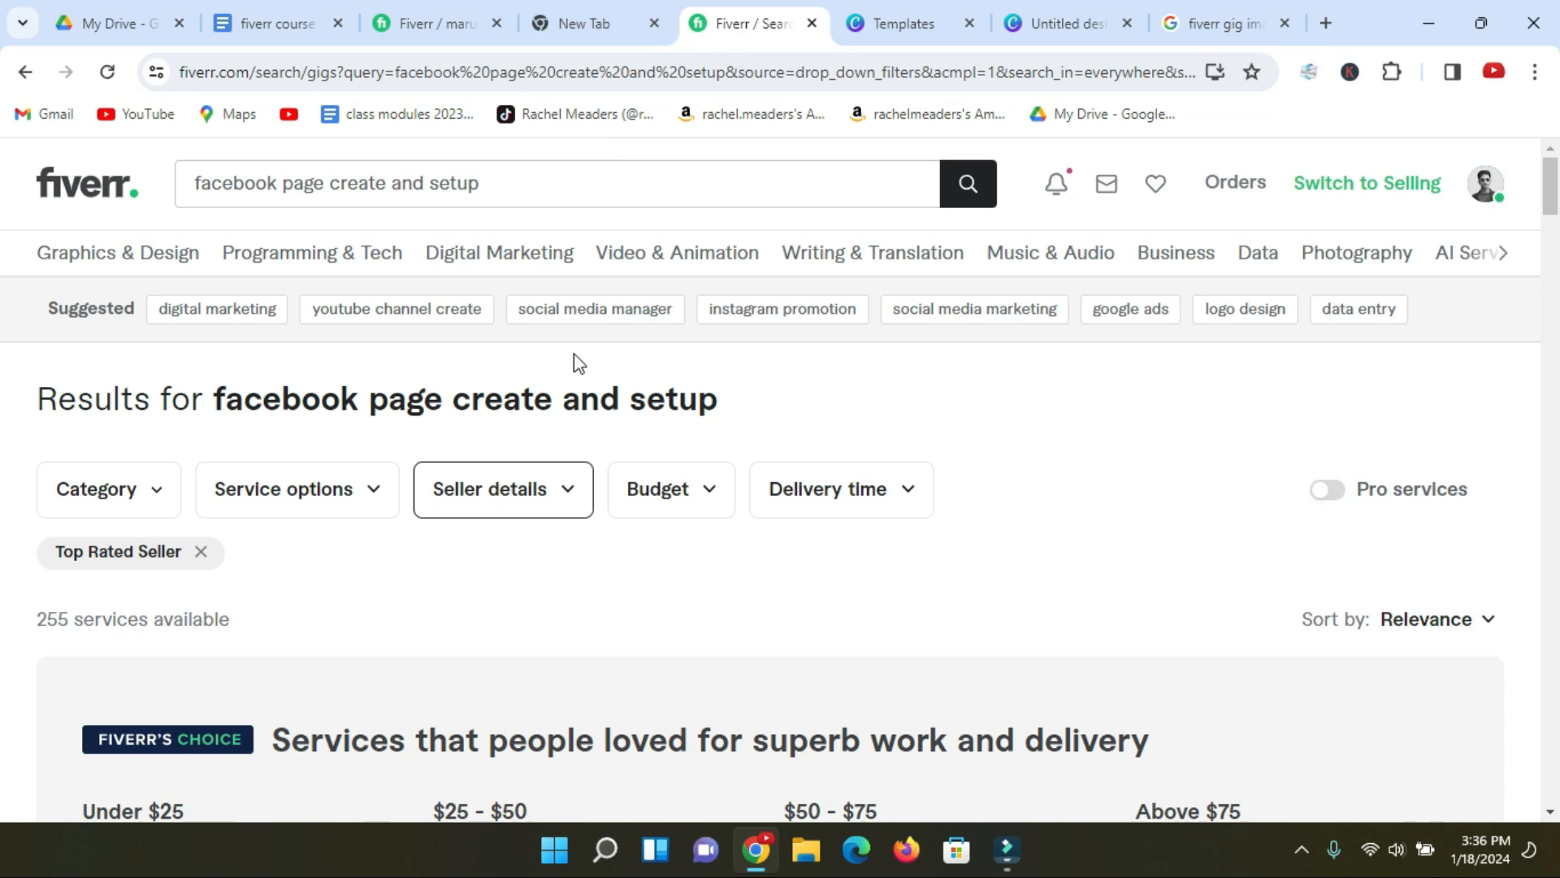
scroll(573, 361, down, 5)
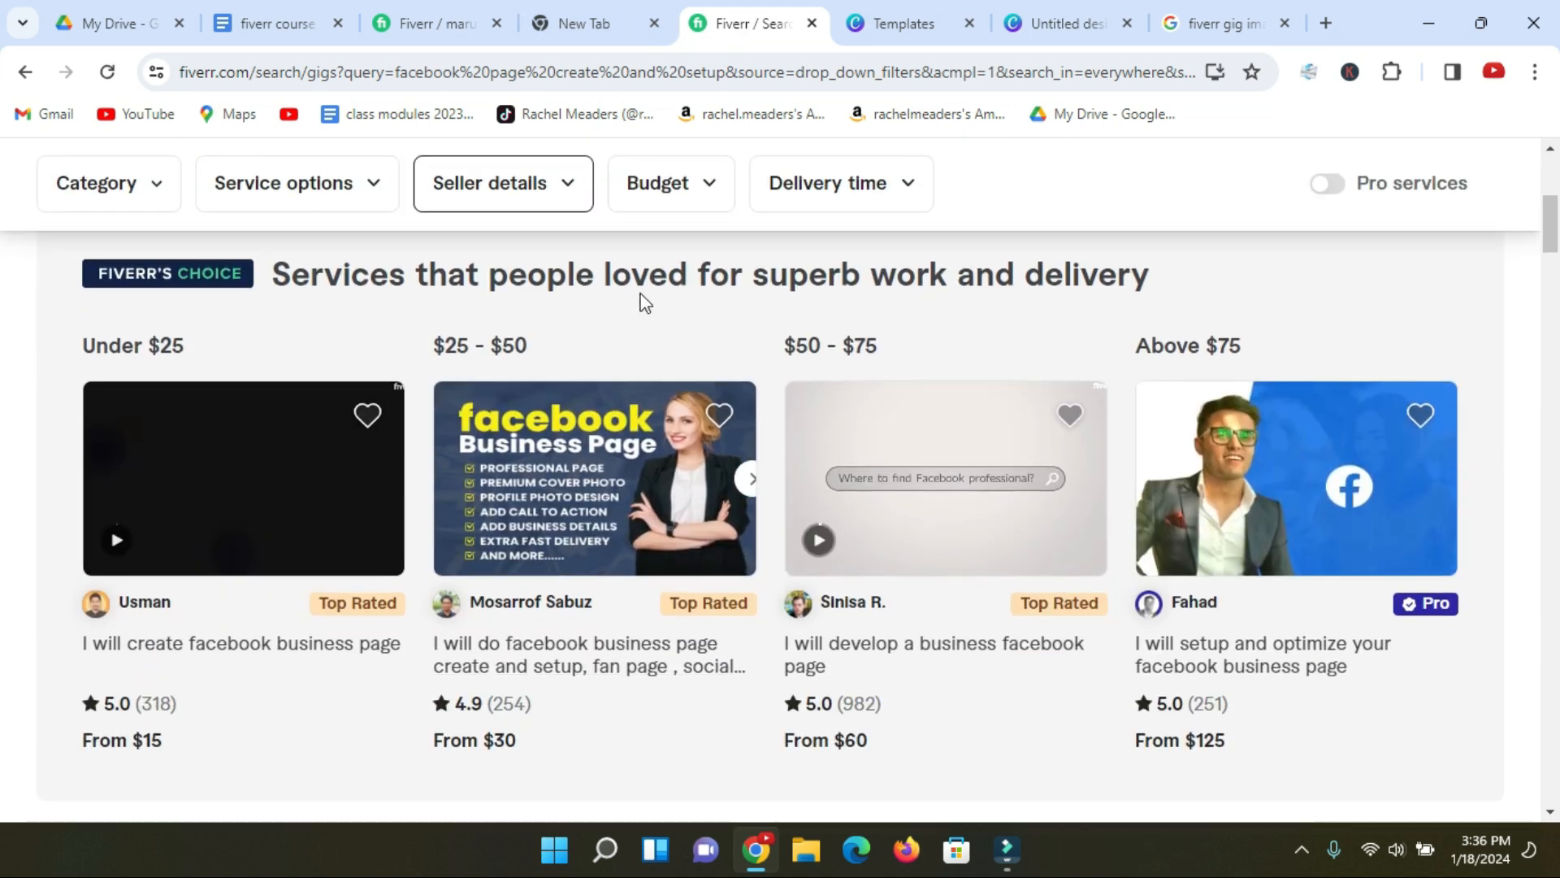
scroll(881, 557, down, 5)
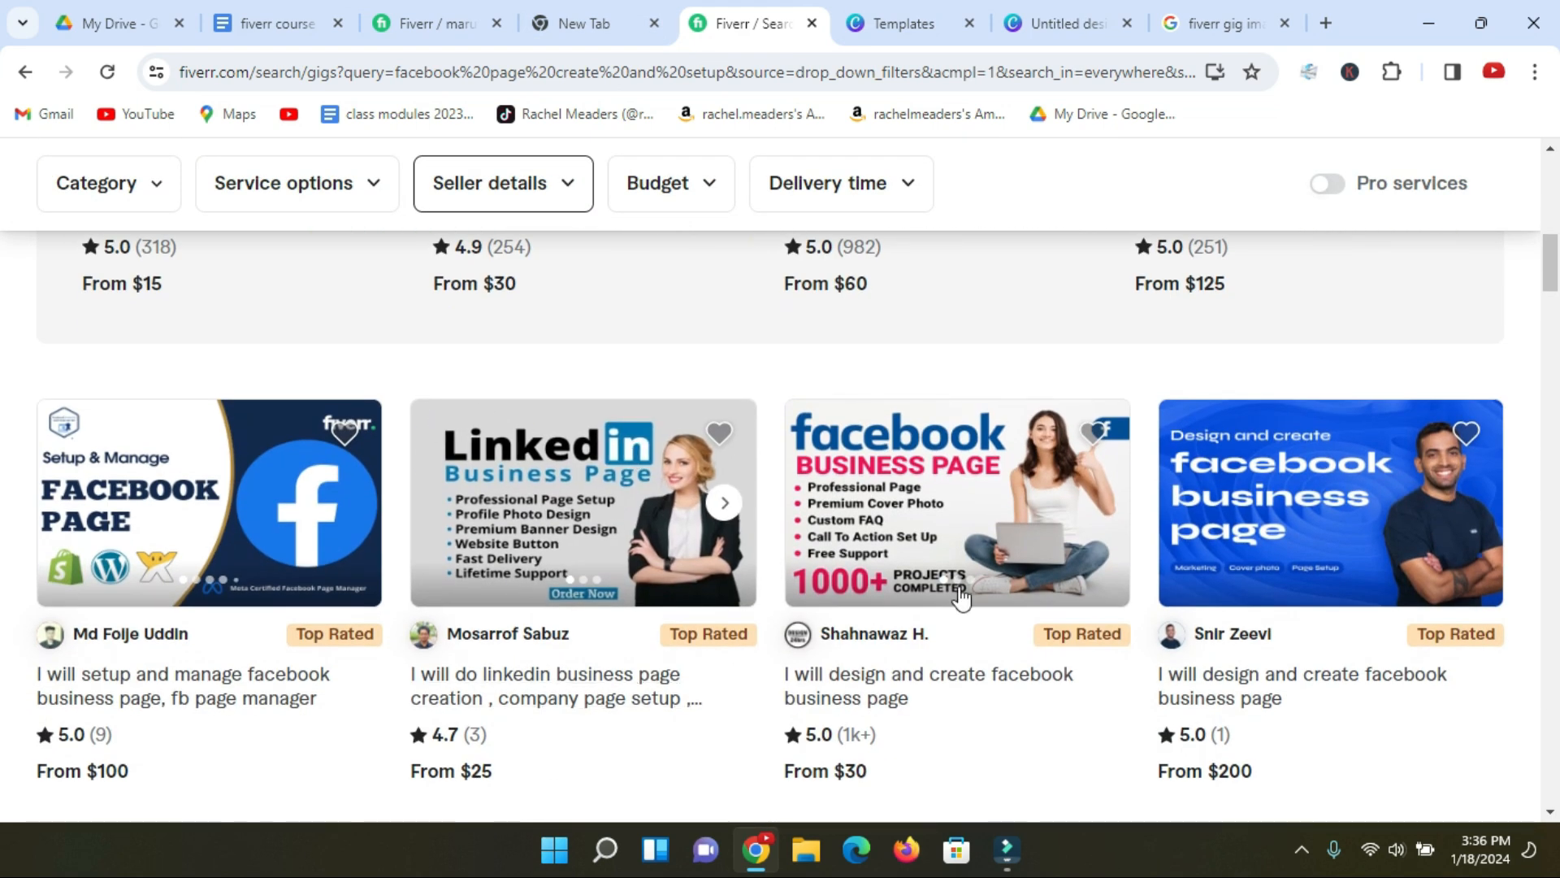
scroll(762, 546, down, 2)
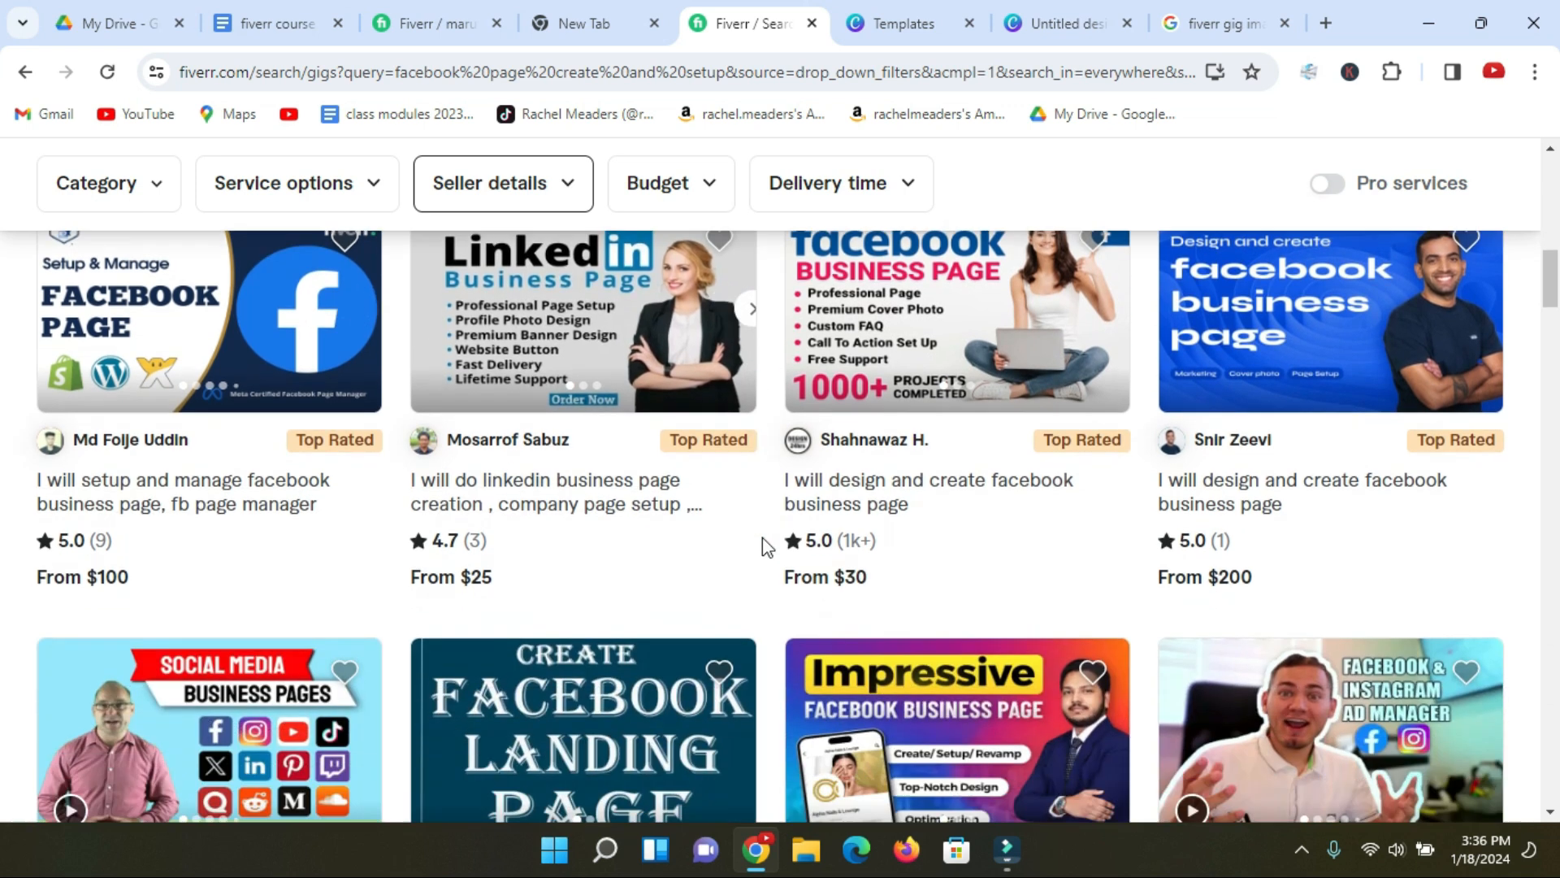
scroll(763, 538, down, 2)
scroll(762, 538, up, 4)
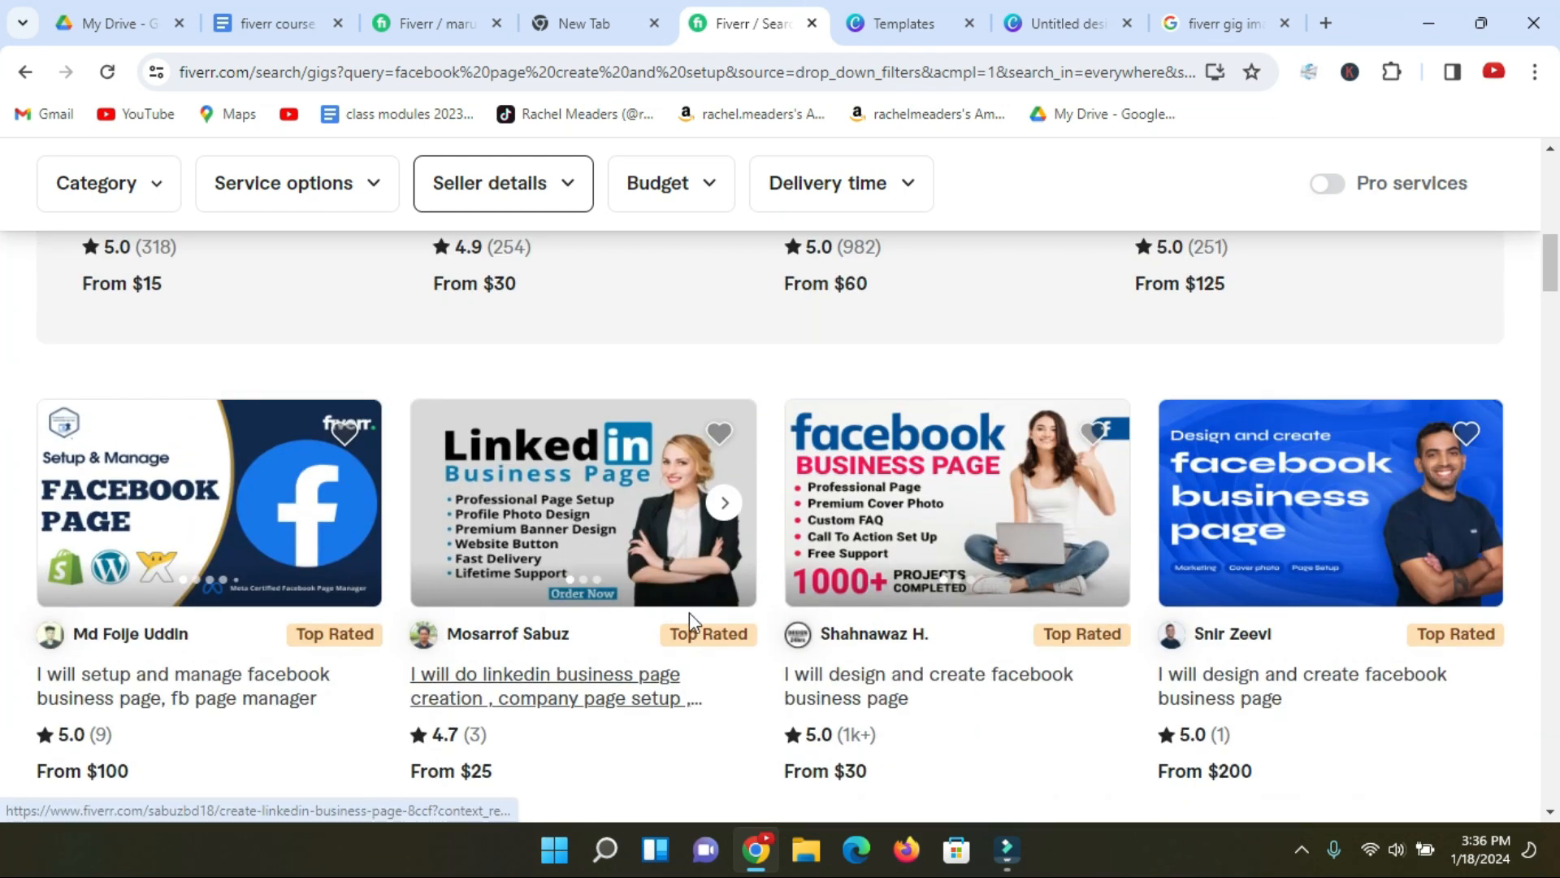
scroll(689, 619, up, 4)
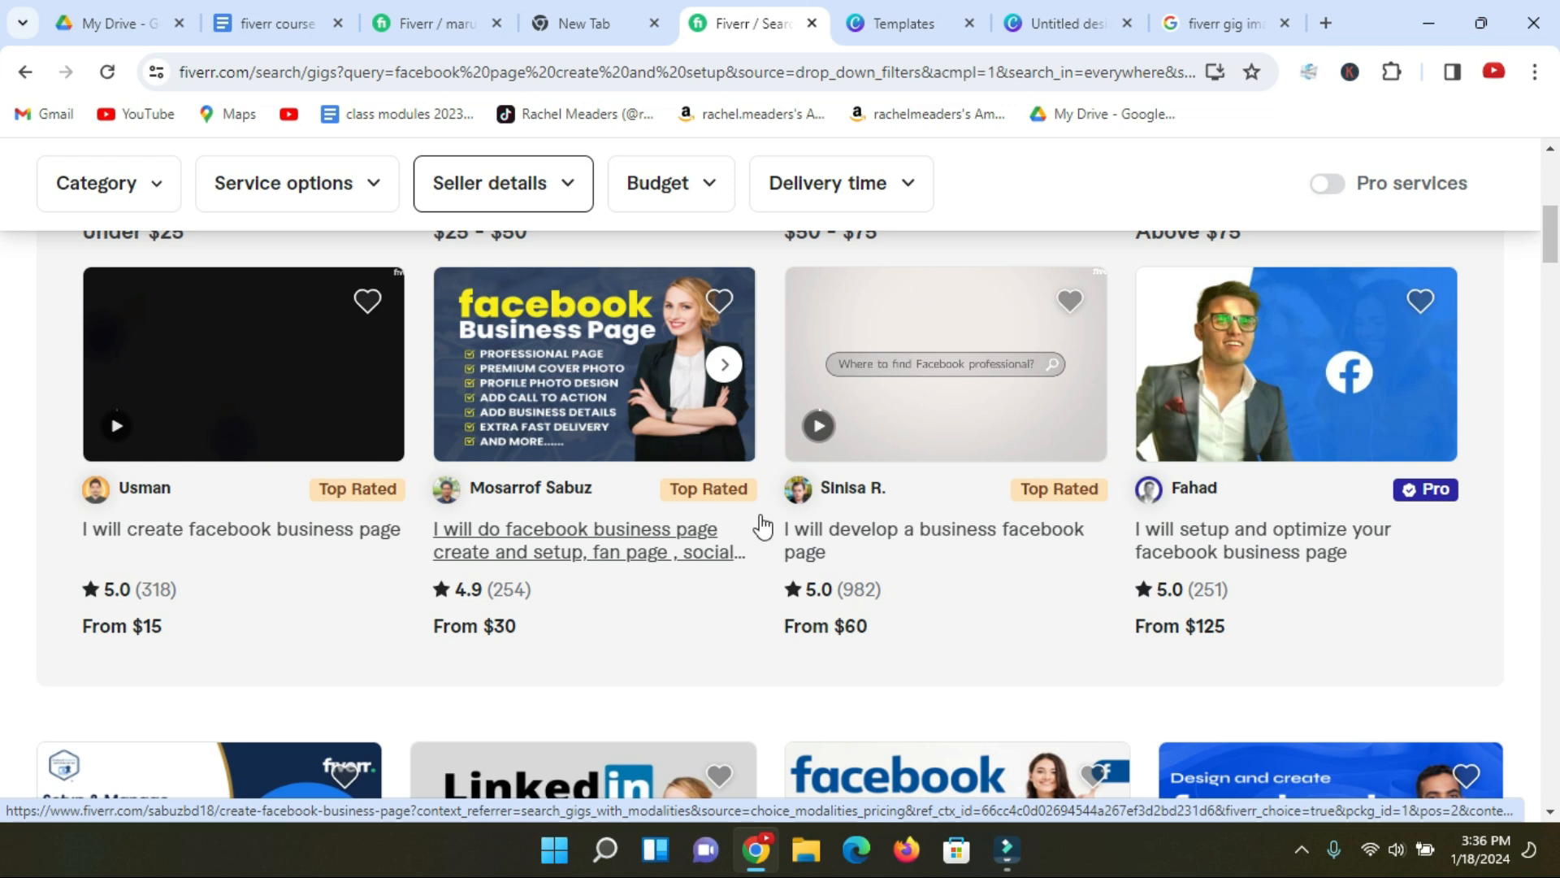
scroll(801, 644, down, 3)
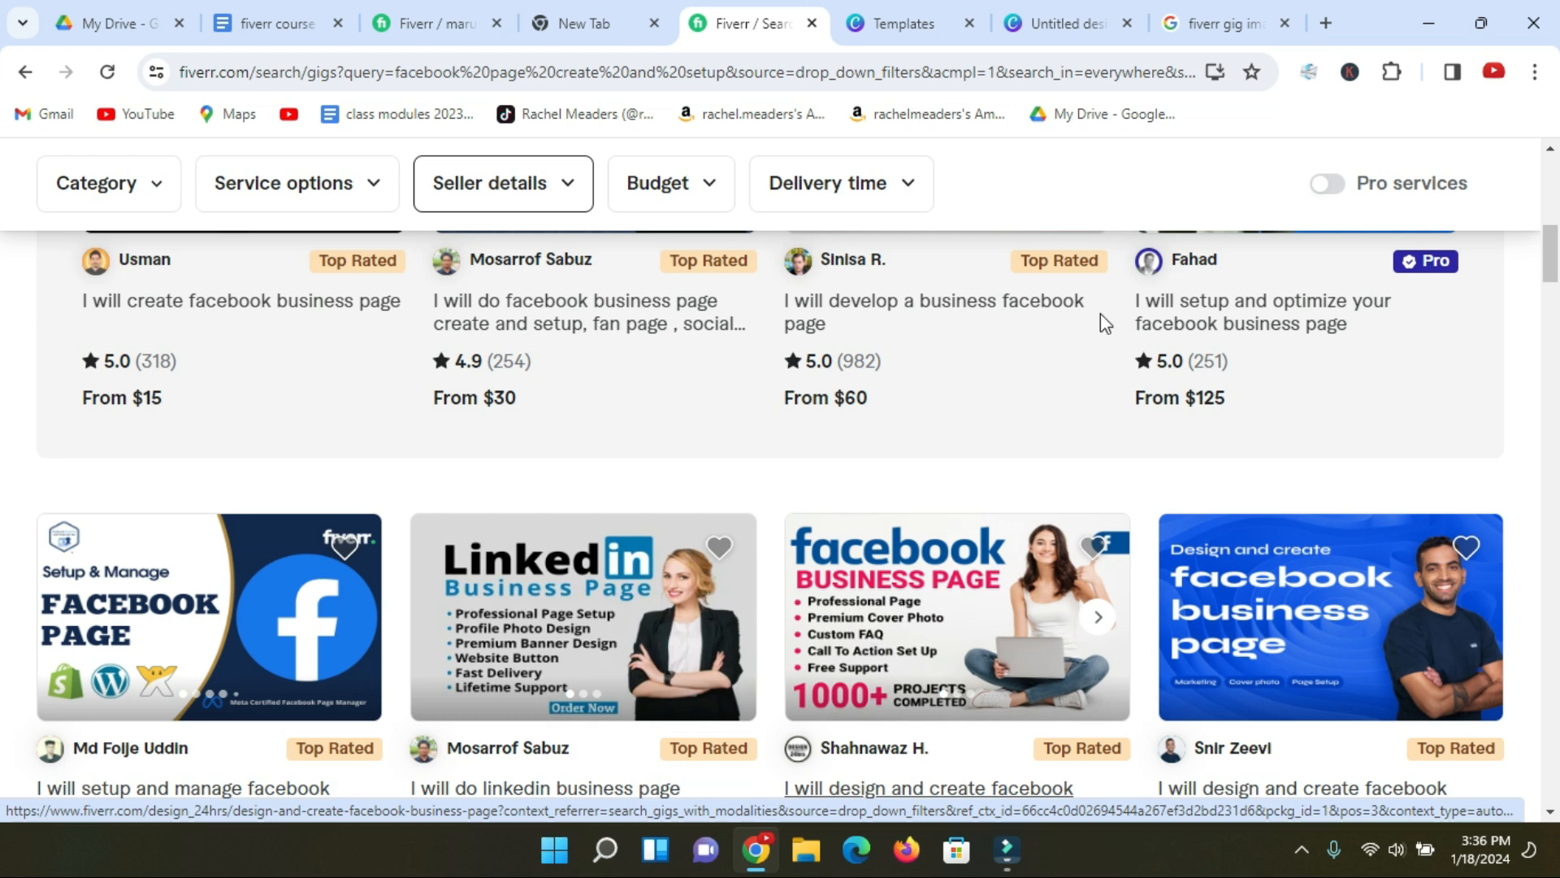
Back in the Canva design, replace the meeting photo in the circular frame with the uploaded cutout of the man holding a phone
click(1061, 10)
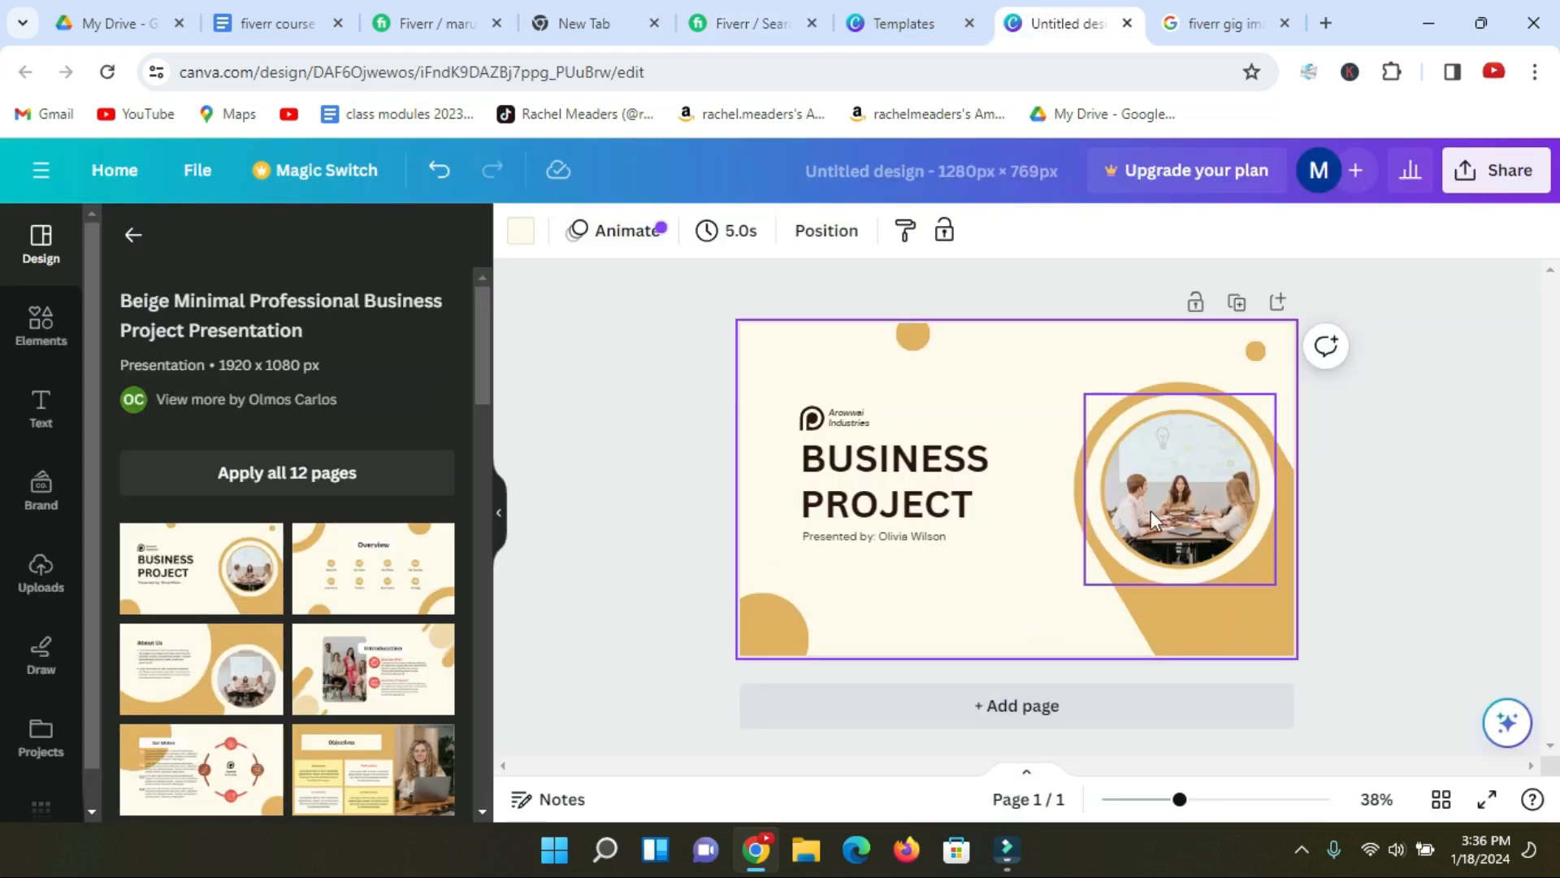
click(1177, 494)
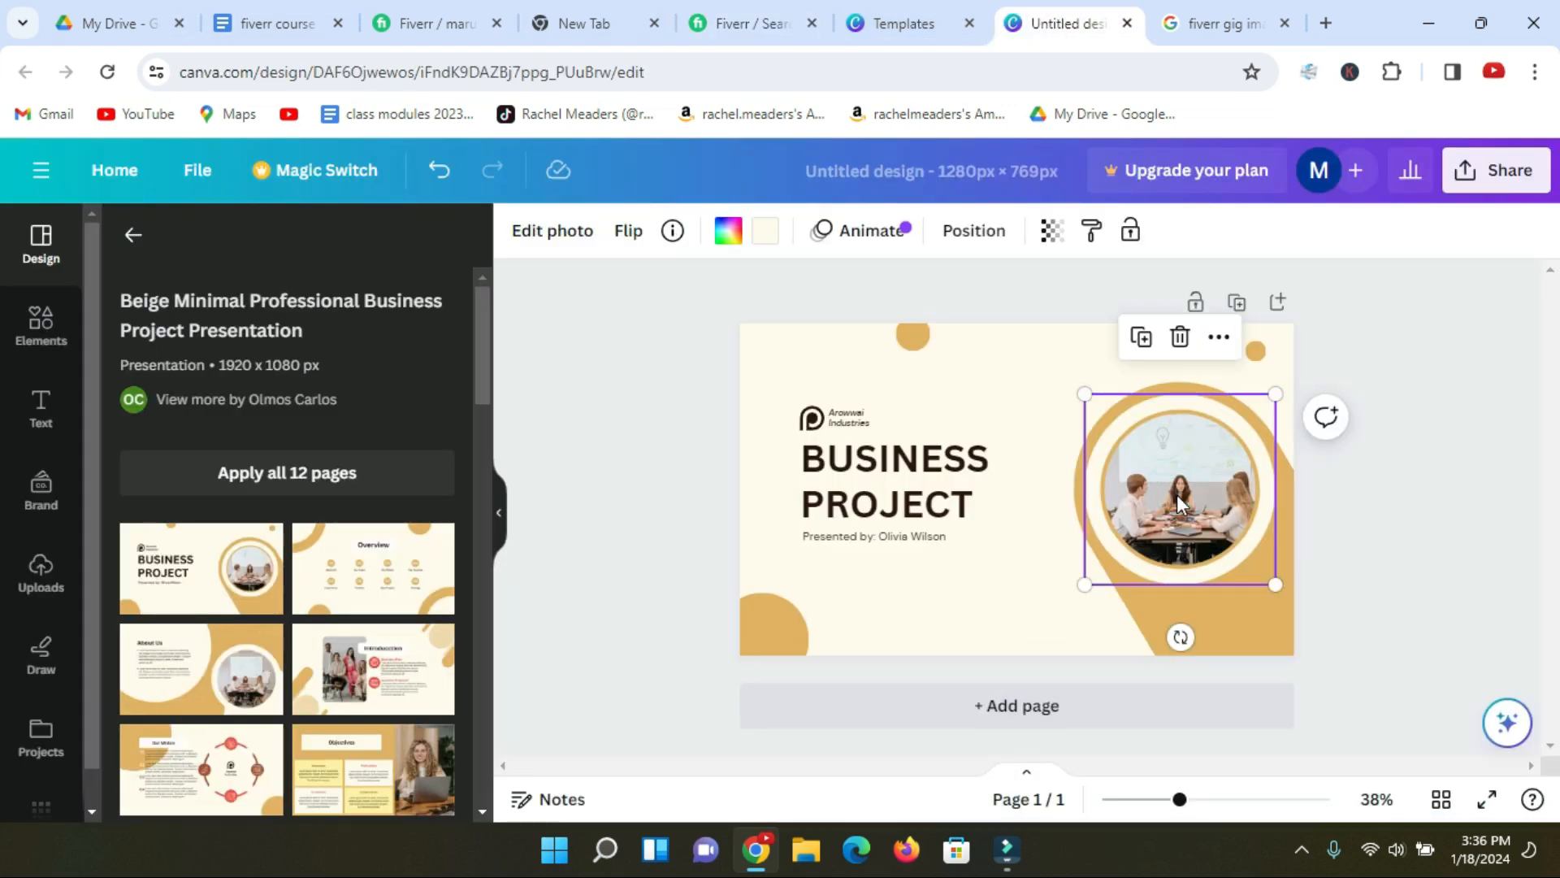
click(1181, 338)
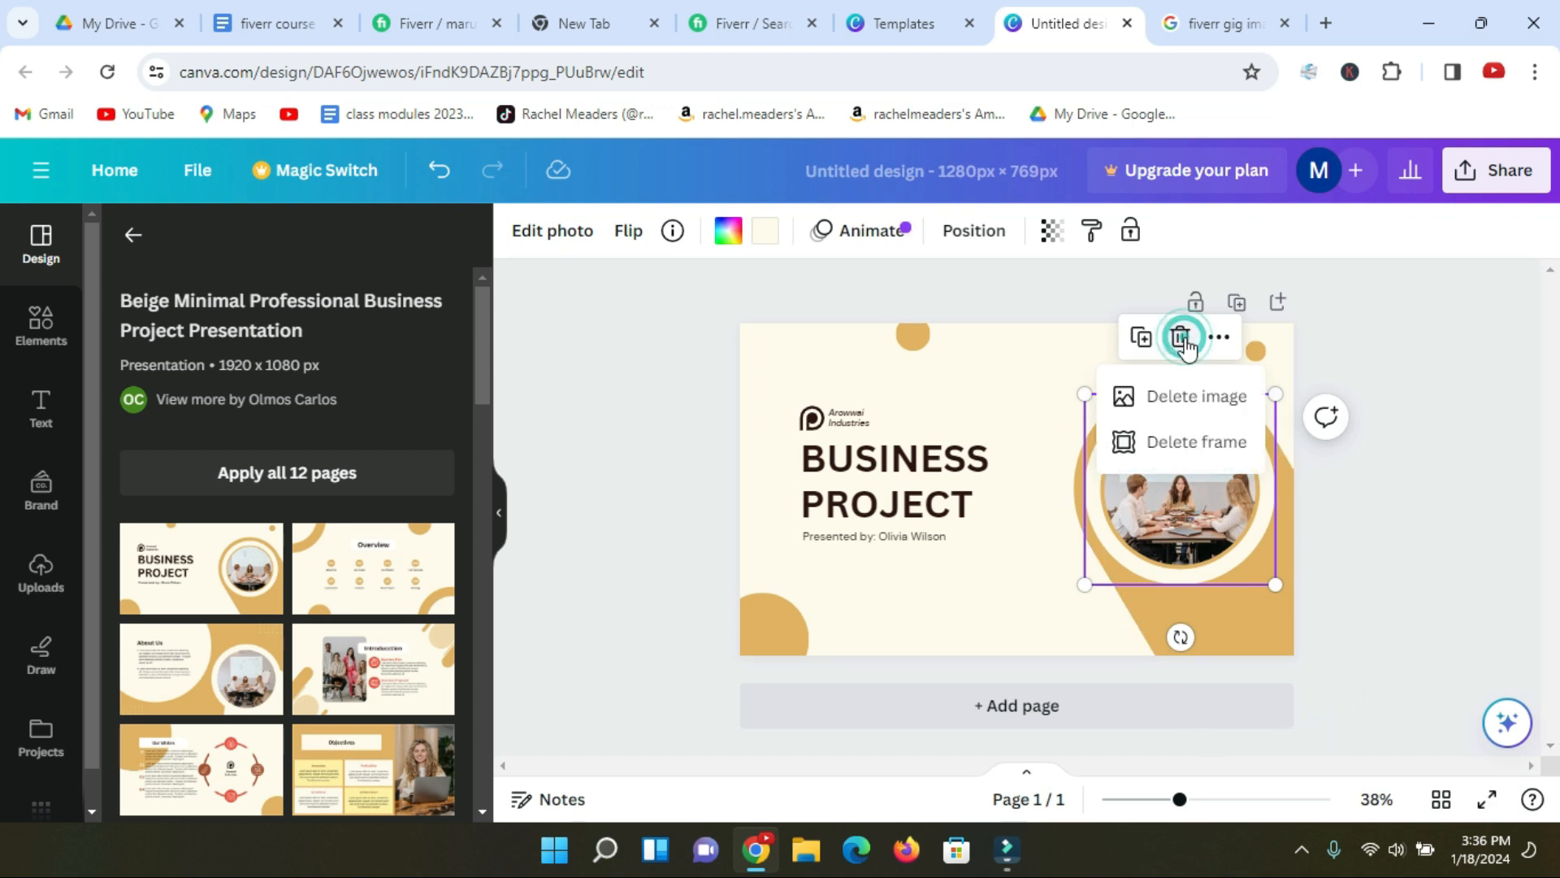
click(1197, 398)
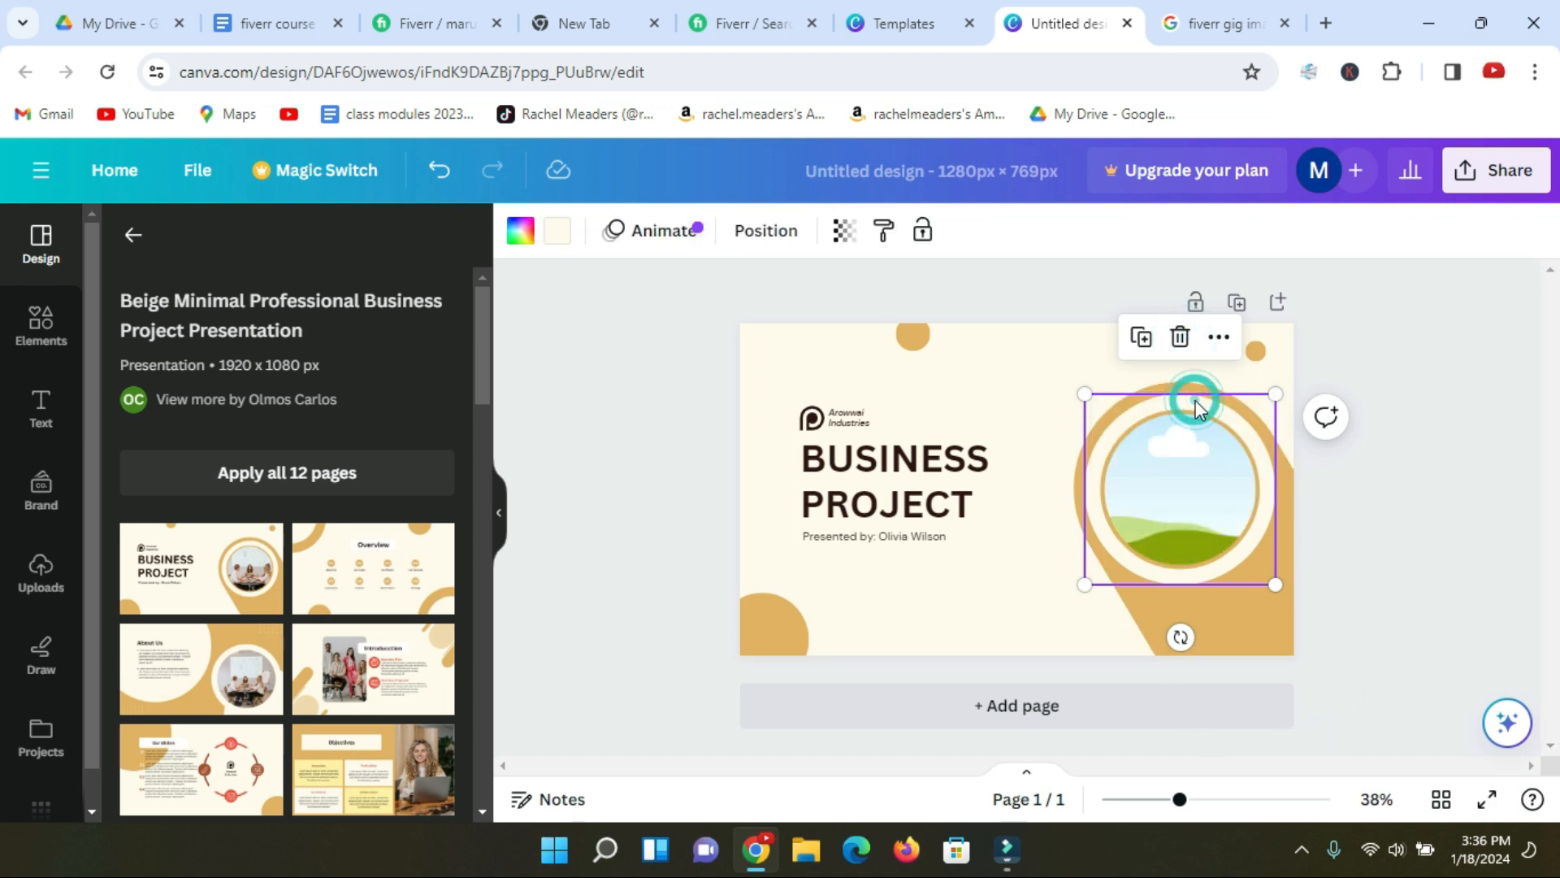
click(41, 573)
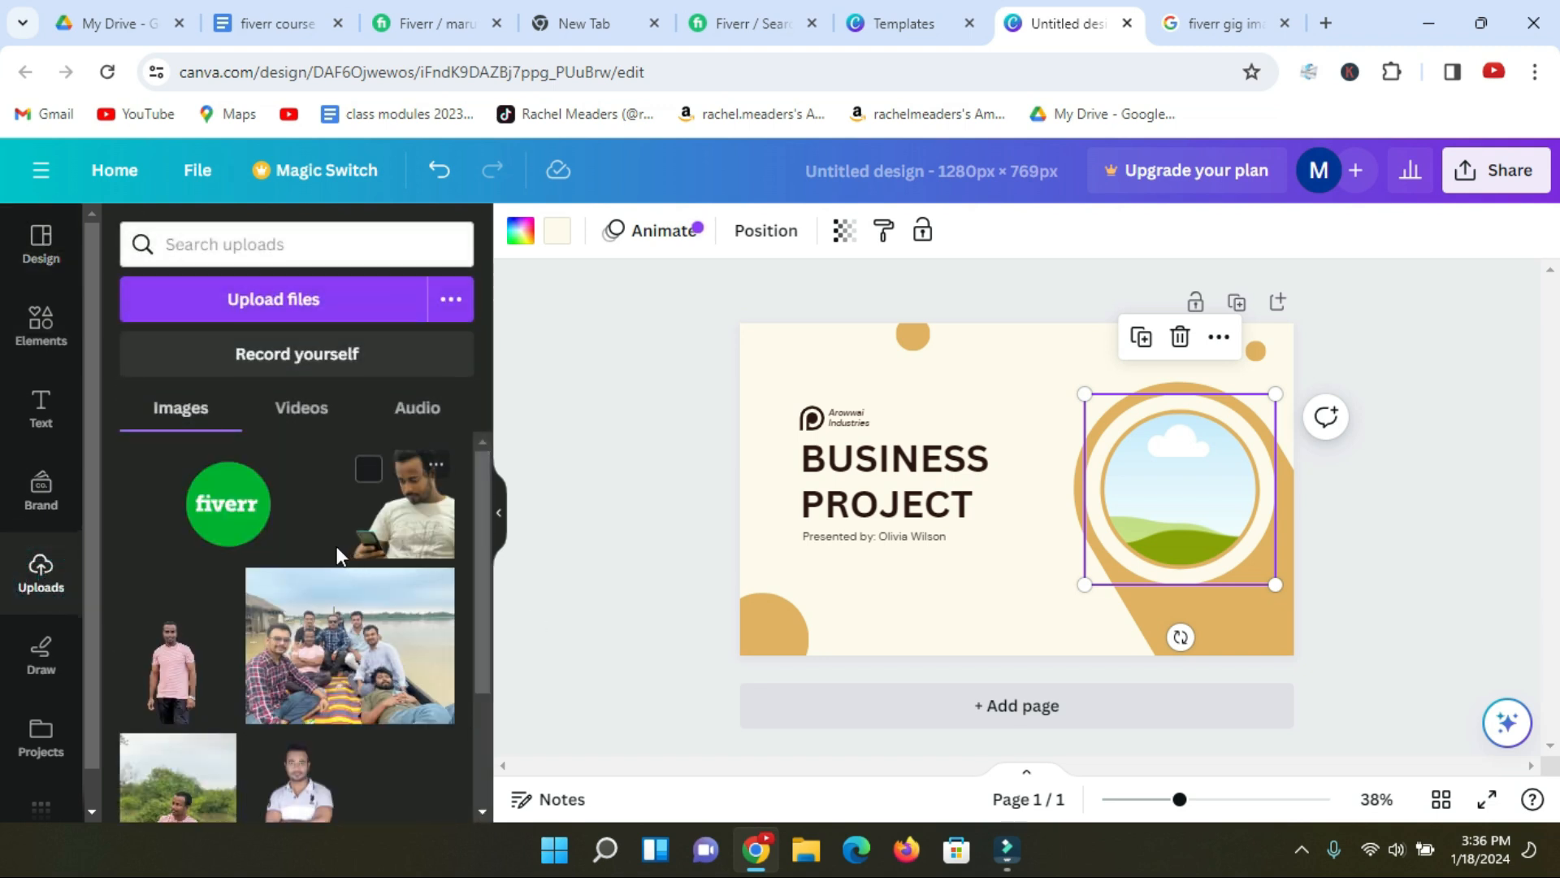
drag(424, 510, 1141, 520)
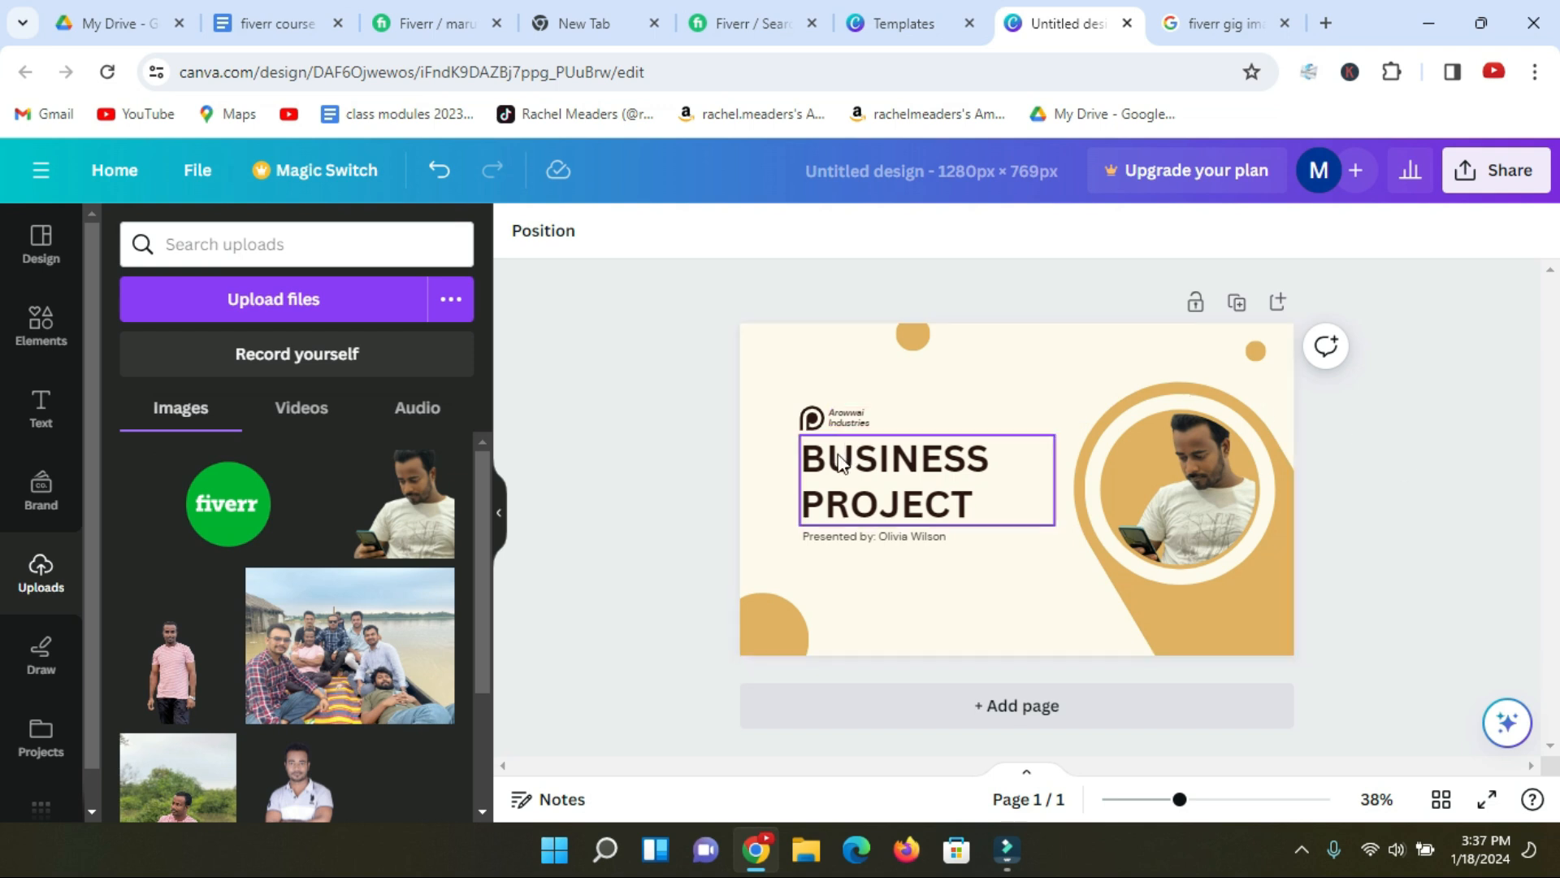
Delete the "BUSINESS PROJECT" heading and the small company name beside the logo from the design
click(872, 469)
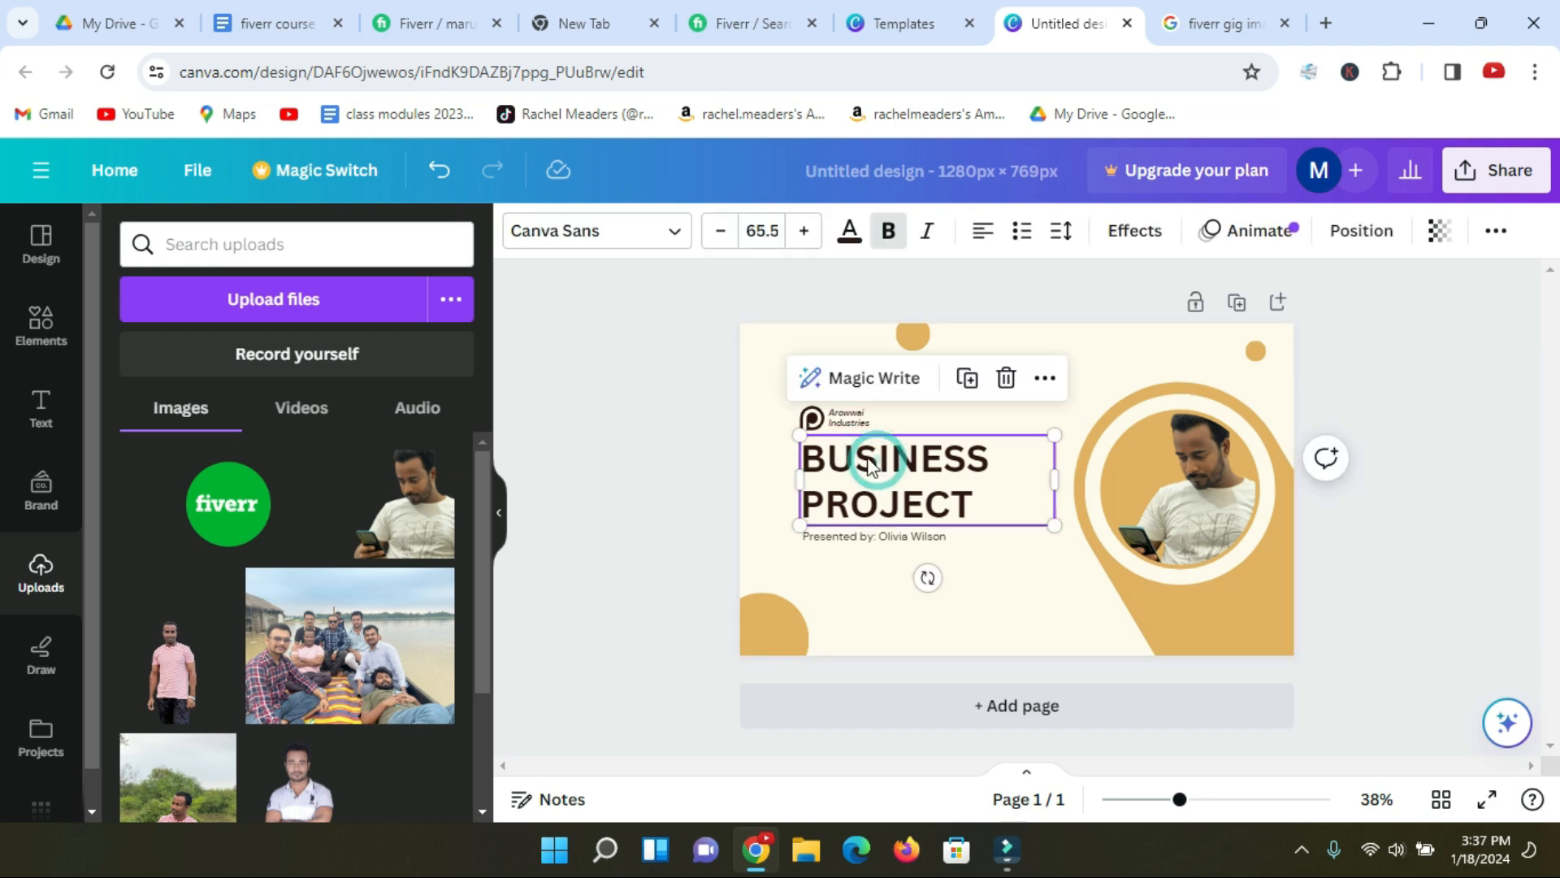
click(601, 410)
click(881, 478)
click(41, 404)
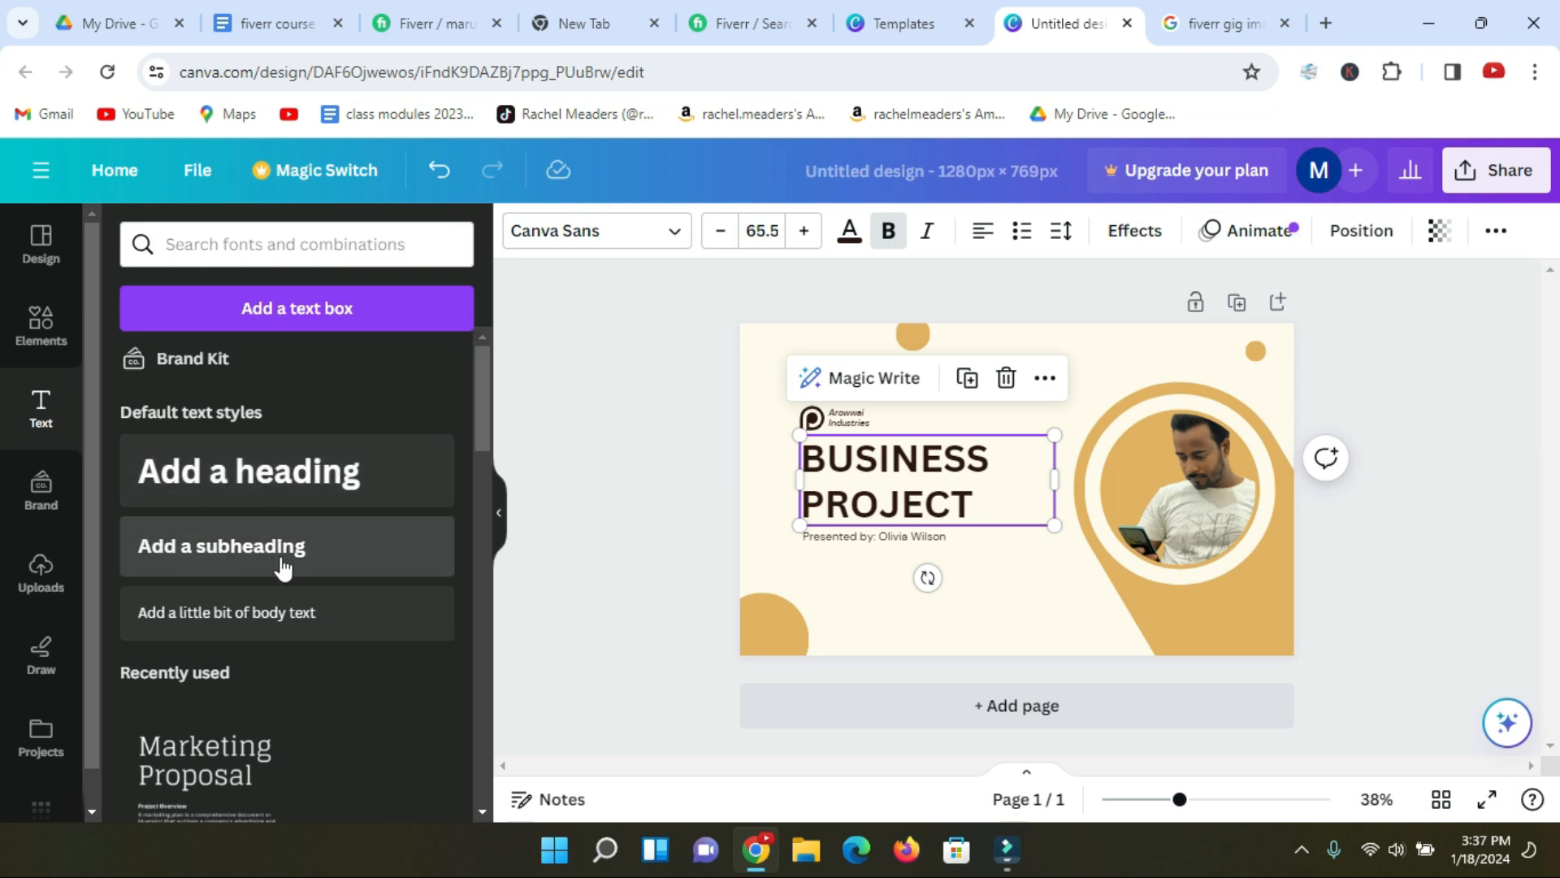
scroll(220, 724, down, 3)
scroll(273, 630, up, 3)
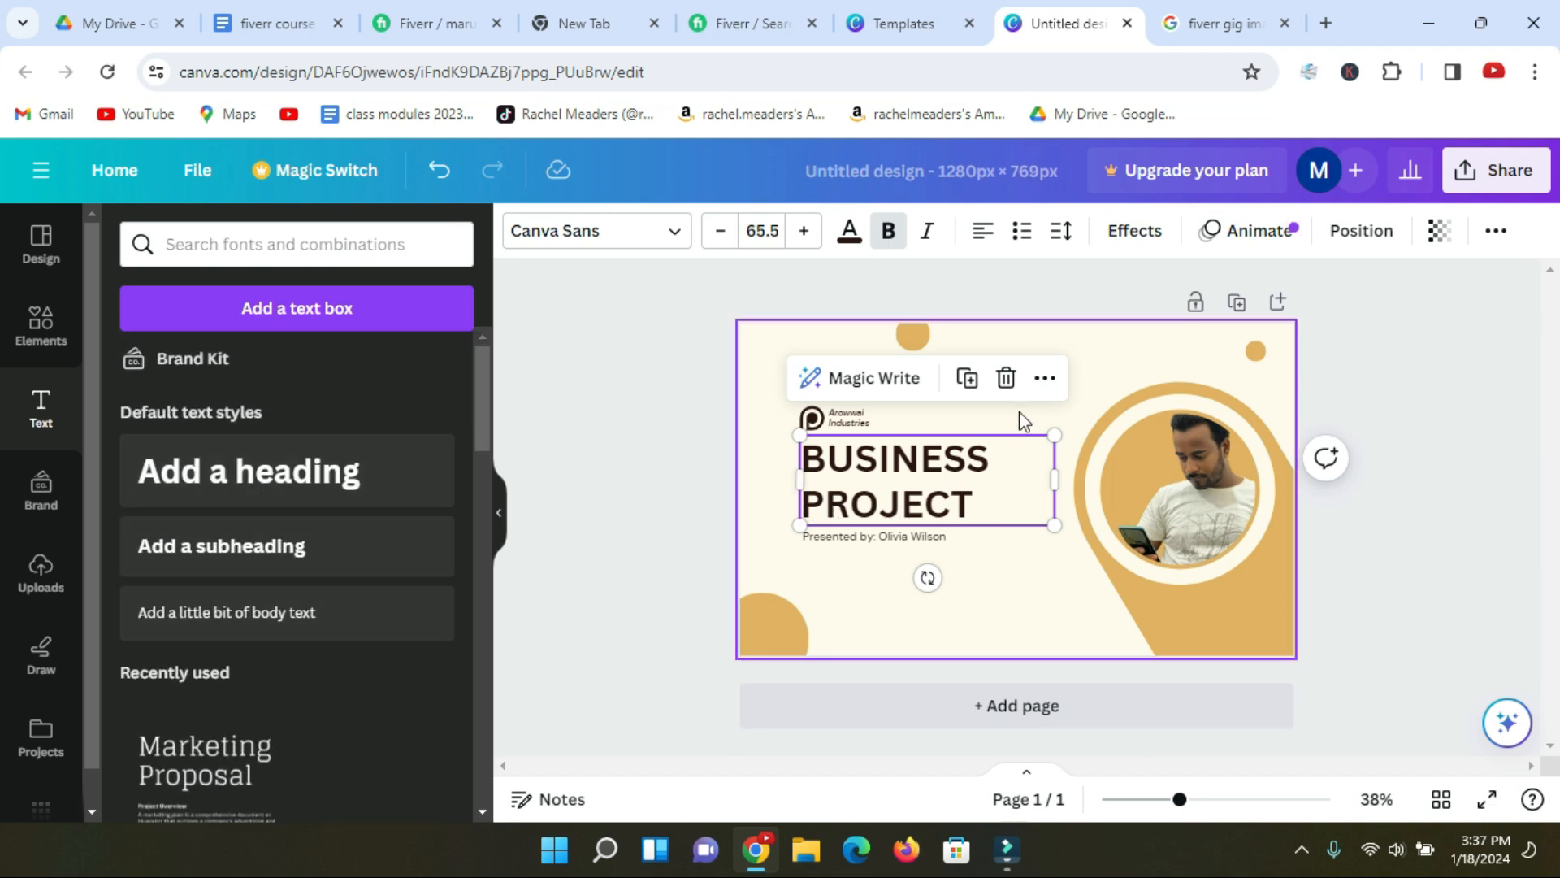
click(1006, 377)
click(828, 424)
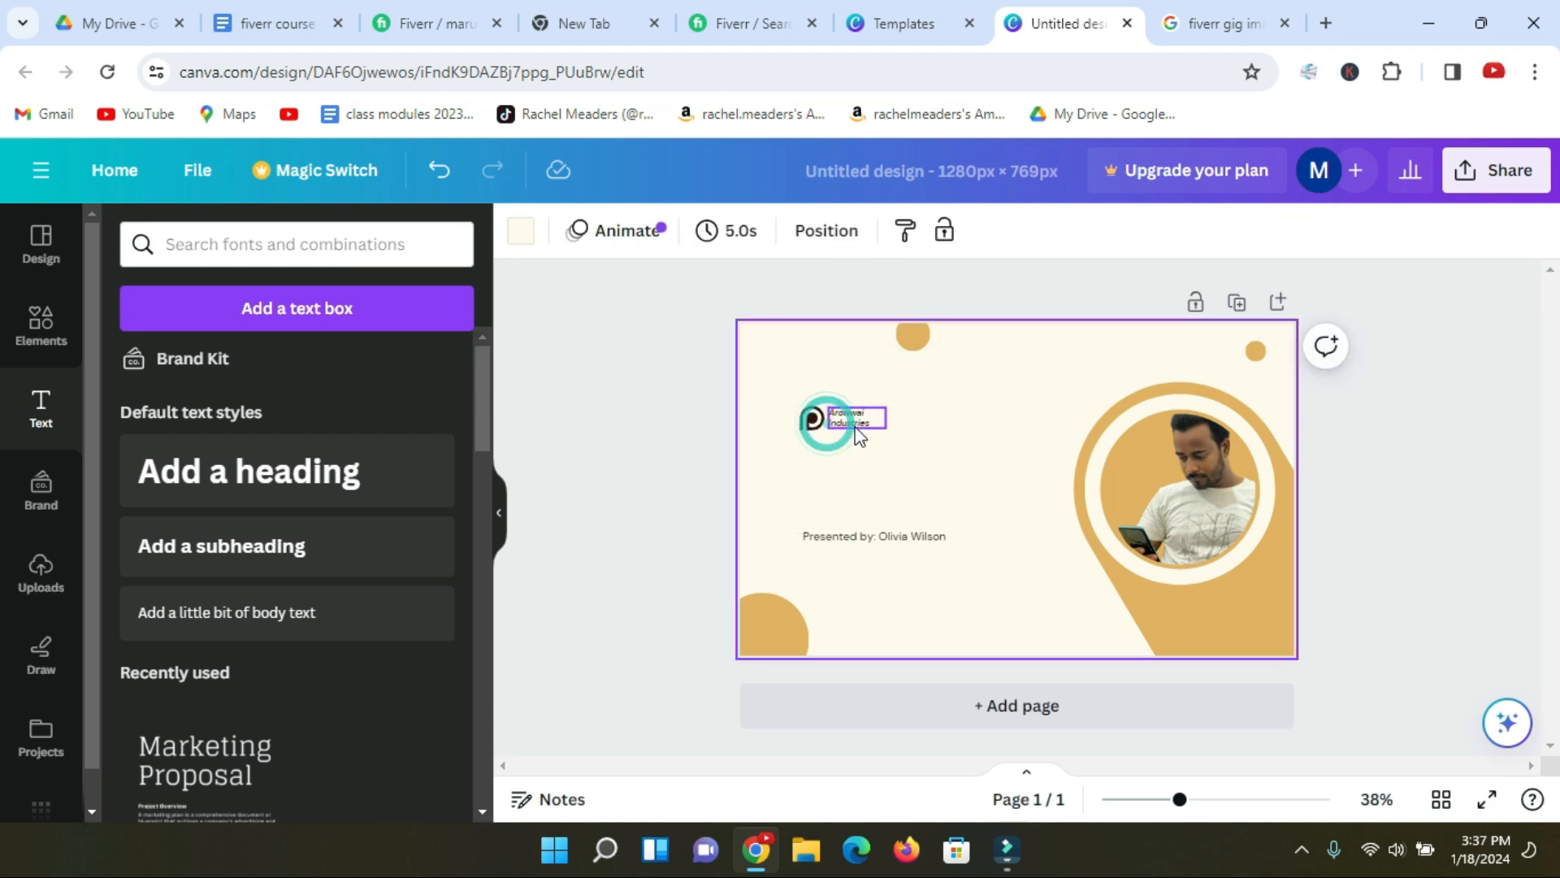
click(937, 351)
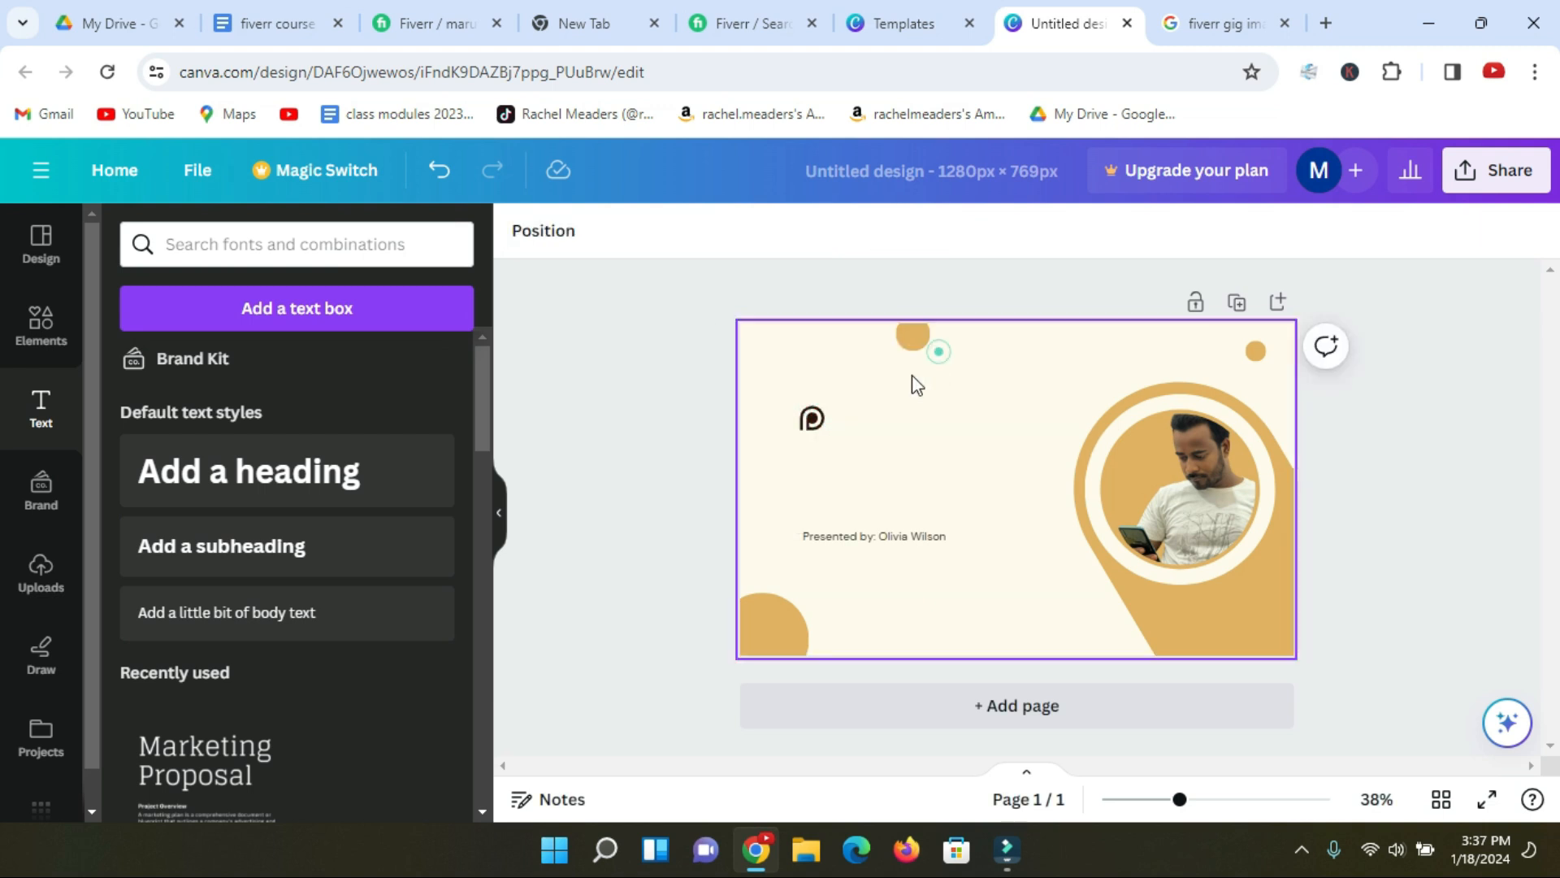
Delete the logo and the "Presented by" line from the design
click(812, 419)
click(816, 349)
click(870, 536)
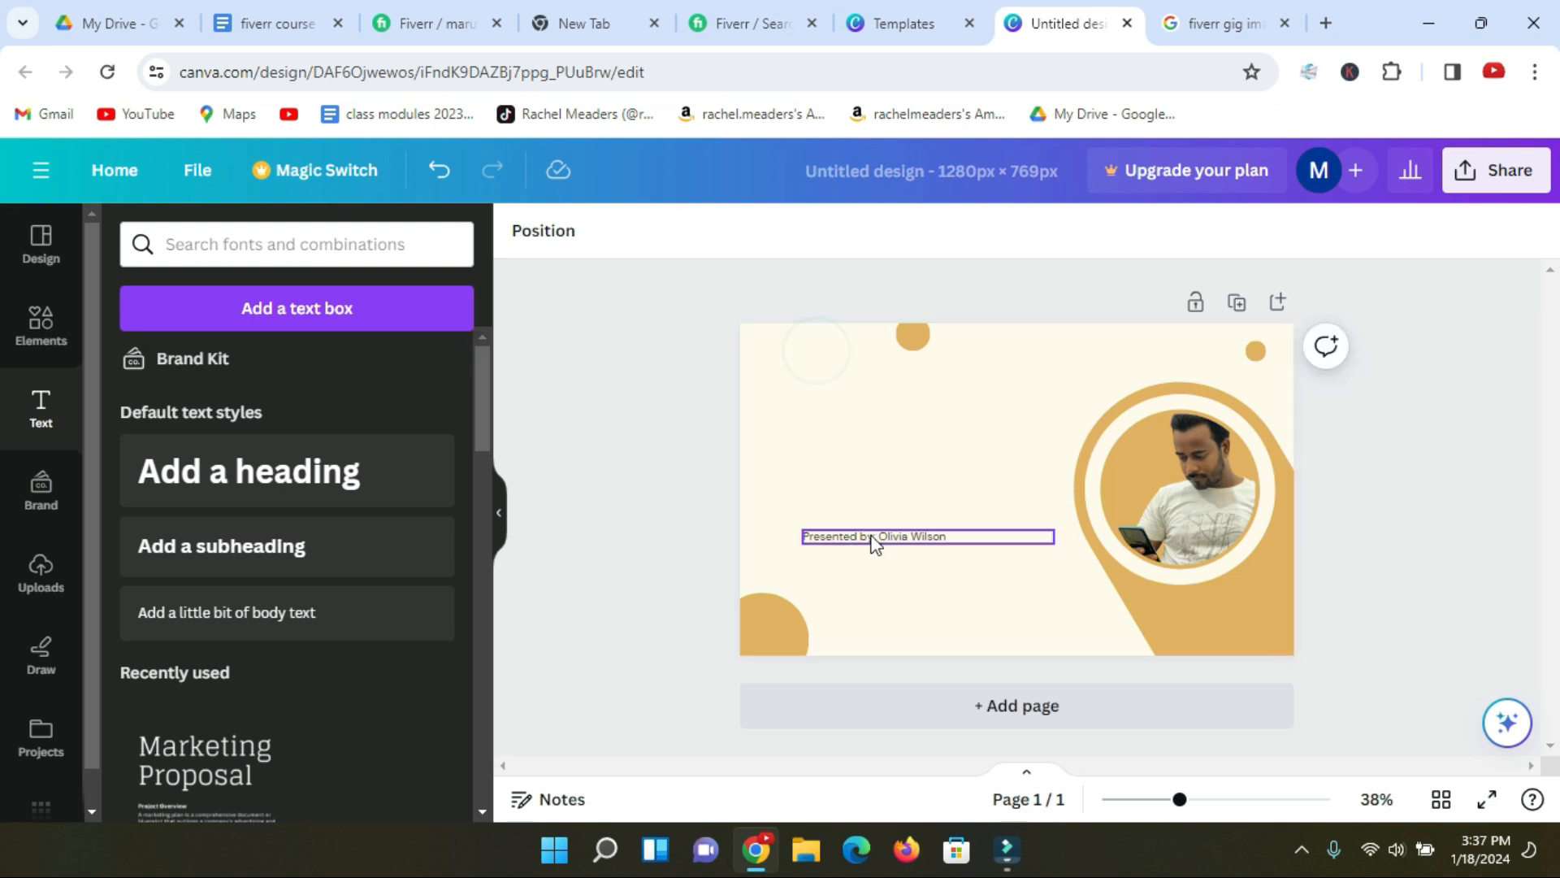
click(1006, 466)
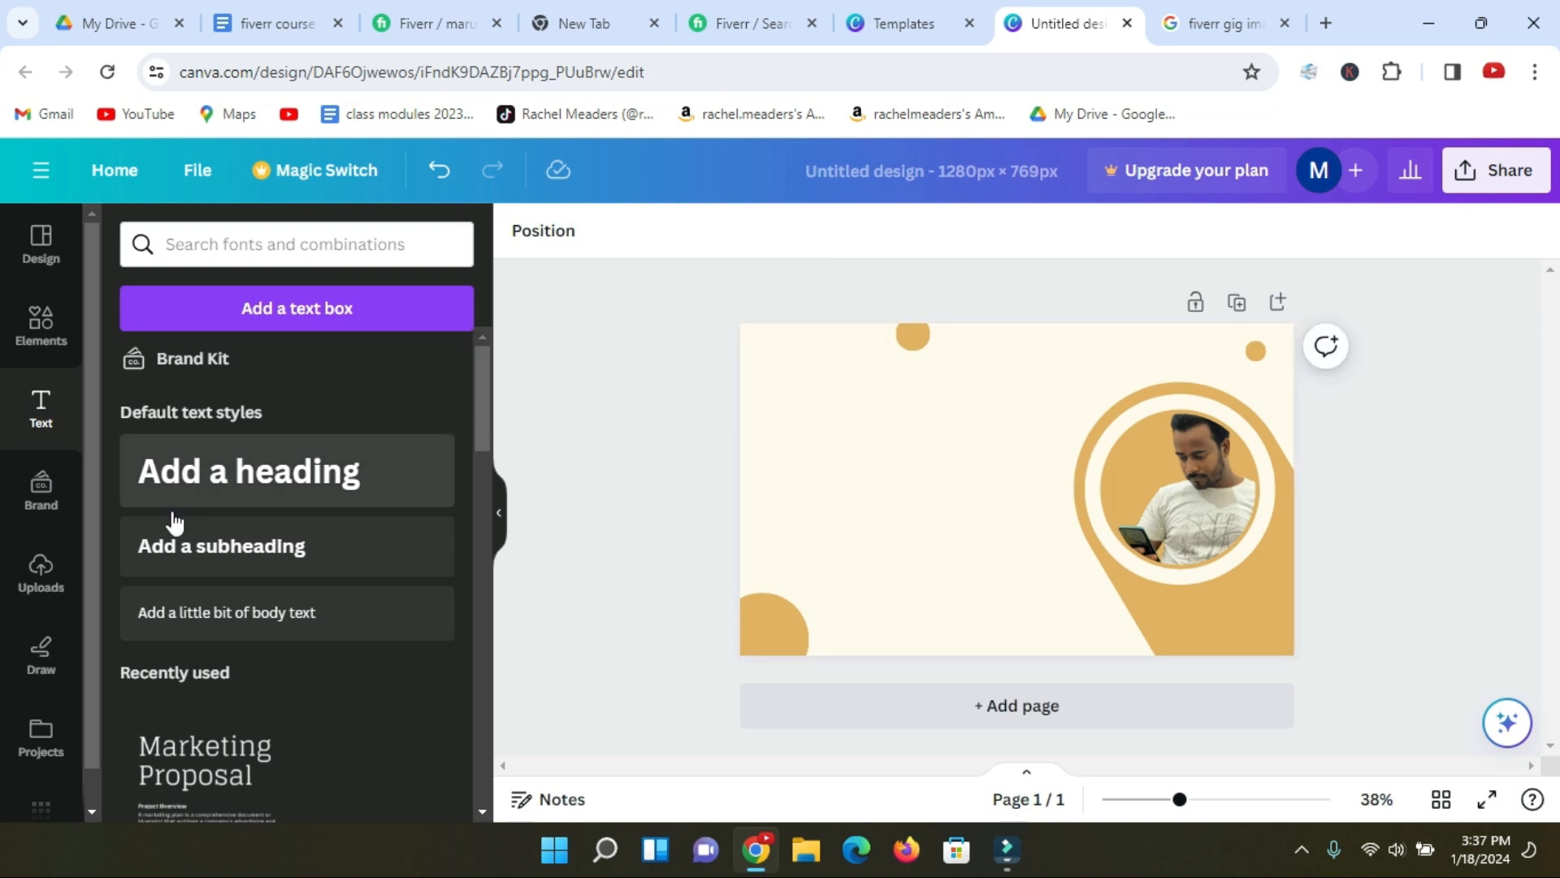
Add a heading to the page with the text "facebook Business page"
click(275, 485)
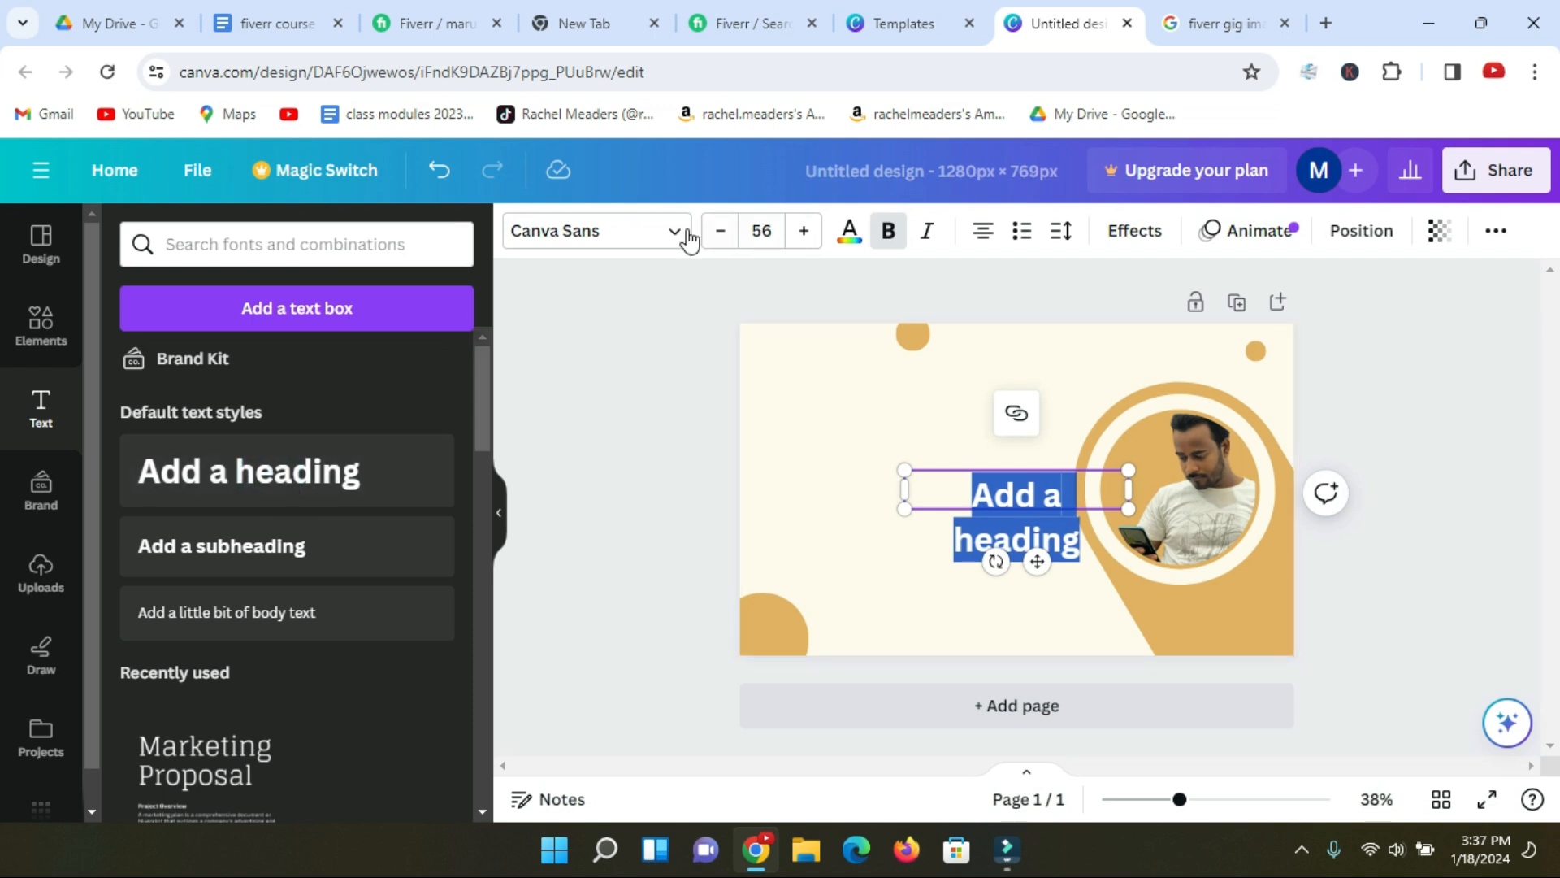
mouse_move(800, 53)
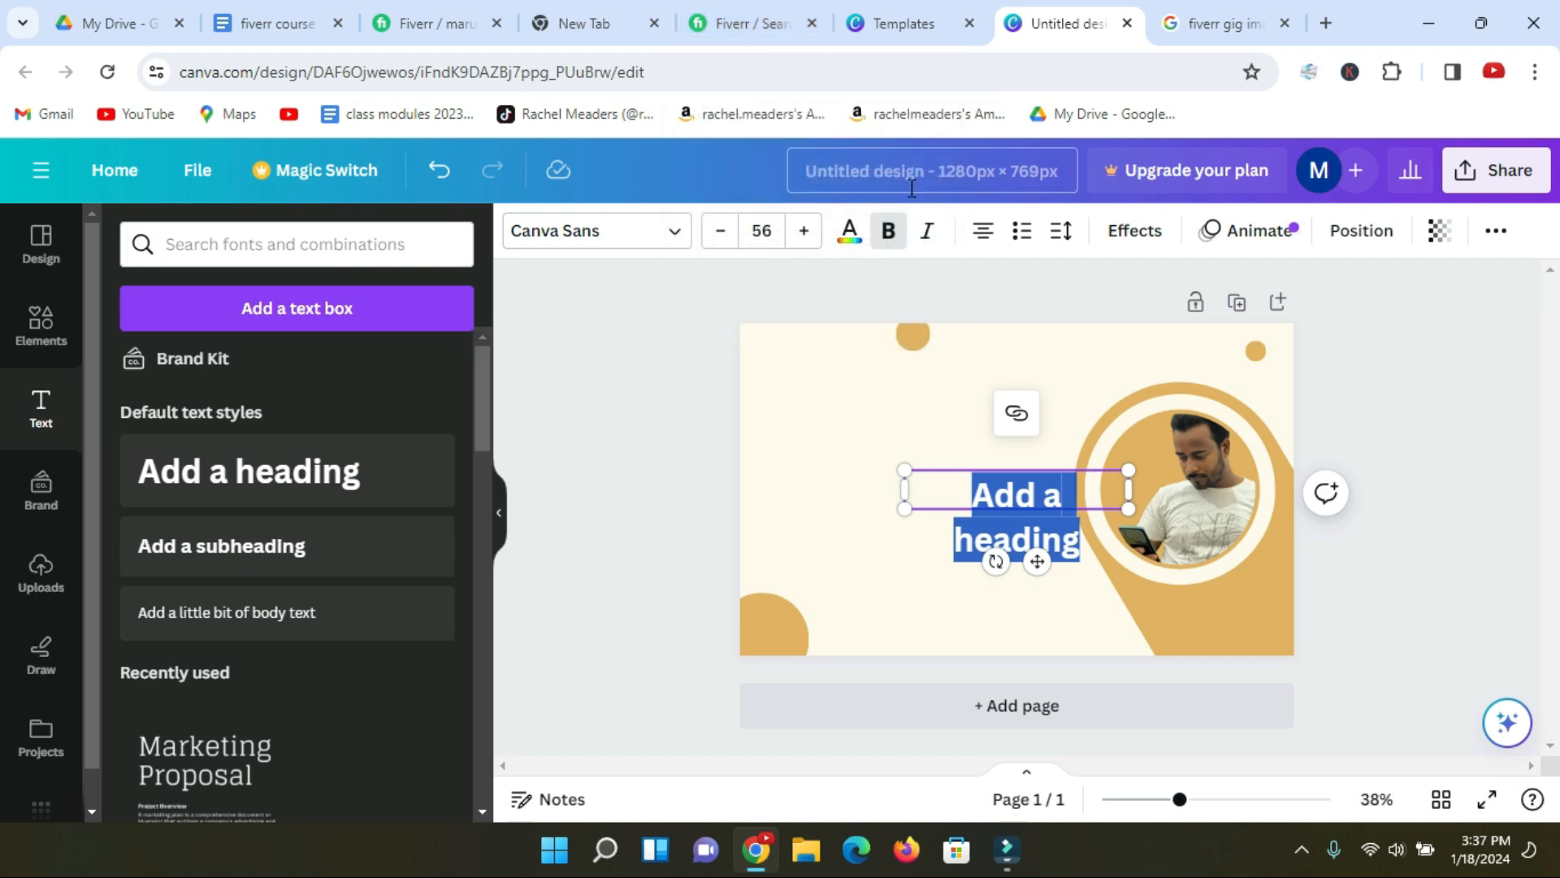
text(fa)
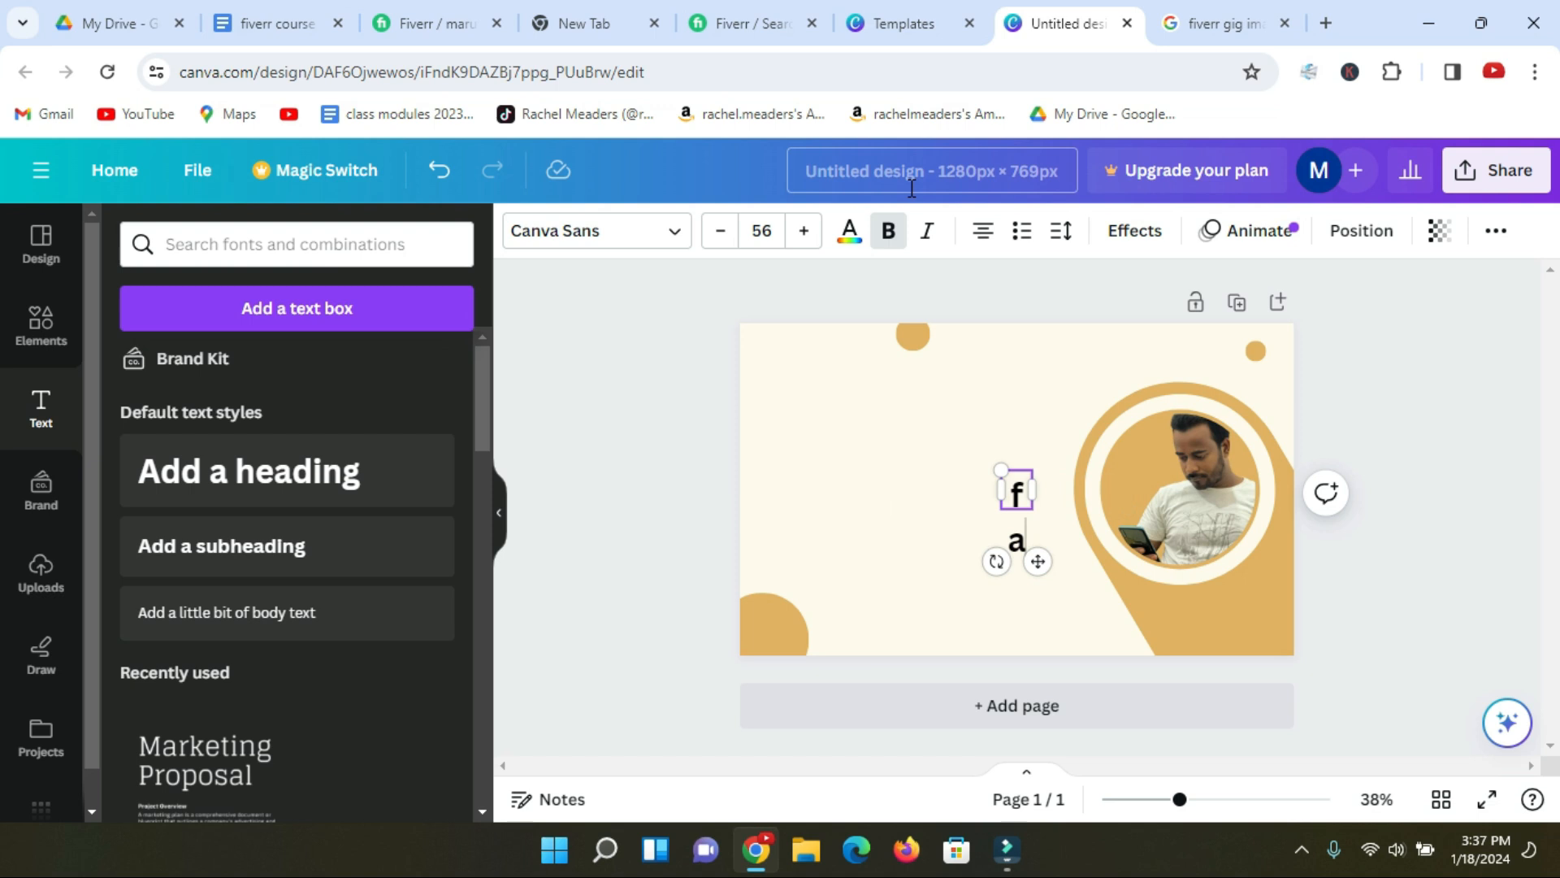
text(cebook)
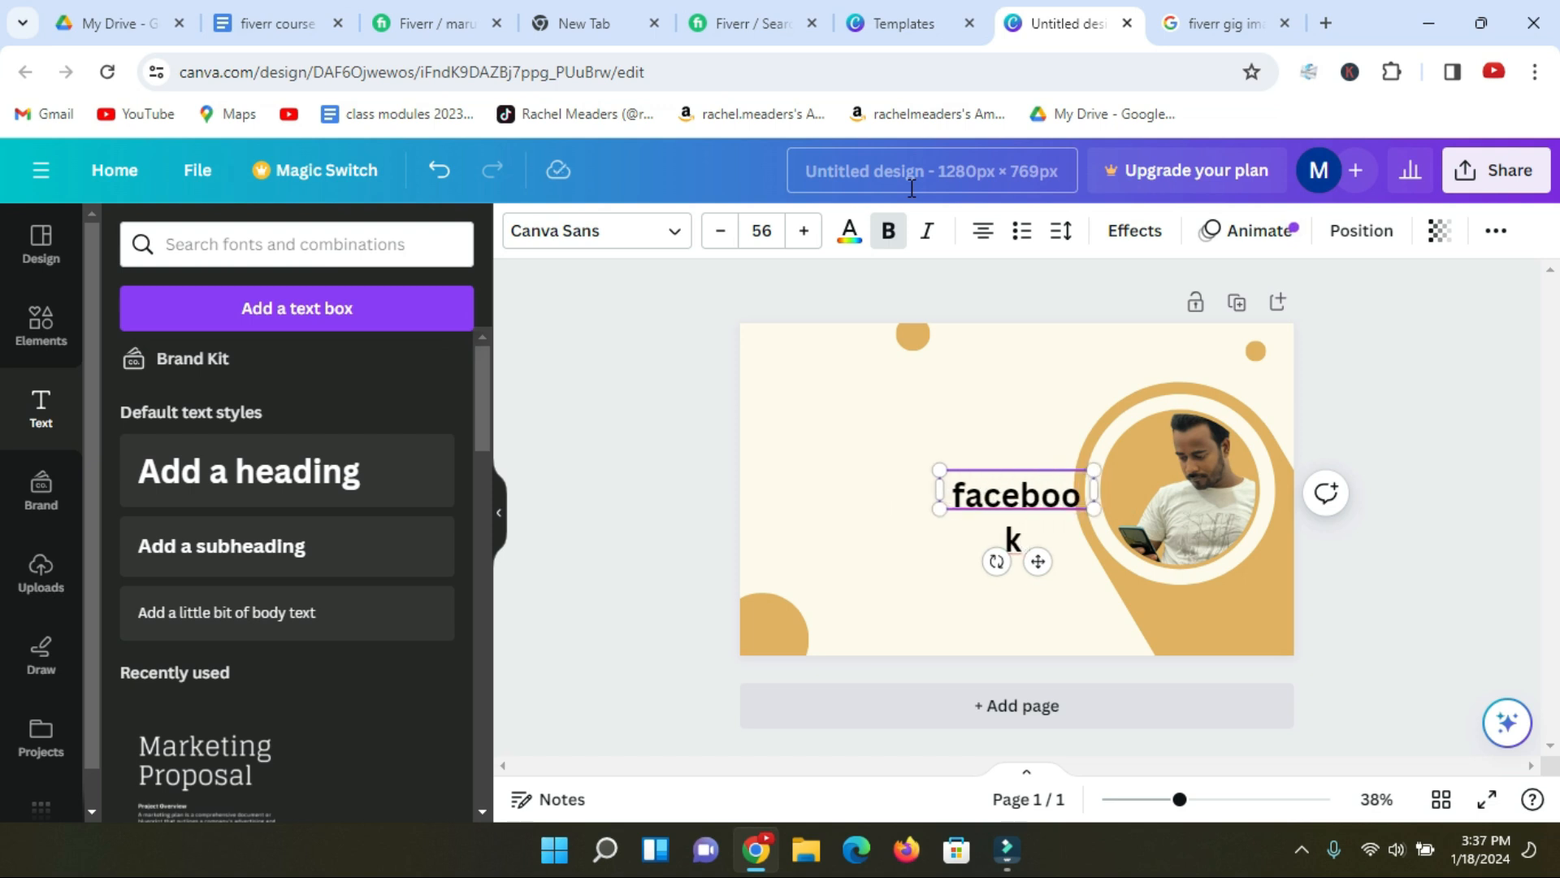
text( Business page)
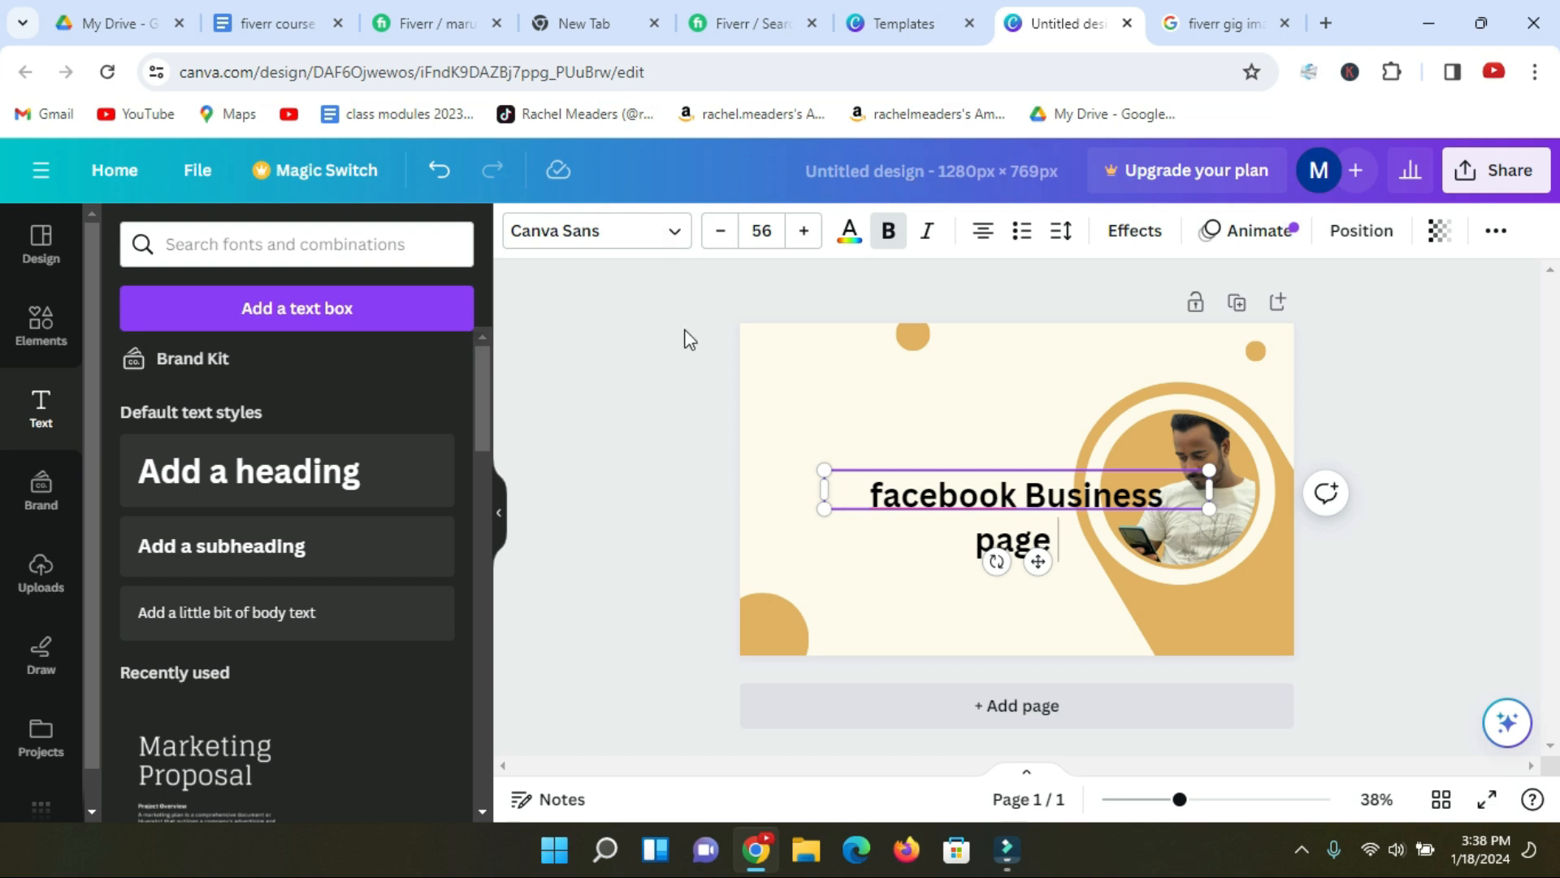
click(686, 404)
Move the "facebook Business page" heading to the page's upper left and scale it down to font size 47
drag(959, 500, 896, 373)
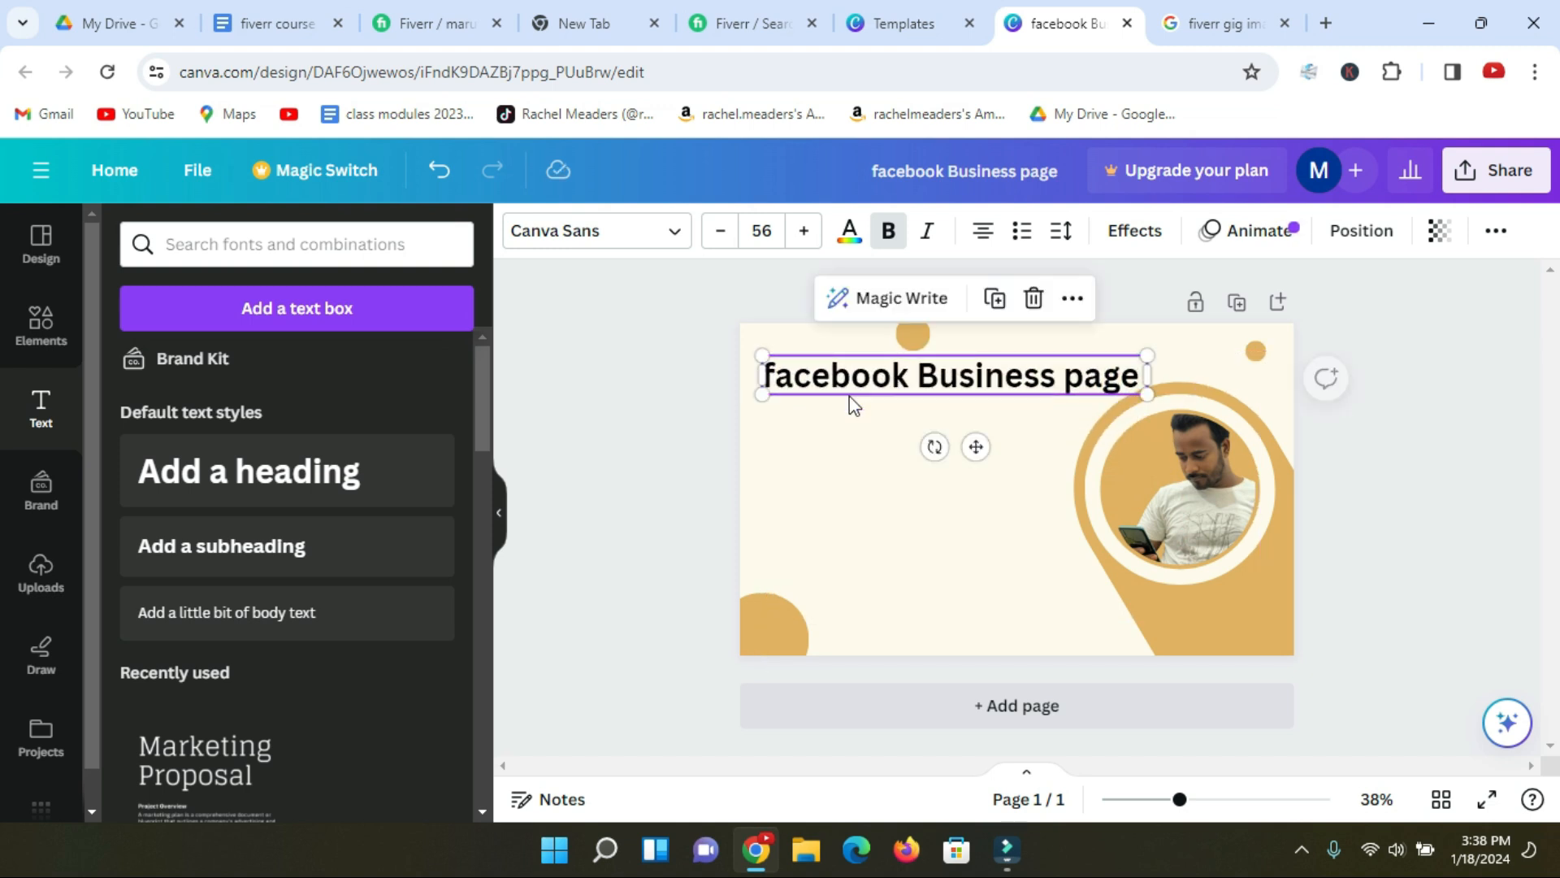
click(585, 406)
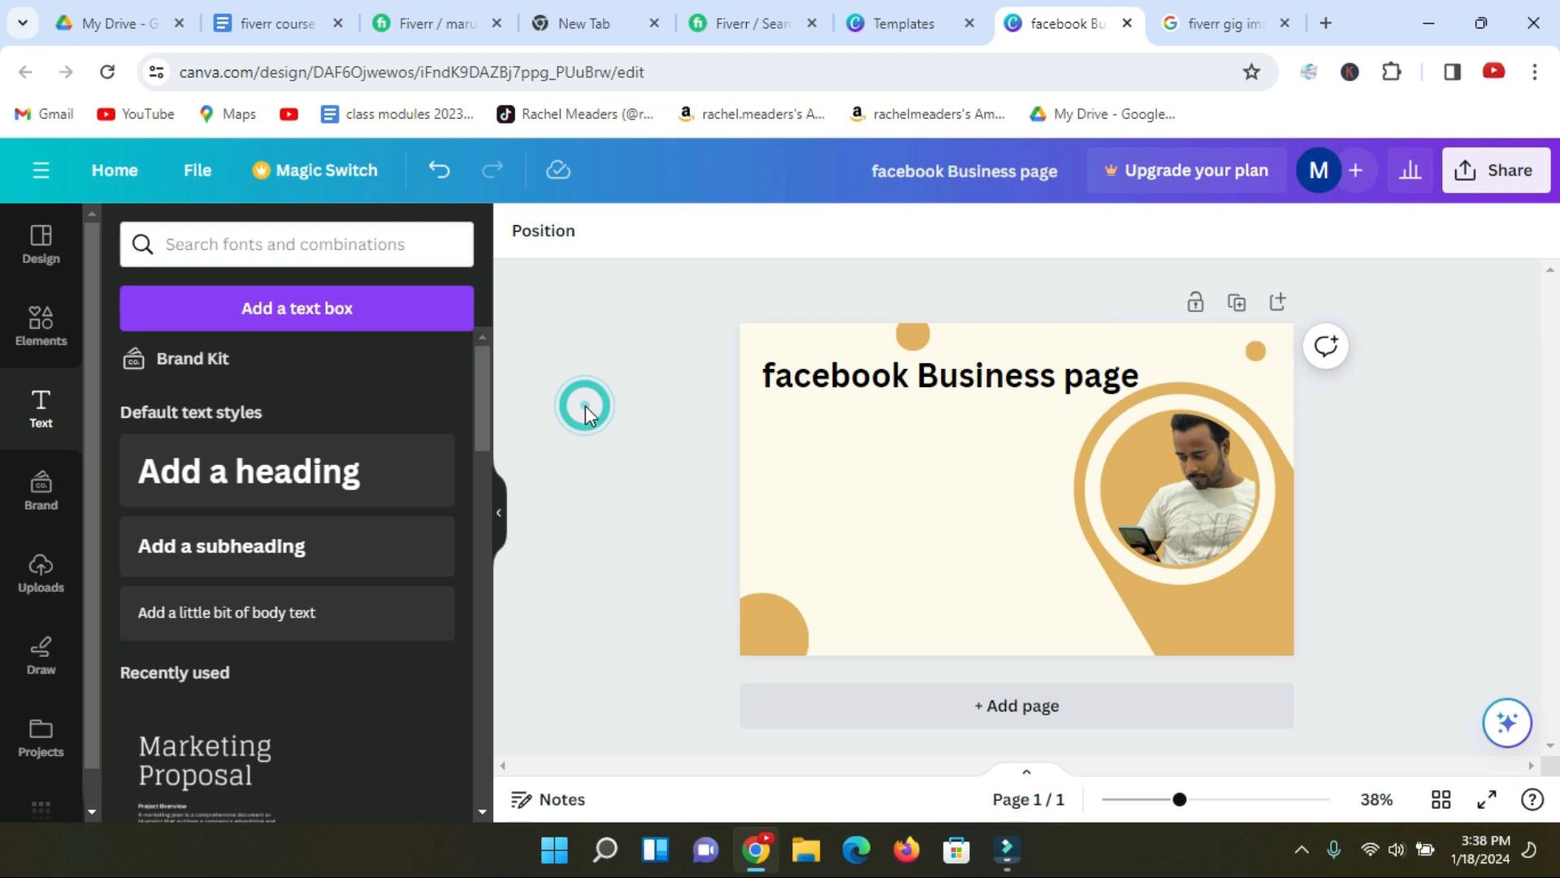
click(913, 385)
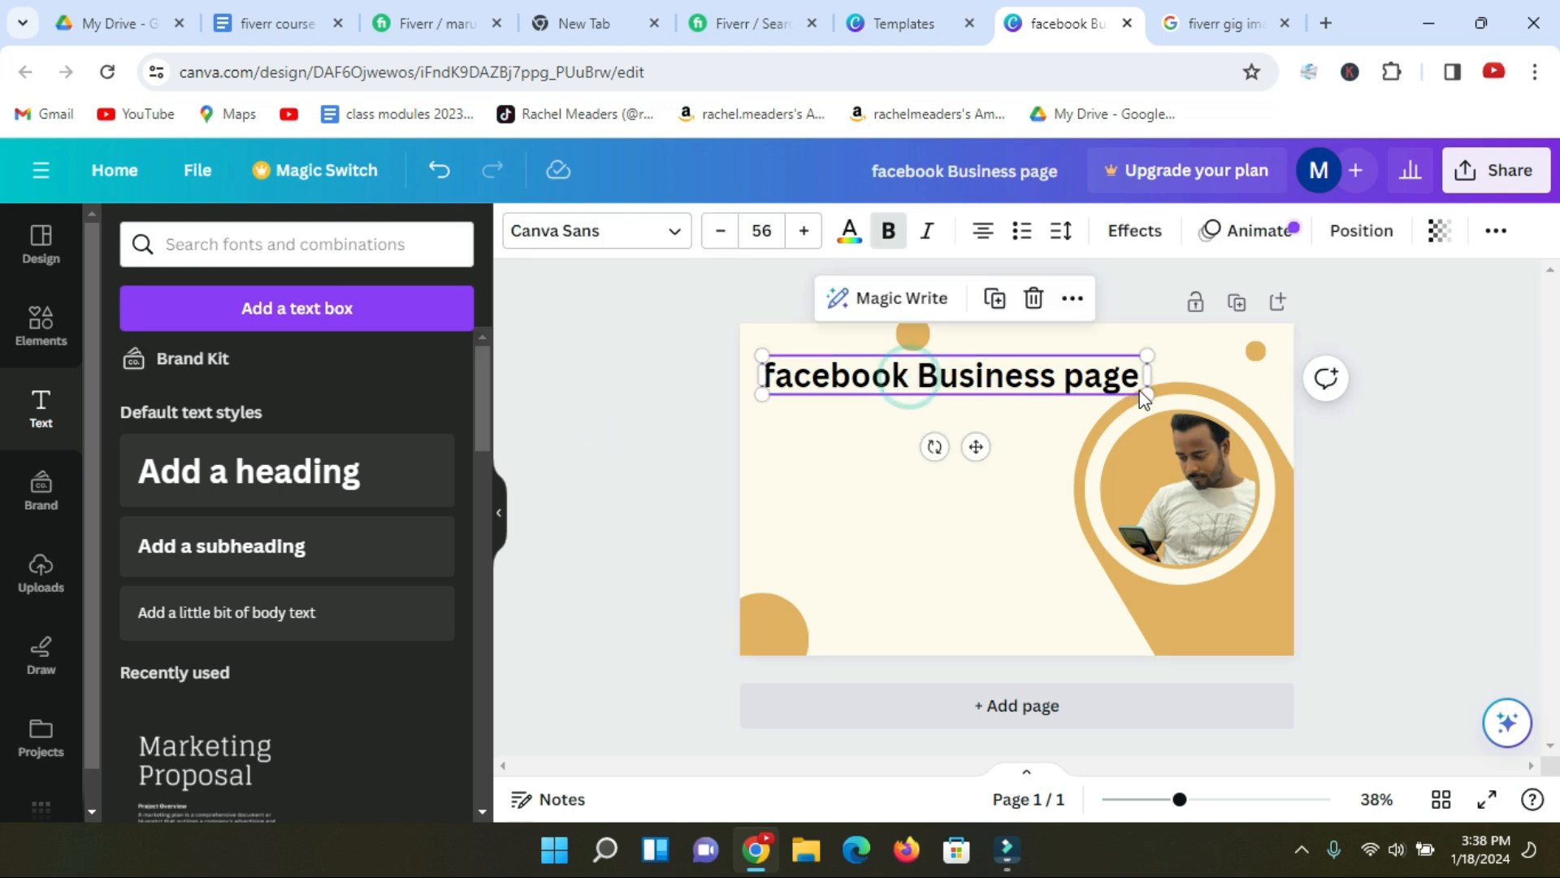
drag(1135, 393, 1089, 382)
click(575, 378)
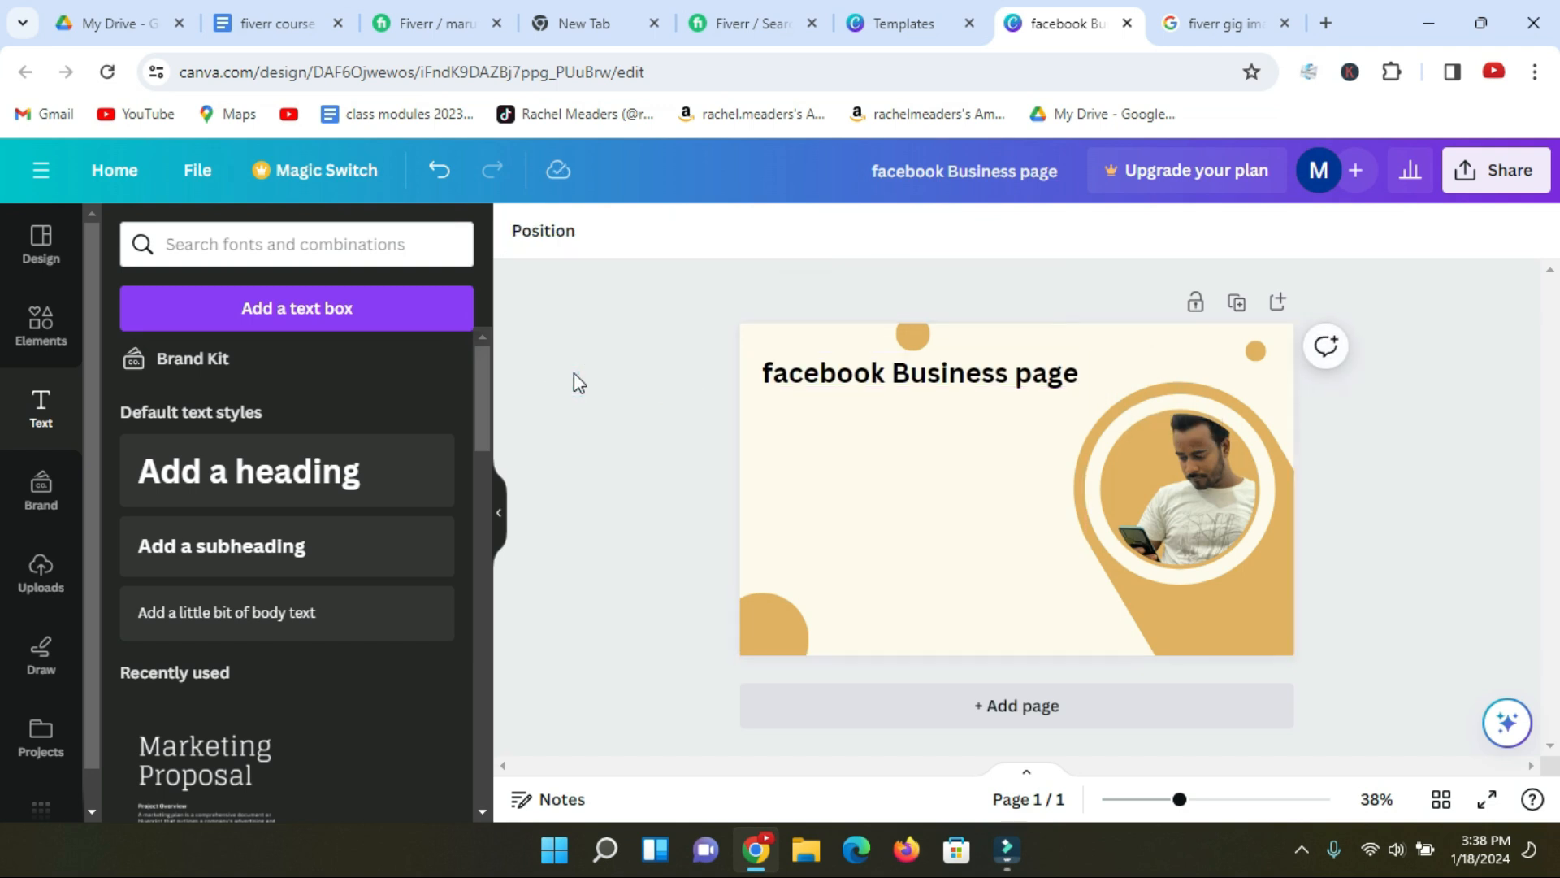
Italicize the whole "facebook Business page" heading while keeping it bold
click(955, 379)
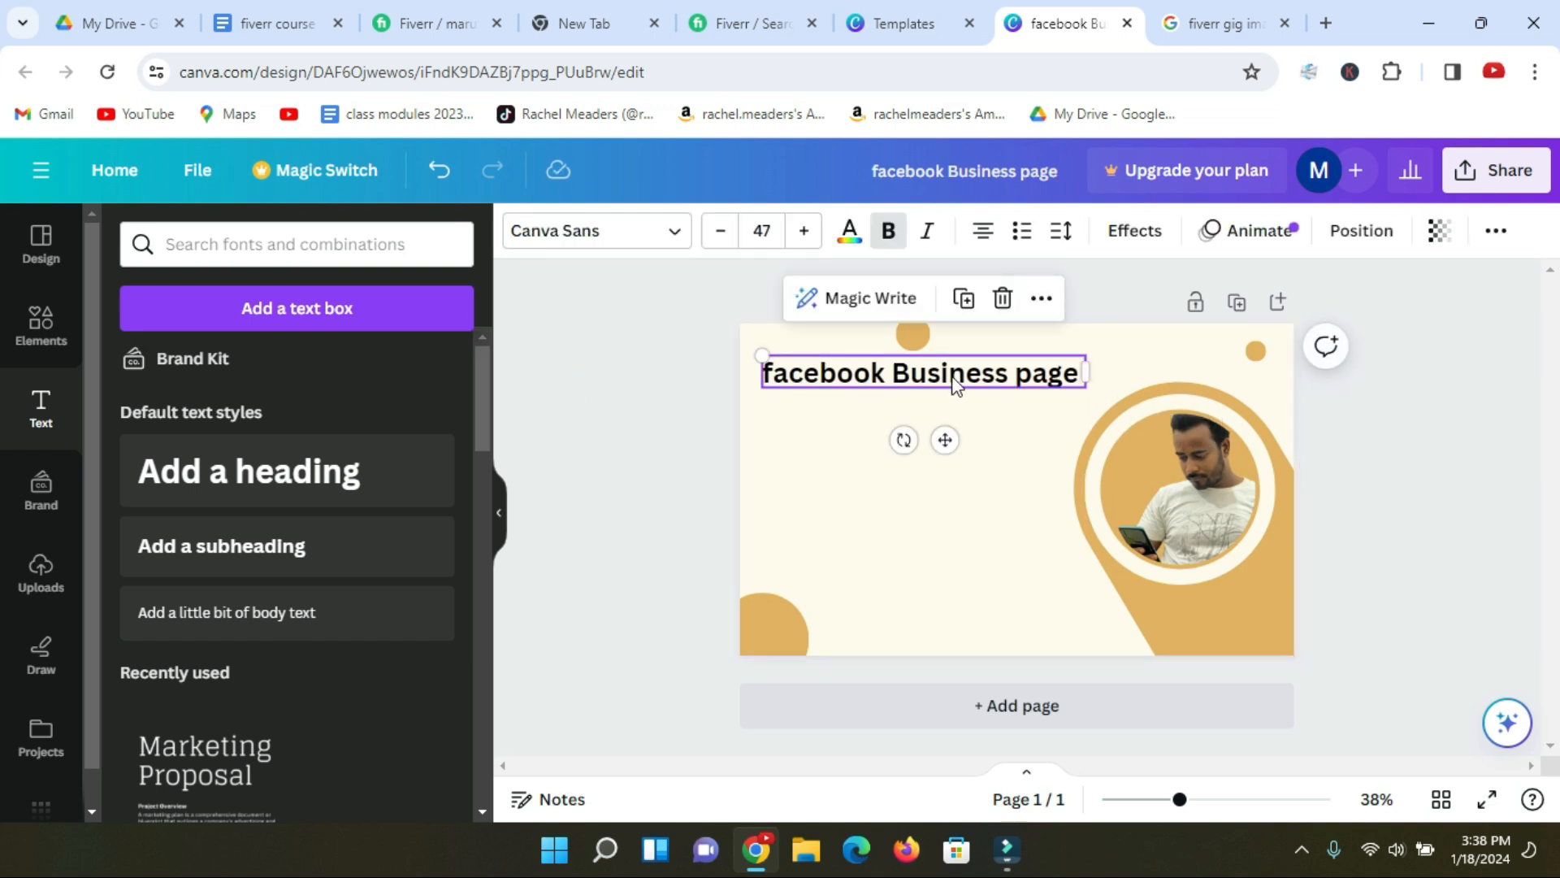
click(954, 377)
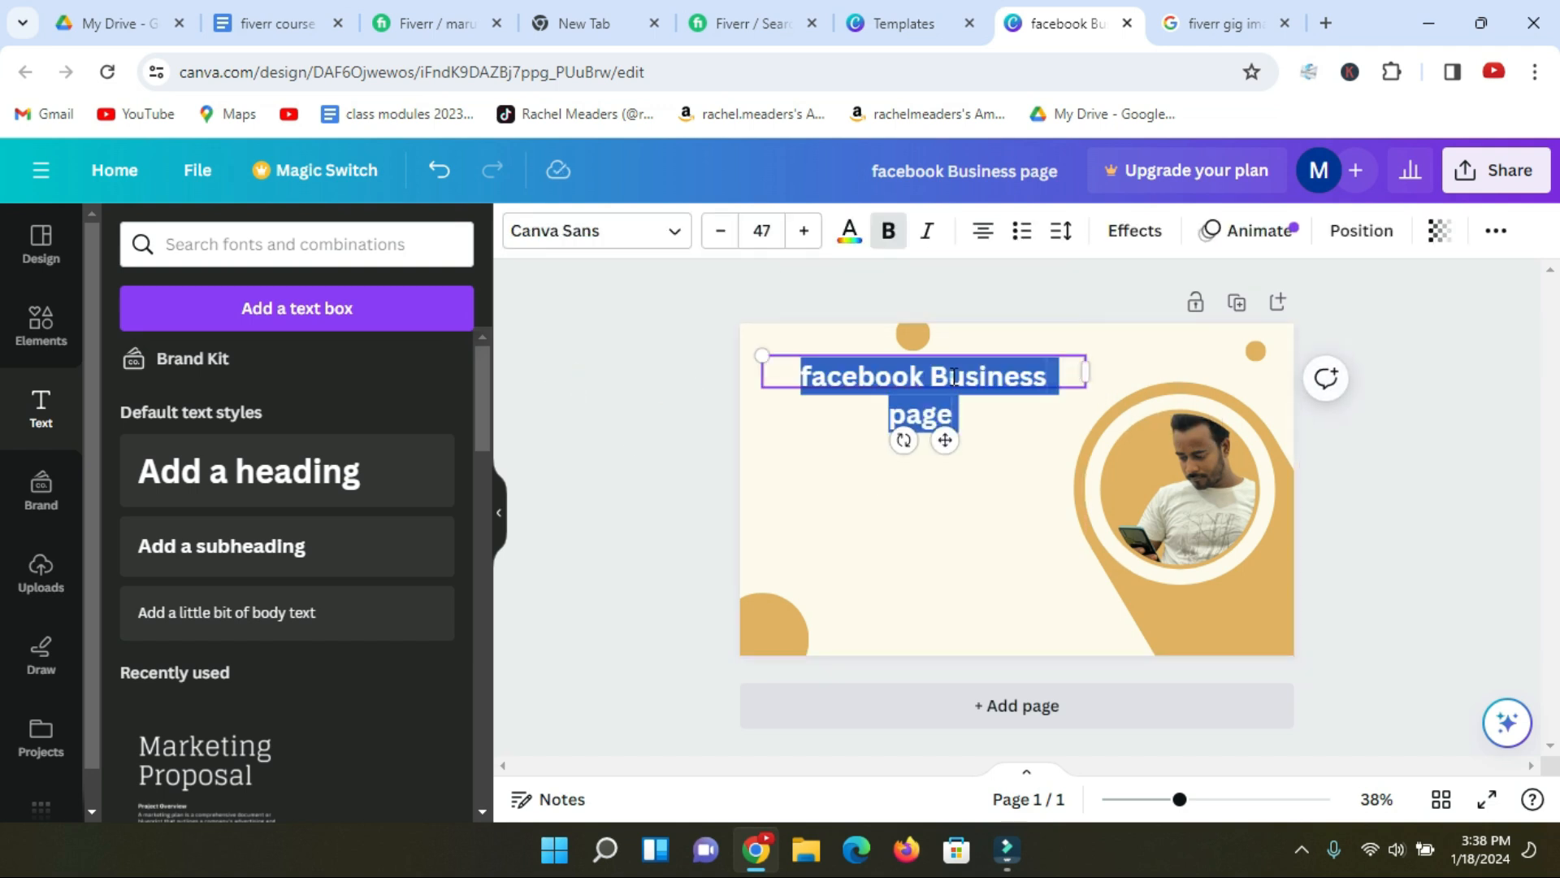
click(849, 237)
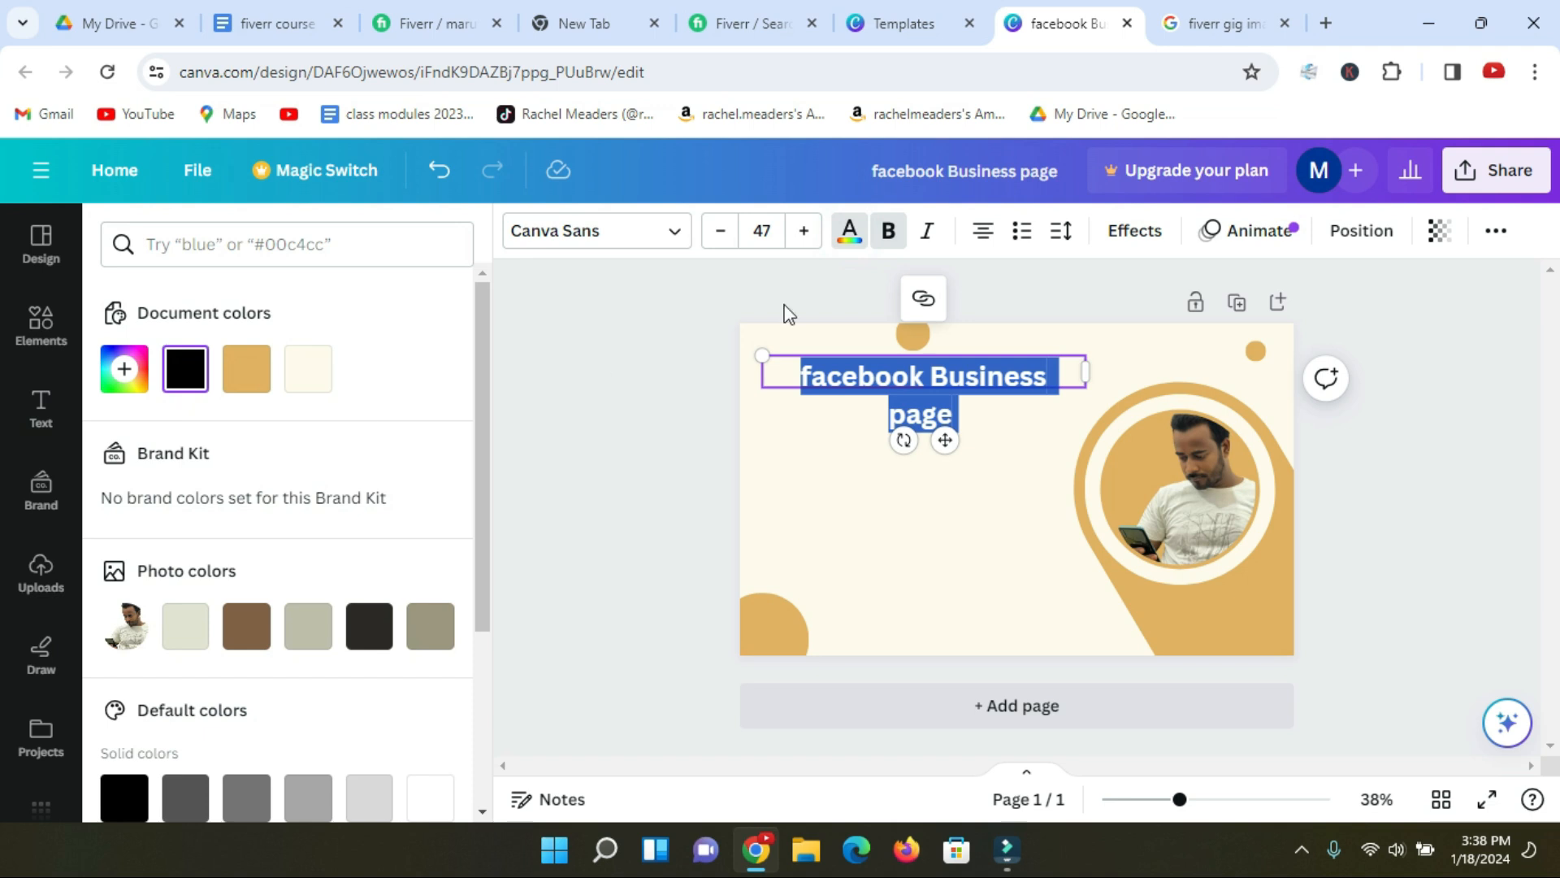
click(889, 234)
click(891, 236)
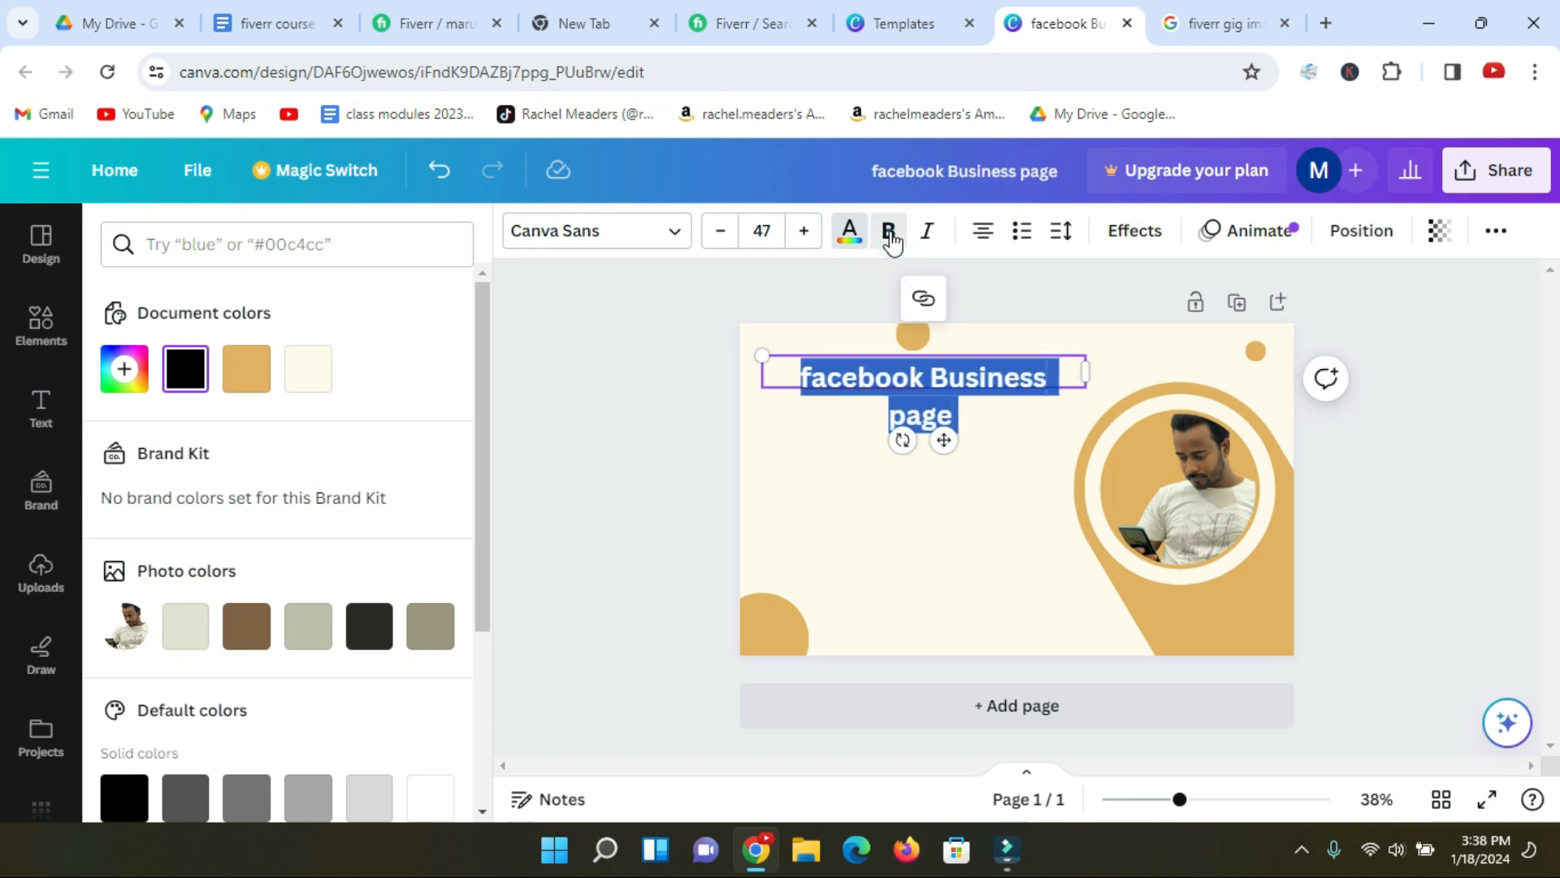
click(925, 236)
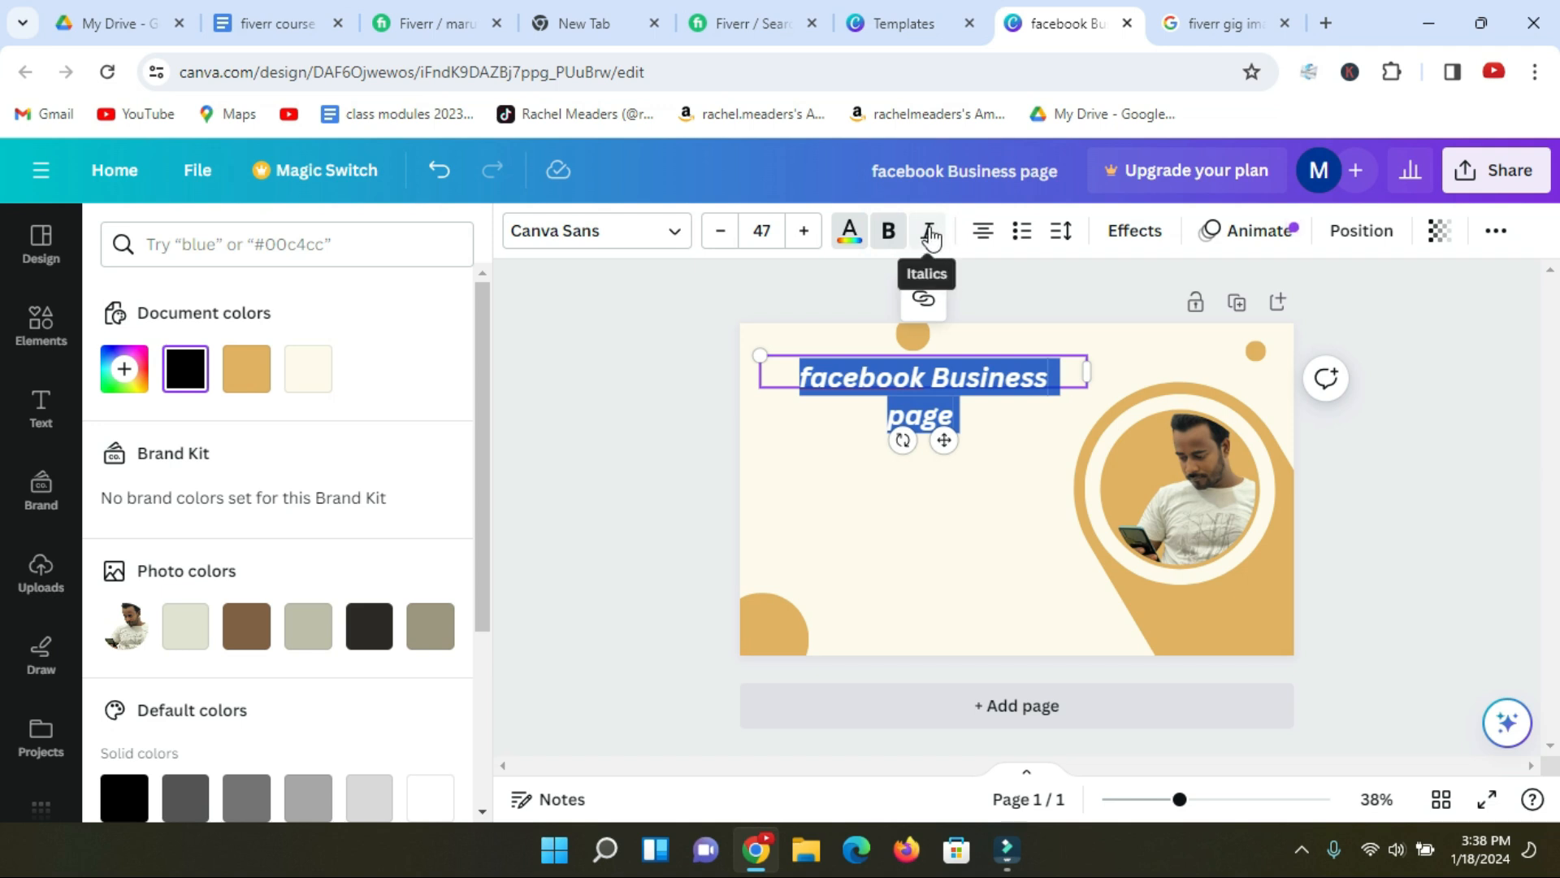
Try red and yellow from the default solid colors as the heading's text color
click(849, 233)
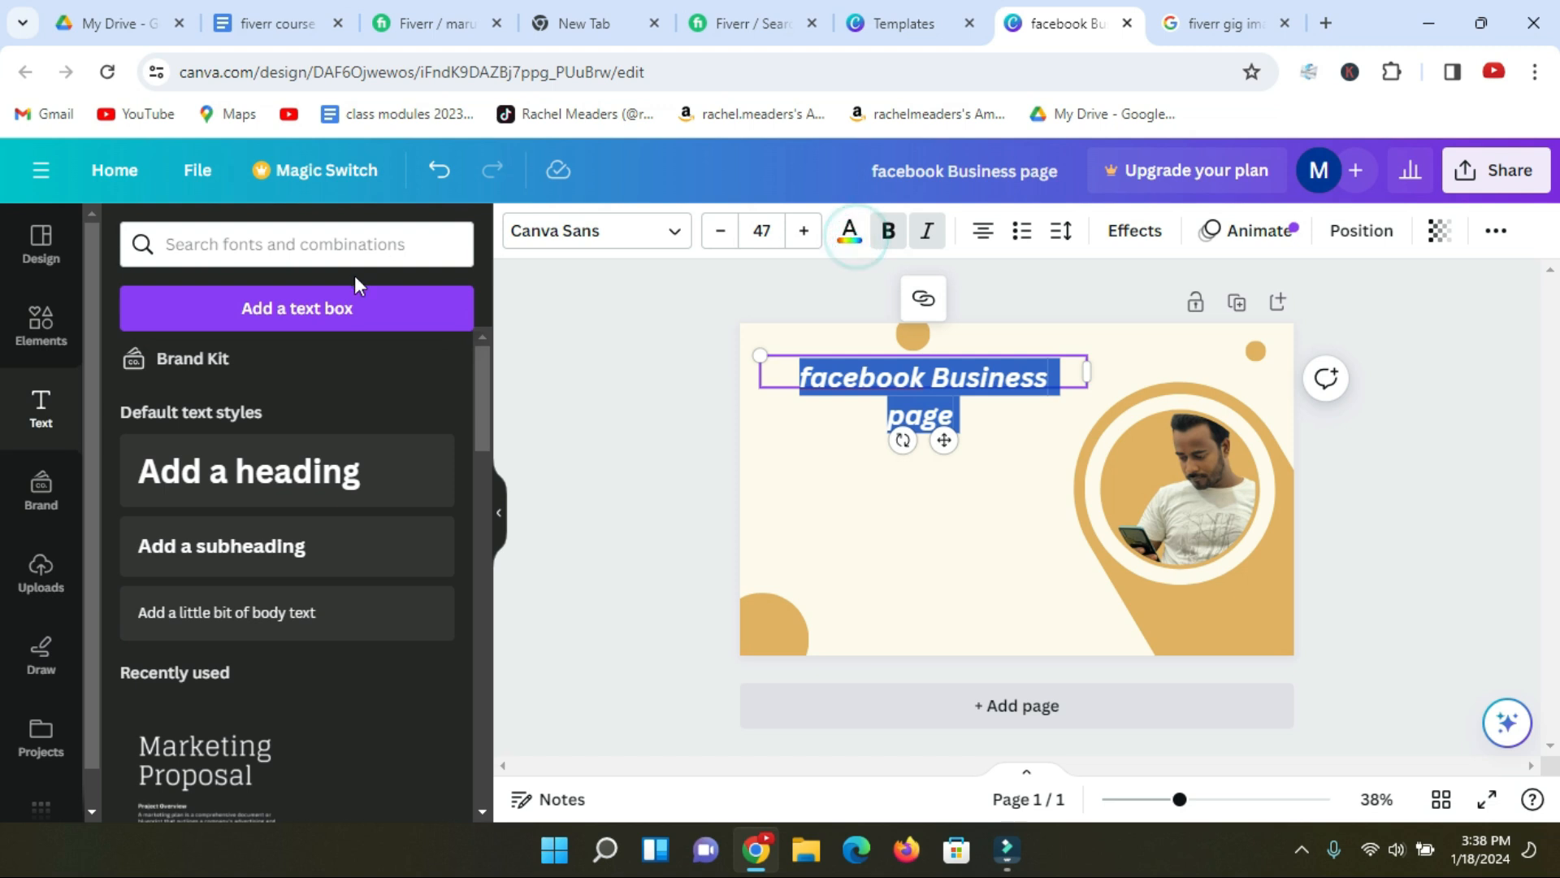
click(849, 233)
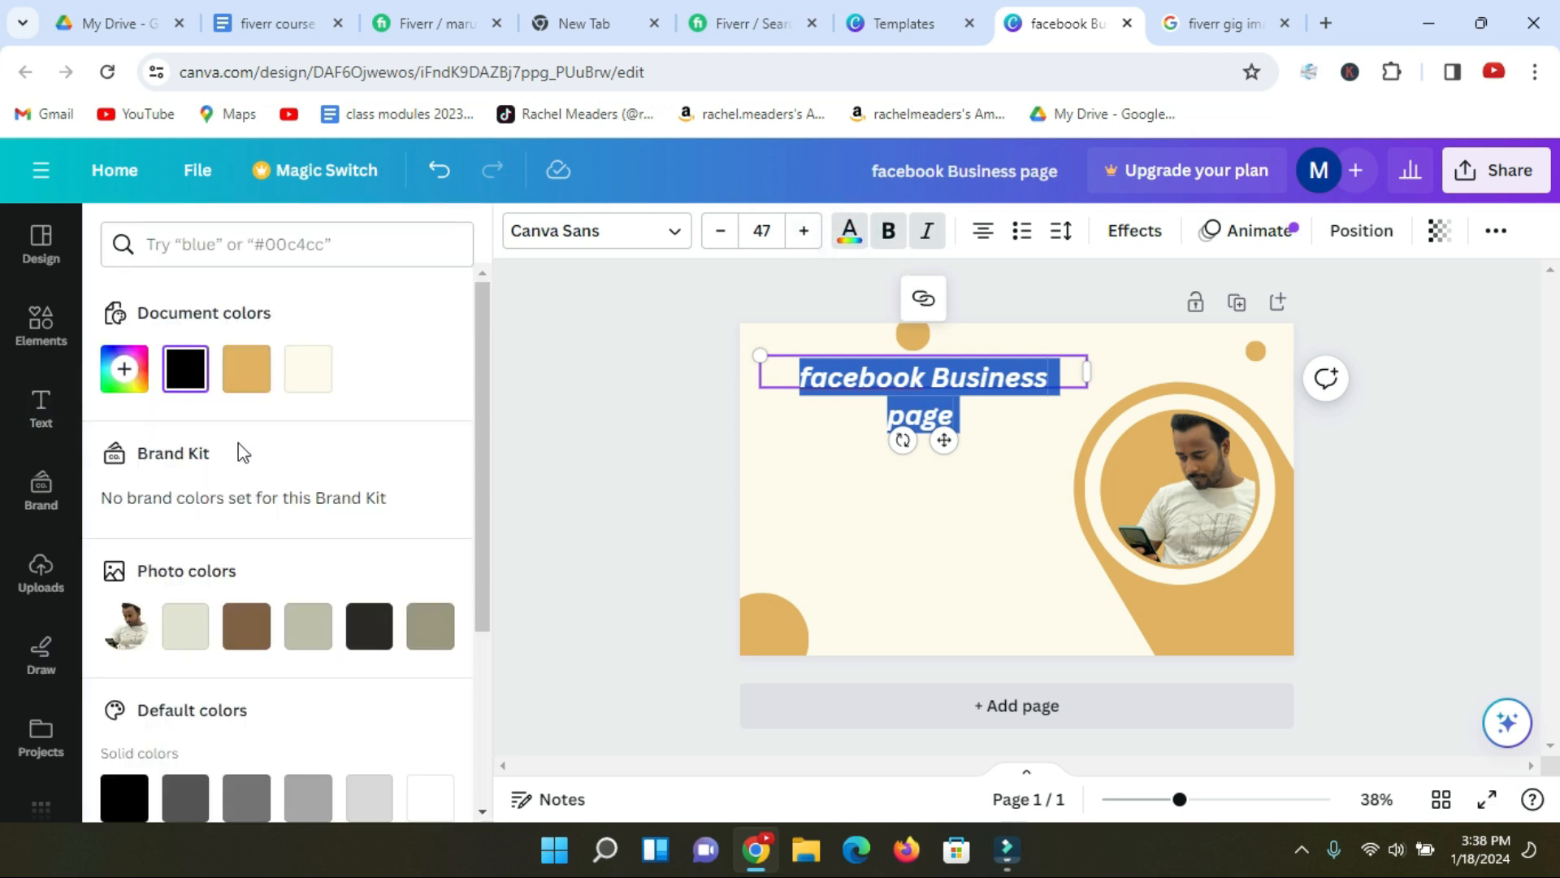
scroll(245, 453, down, 4)
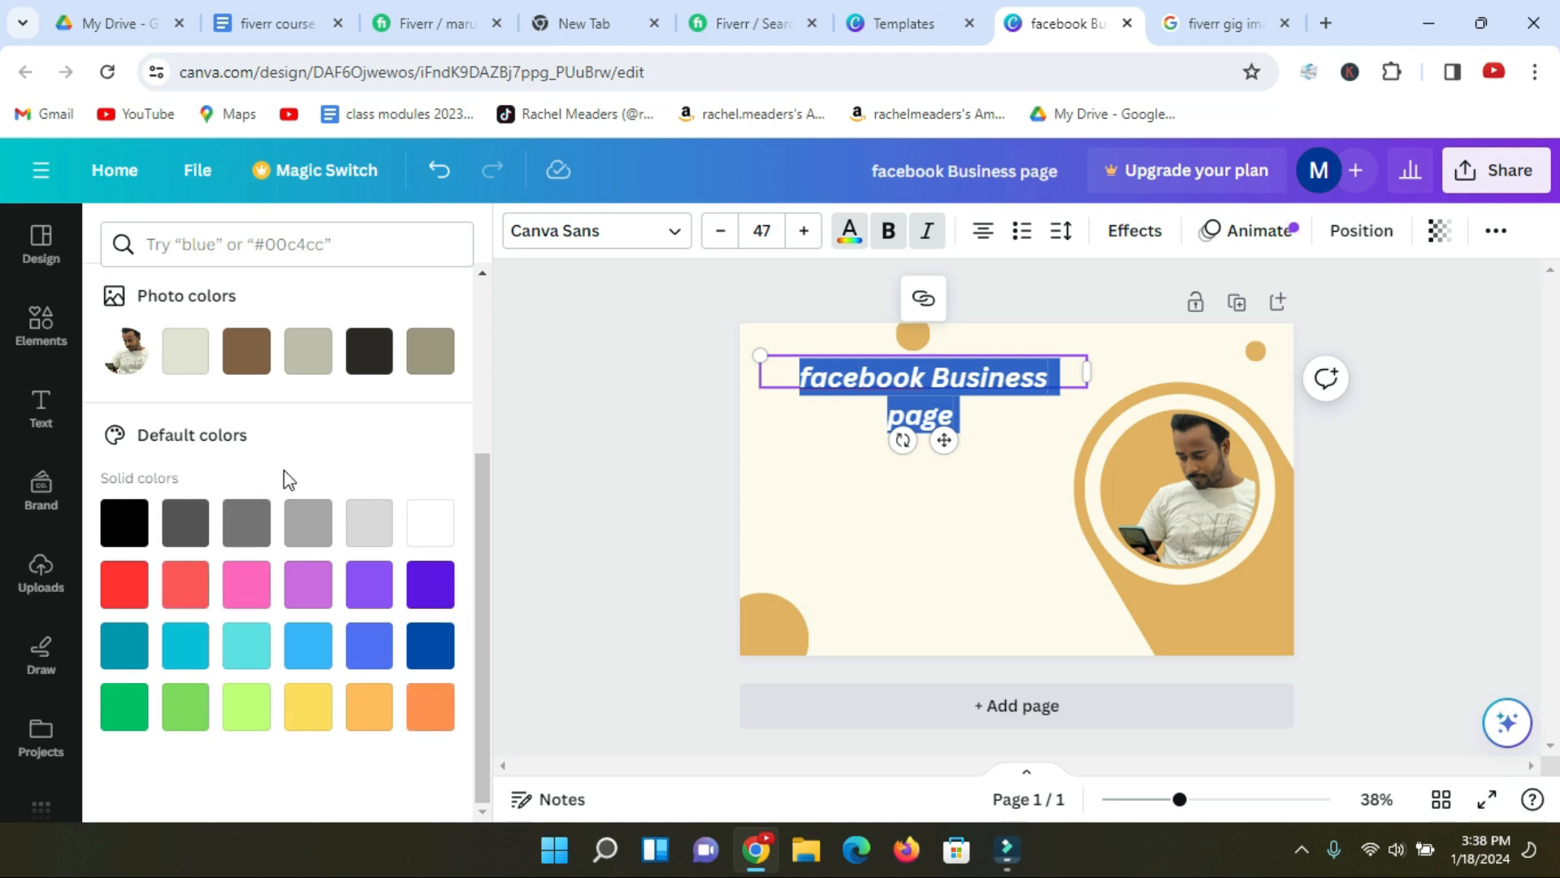
click(134, 595)
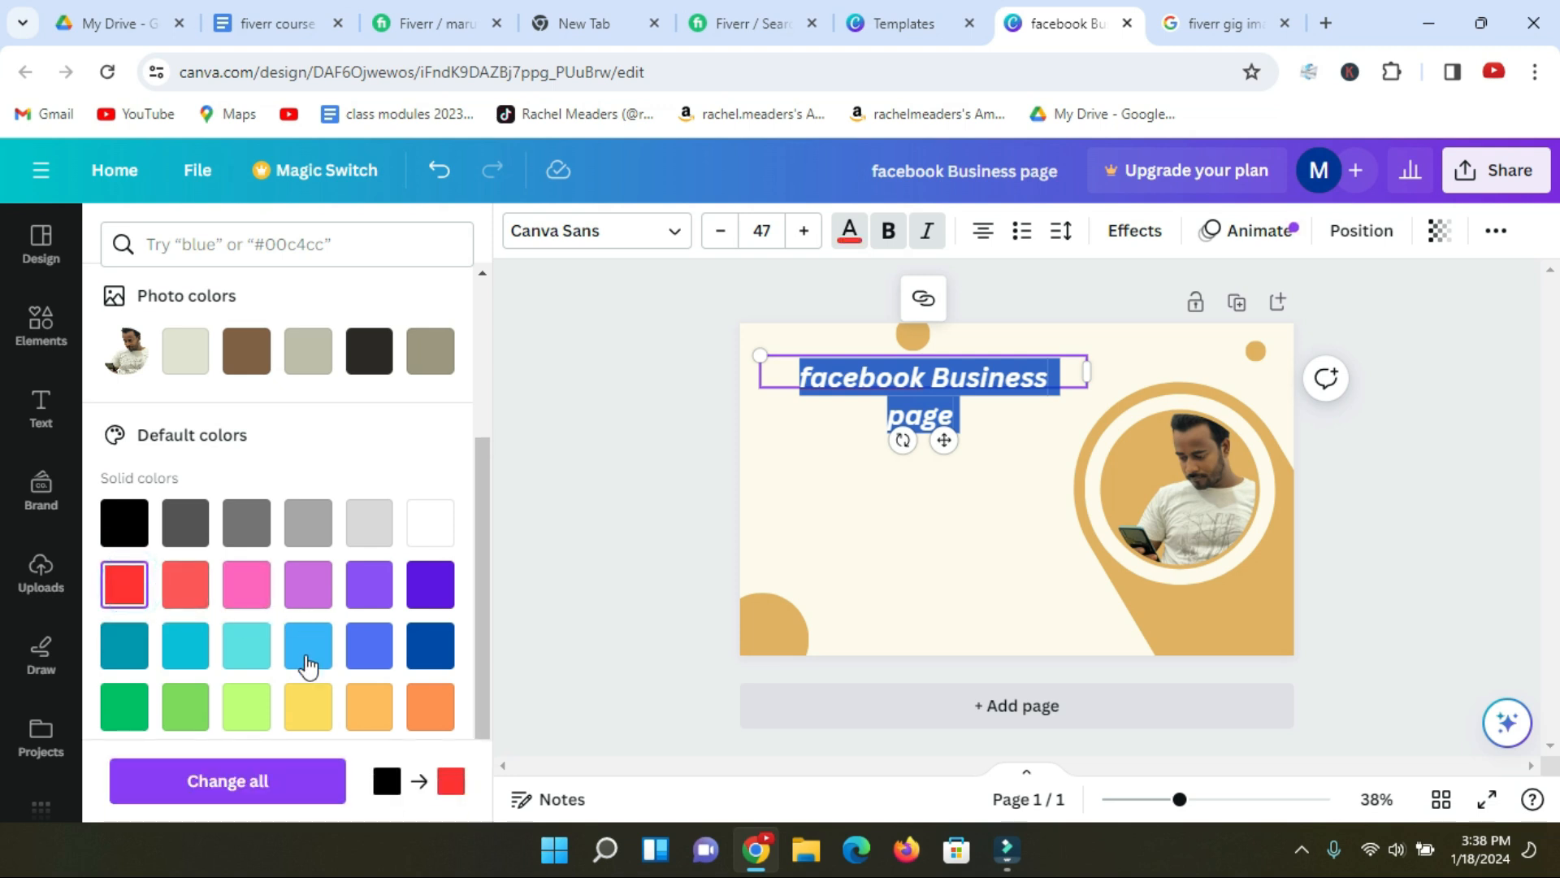
click(315, 717)
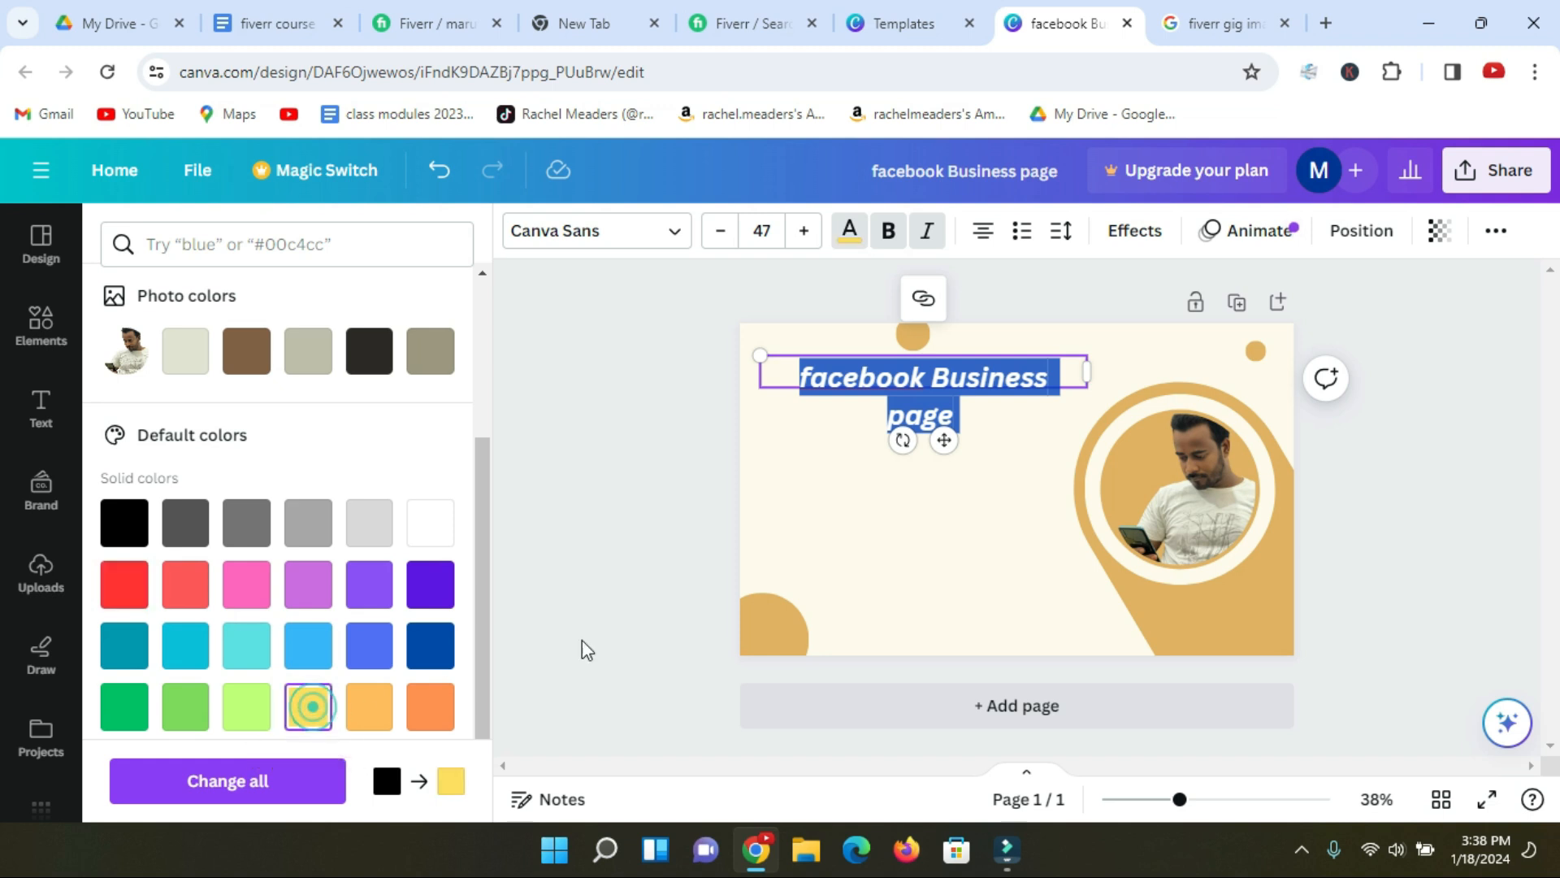
click(863, 513)
Recolor the "facebook Business page" heading dark blue from the default solid colors
click(920, 388)
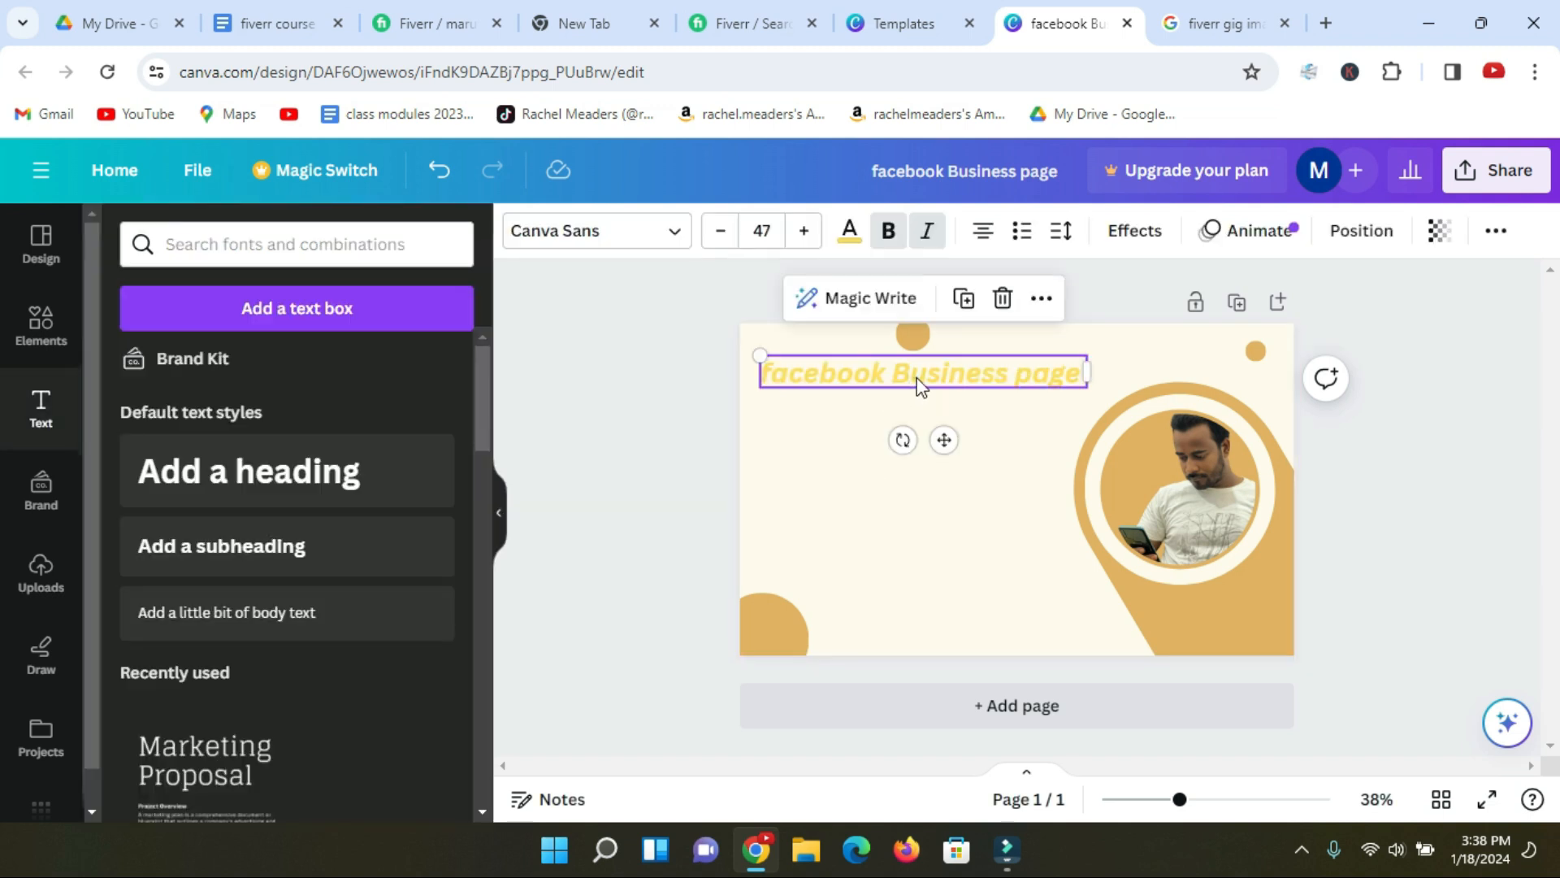
click(919, 388)
click(866, 240)
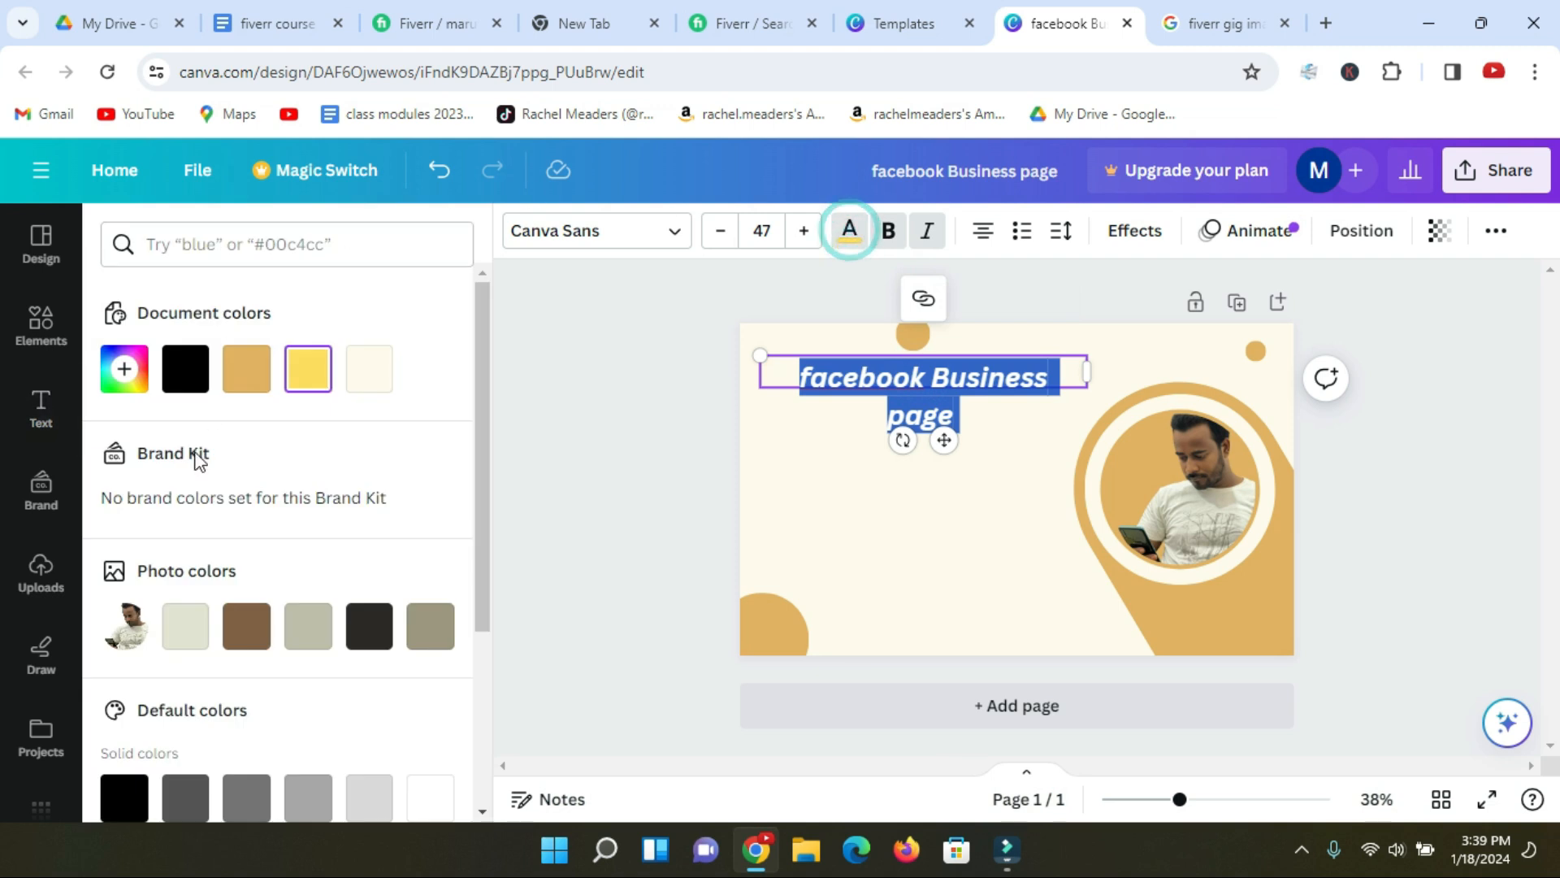
scroll(230, 446, down, 3)
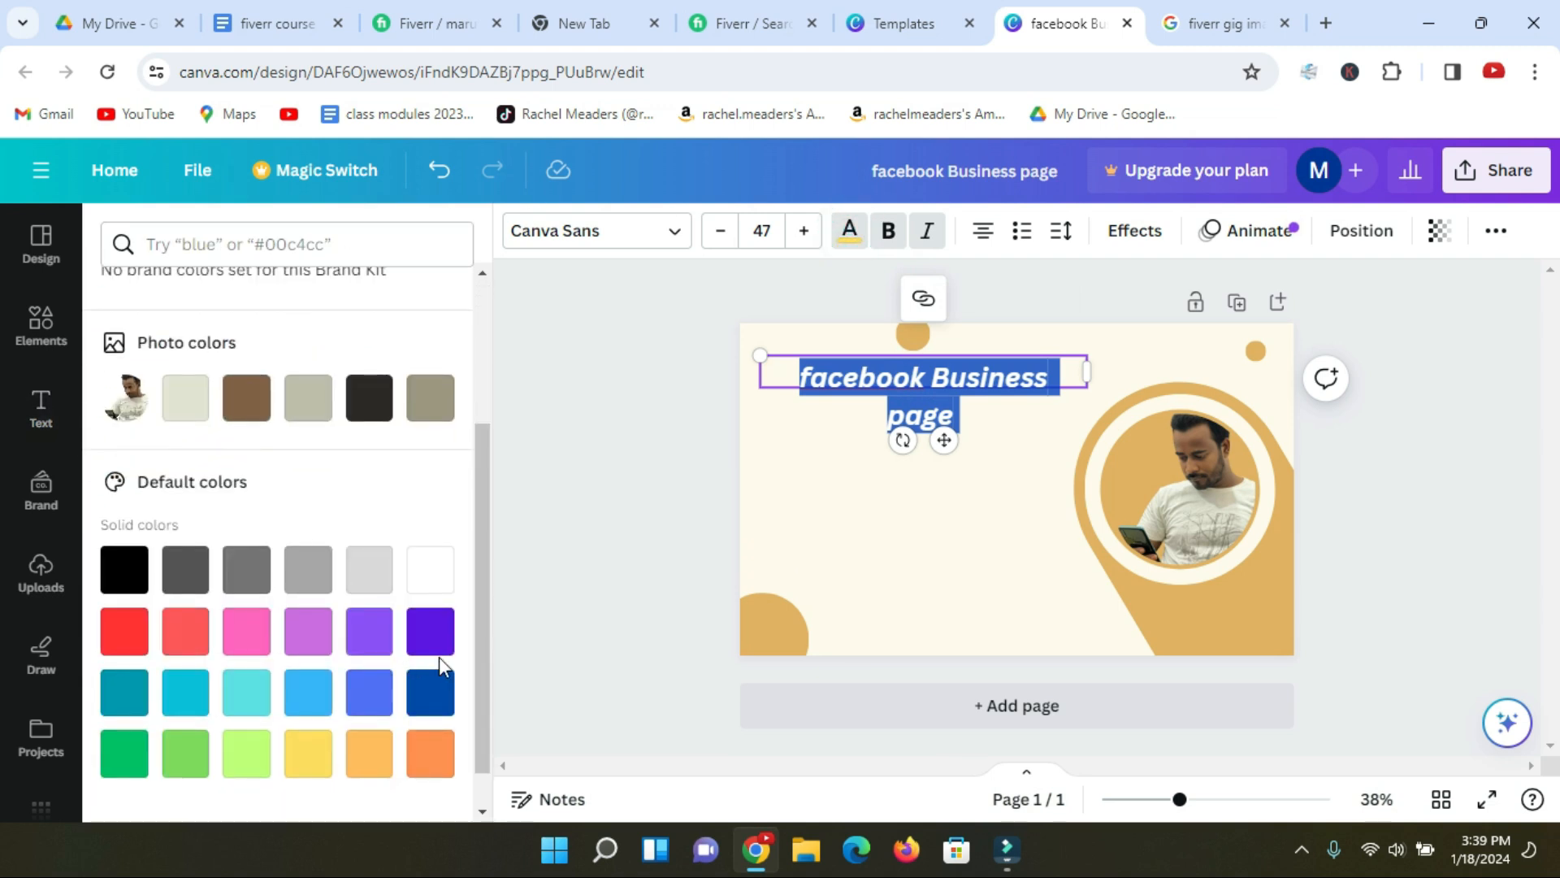
click(431, 692)
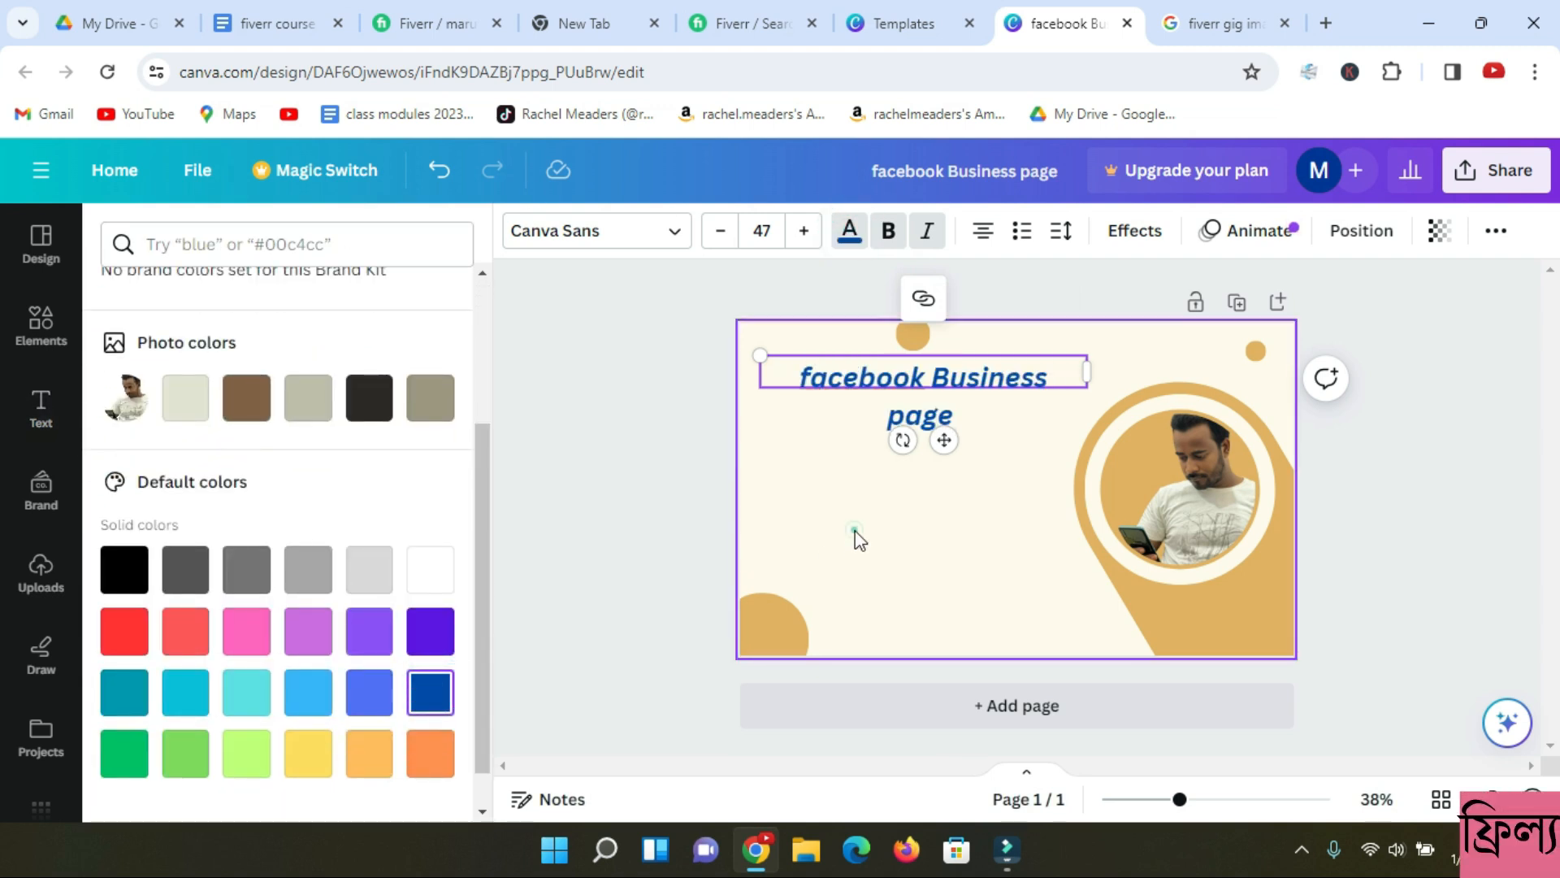
click(855, 530)
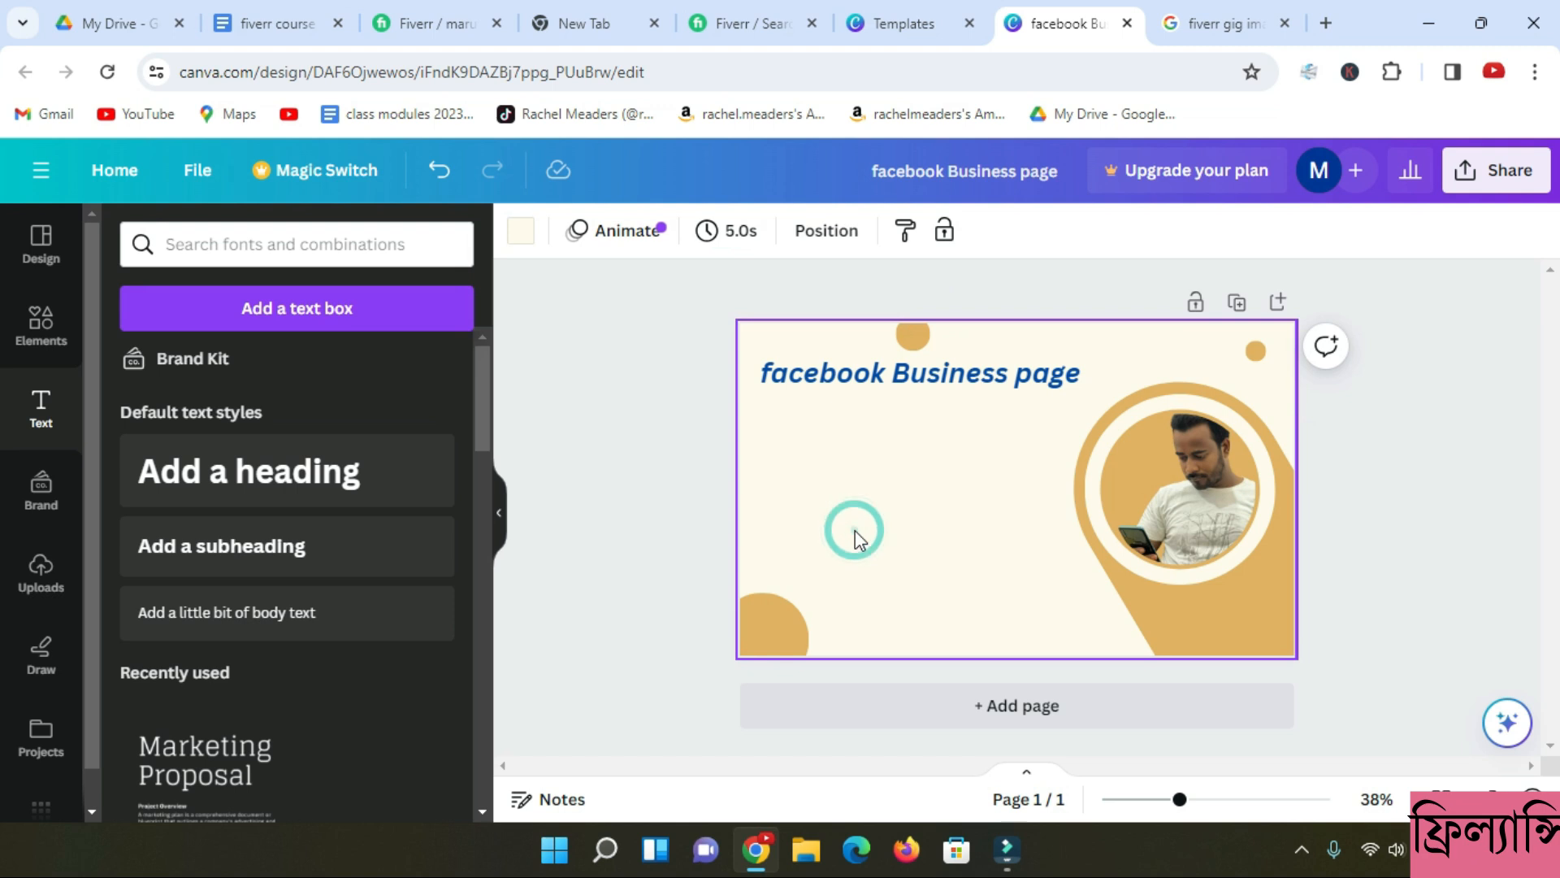
Try the Neon and Echo text effects on the heading and apply the Outline effect
double_click(952, 392)
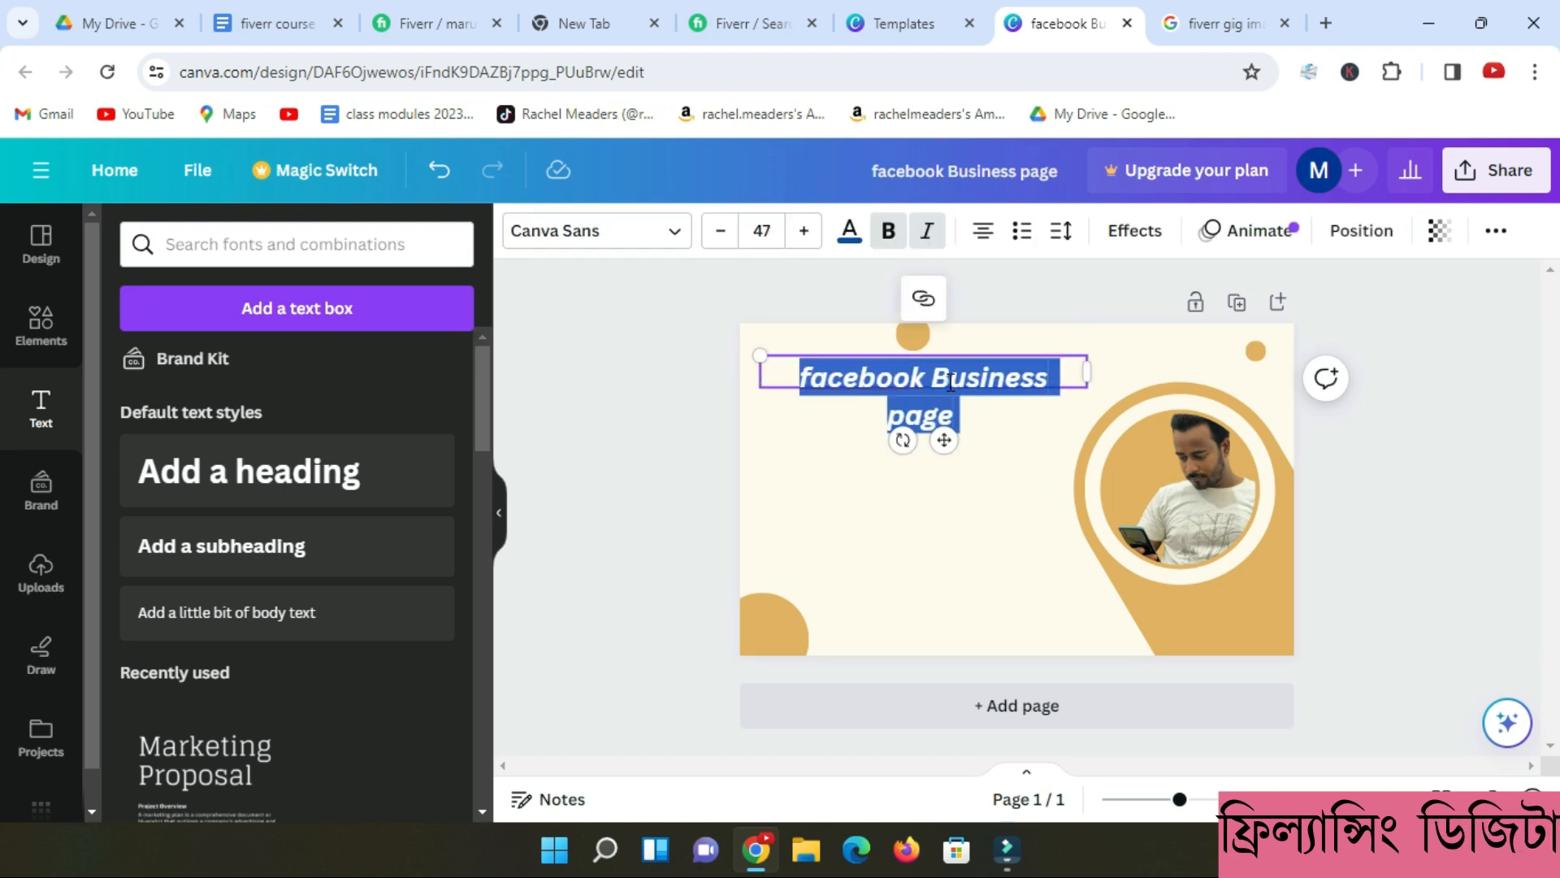
click(1157, 241)
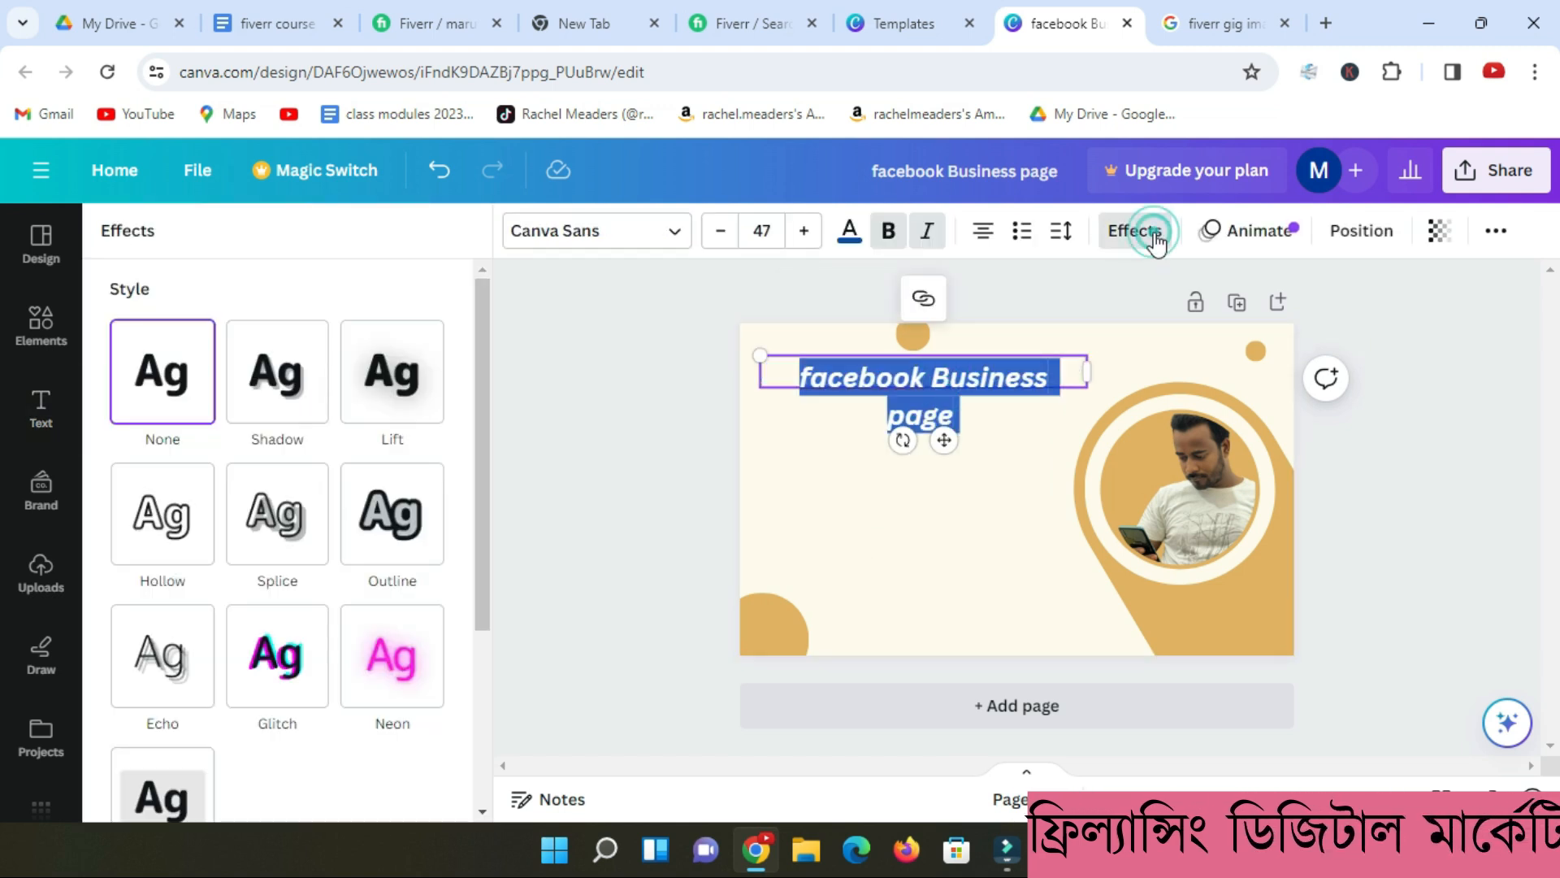
click(397, 679)
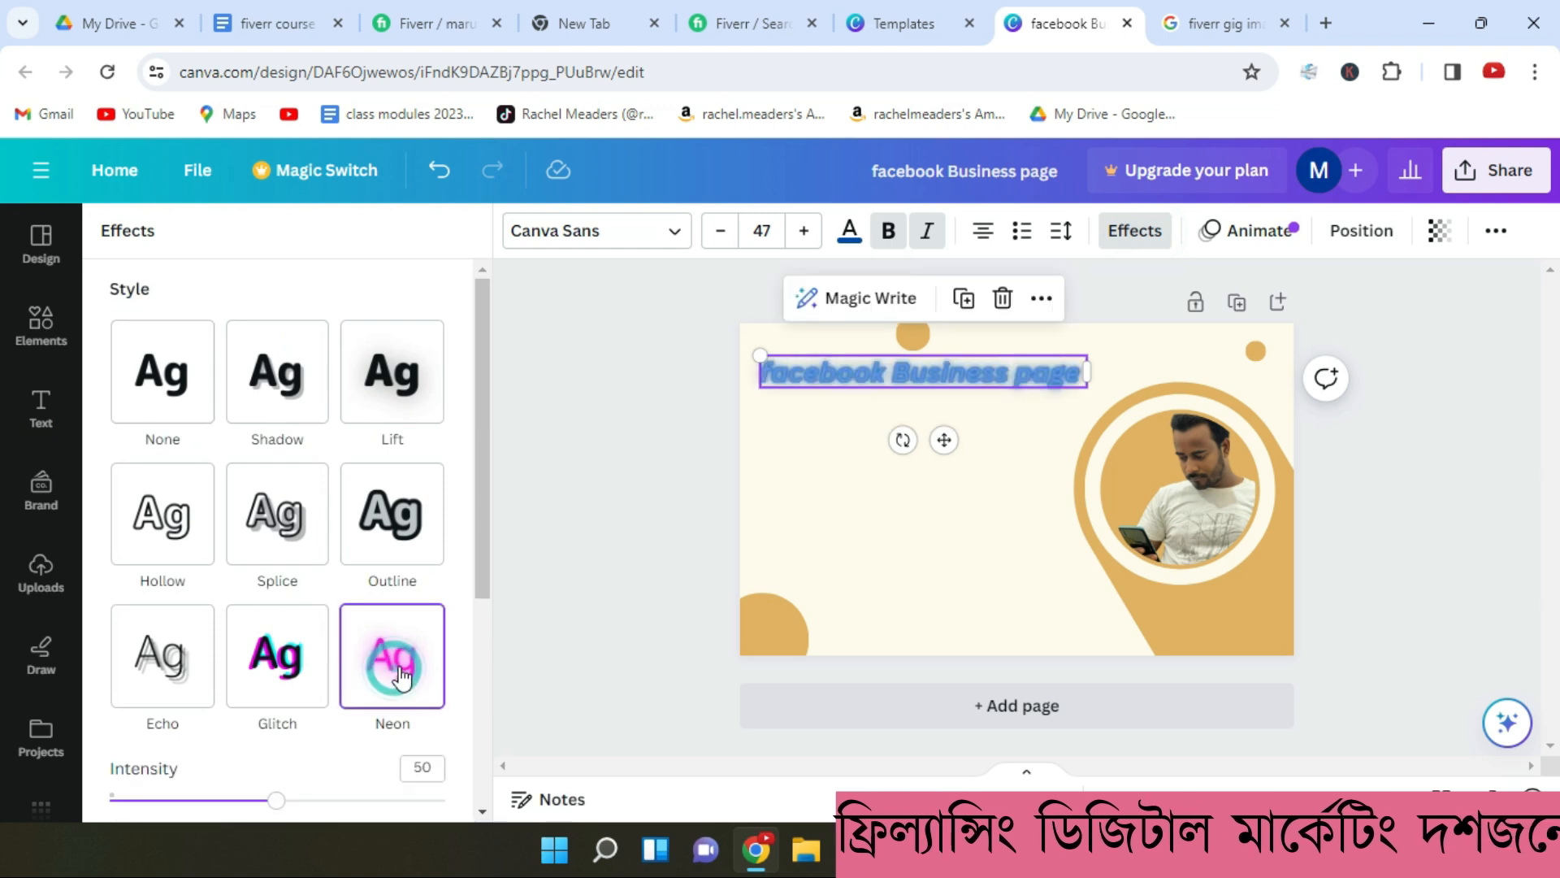
click(197, 660)
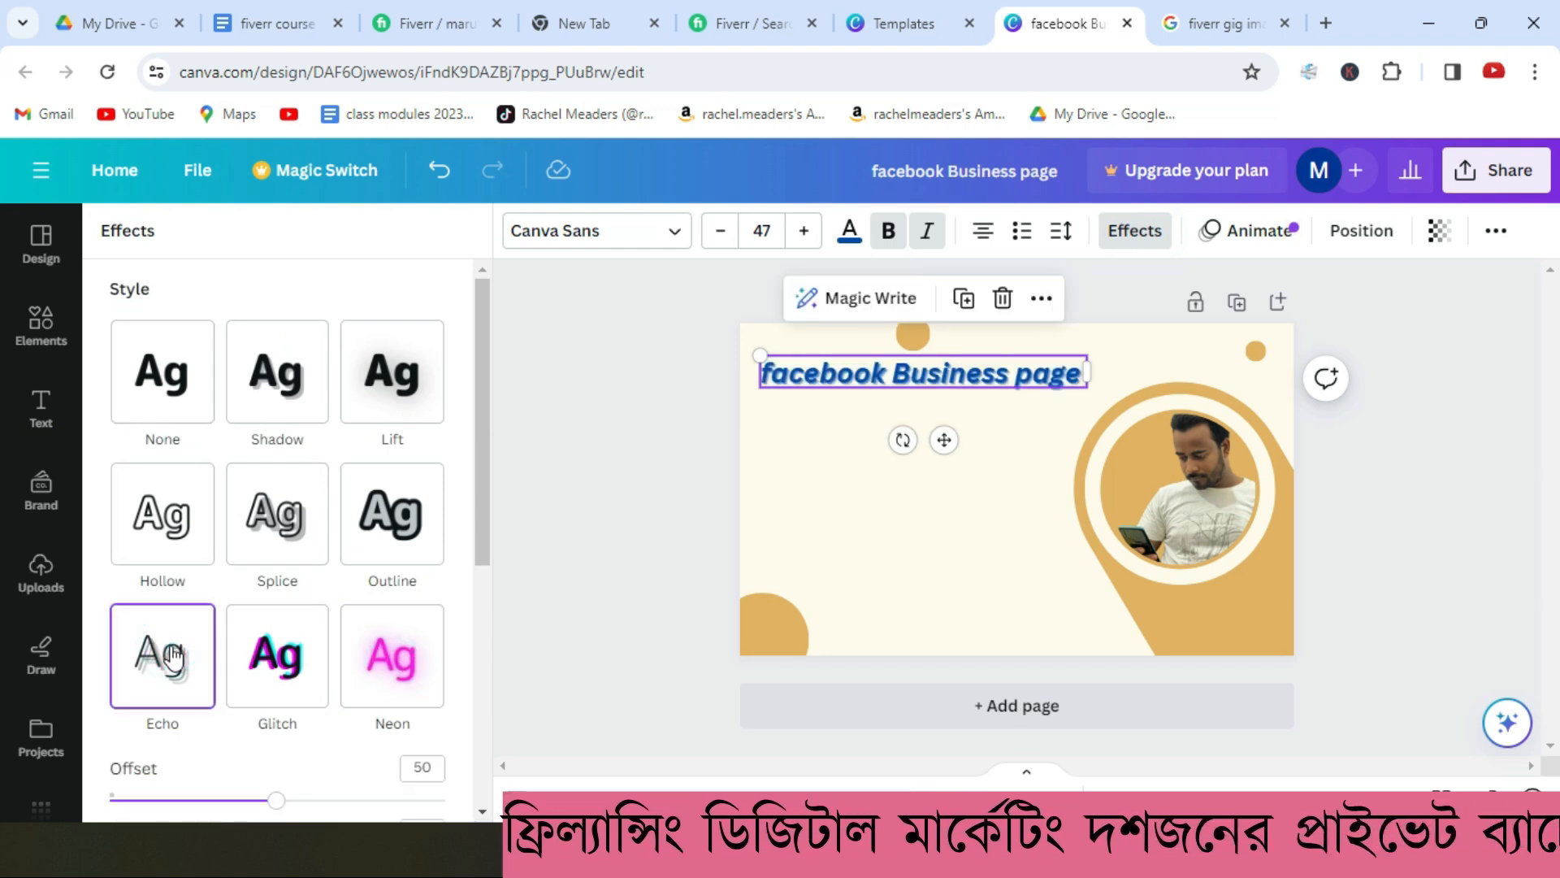
click(374, 535)
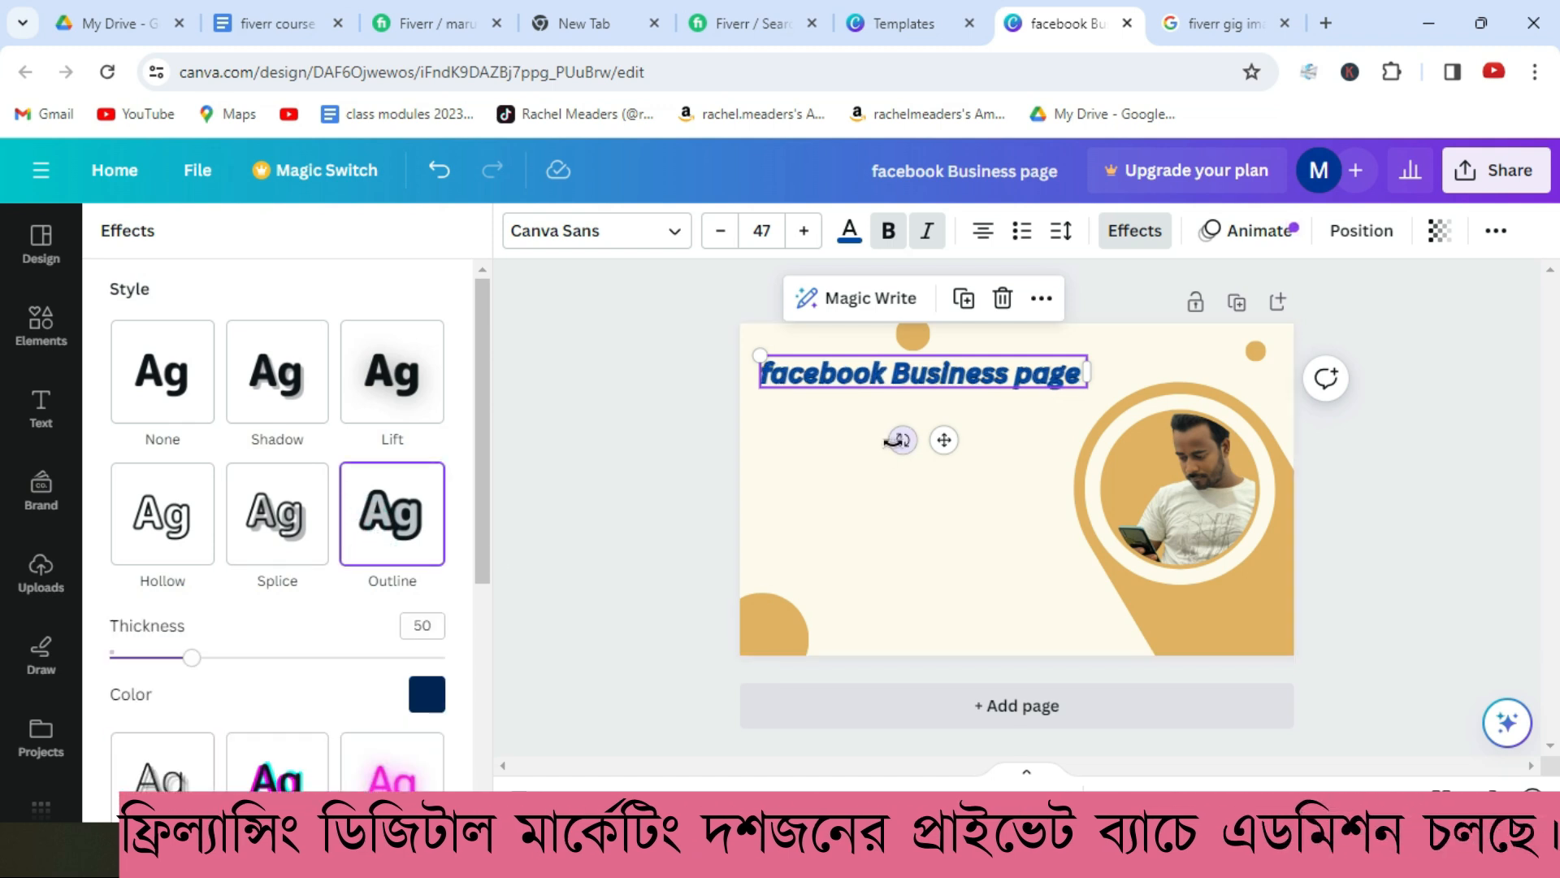
click(893, 486)
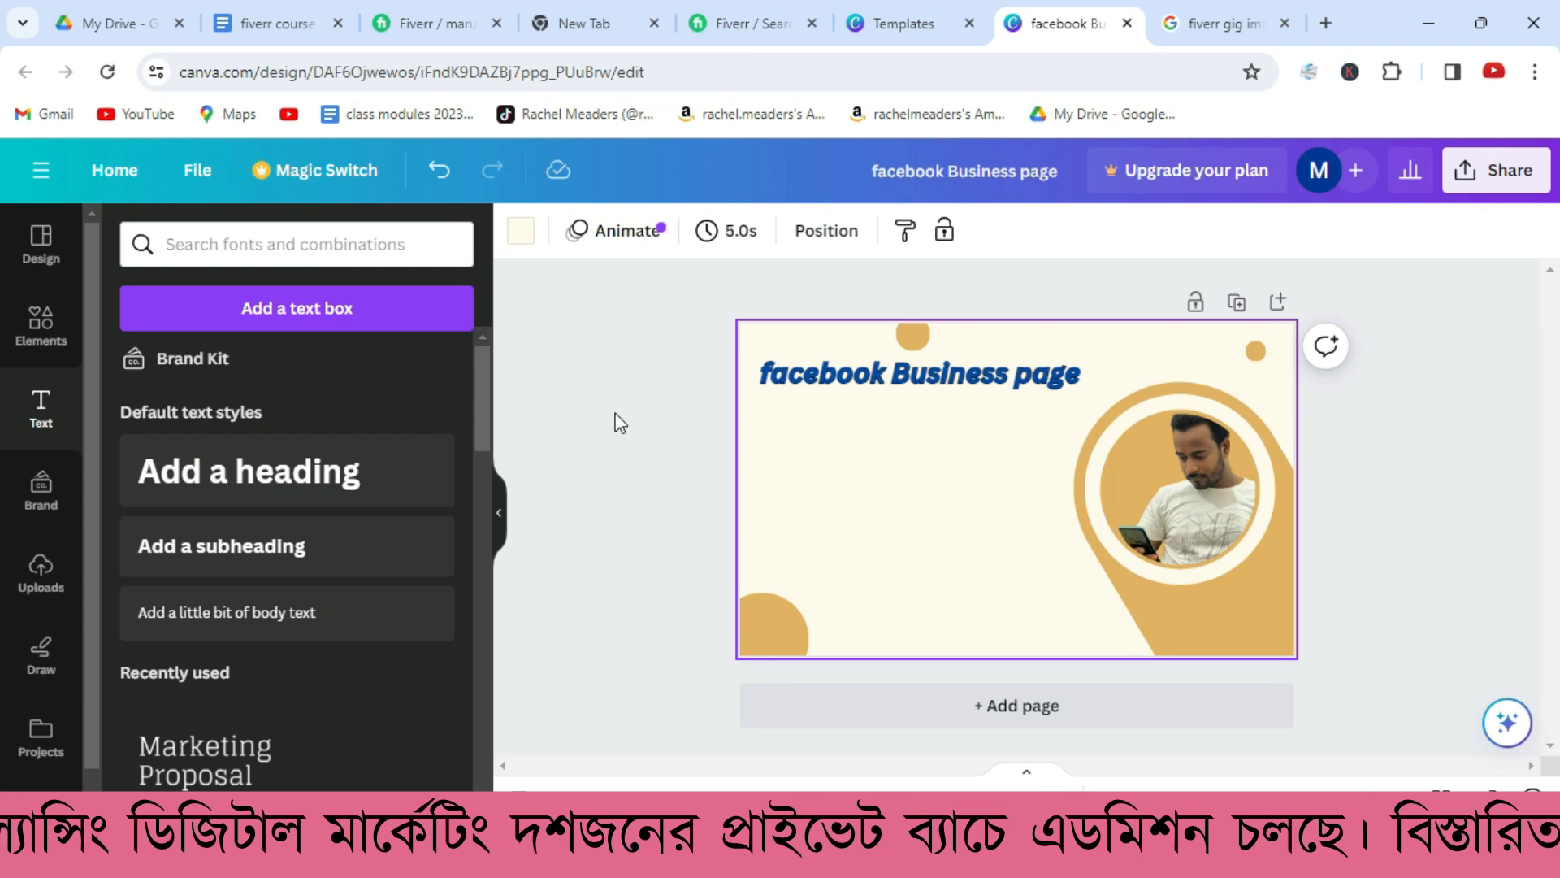
Check the text layout of the Facebook business page gig thumbnails in the Fiverr results and return to the Canva design
click(744, 20)
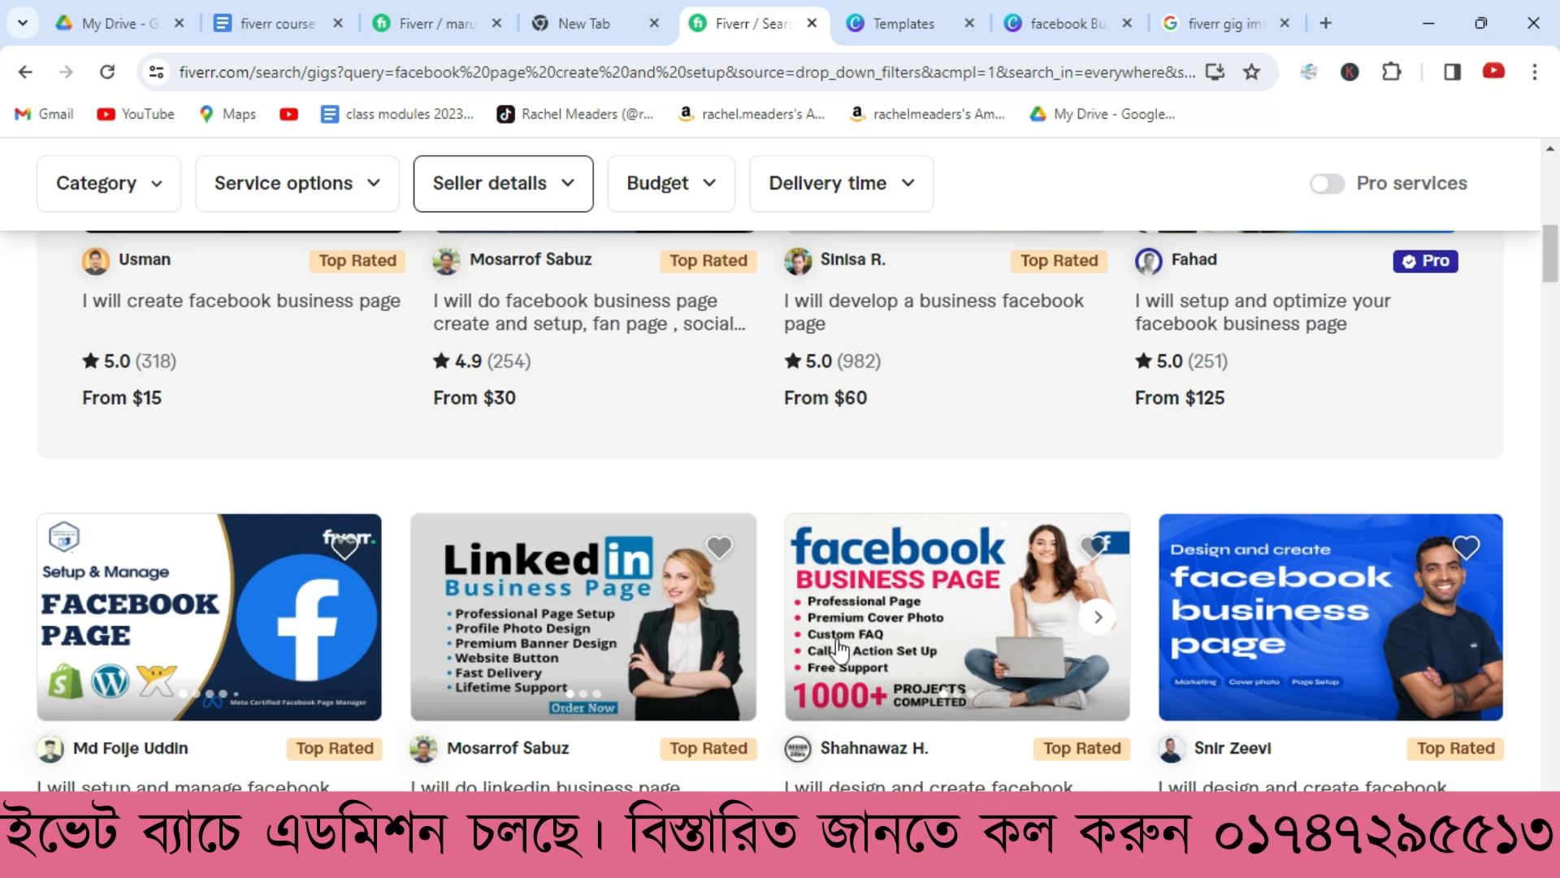
click(1031, 24)
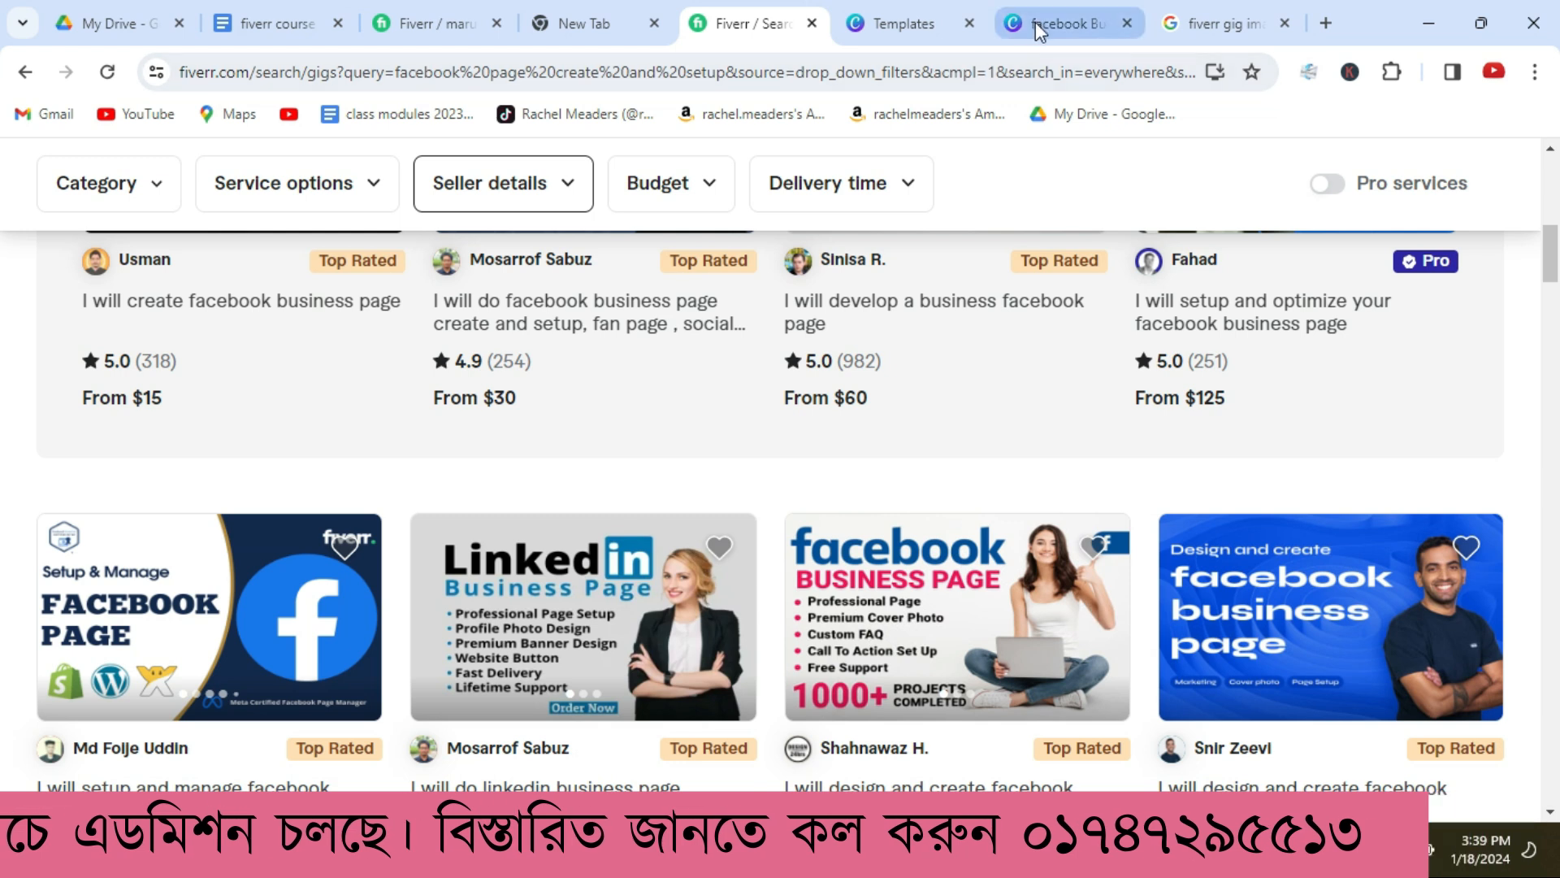
click(885, 470)
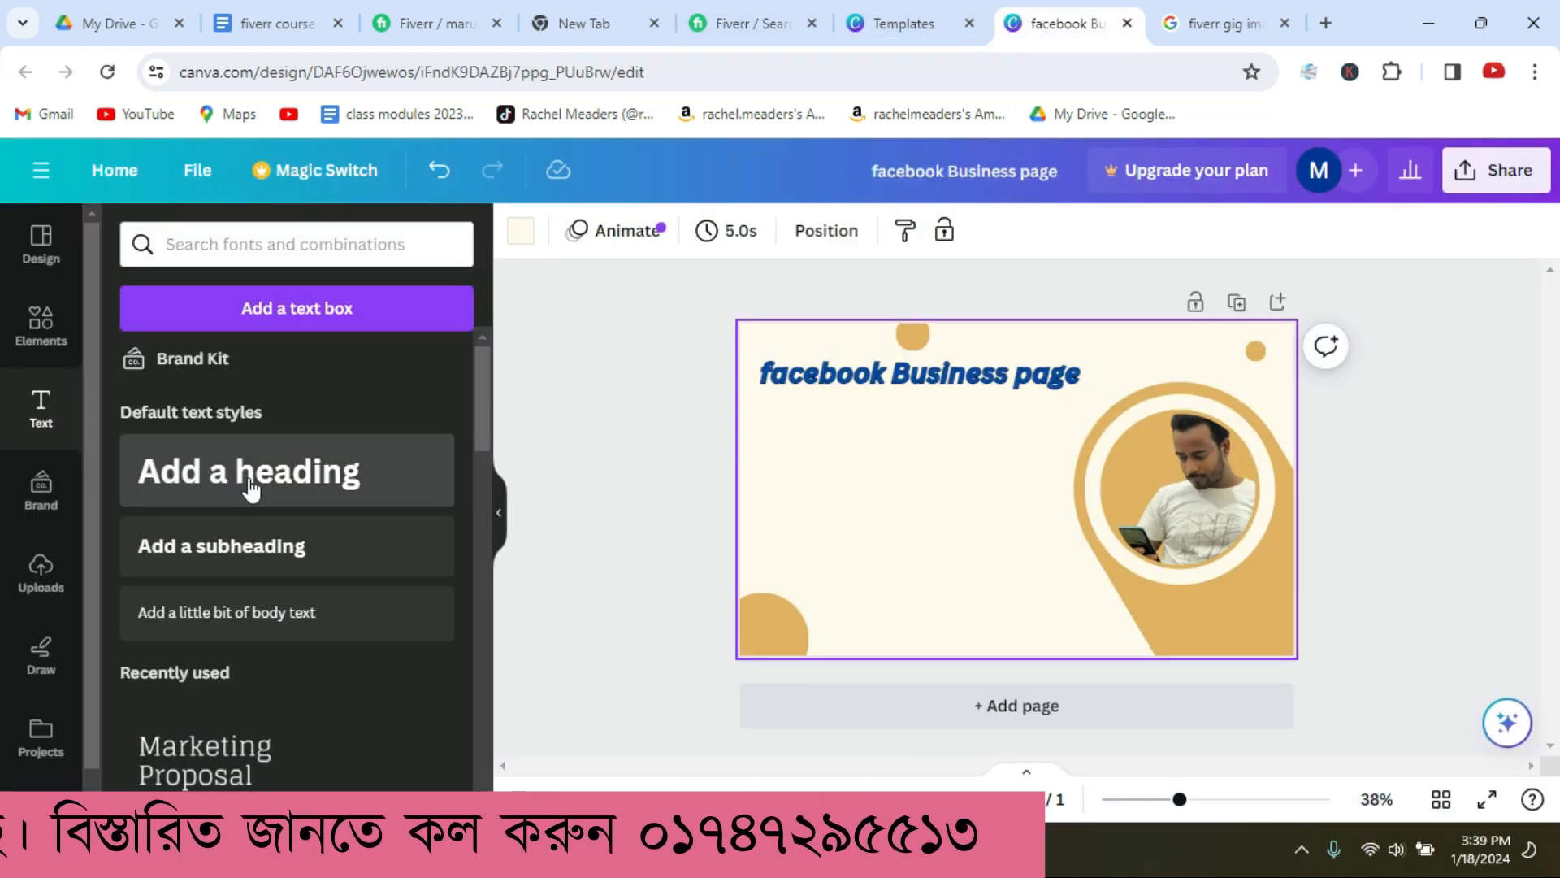
Add a subheading reading "Professional page" and place it on one line directly below the "facebook Business page" heading
click(214, 549)
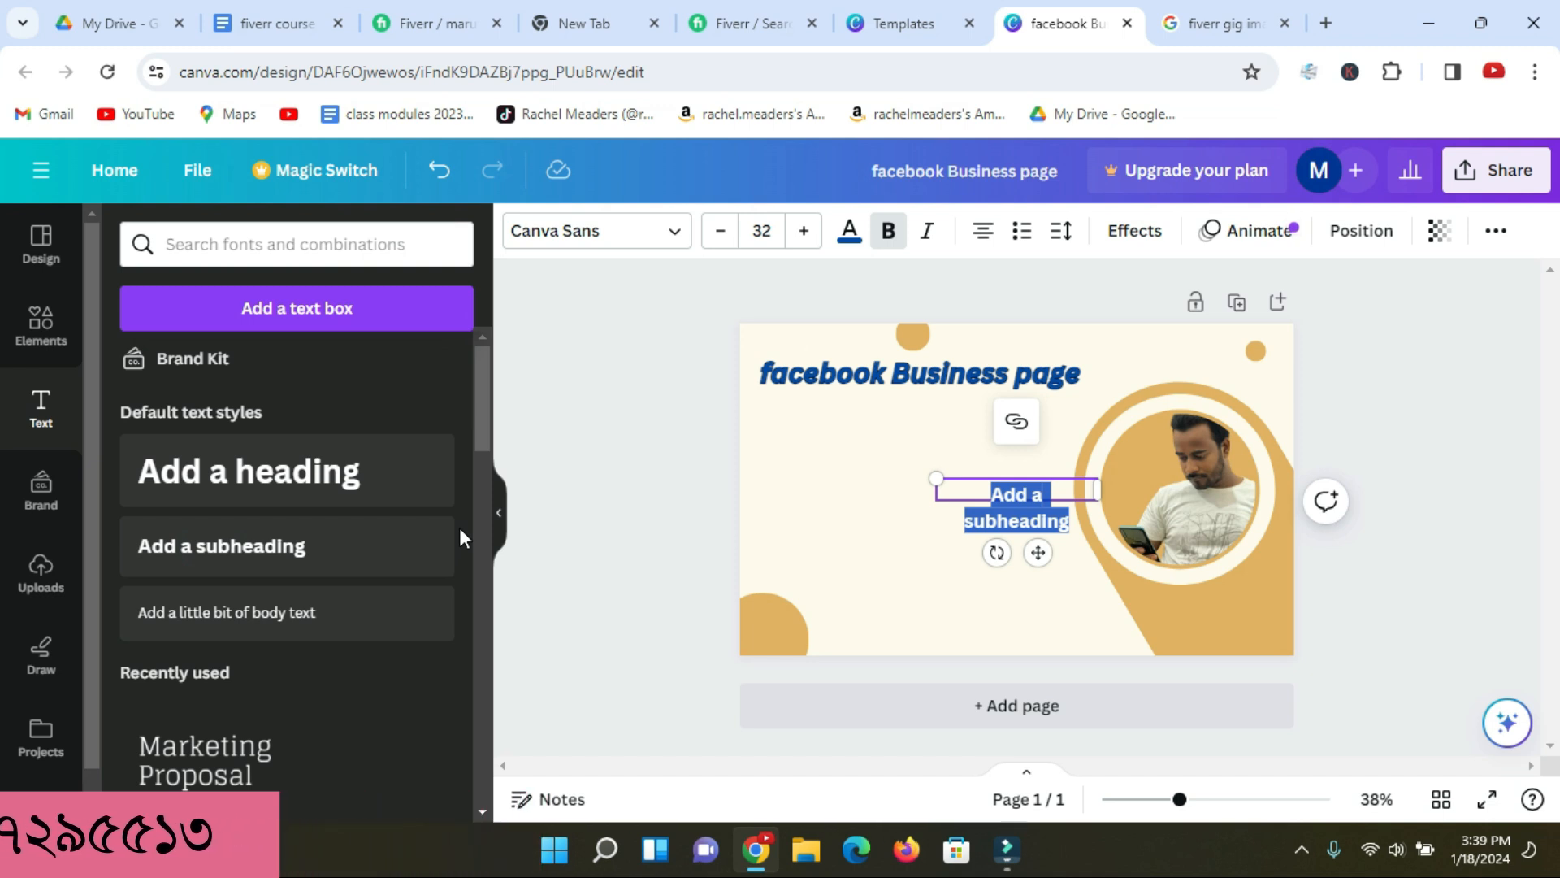
key(BackSpace)
text(p)
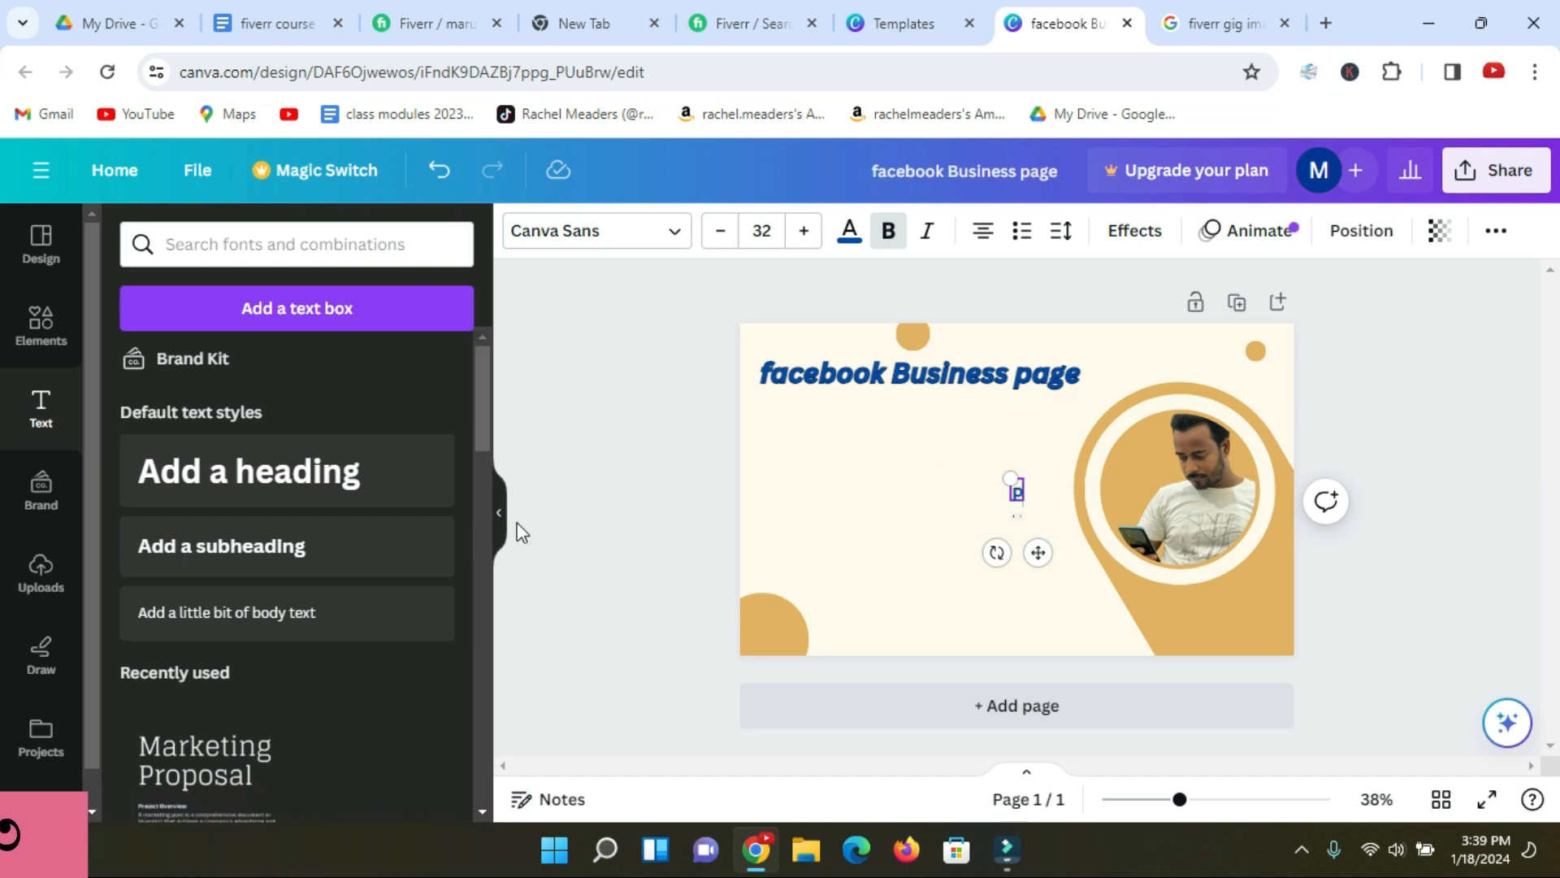
text(rofessional page)
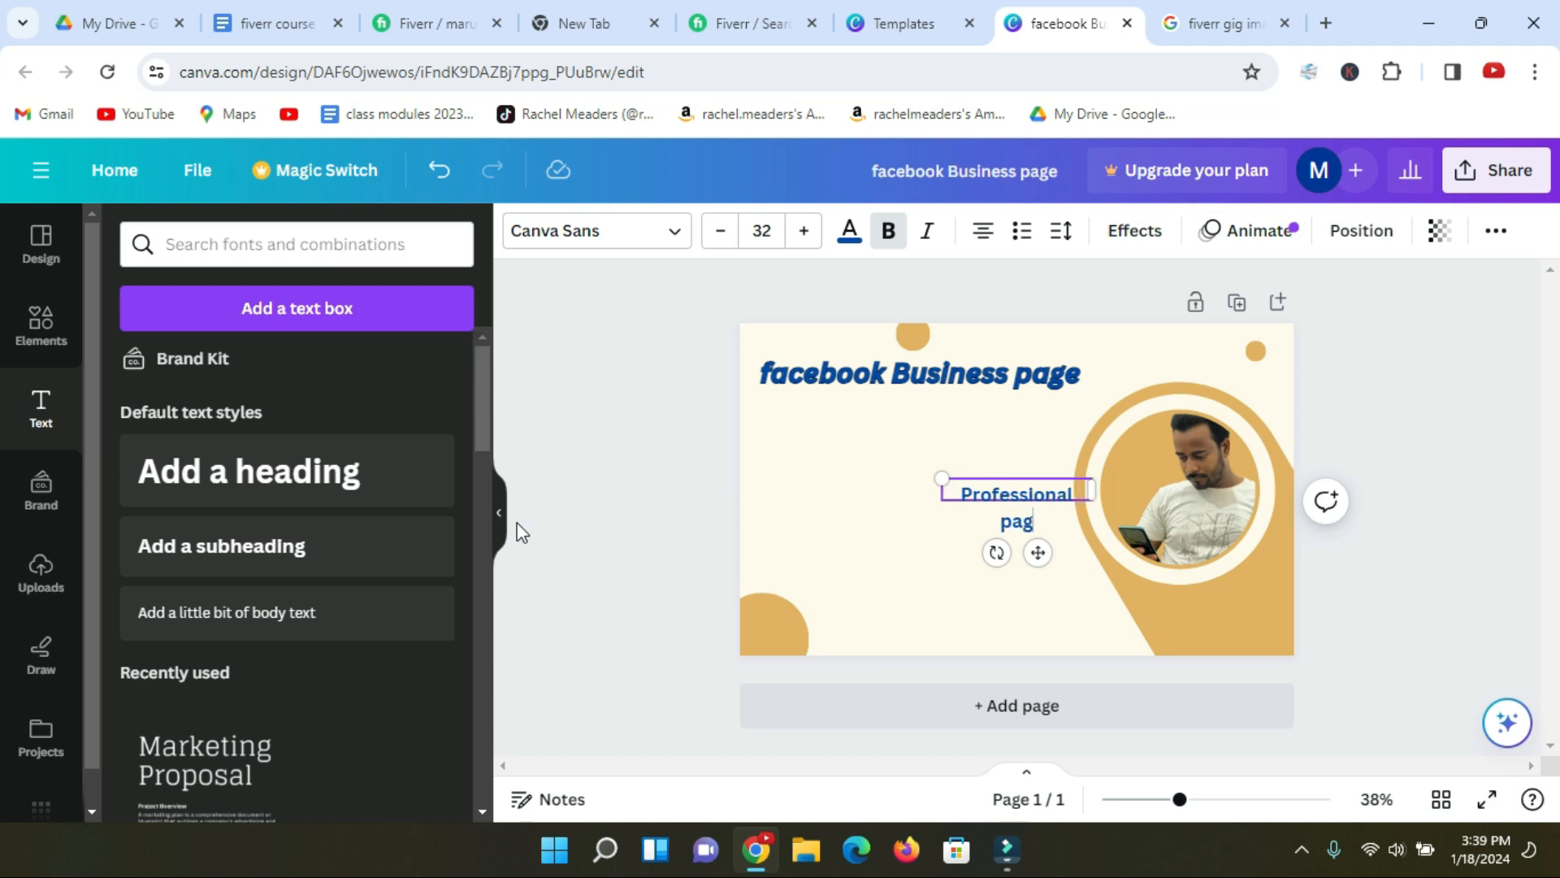
click(655, 415)
click(976, 493)
drag(976, 493, 804, 425)
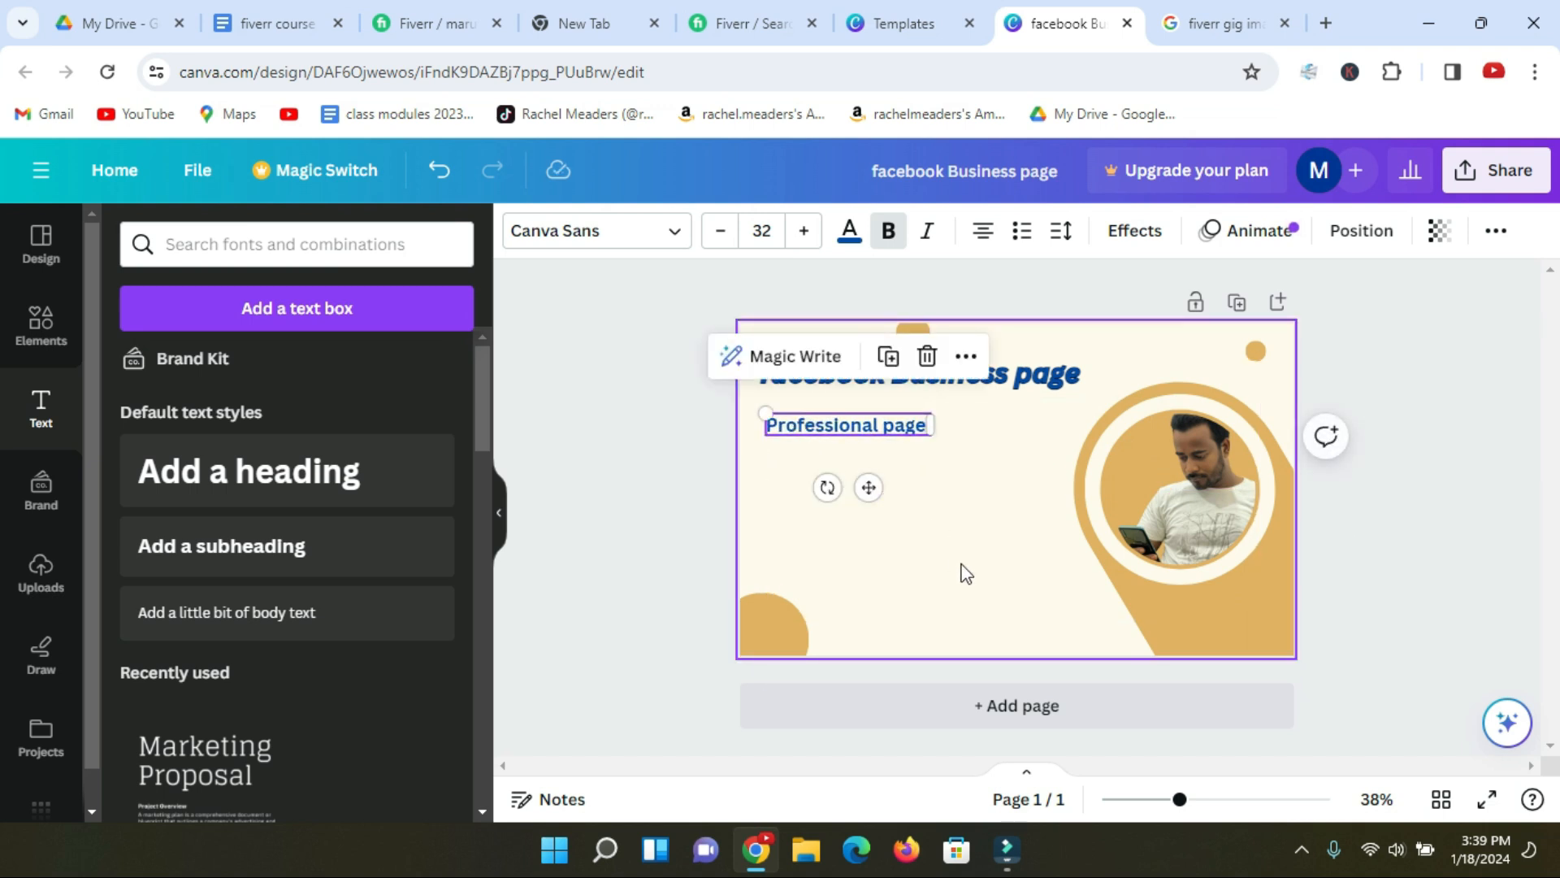
click(956, 505)
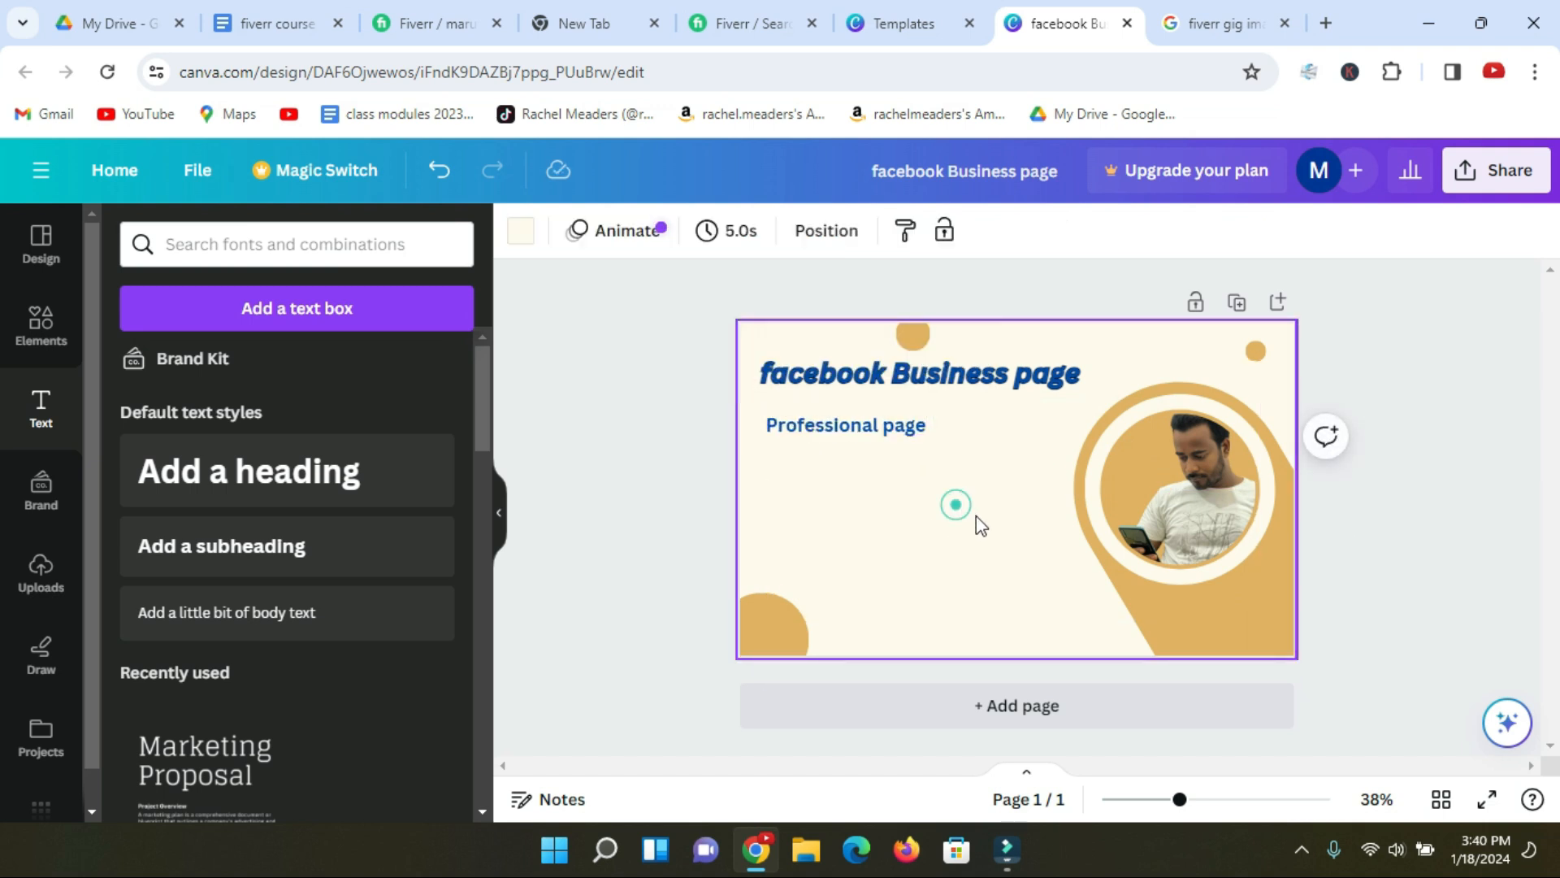
Recolor the "Professional page" subheading black (#000000) from the document colors
click(888, 439)
click(888, 440)
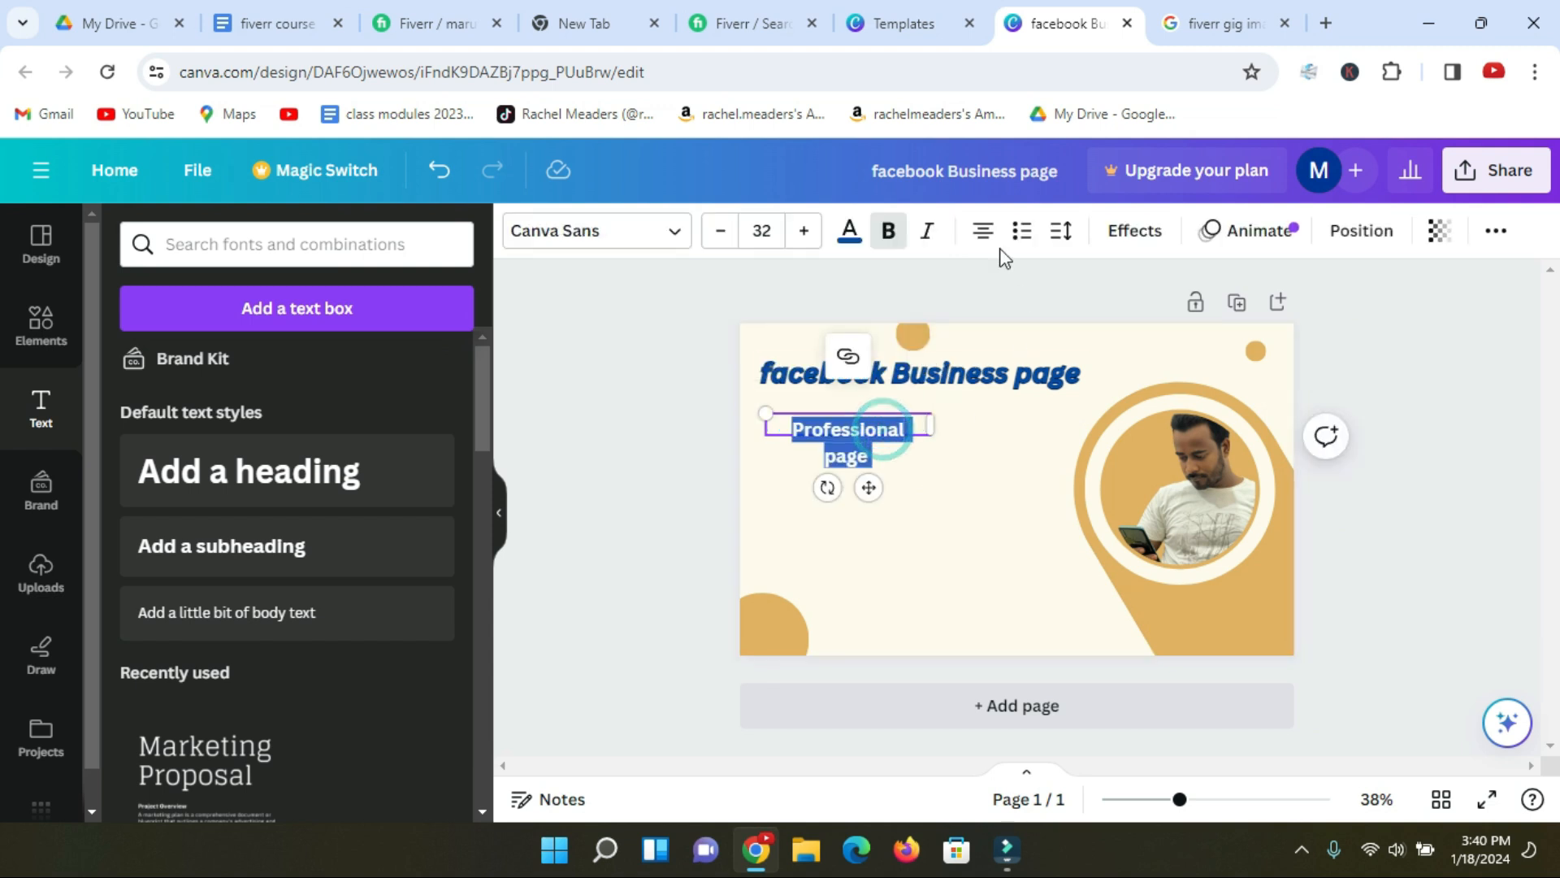
click(850, 231)
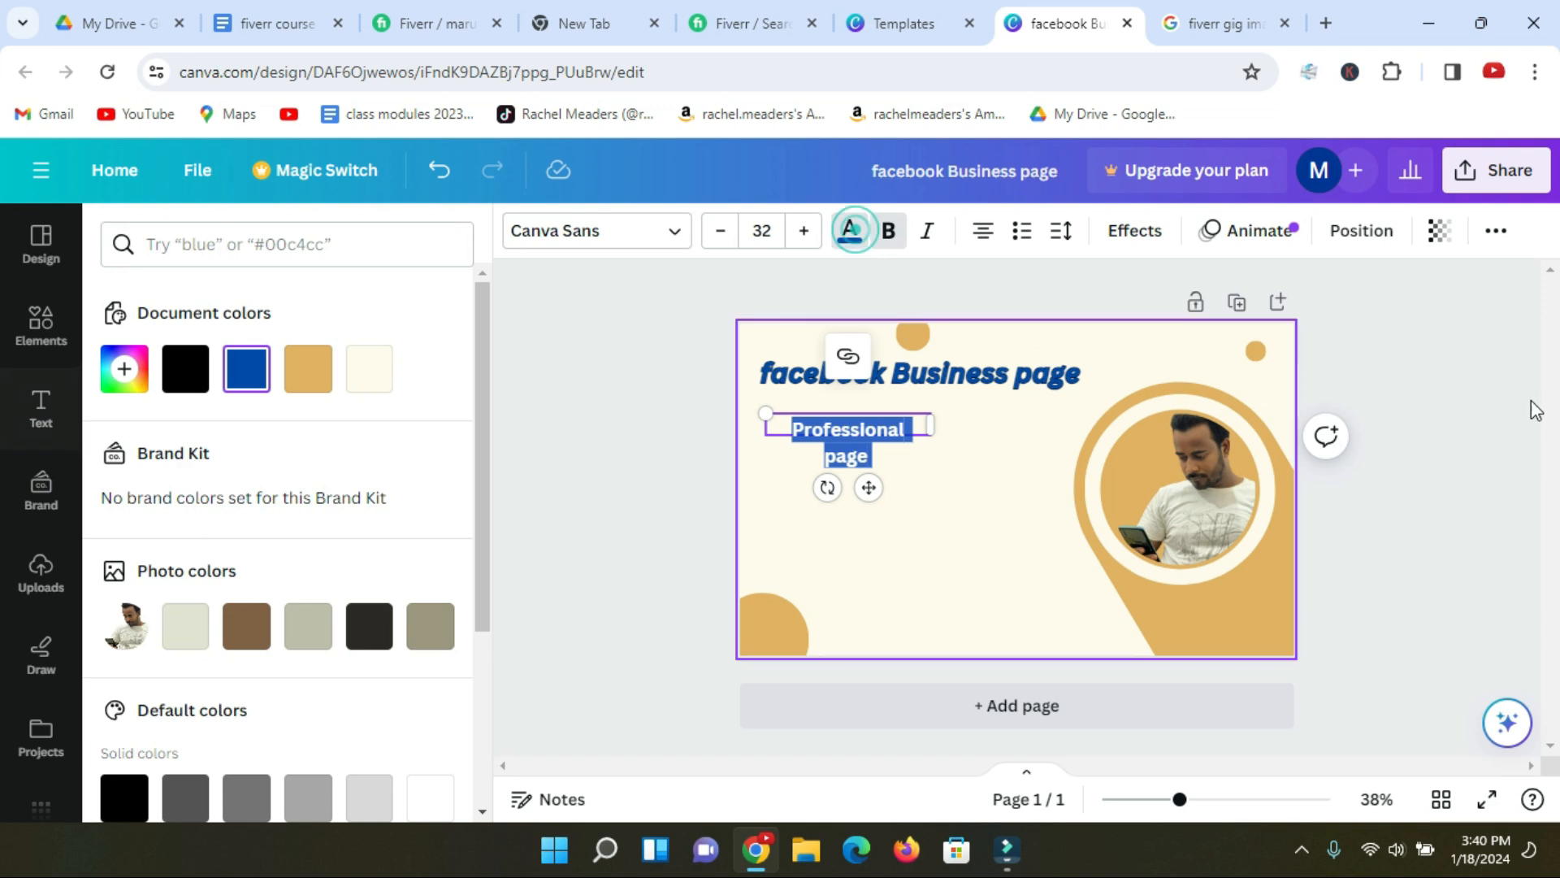
click(186, 368)
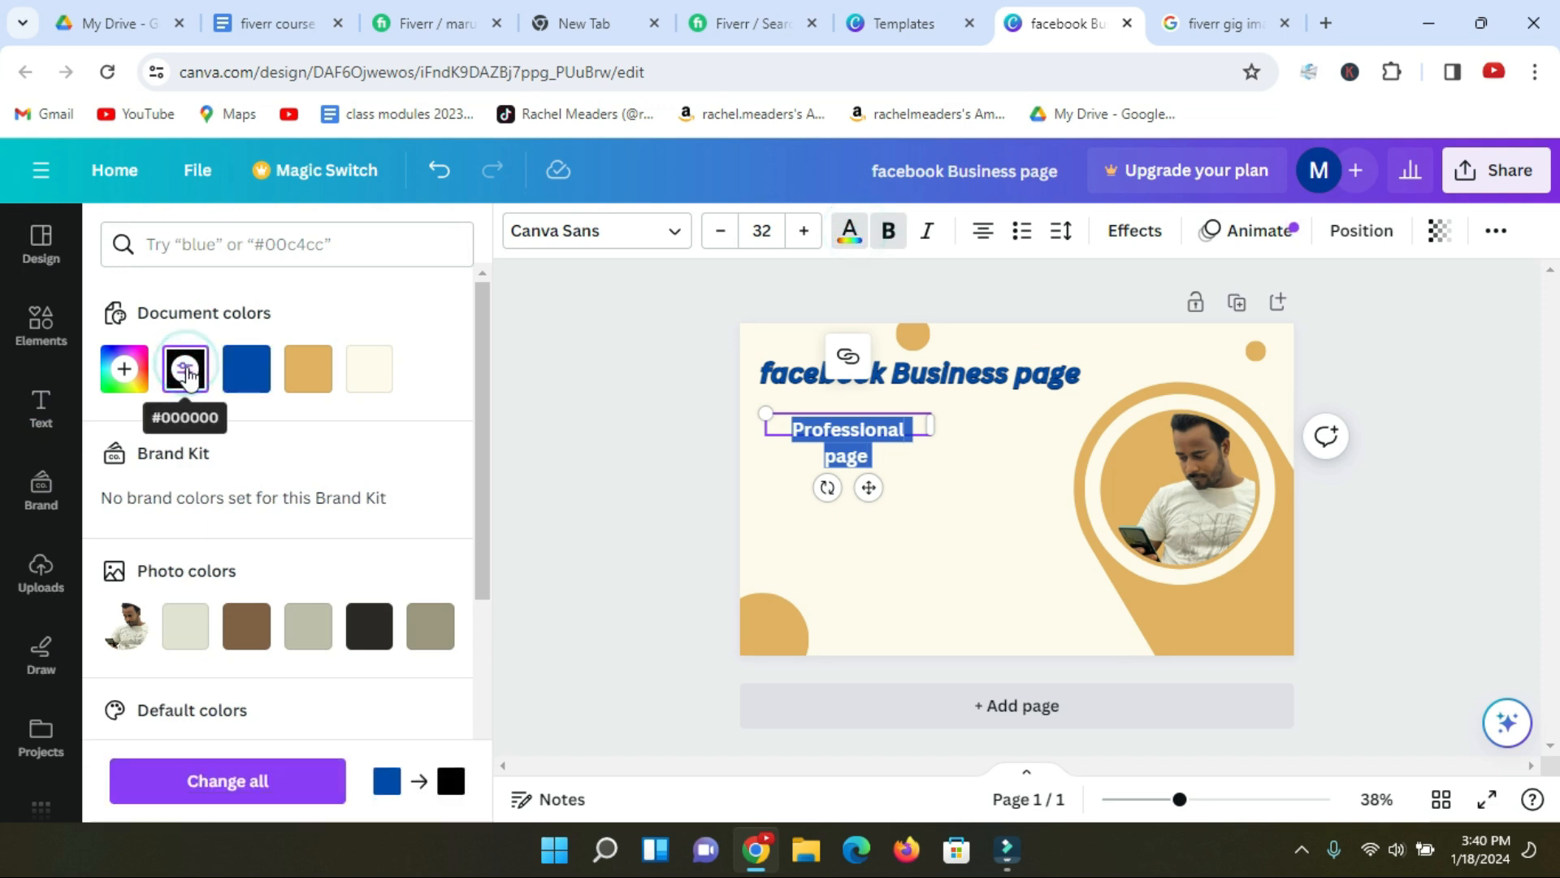
click(925, 506)
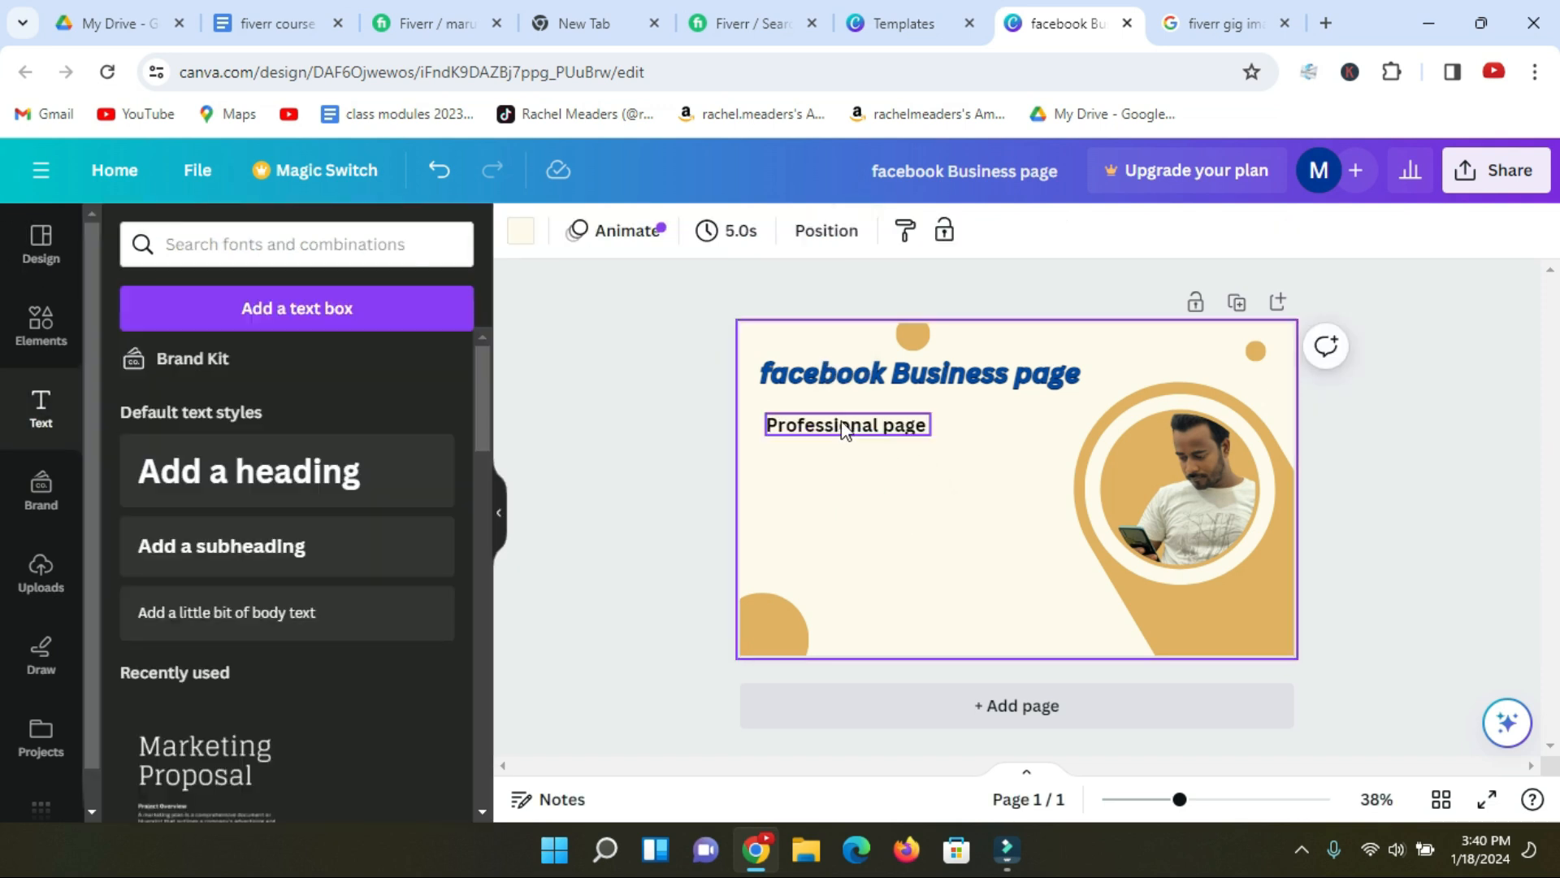
Duplicate the "Professional page" subheading four times and stack the copies in an evenly spaced, left-aligned column beneath it
click(894, 435)
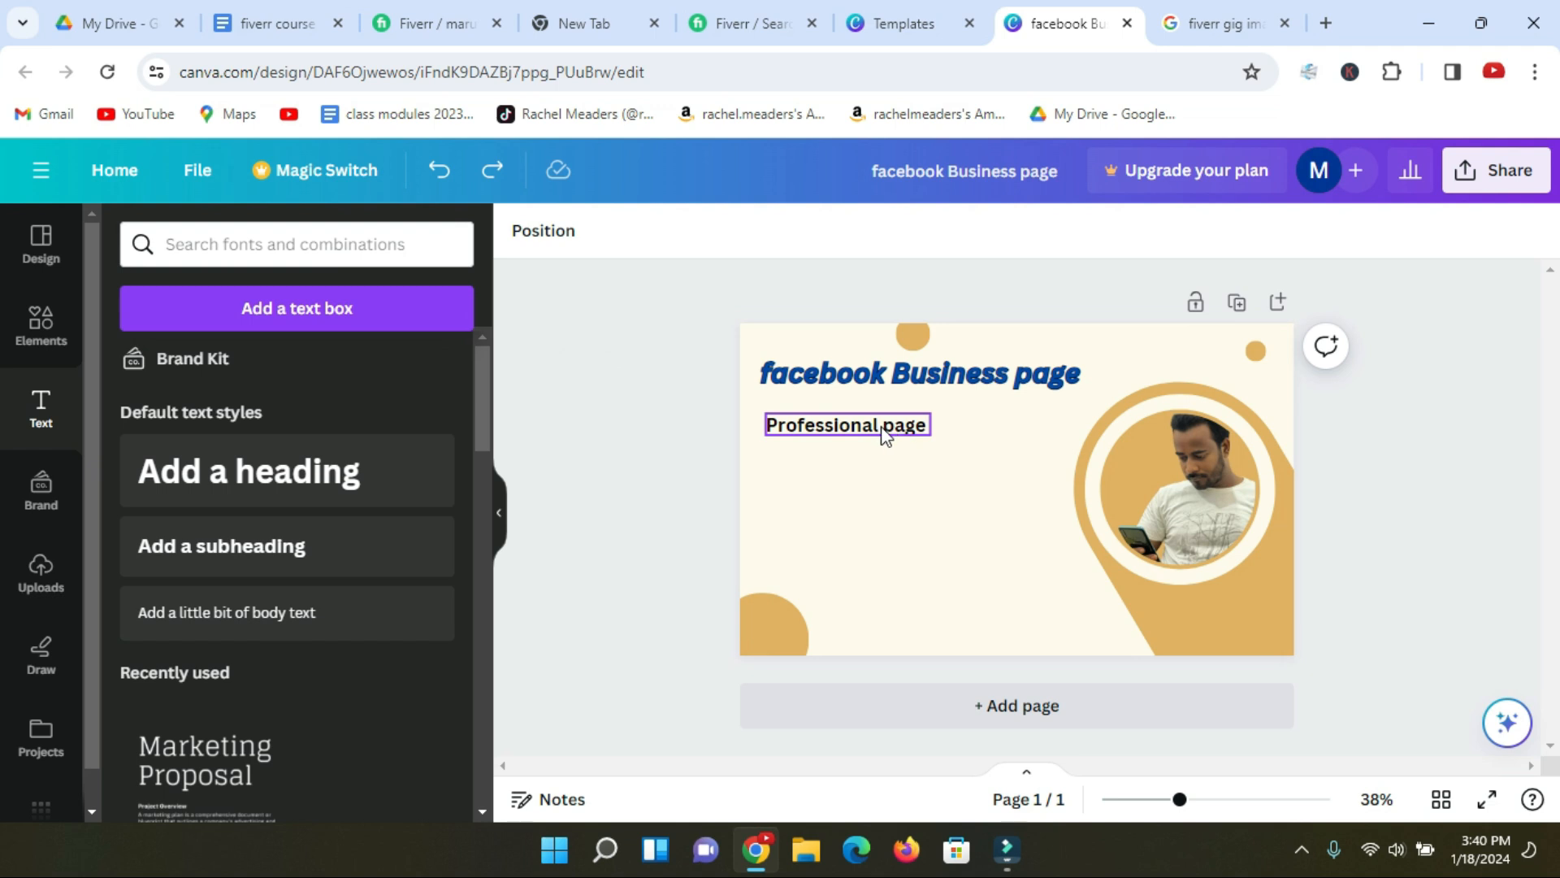
click(890, 433)
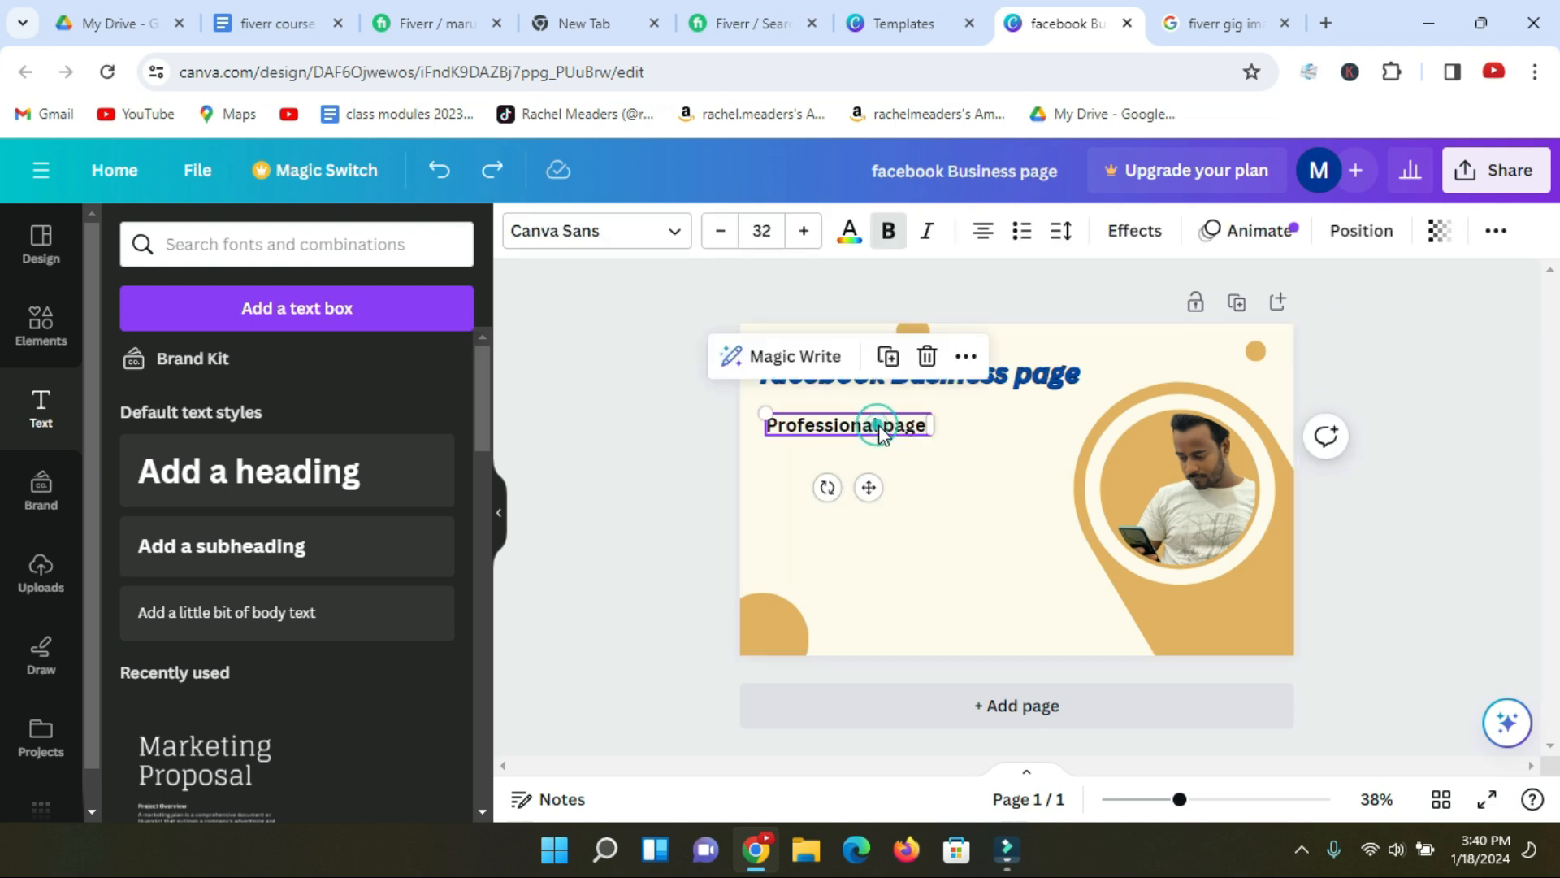
click(894, 367)
click(898, 368)
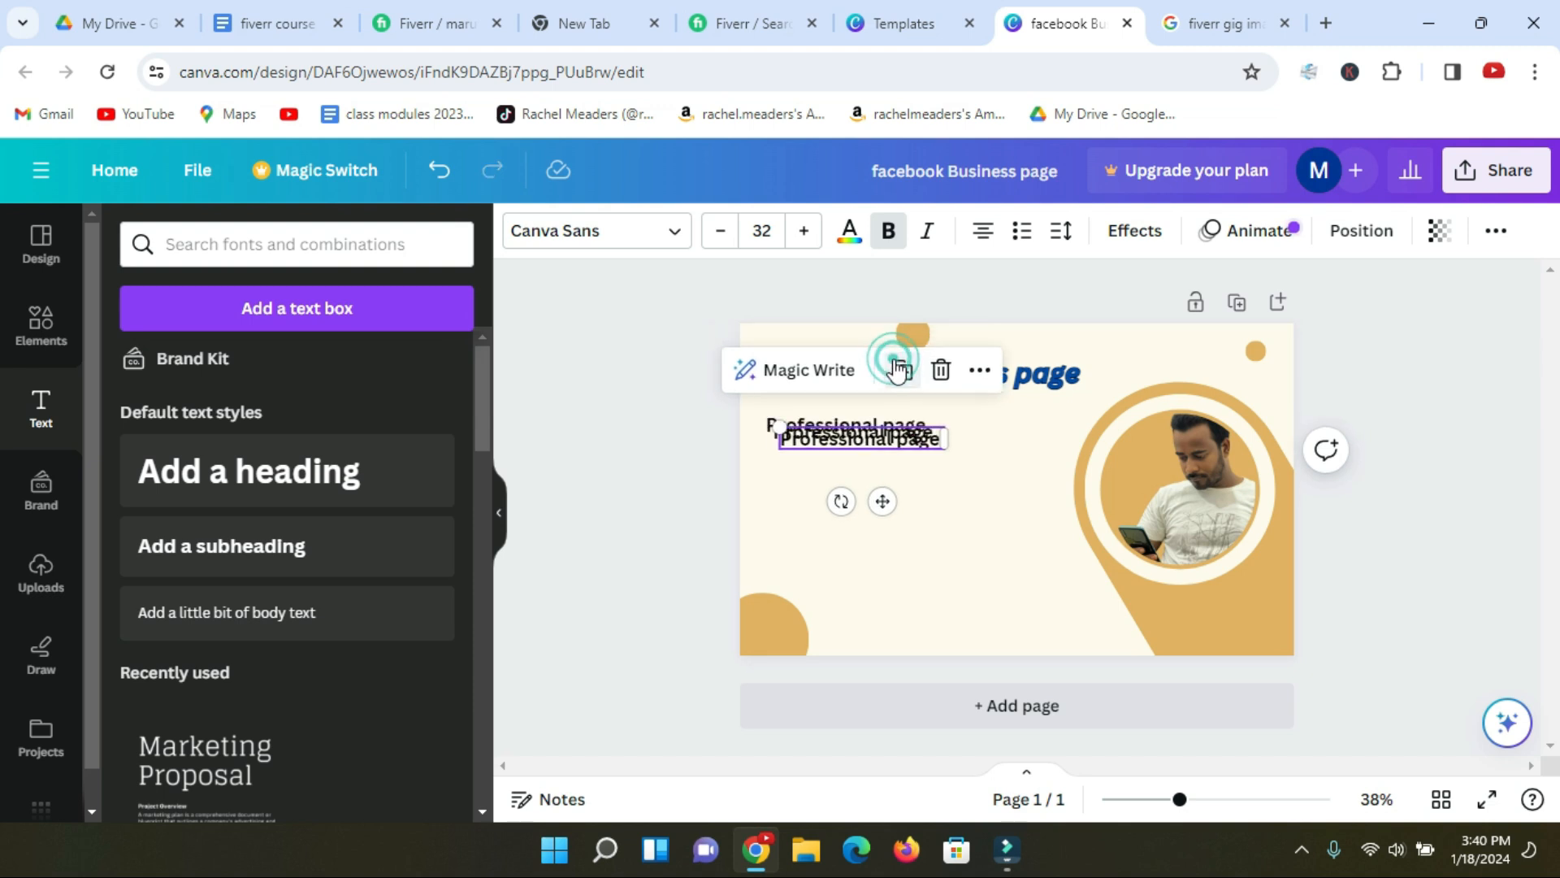
click(899, 373)
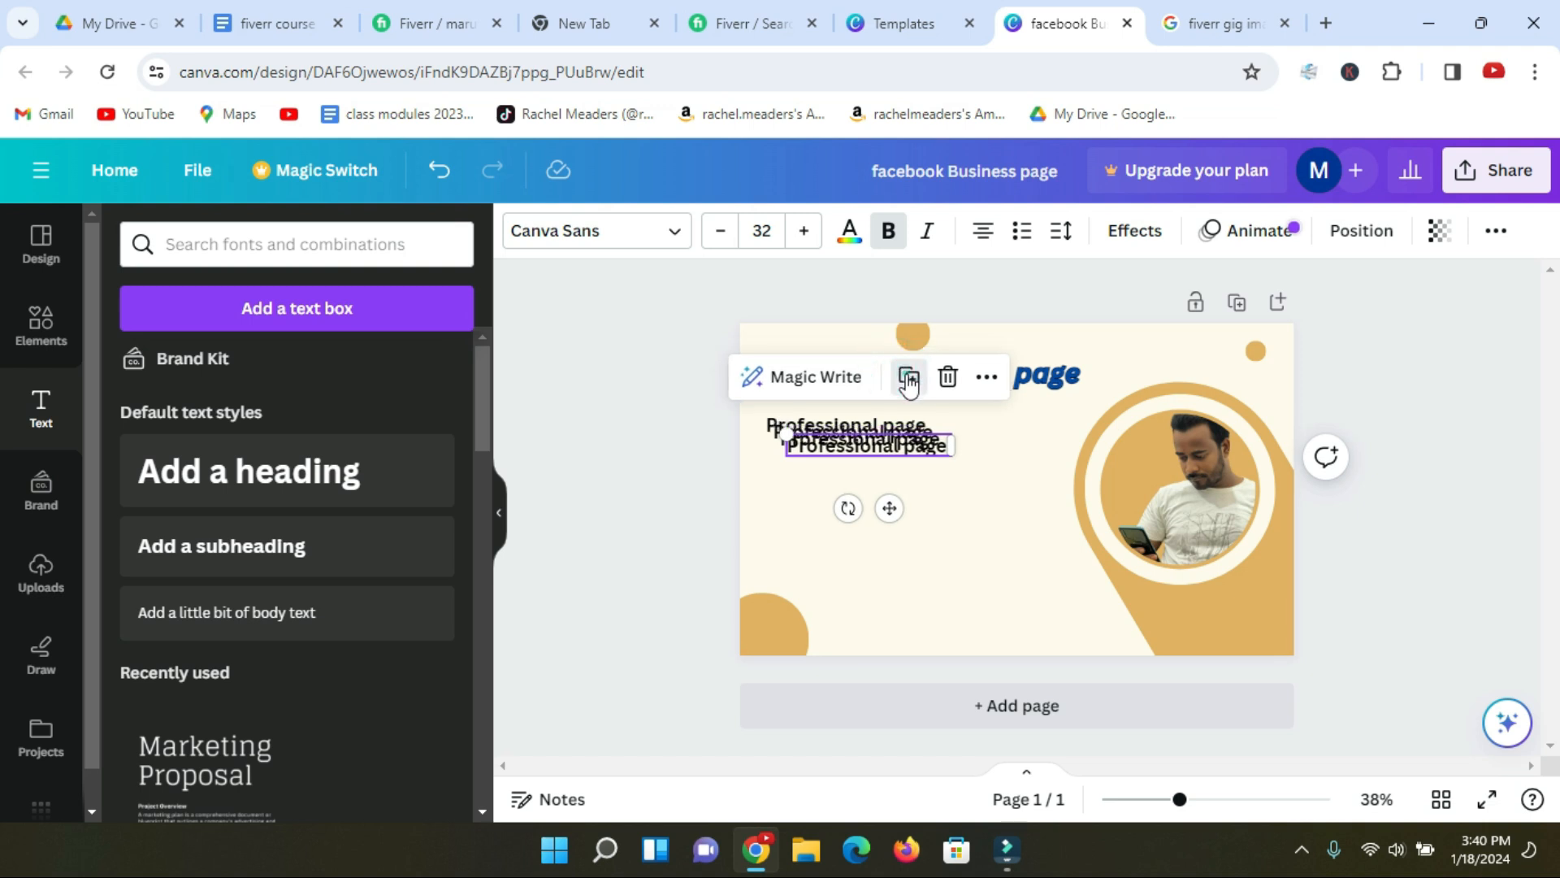
click(899, 372)
click(634, 433)
drag(862, 450, 840, 526)
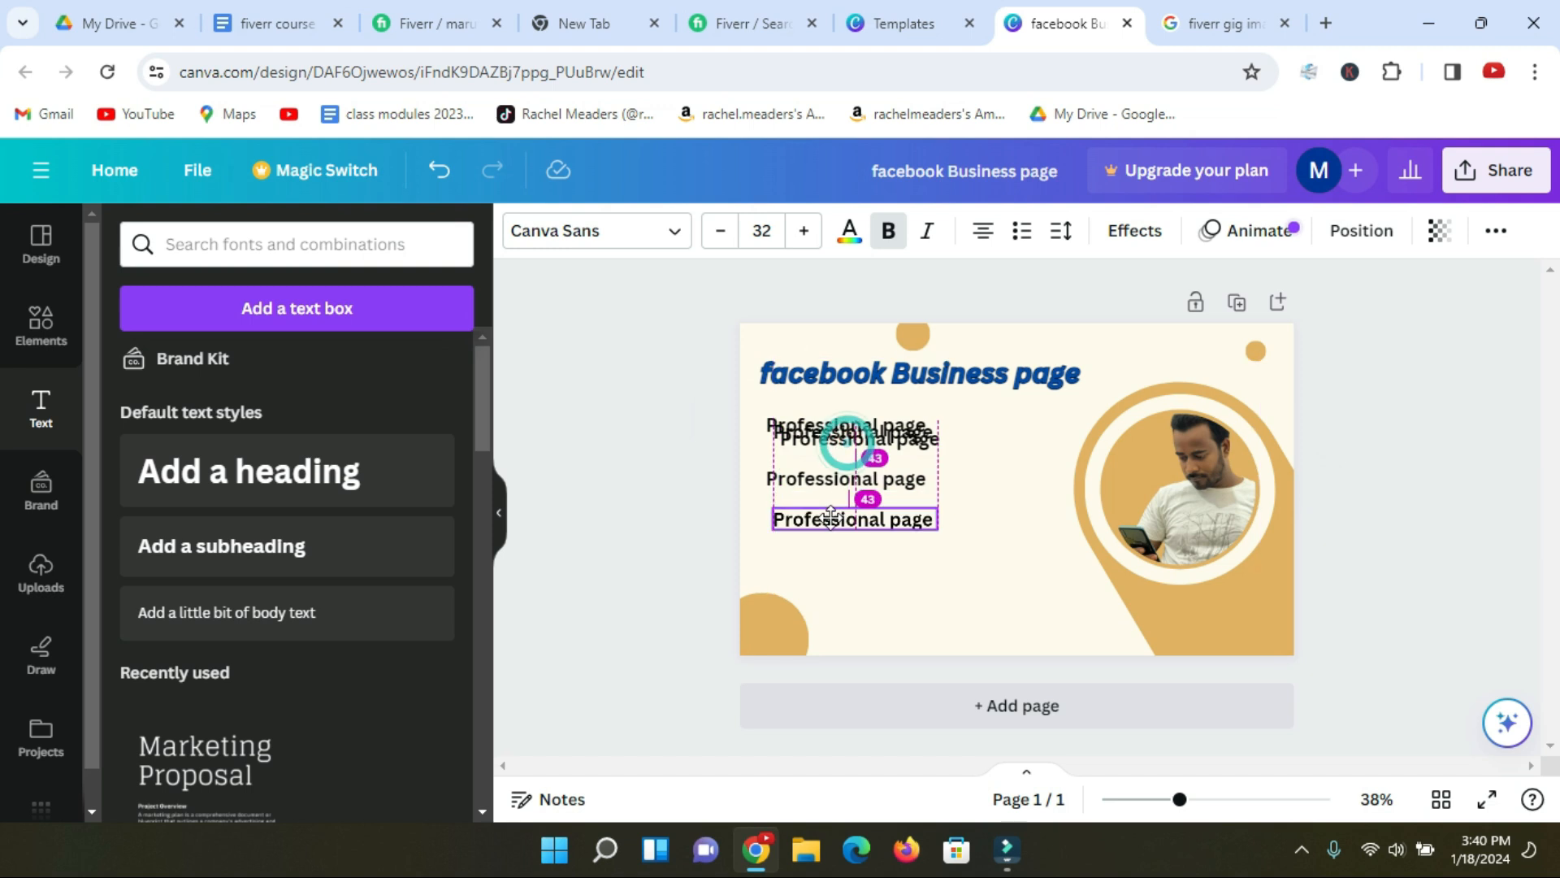
click(1045, 413)
click(652, 480)
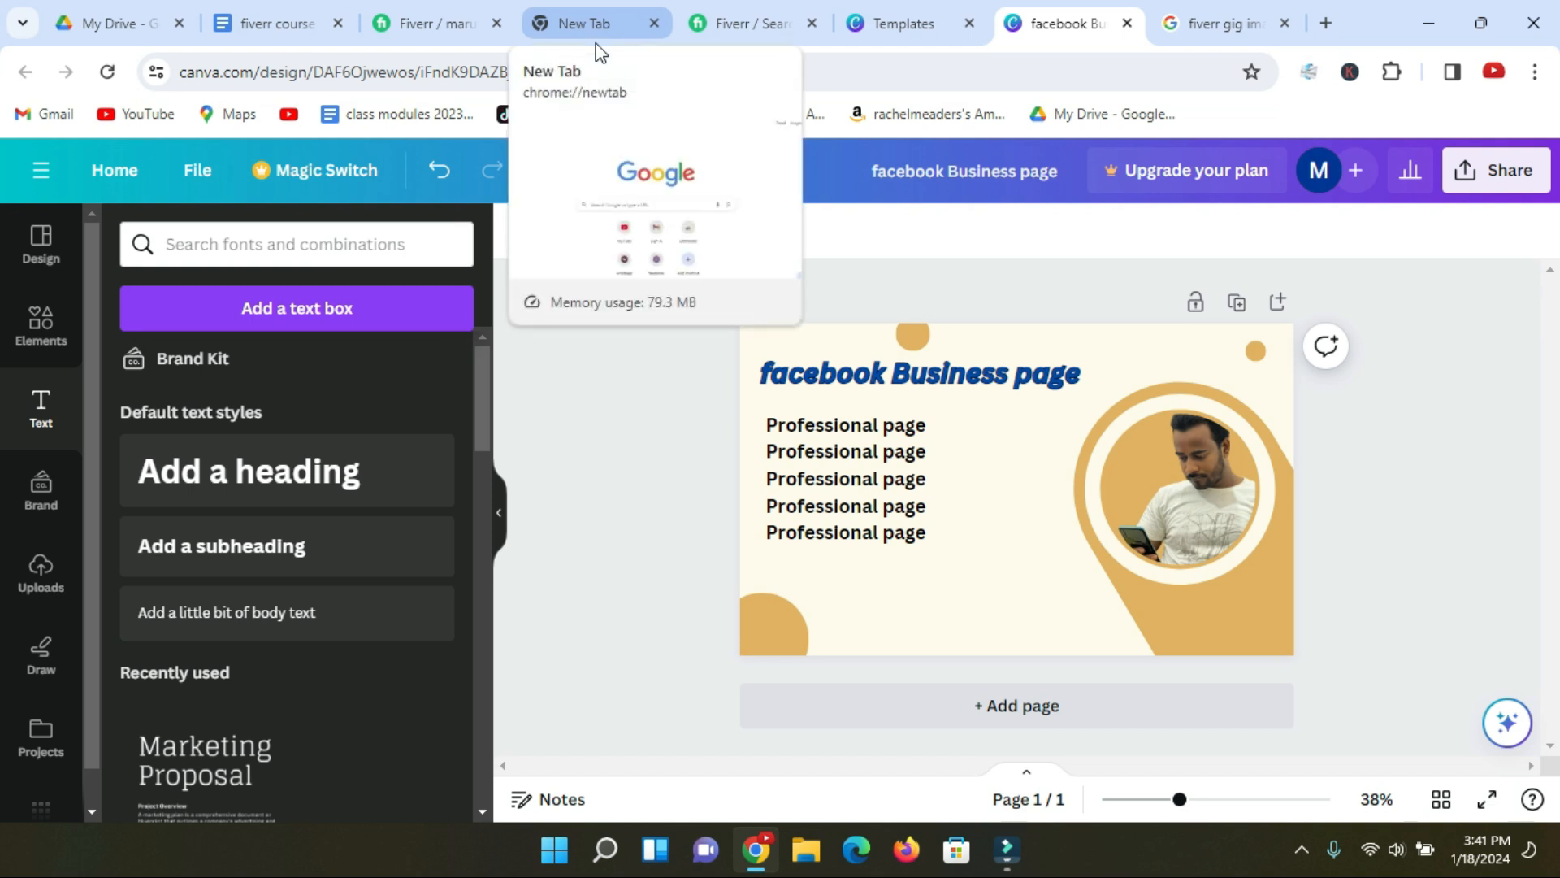
Replace the second subheading line with "Premium cover photo" and align it with the left edge of the list
double_click(832, 455)
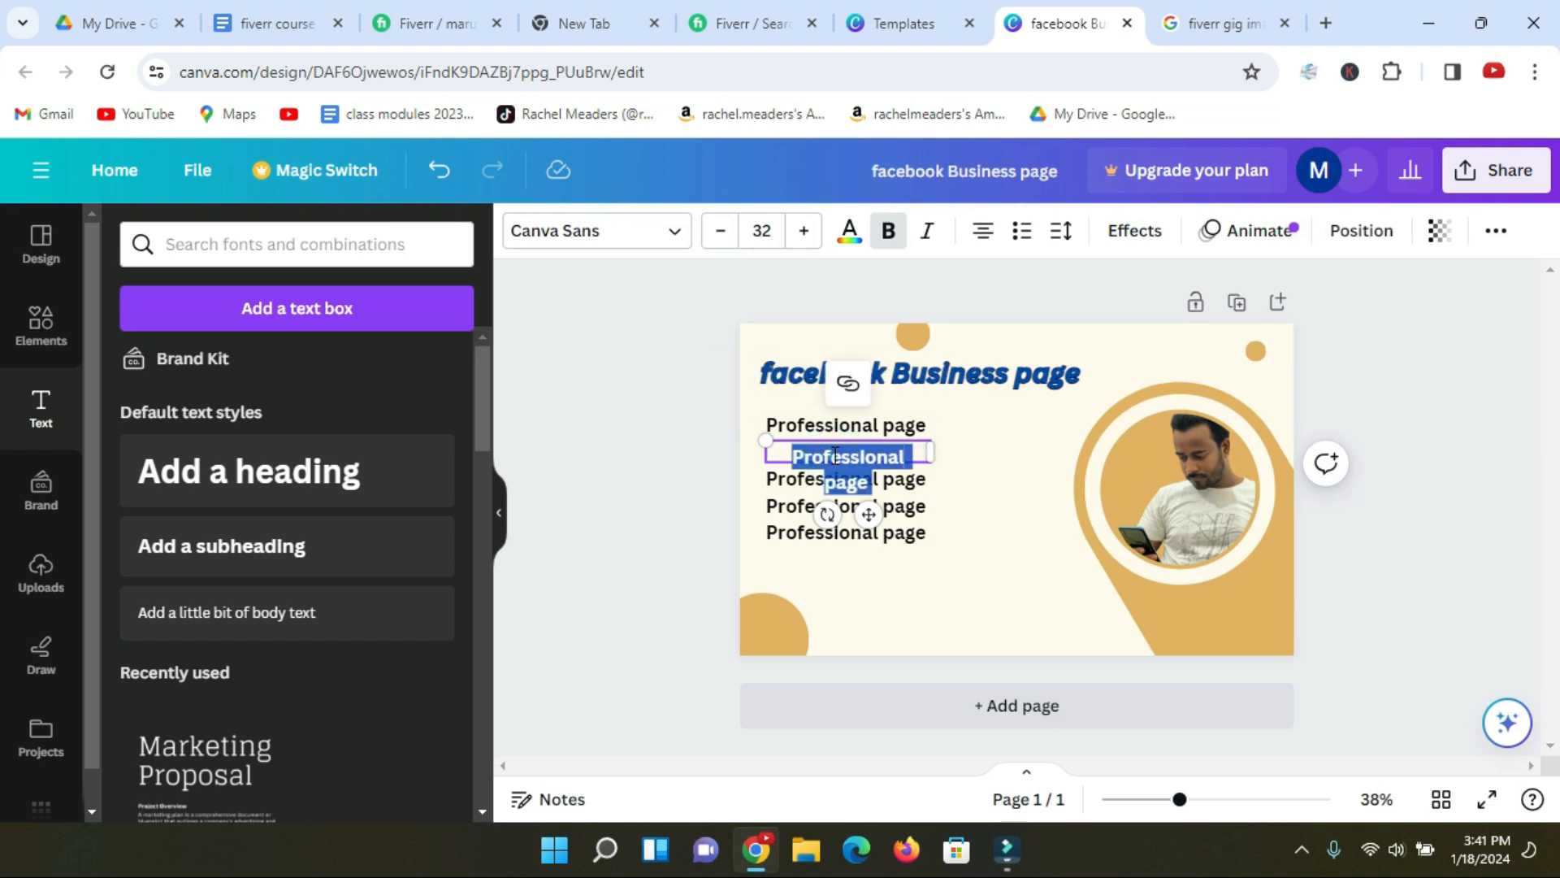
text(Premium co)
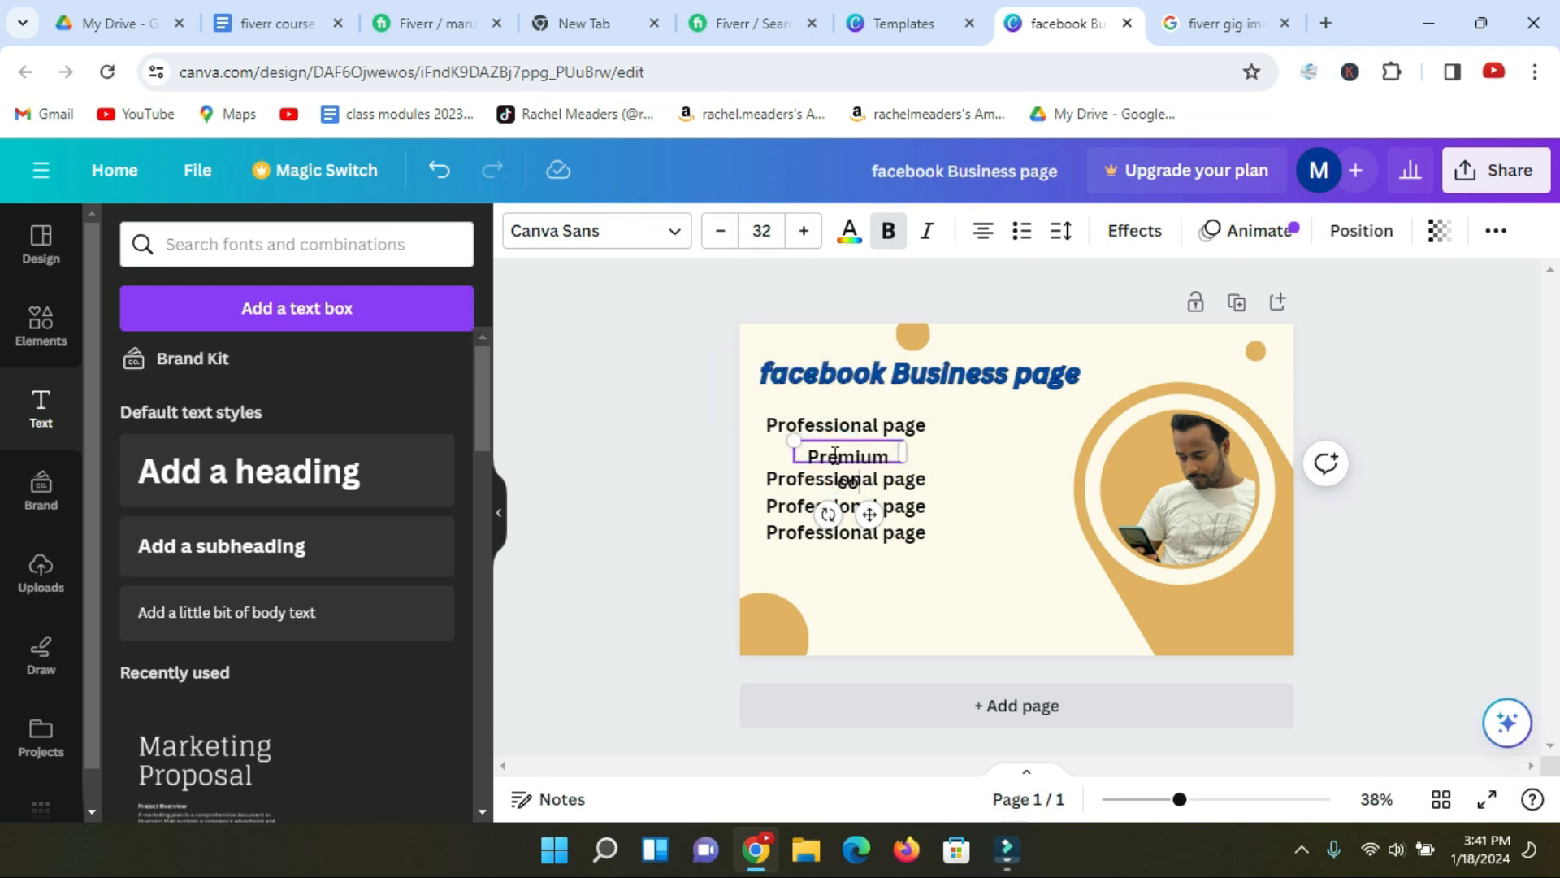
text(ver)
text( pn)
text(oto)
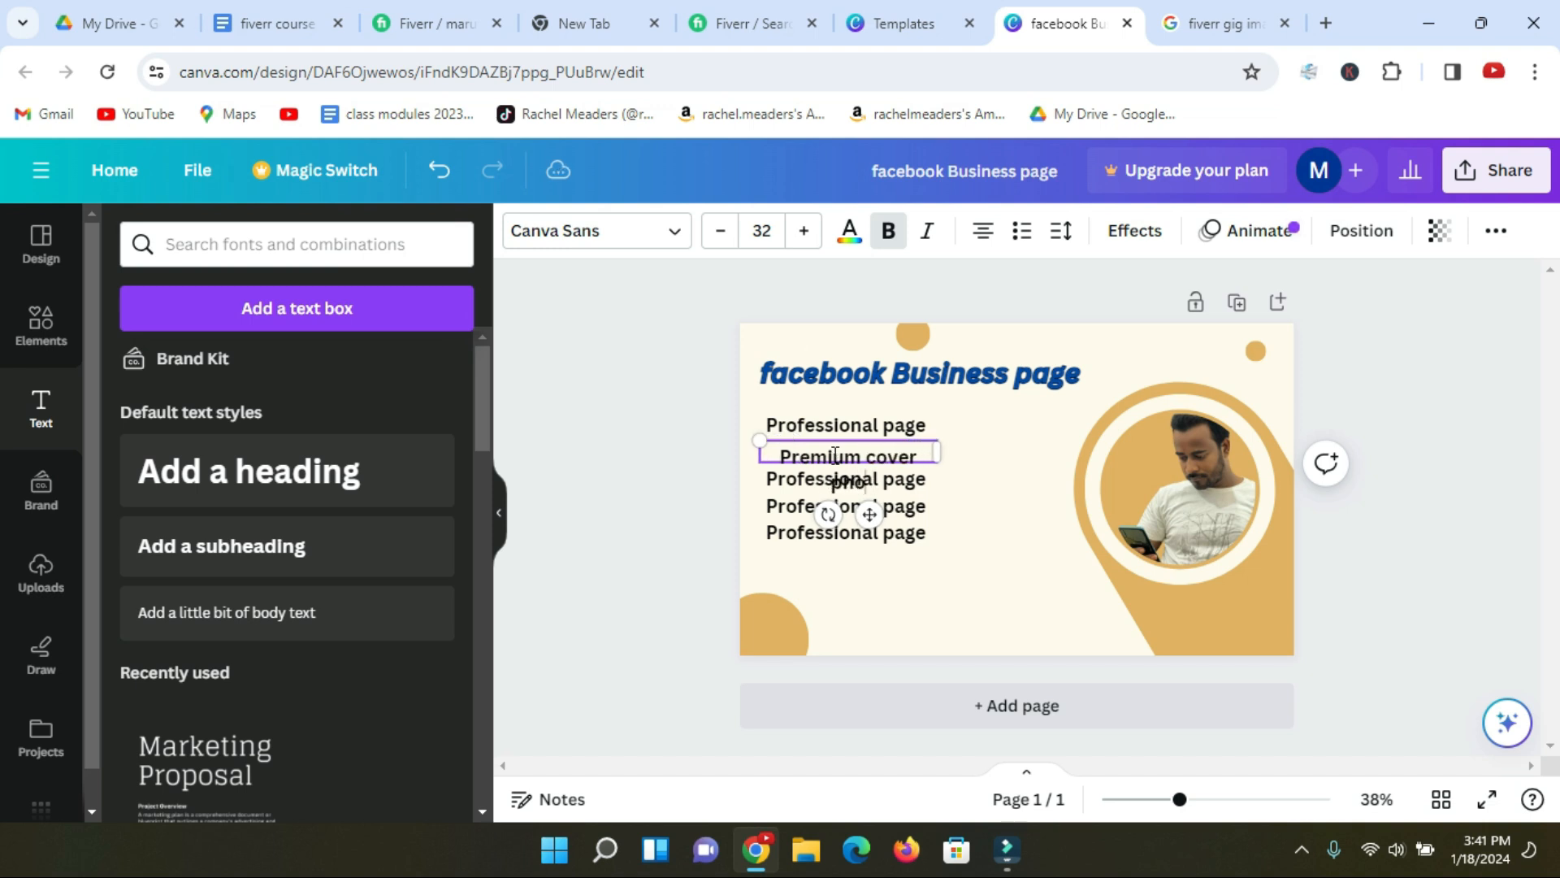
click(1003, 504)
drag(815, 457, 830, 460)
click(642, 436)
Replace the third subheading line with "Custom FAQ" and align it with the left edge and line spacing of the list
click(811, 484)
click(811, 484)
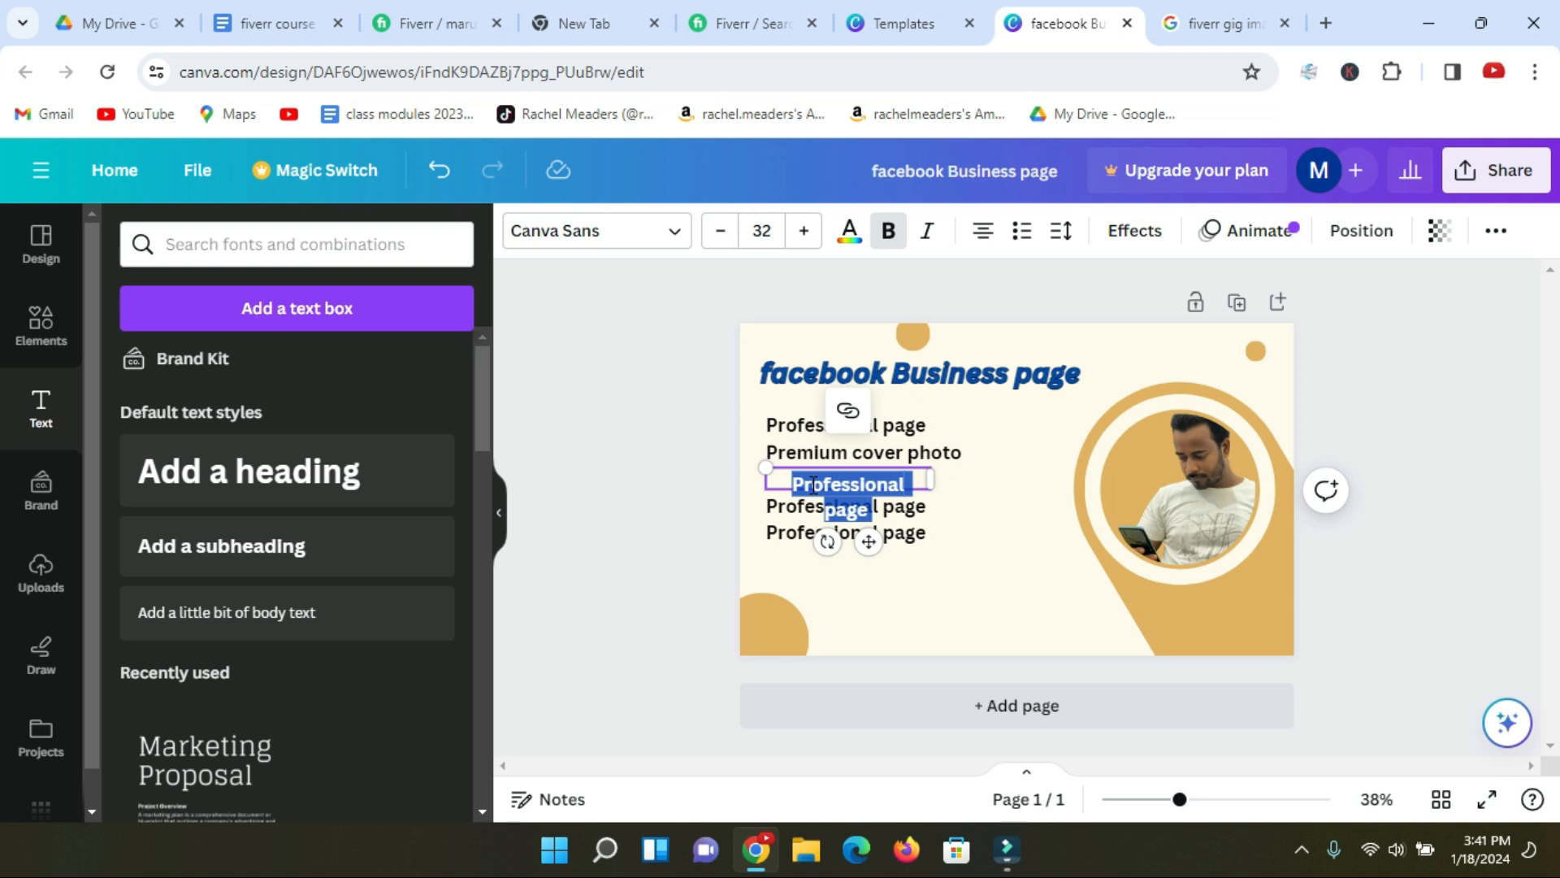
text(Custom FAQ)
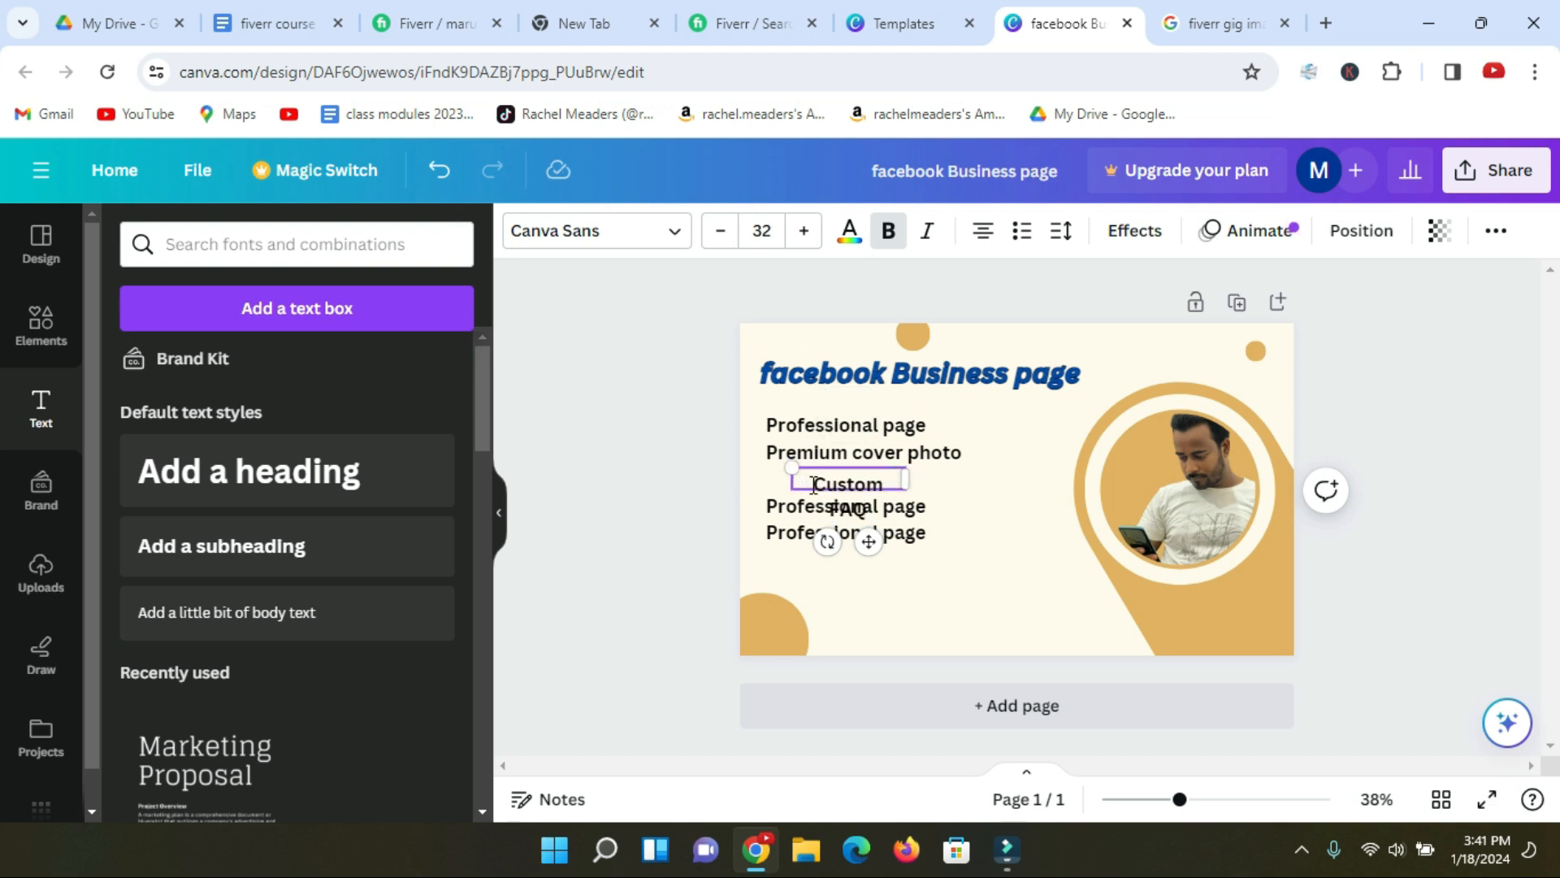
click(987, 512)
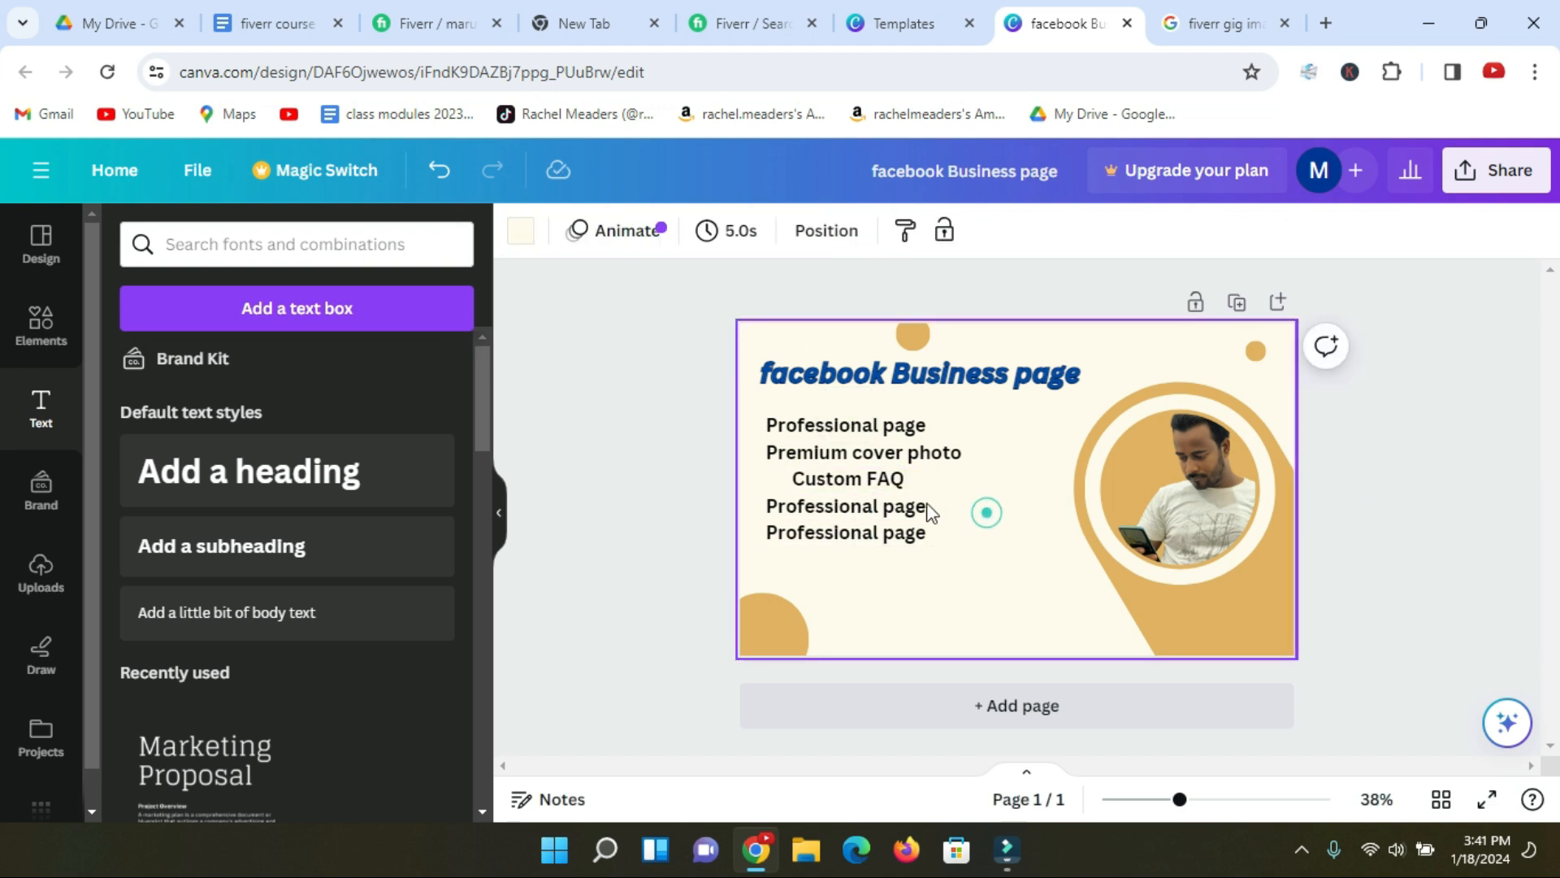
drag(854, 479, 829, 483)
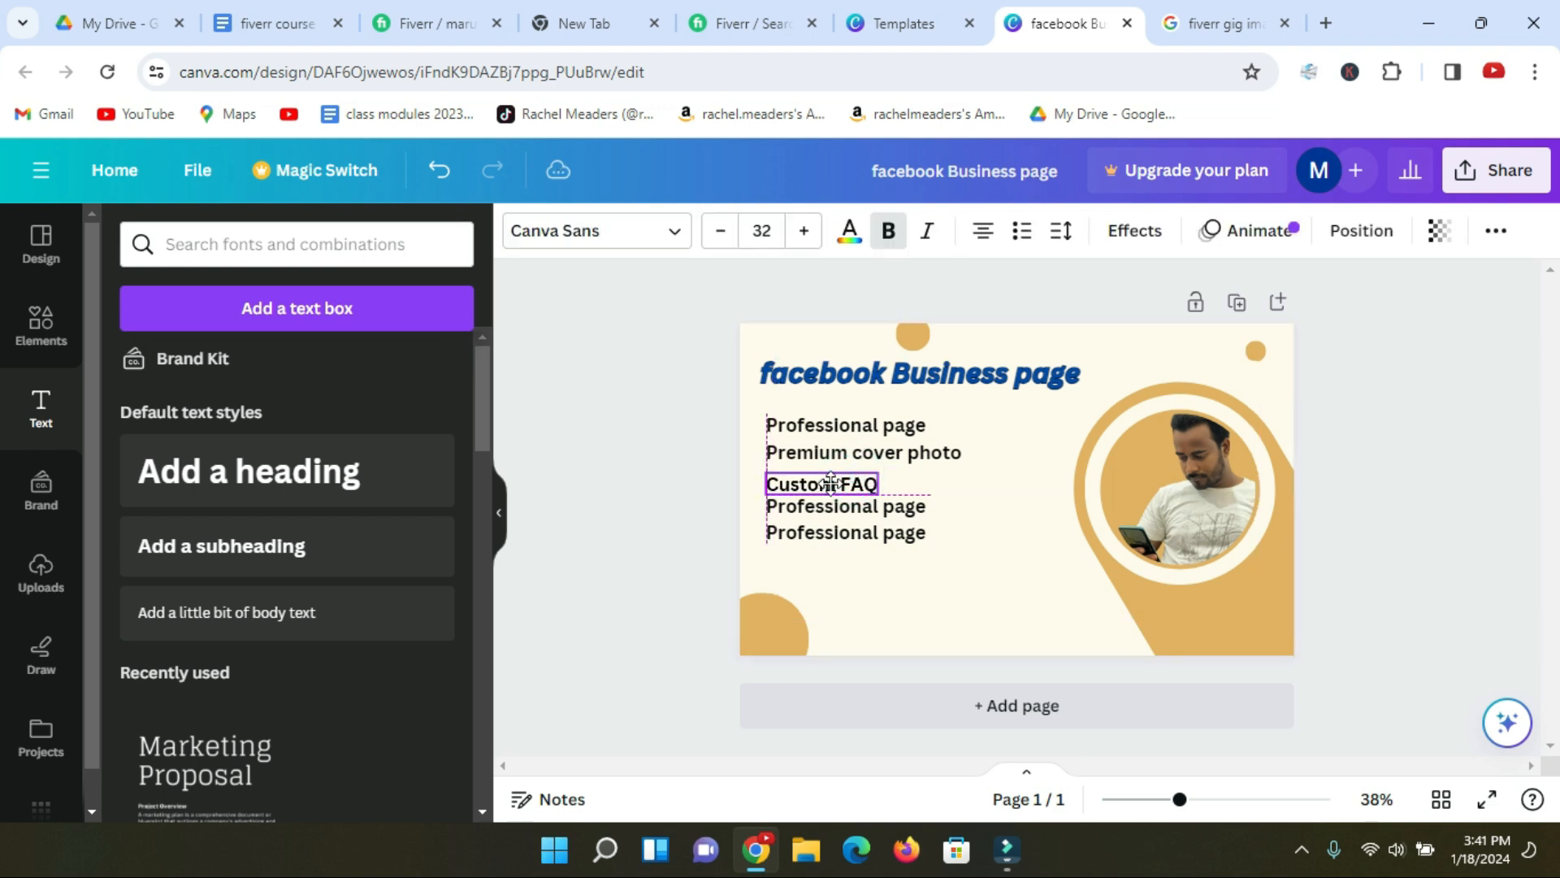
click(1009, 518)
drag(843, 485, 842, 480)
click(971, 530)
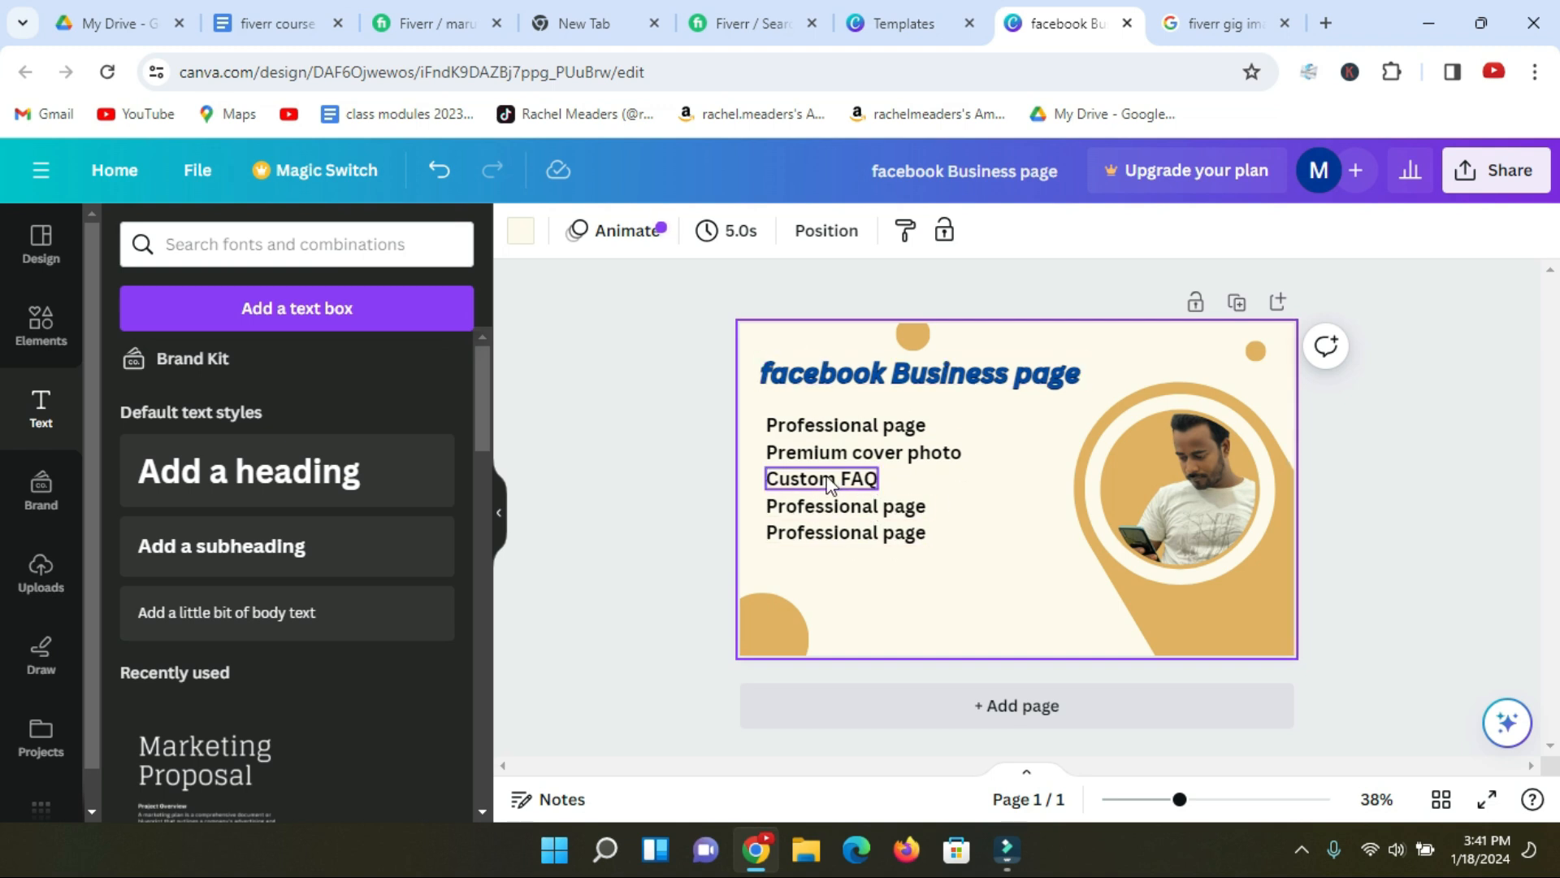
click(615, 421)
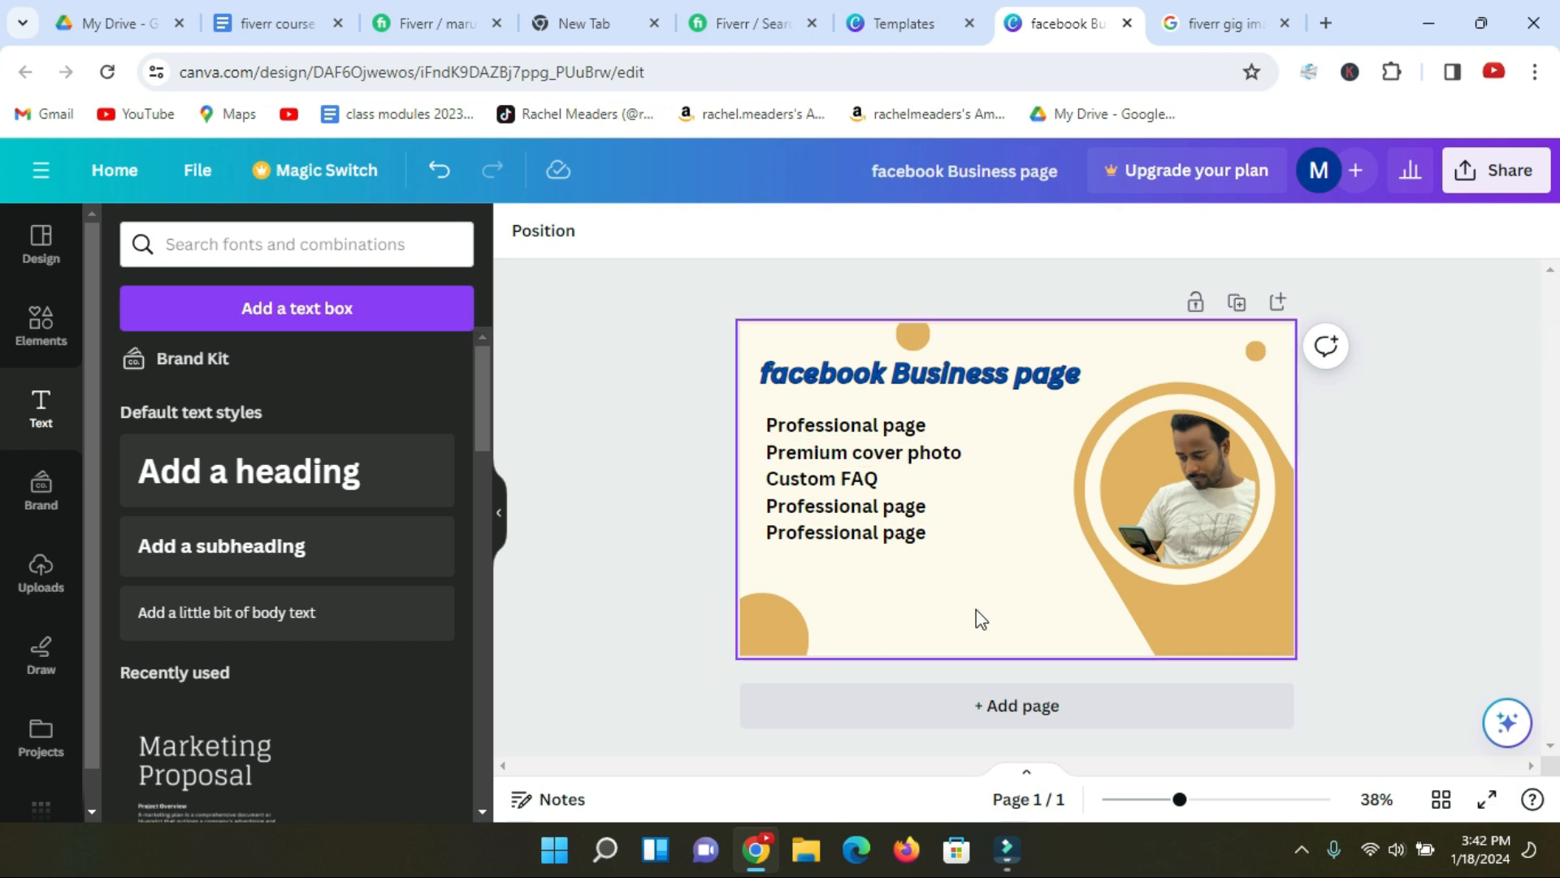
Look through the font combinations, uploaded images and available elements for further items that could decorate the design
scroll(217, 455, down, 1)
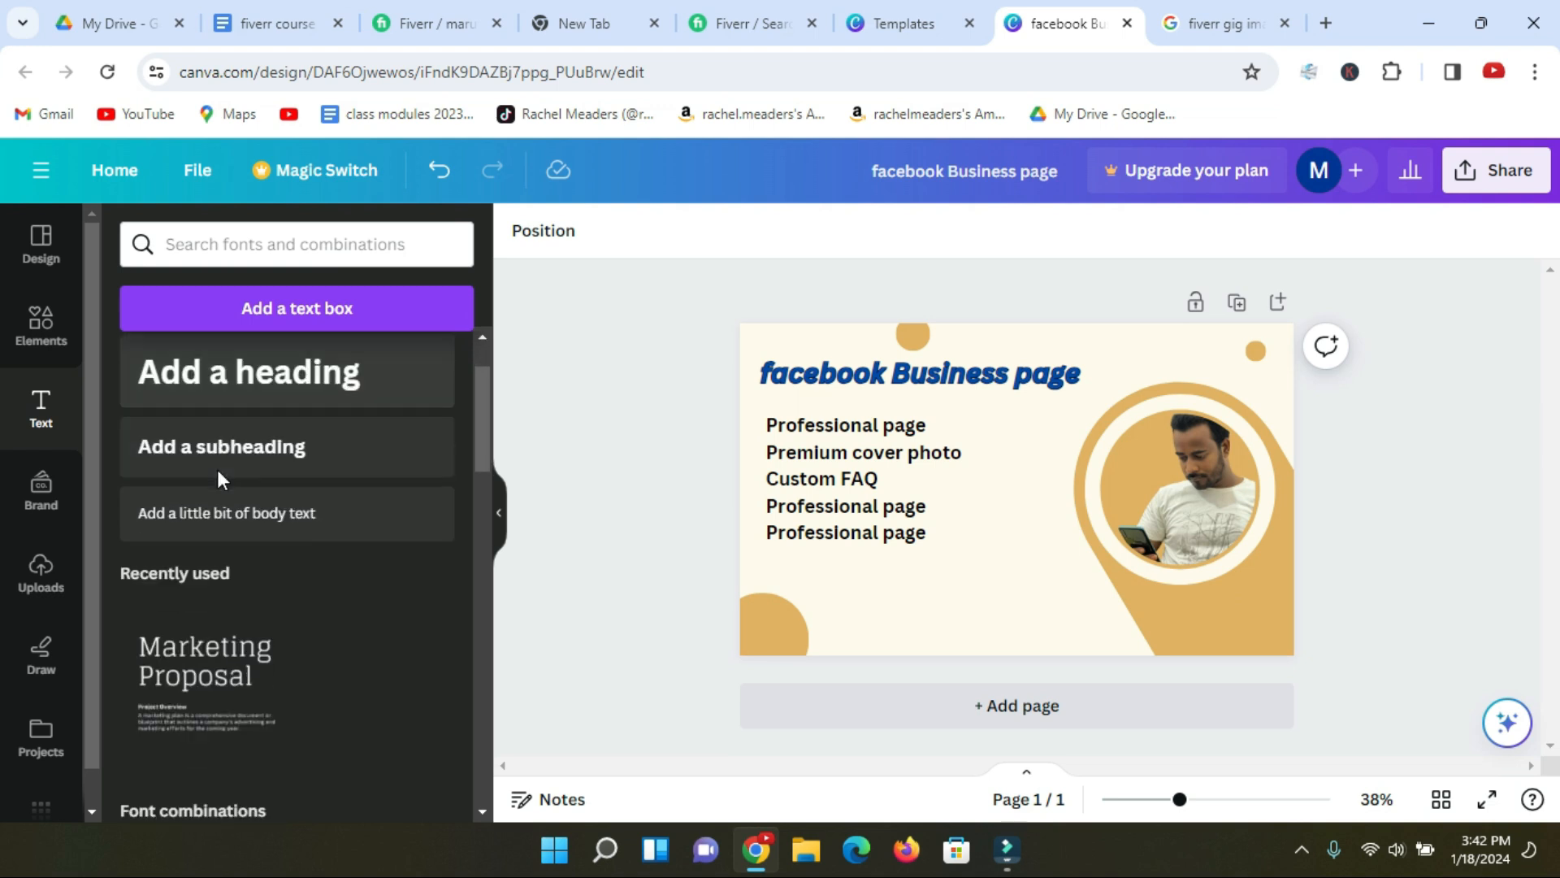
scroll(228, 484, up, 1)
scroll(236, 504, down, 4)
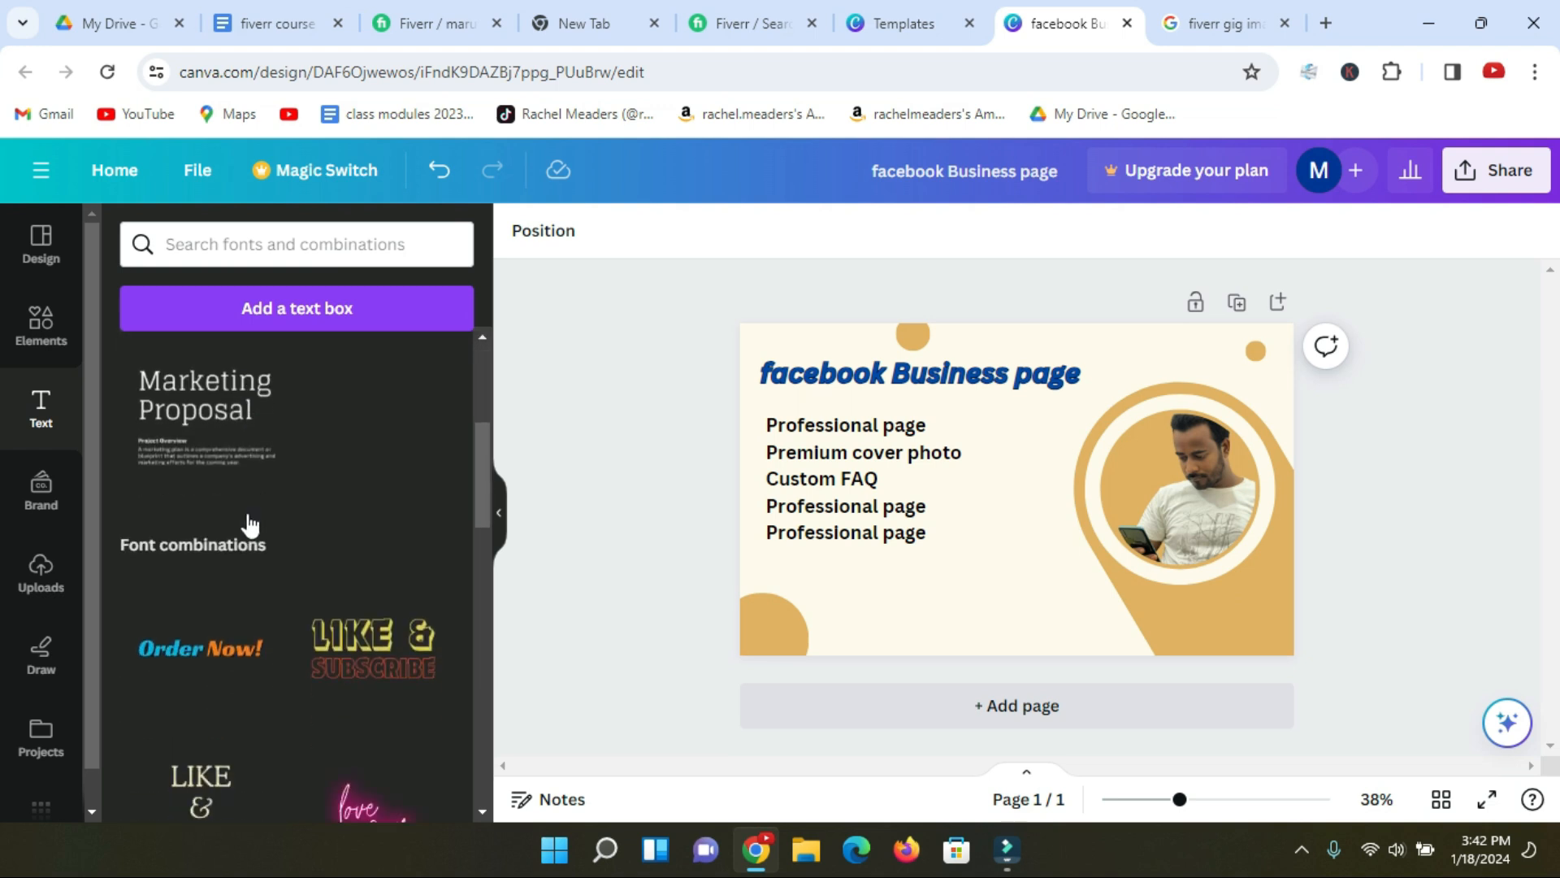
scroll(251, 524, down, 1)
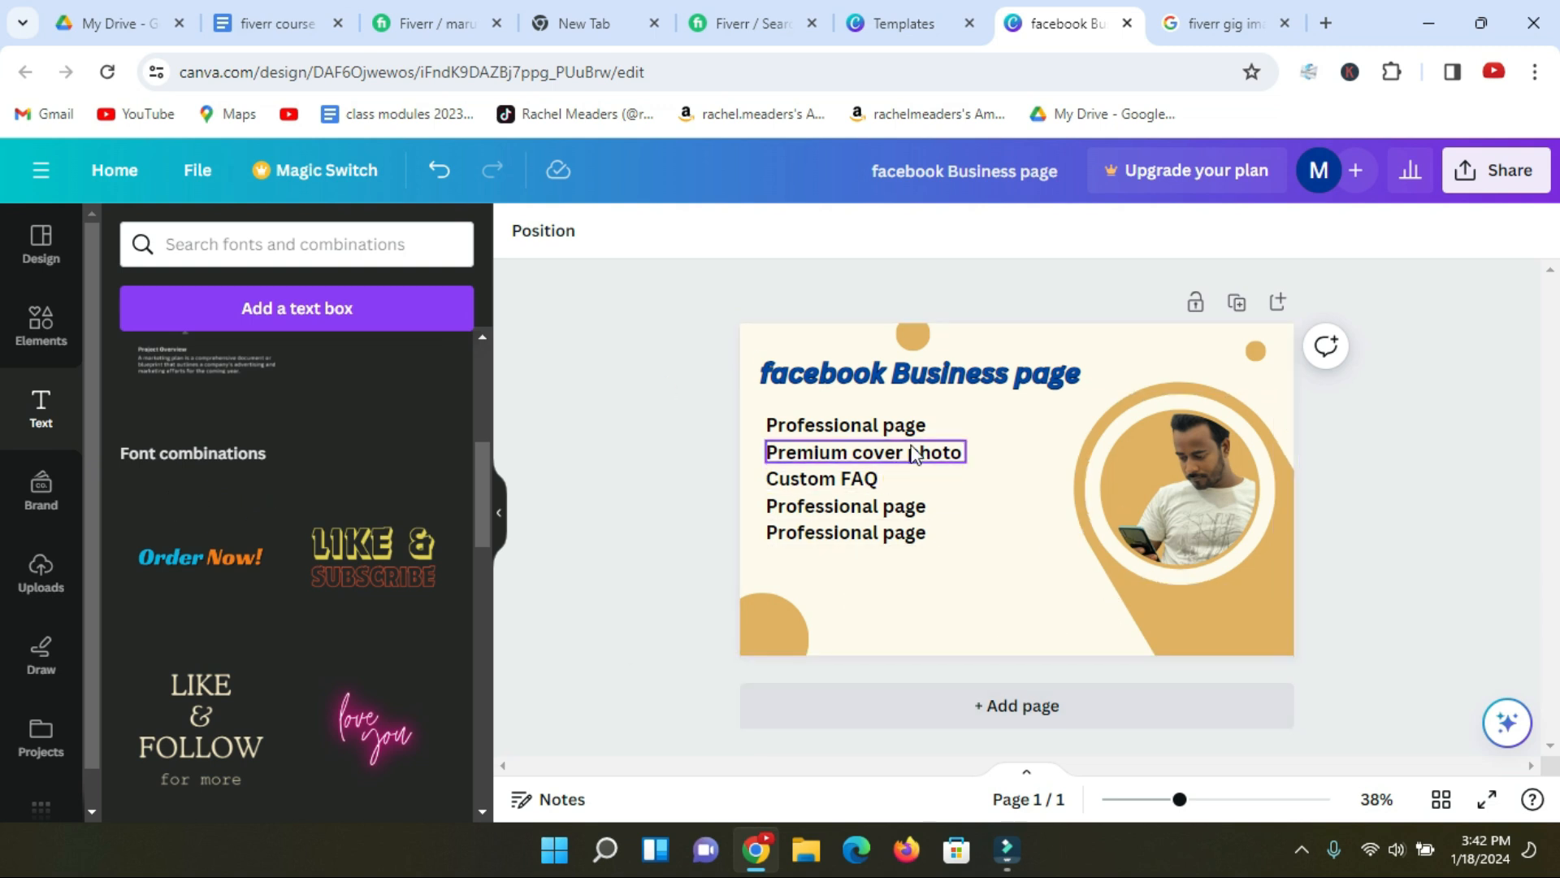
scroll(301, 557, down, 3)
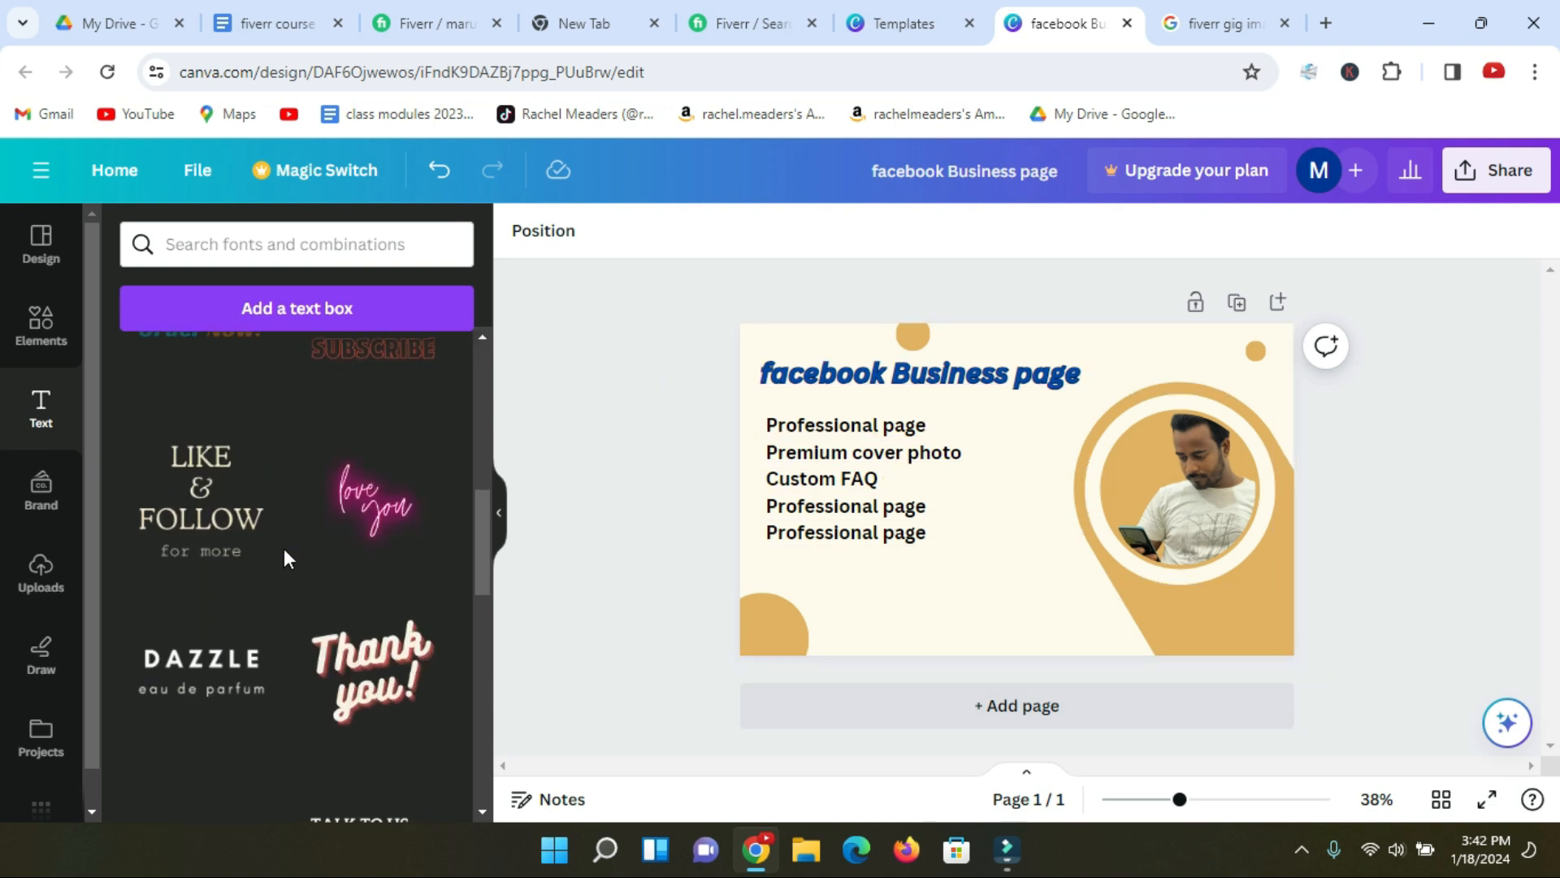
click(38, 574)
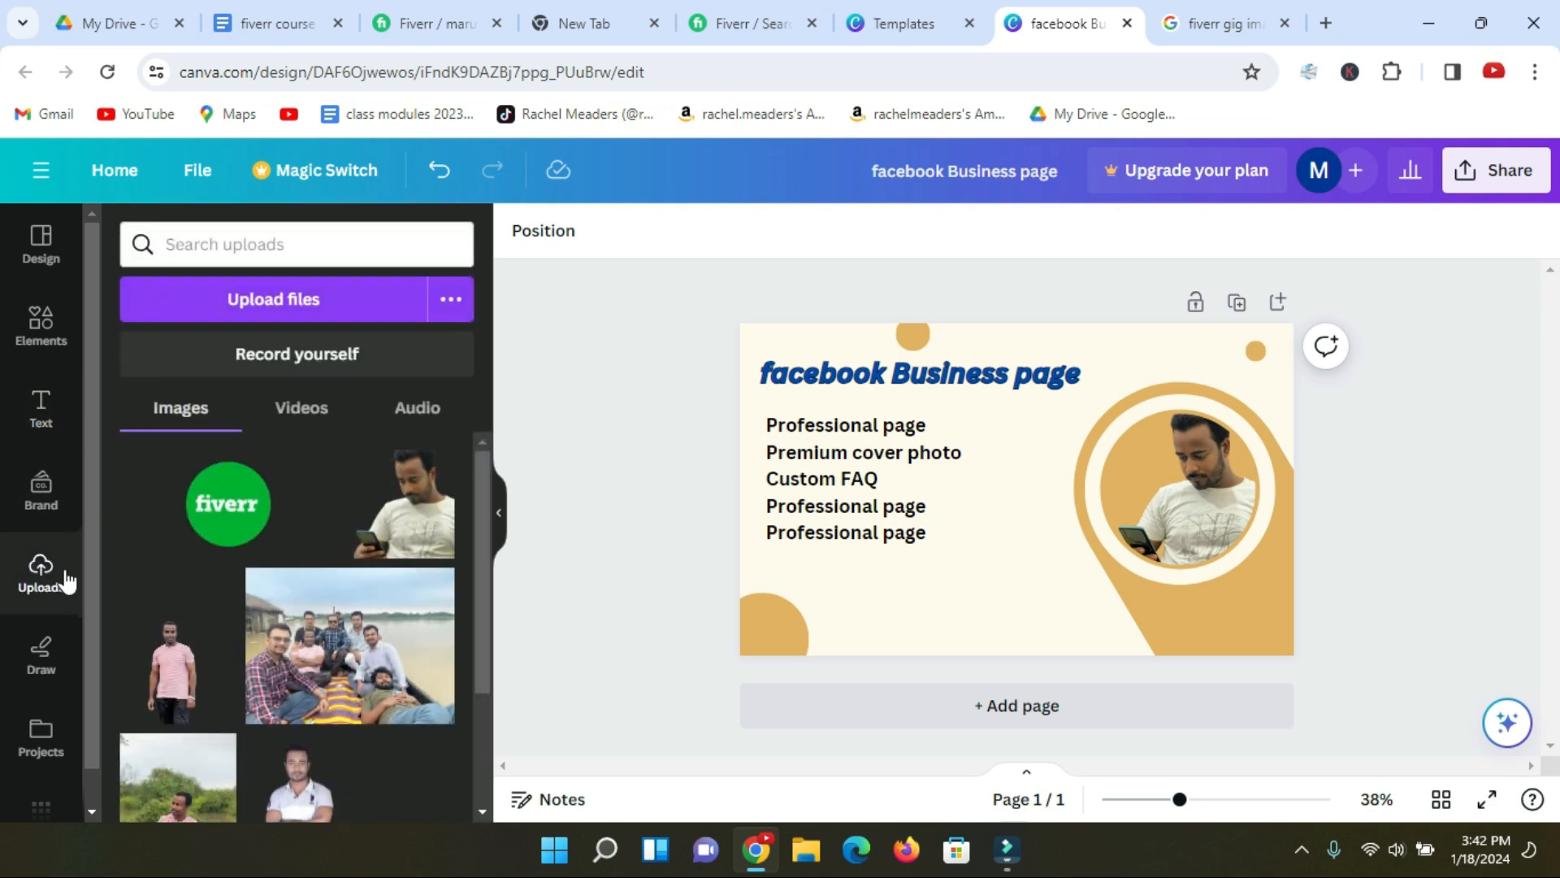
click(40, 405)
click(56, 328)
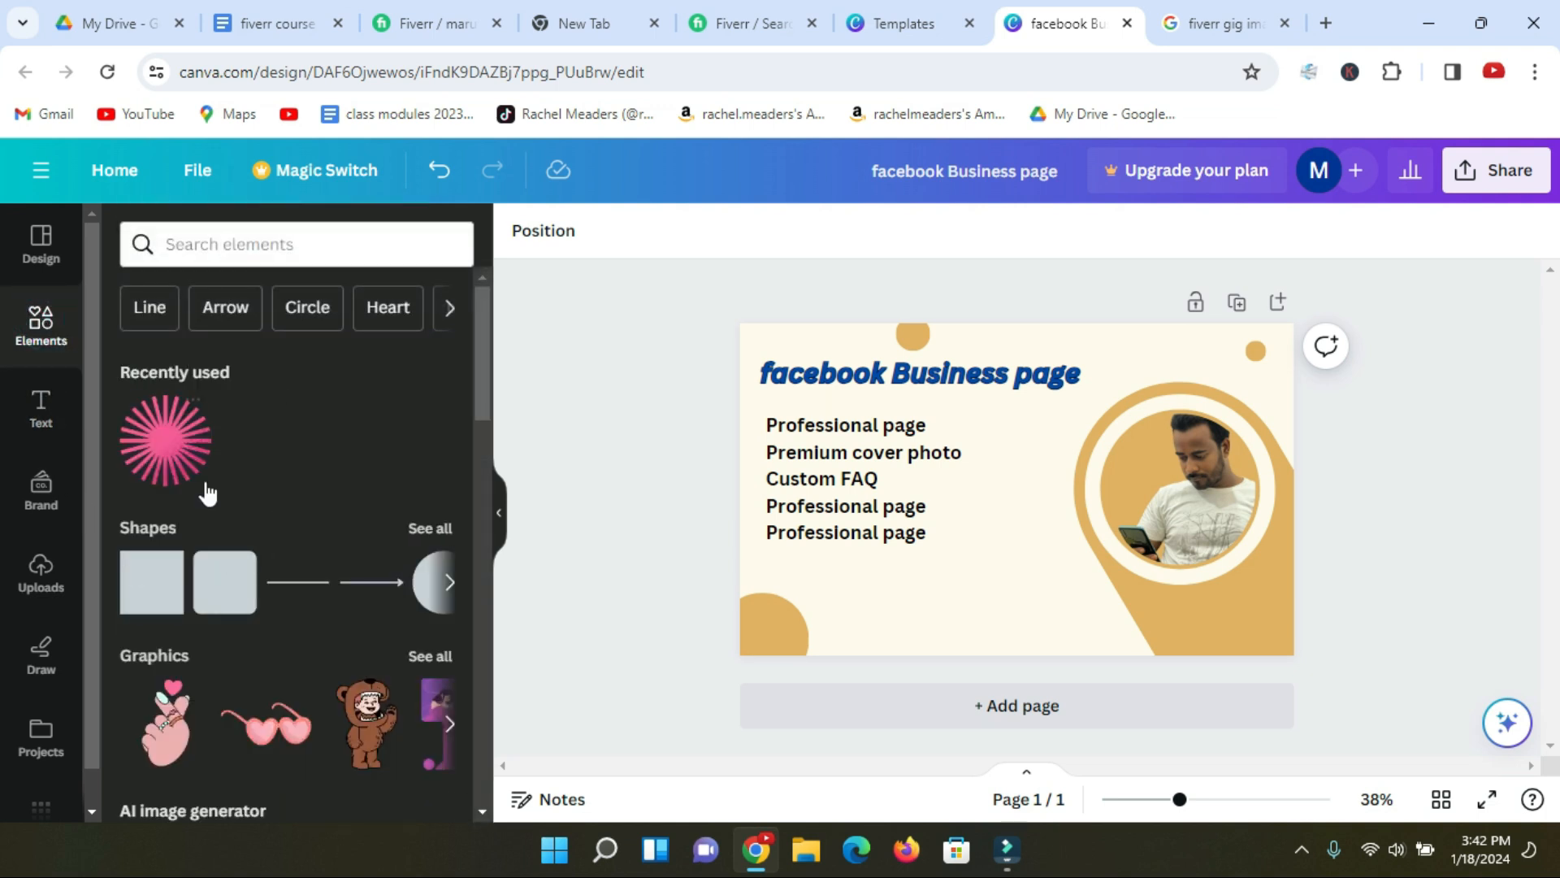
scroll(267, 480, down, 9)
scroll(292, 593, down, 2)
scroll(306, 574, up, 11)
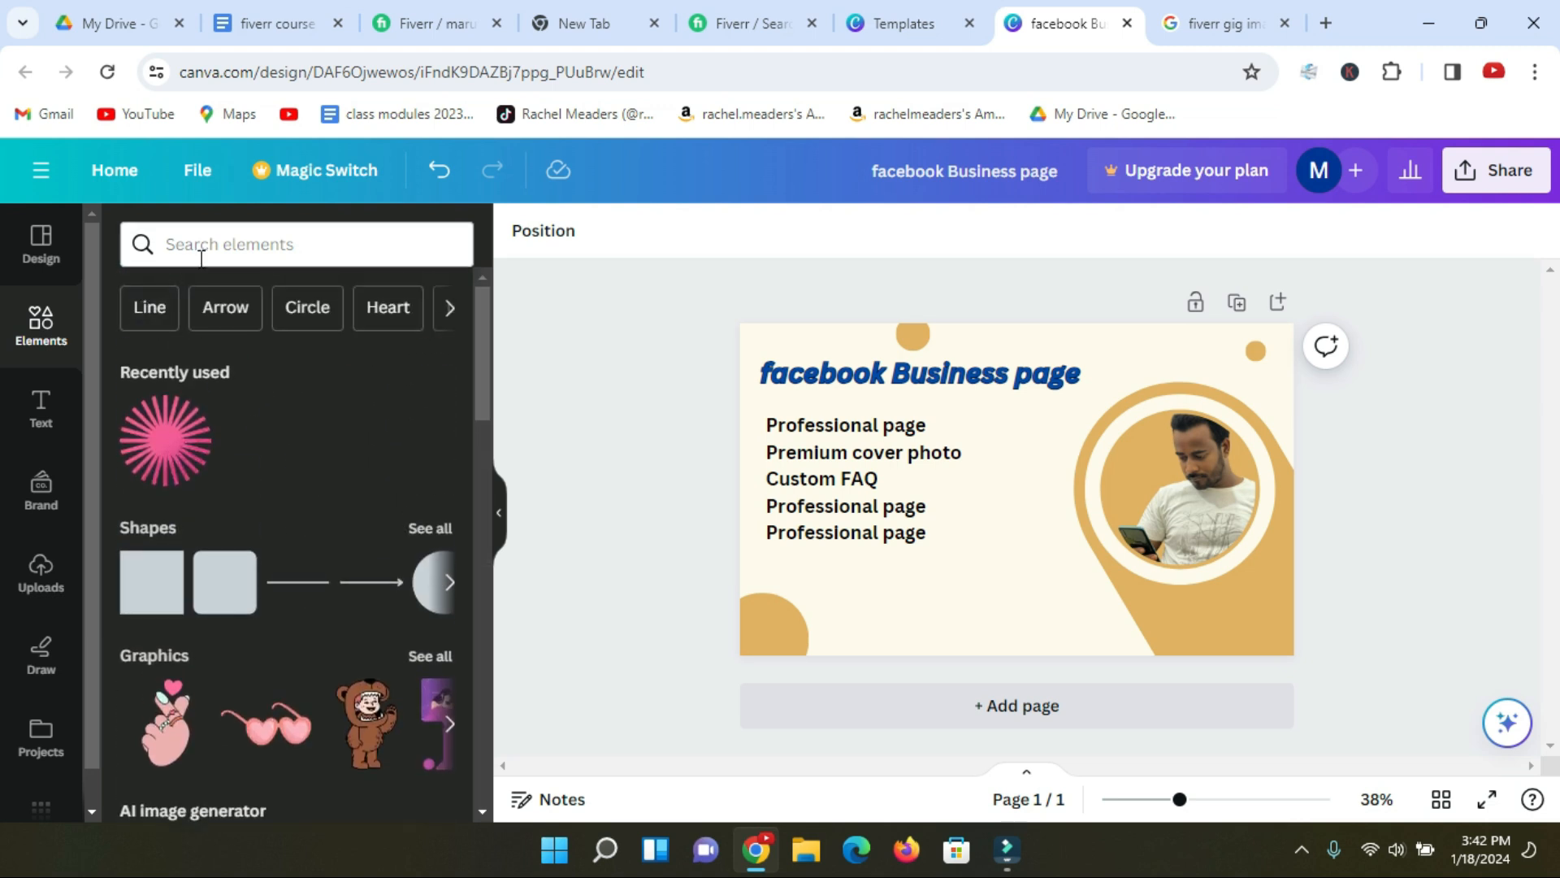
click(254, 252)
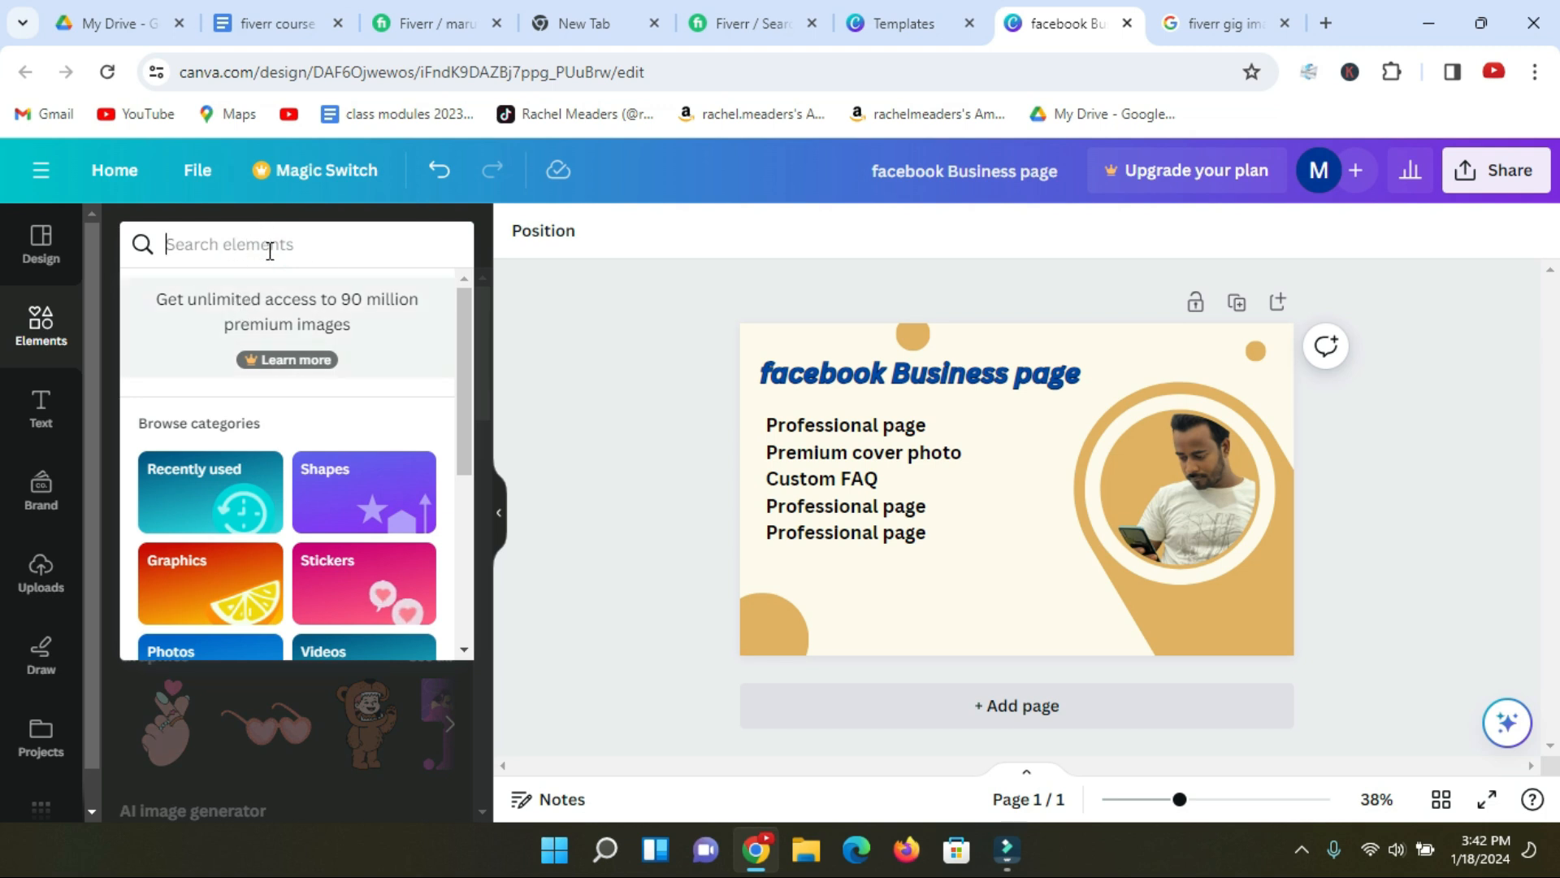
click(620, 453)
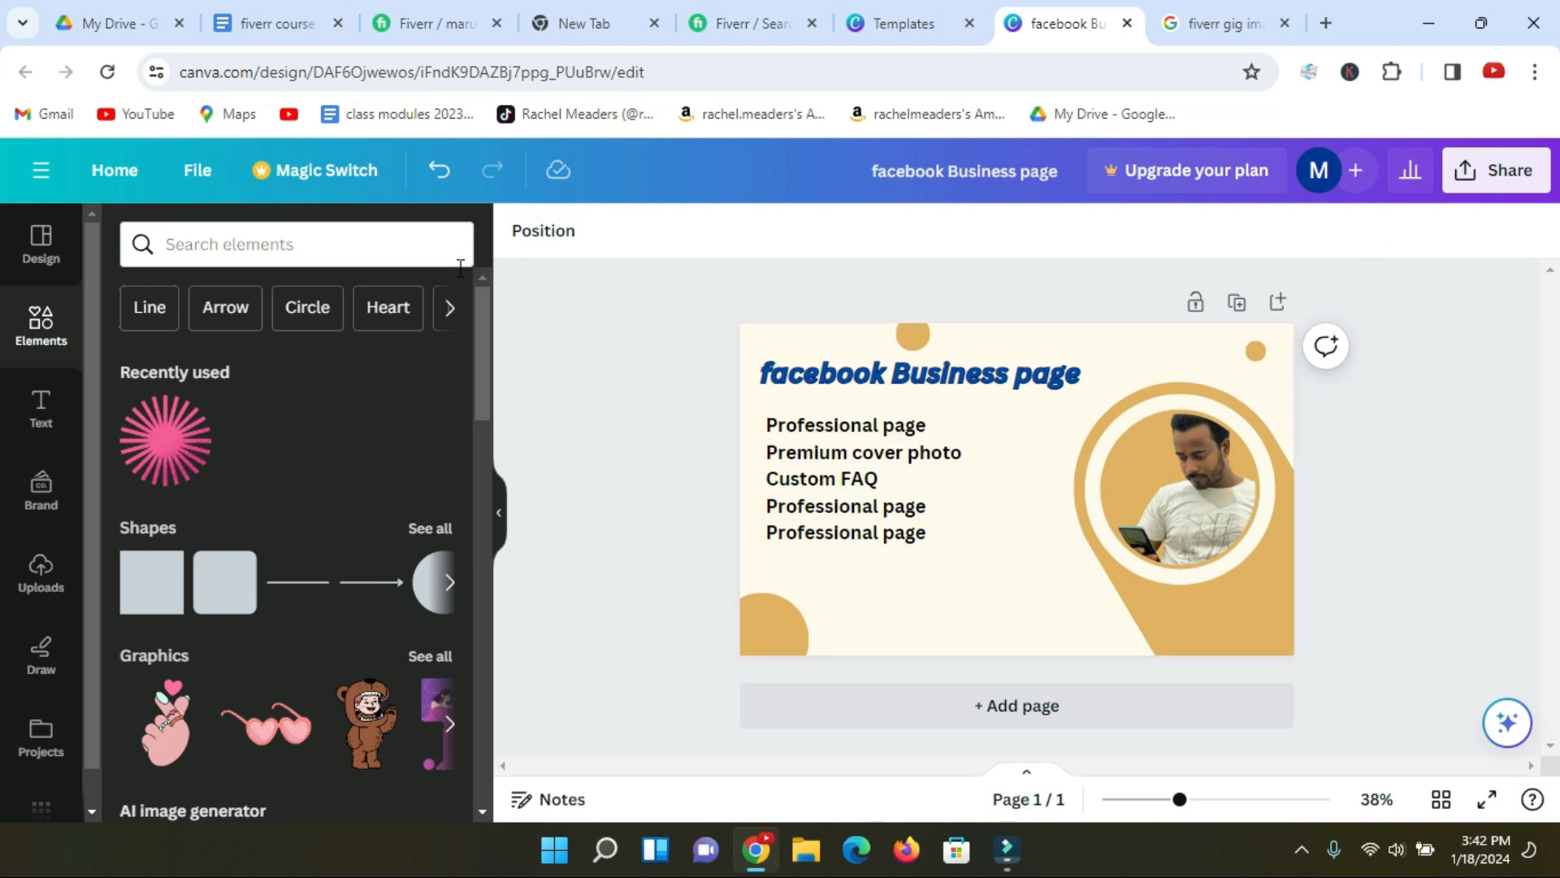
Download the finished design as a JPG file at 1,280 × 769 px
click(1510, 180)
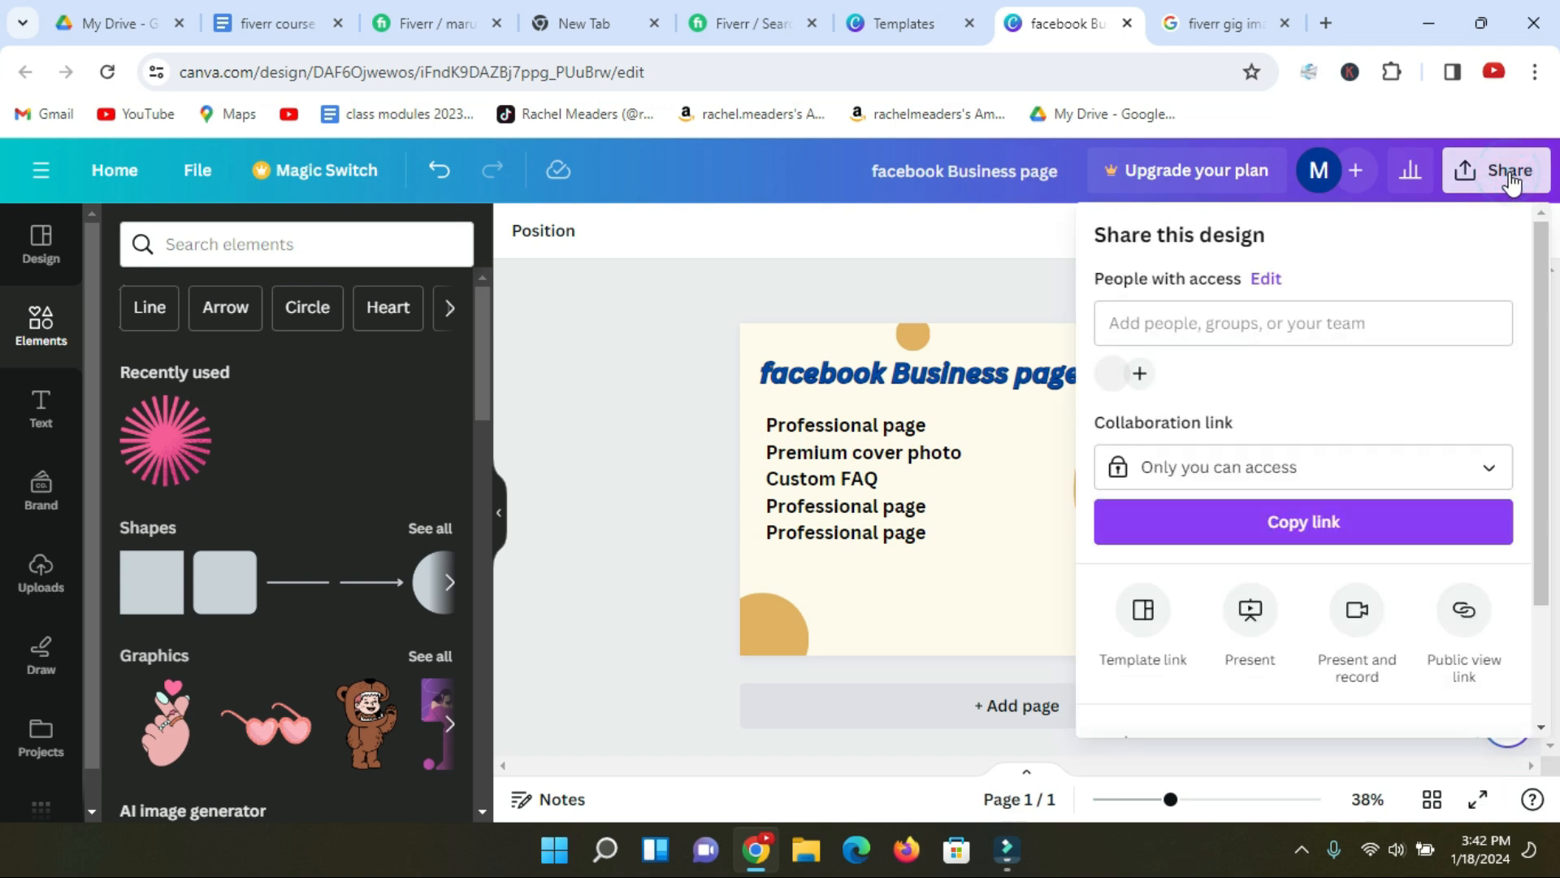
scroll(1280, 329, down, 2)
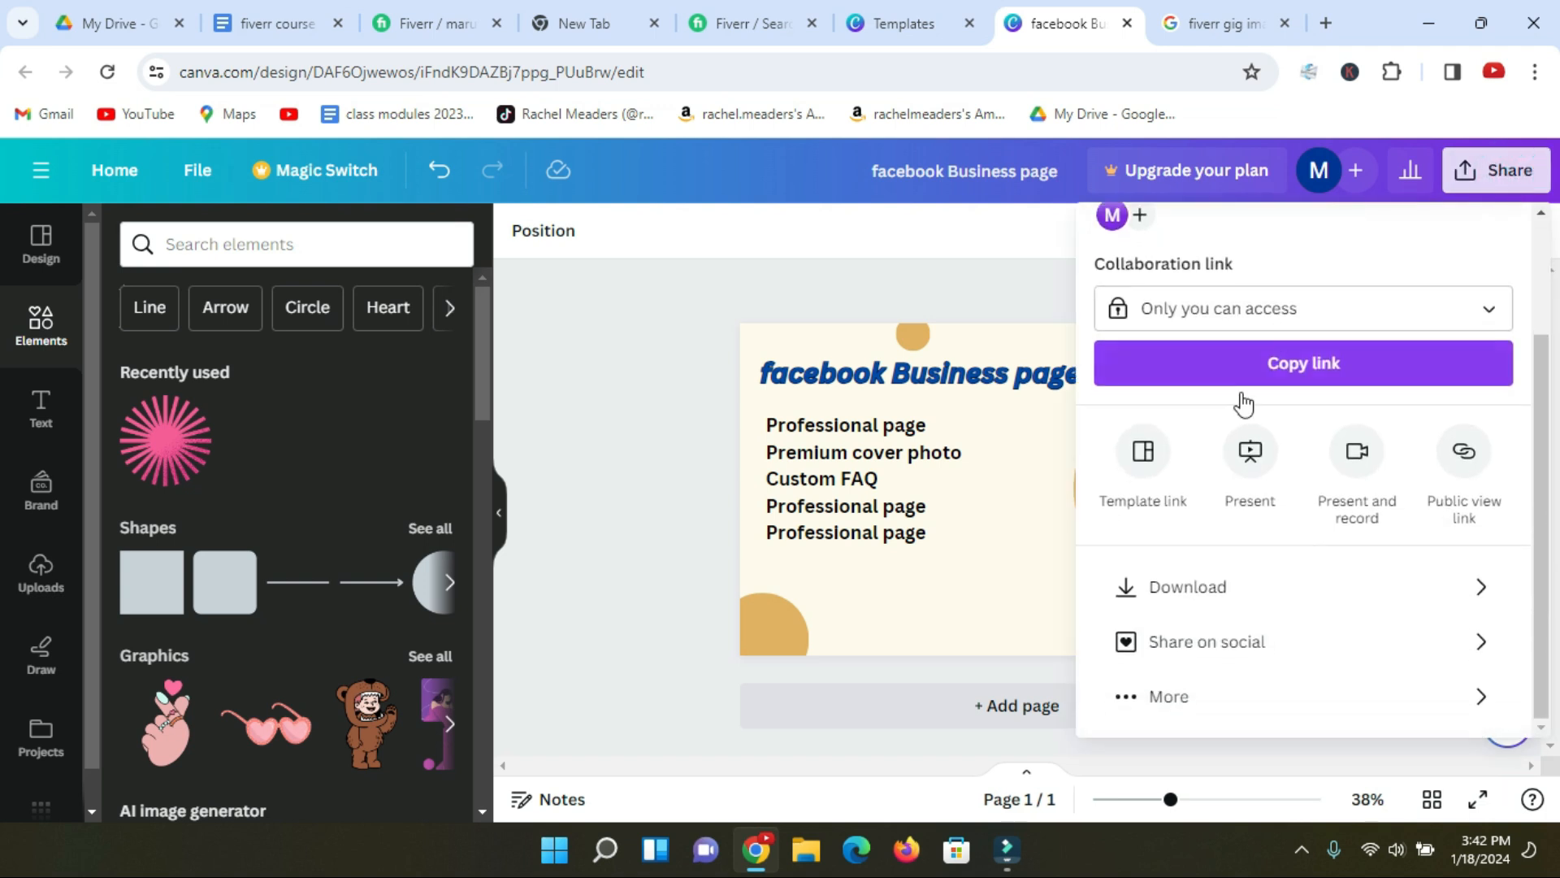
click(1219, 589)
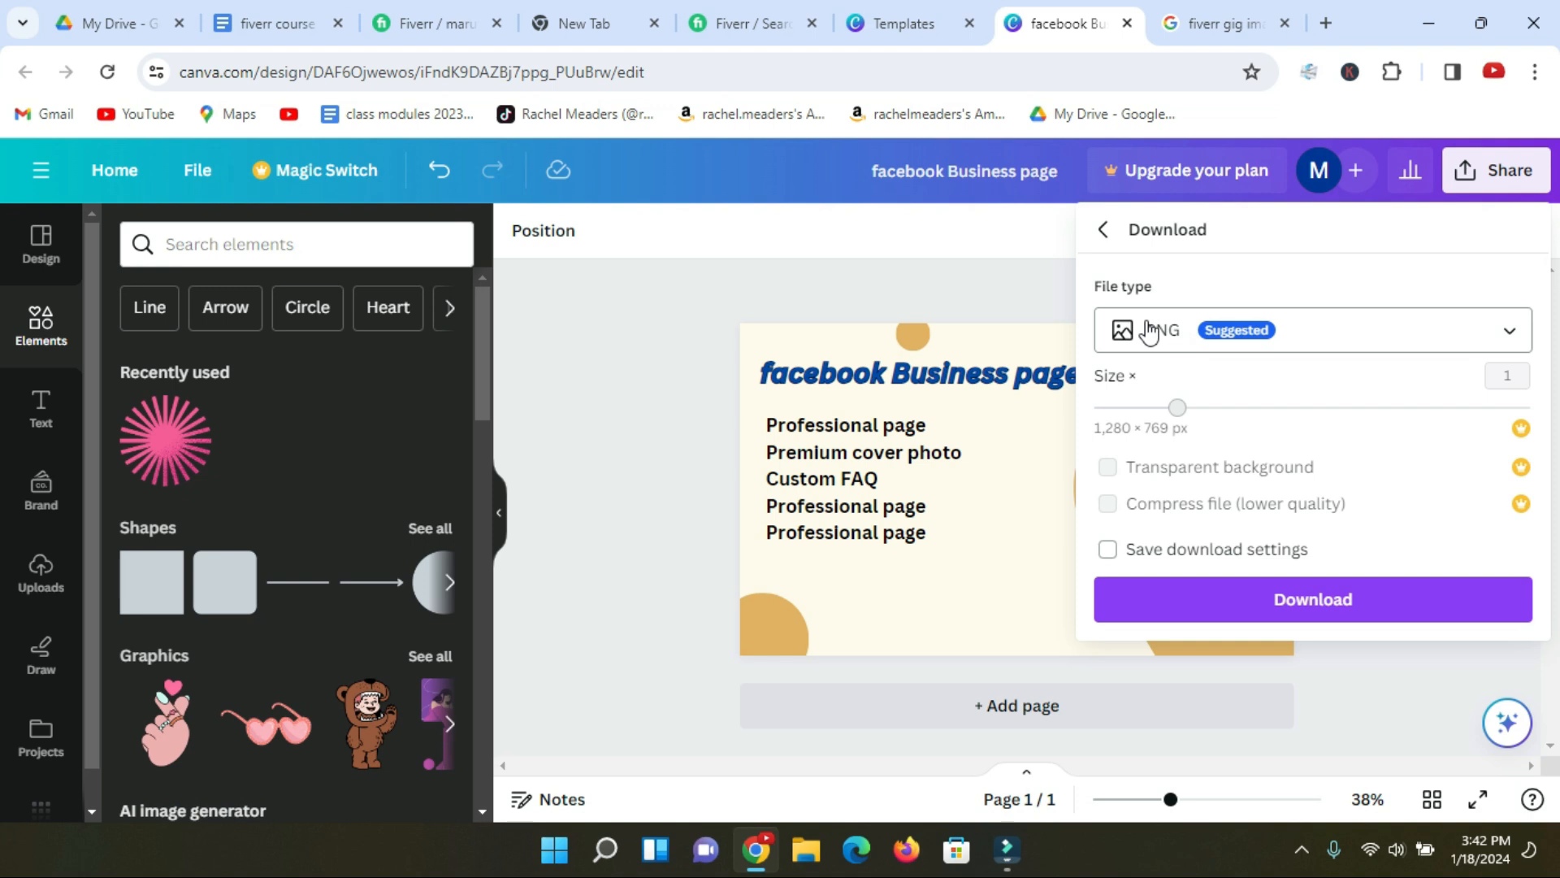
click(1180, 342)
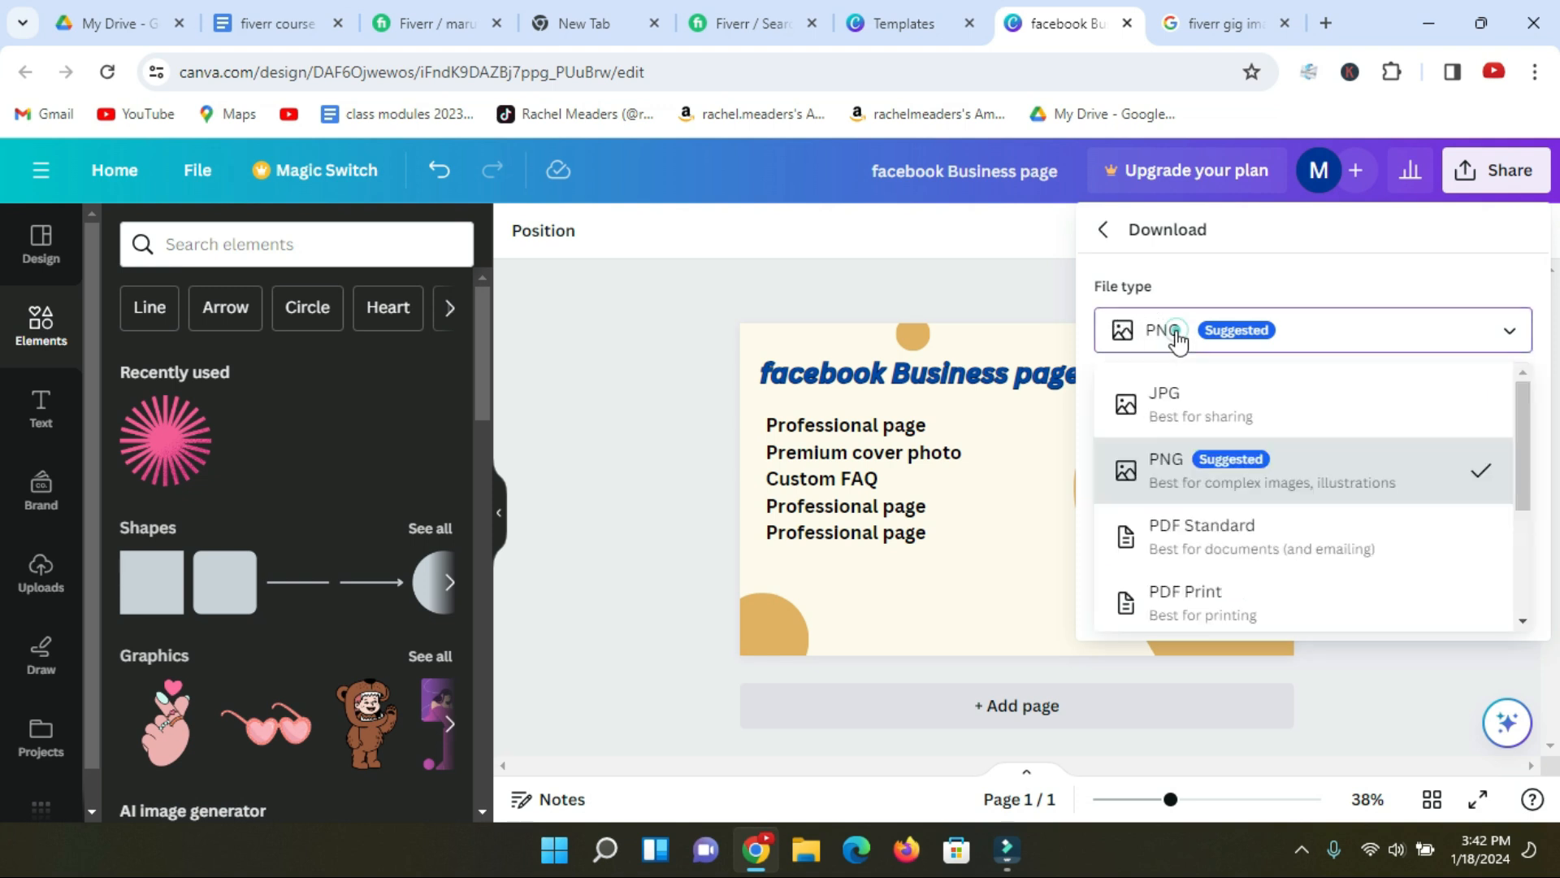
click(1167, 406)
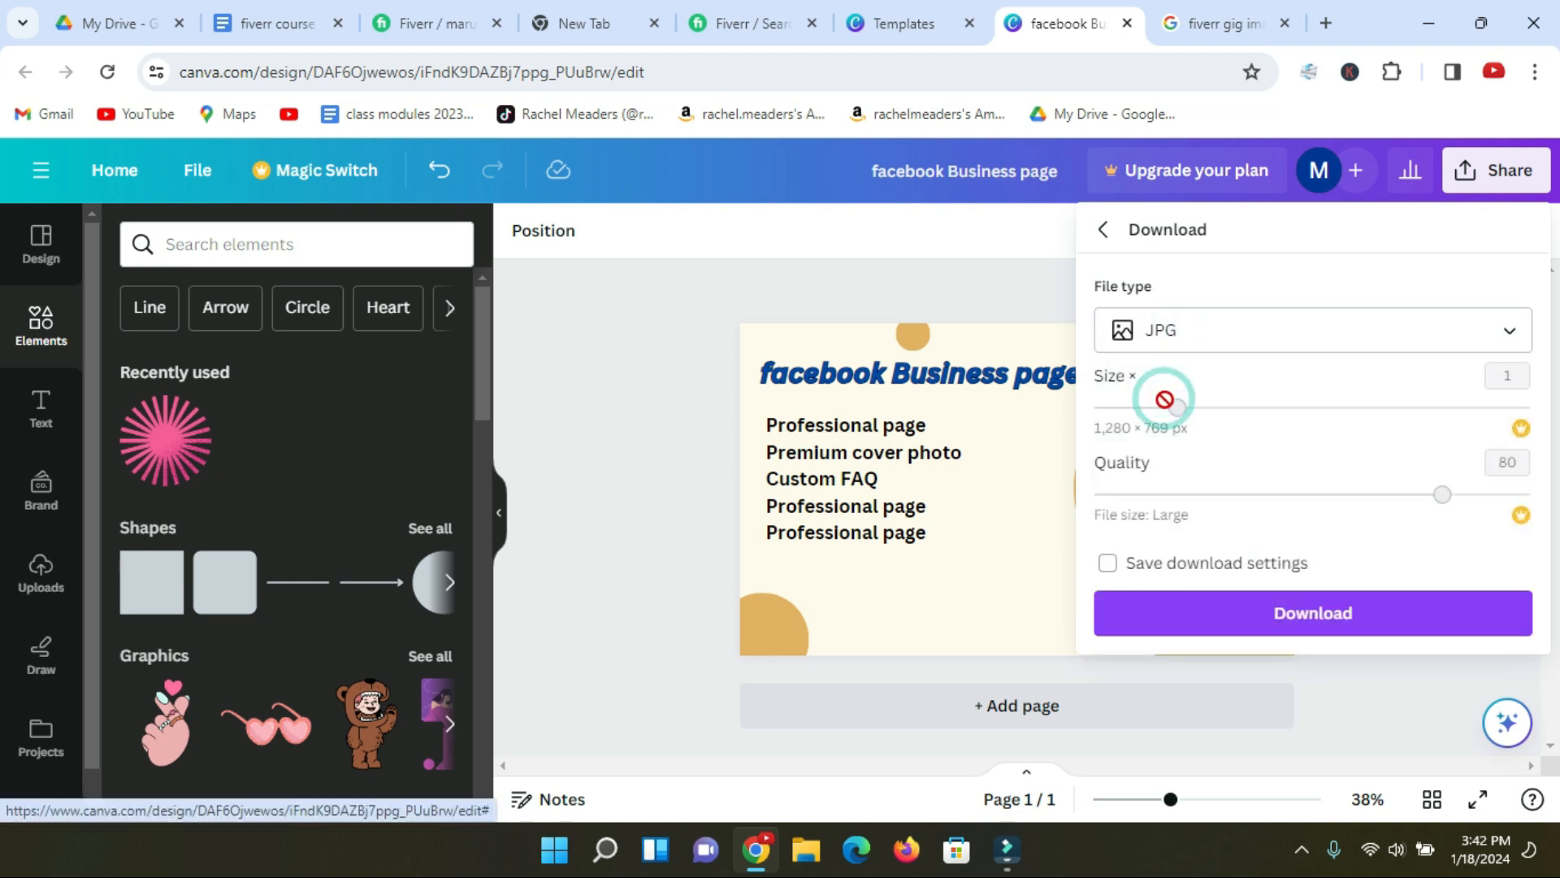
click(1324, 620)
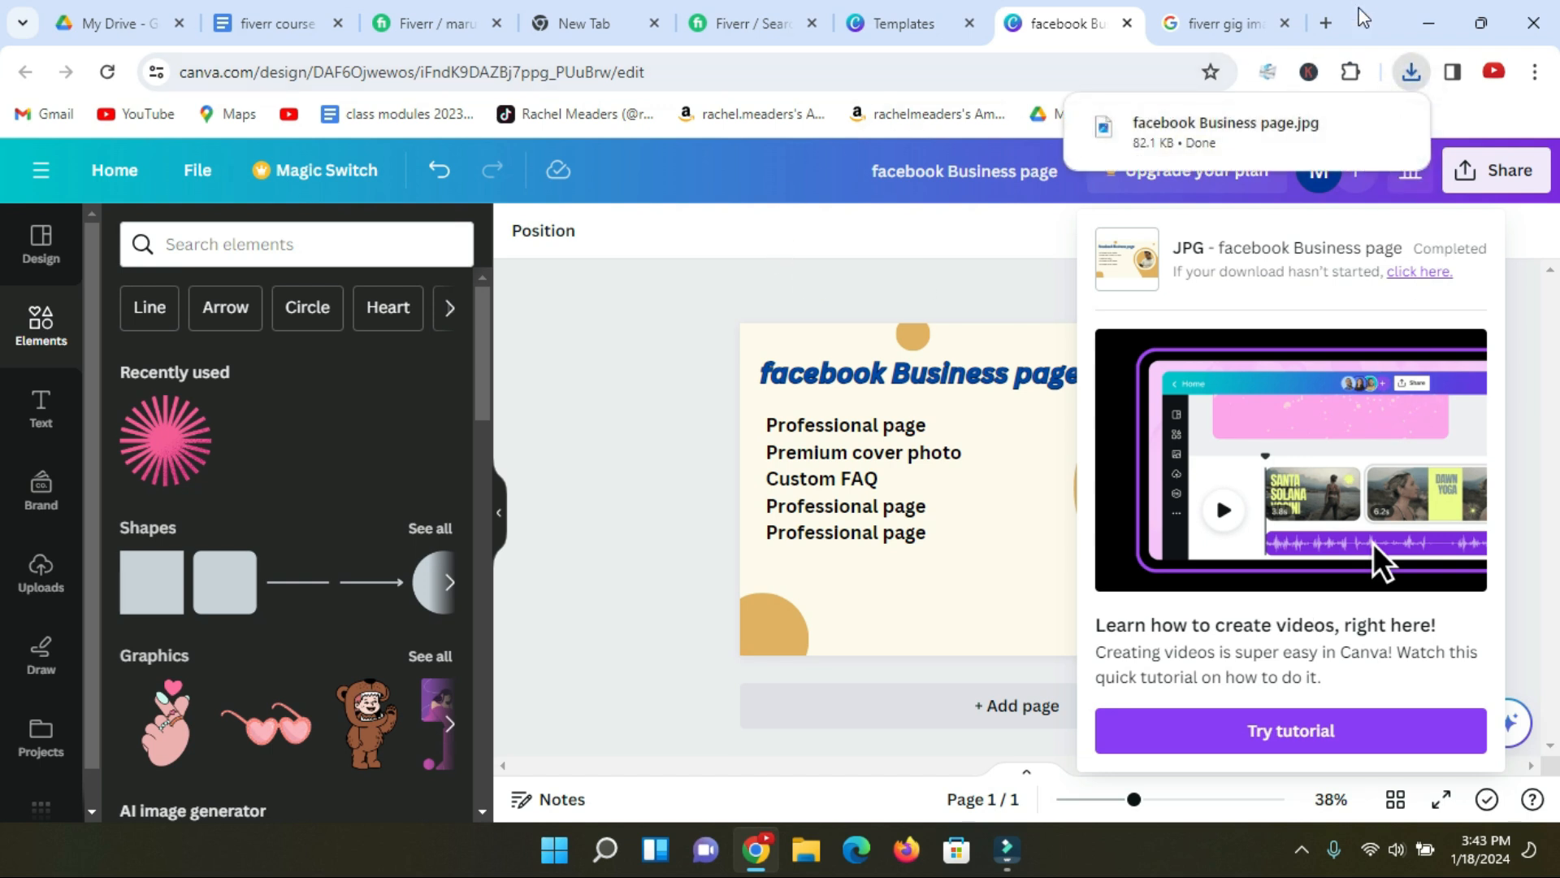
Open the downloaded "facebook Business page" image from the Downloads folder in File Explorer to check it, and close the viewer
click(1428, 23)
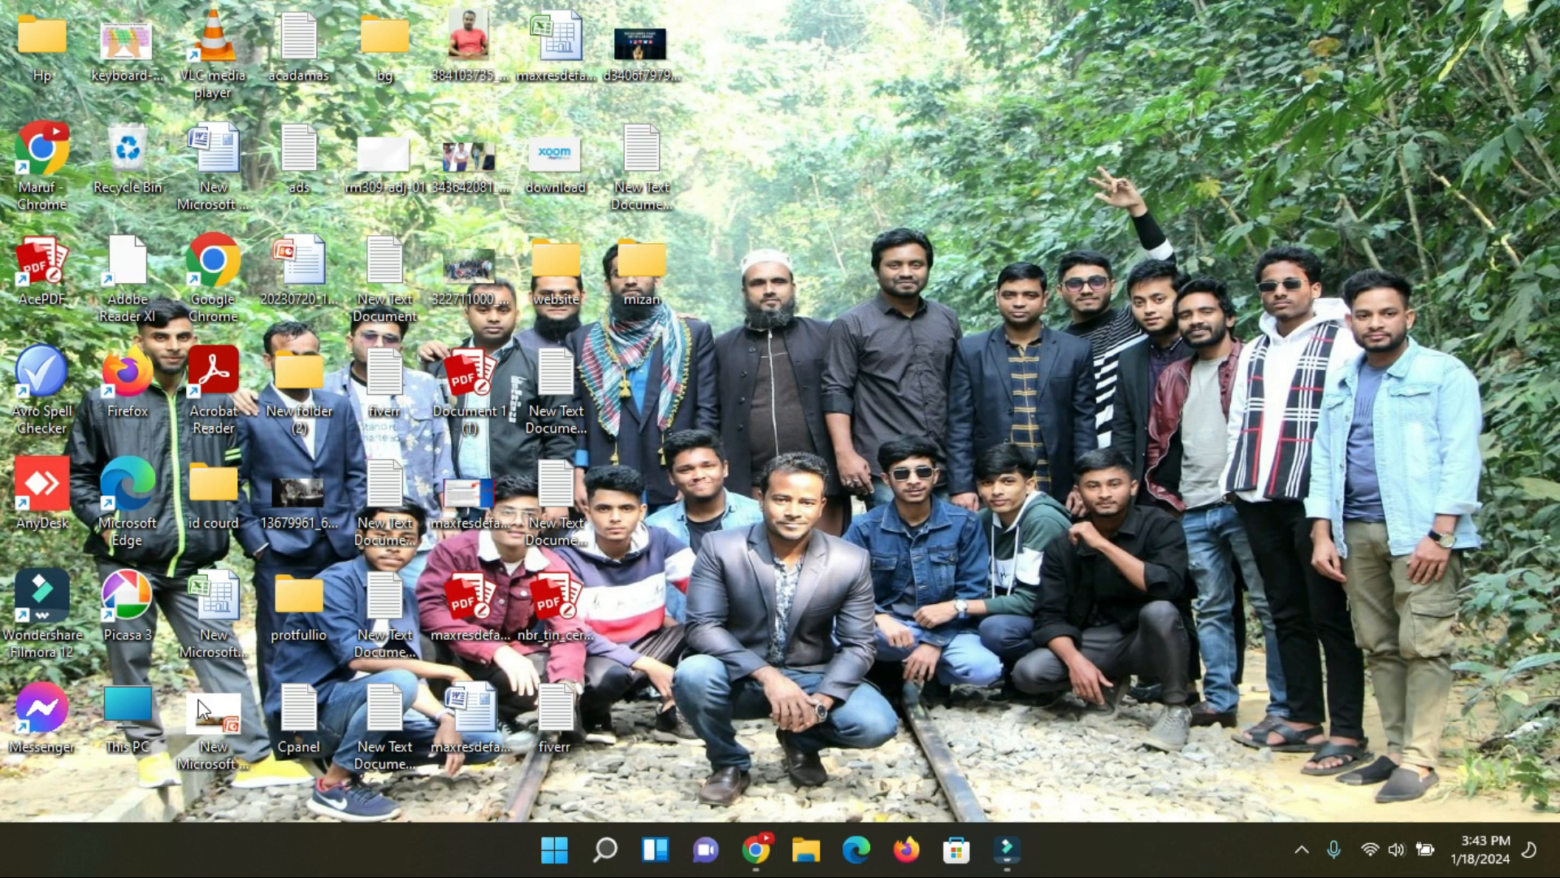
double_click(142, 710)
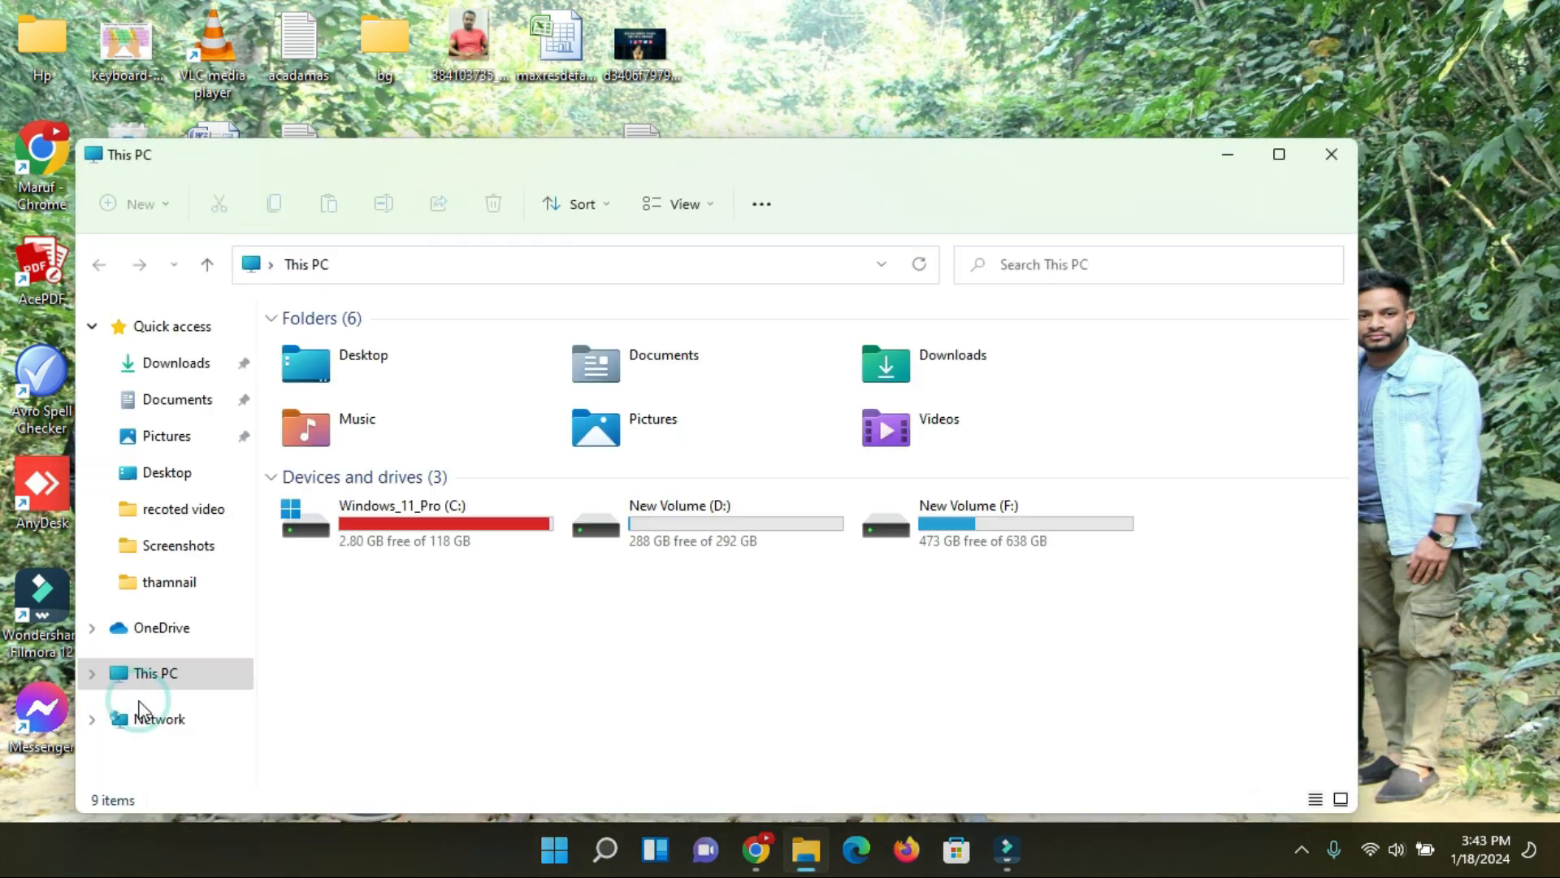
double_click(945, 372)
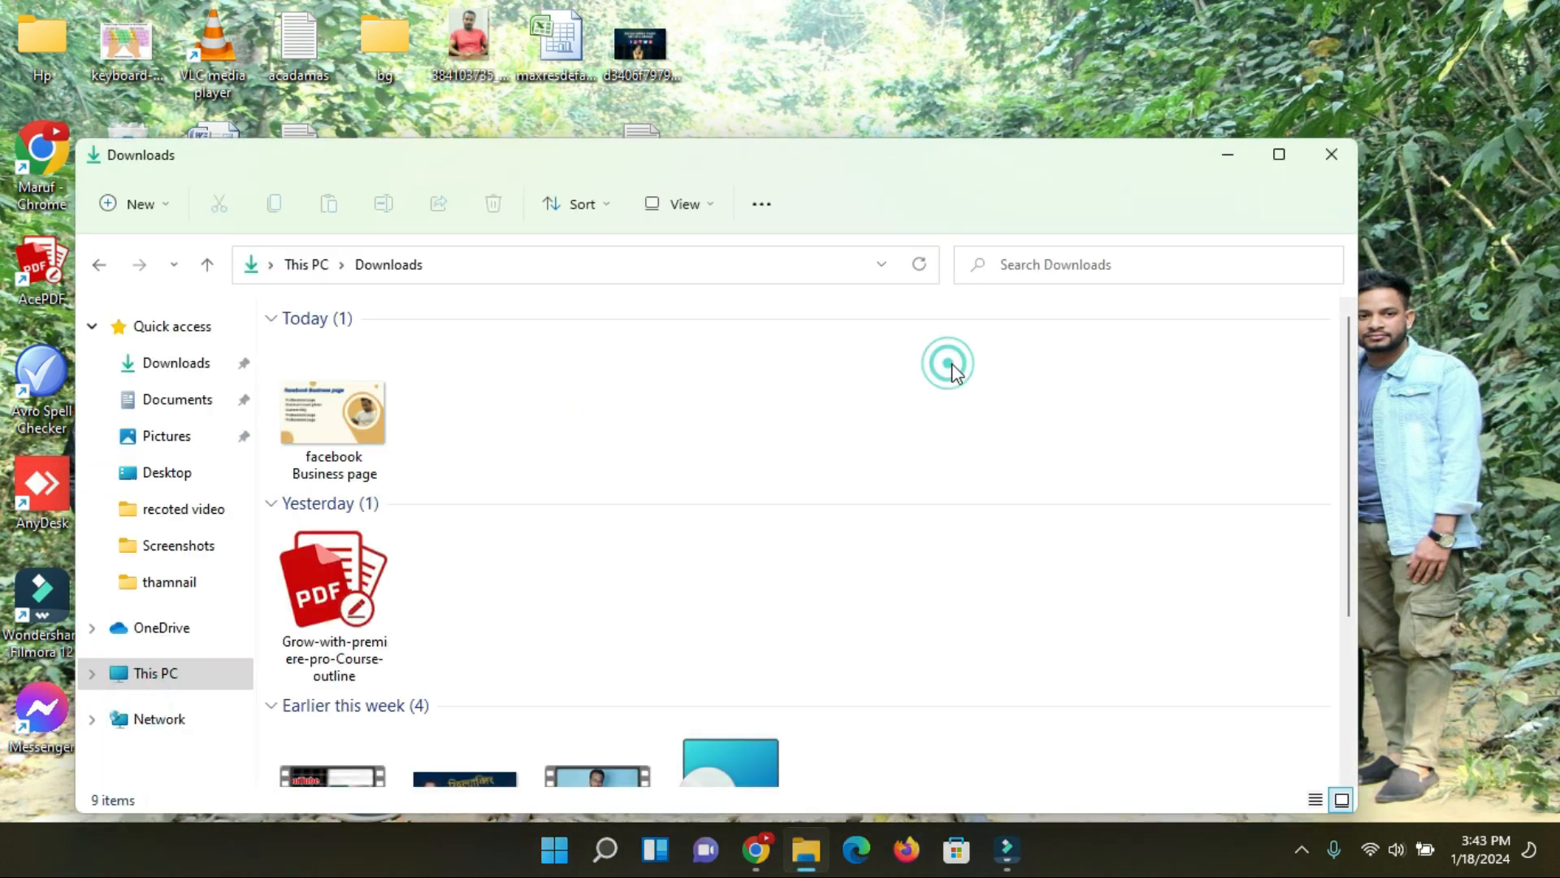
double_click(338, 420)
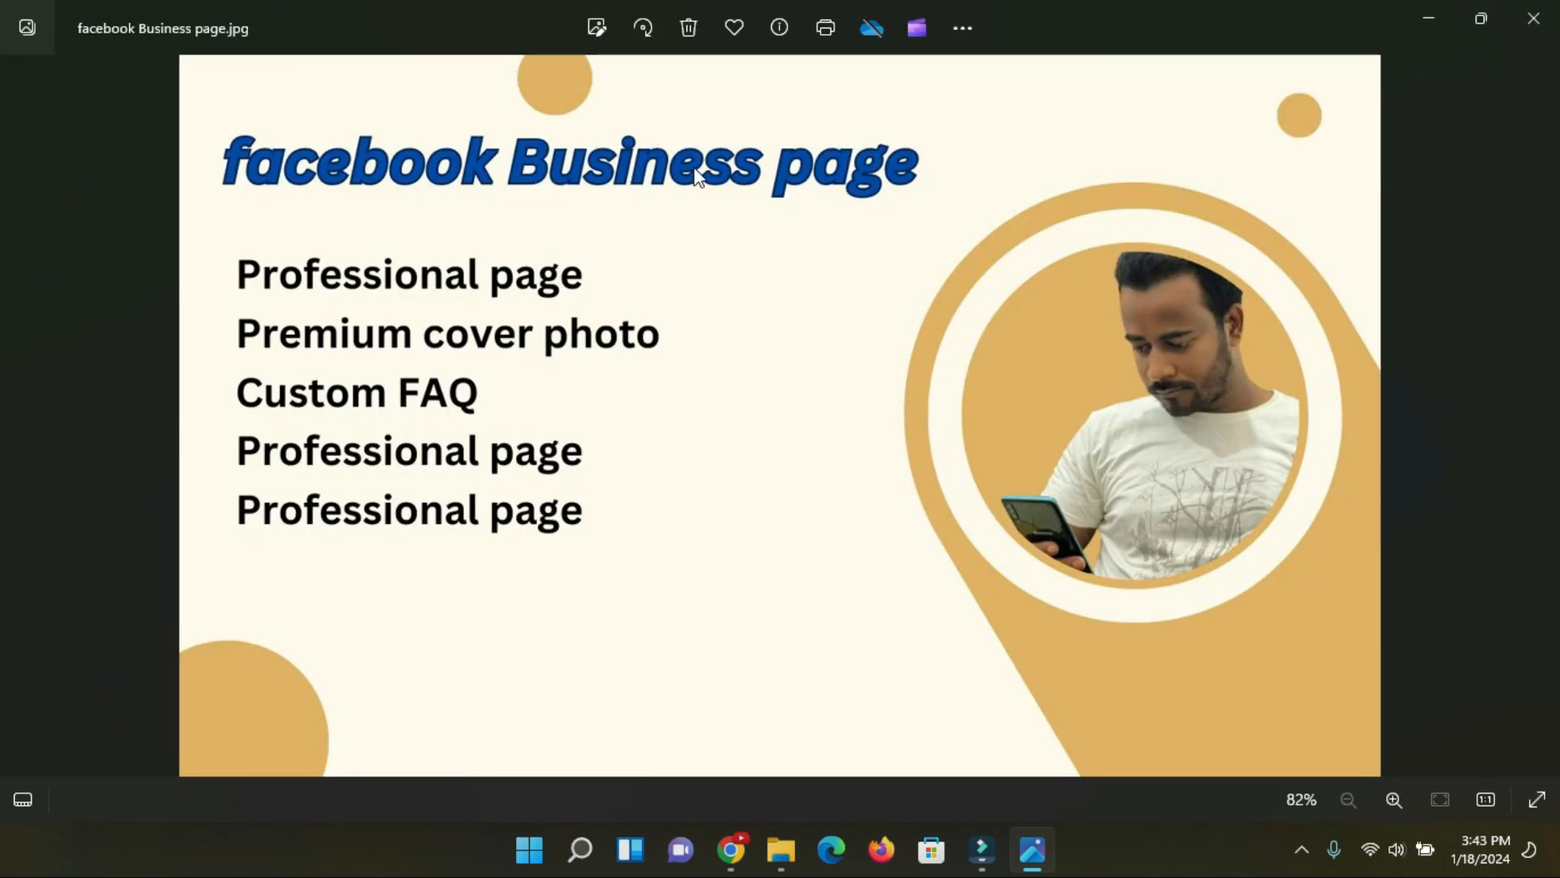
click(1533, 18)
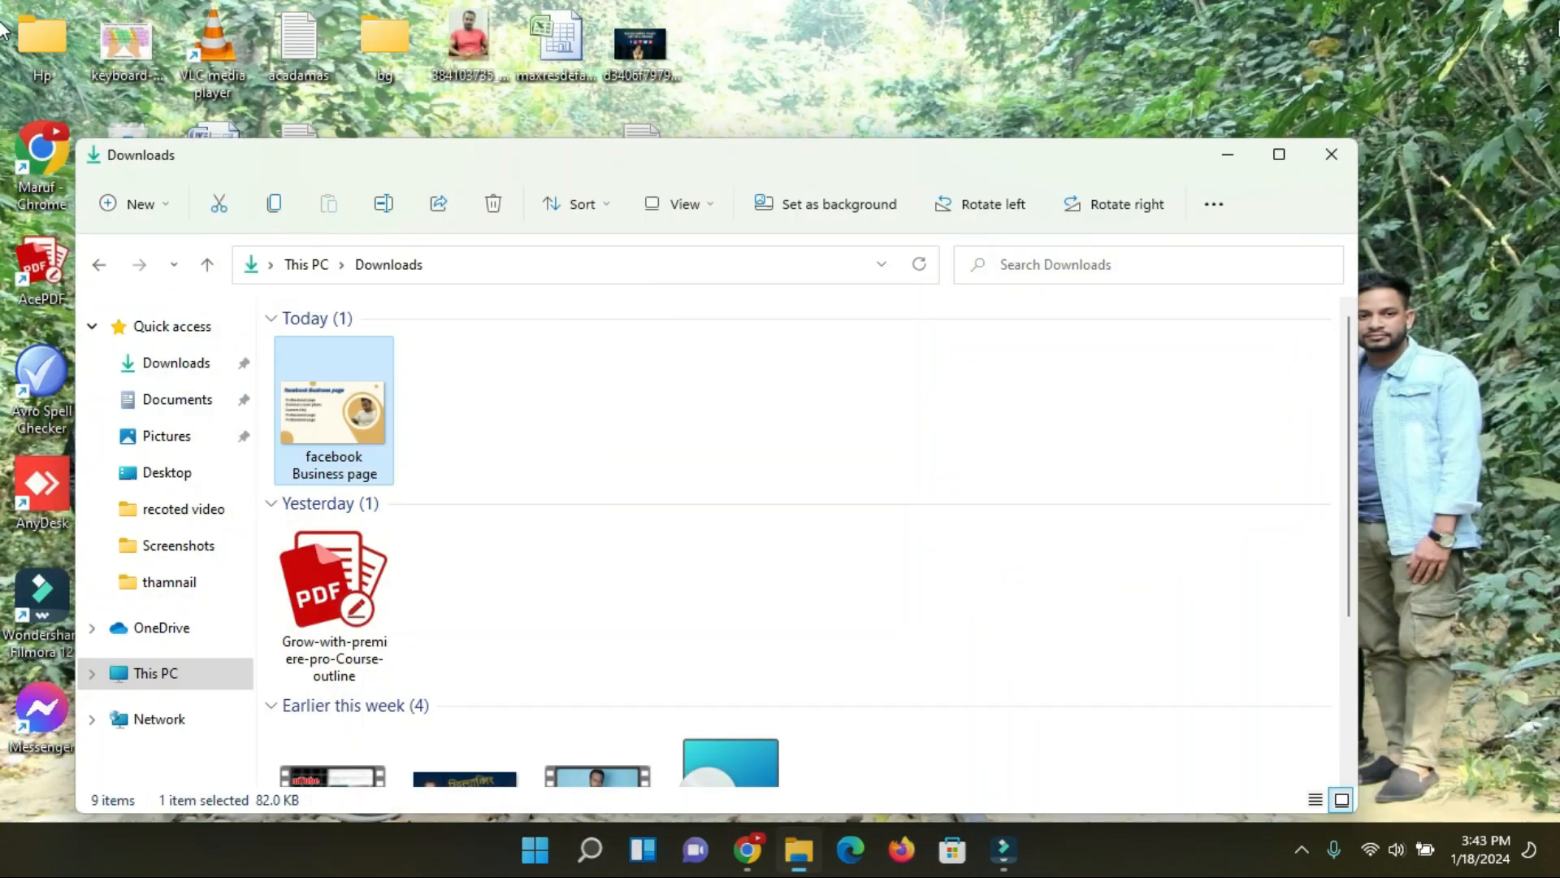
click(592, 384)
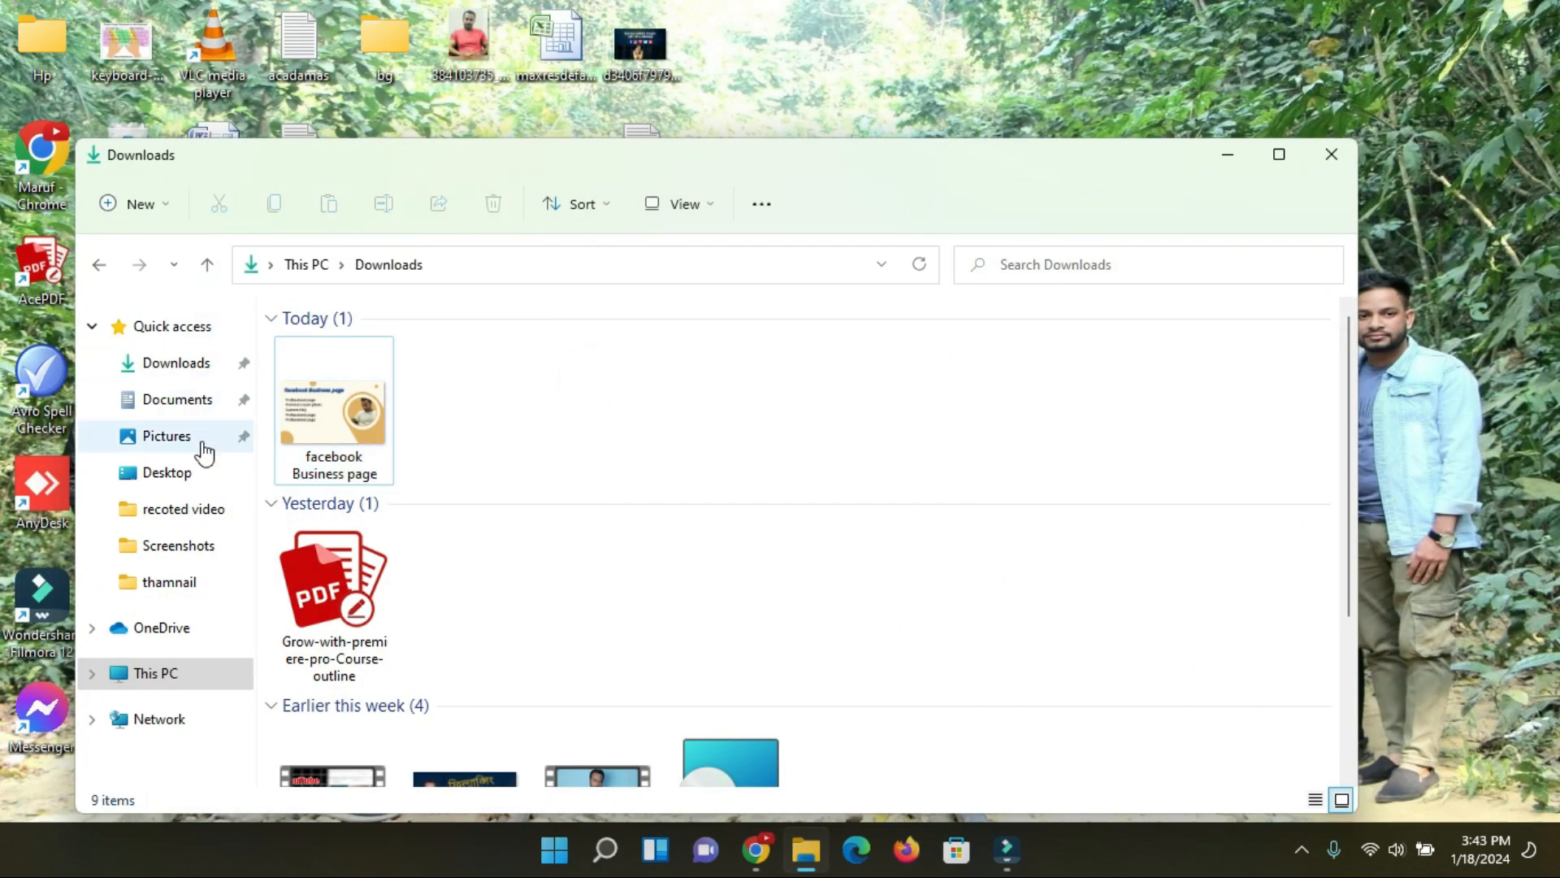
right_click(320, 409)
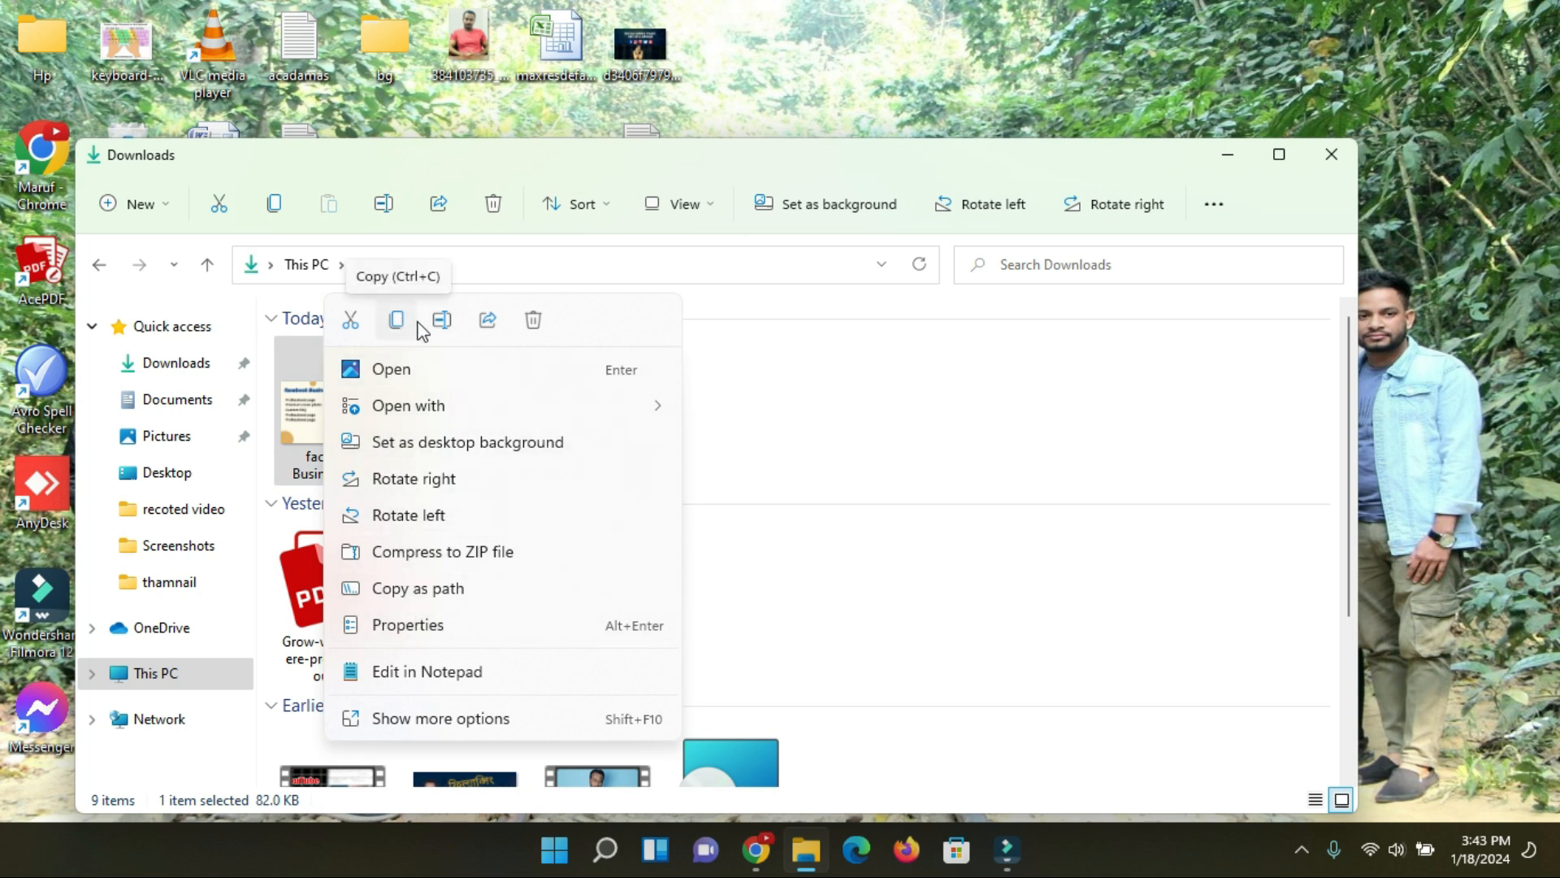
click(446, 322)
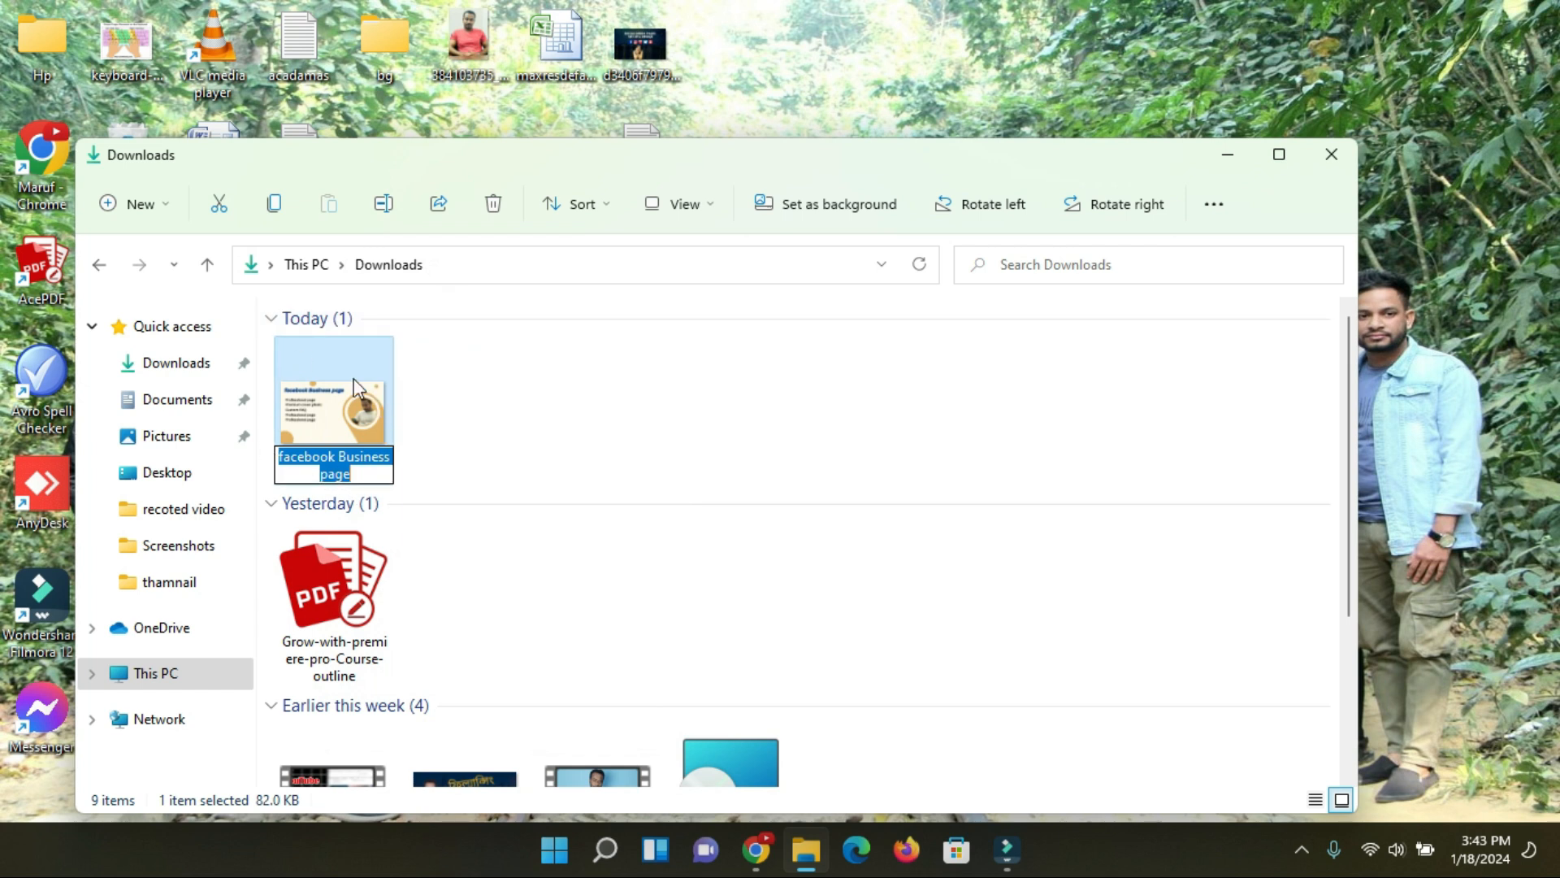
click(377, 477)
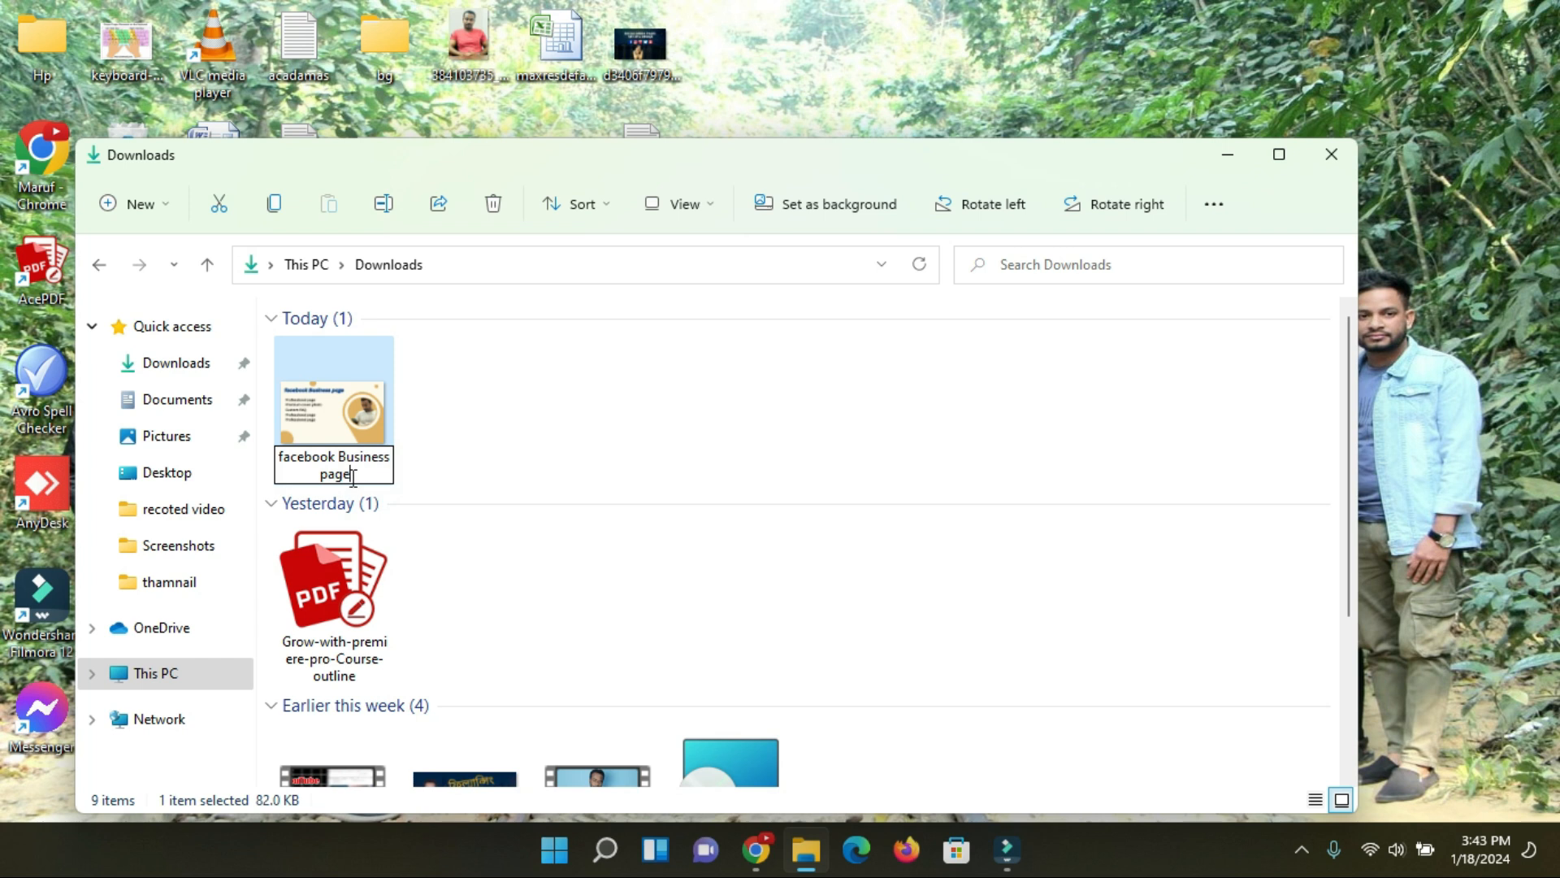
click(481, 443)
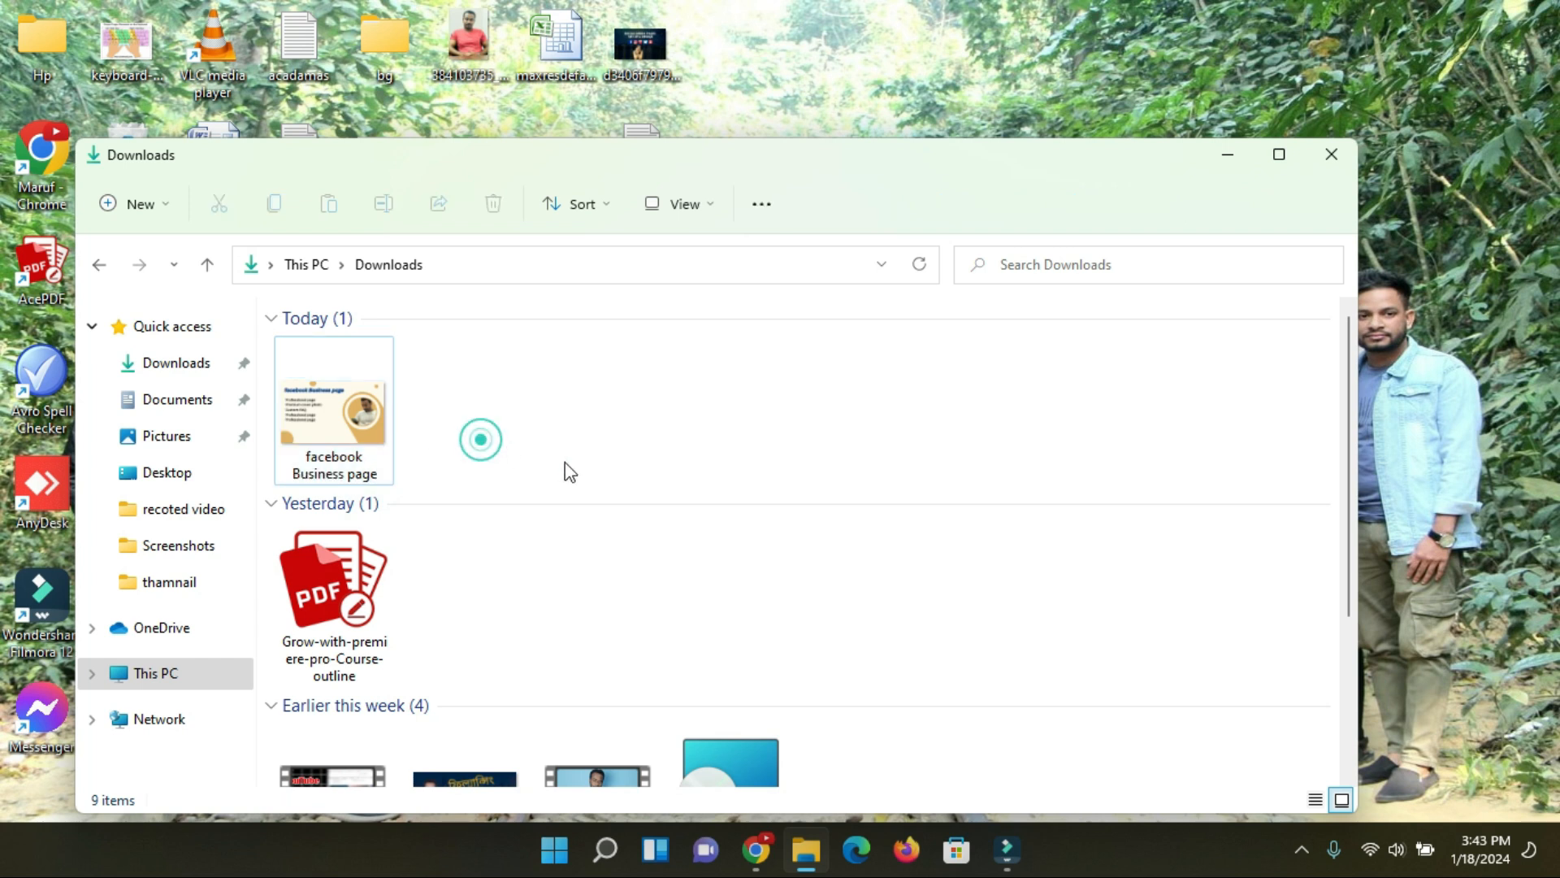
Open the detailed properties of the downloaded "facebook Business page" image
right_click(327, 419)
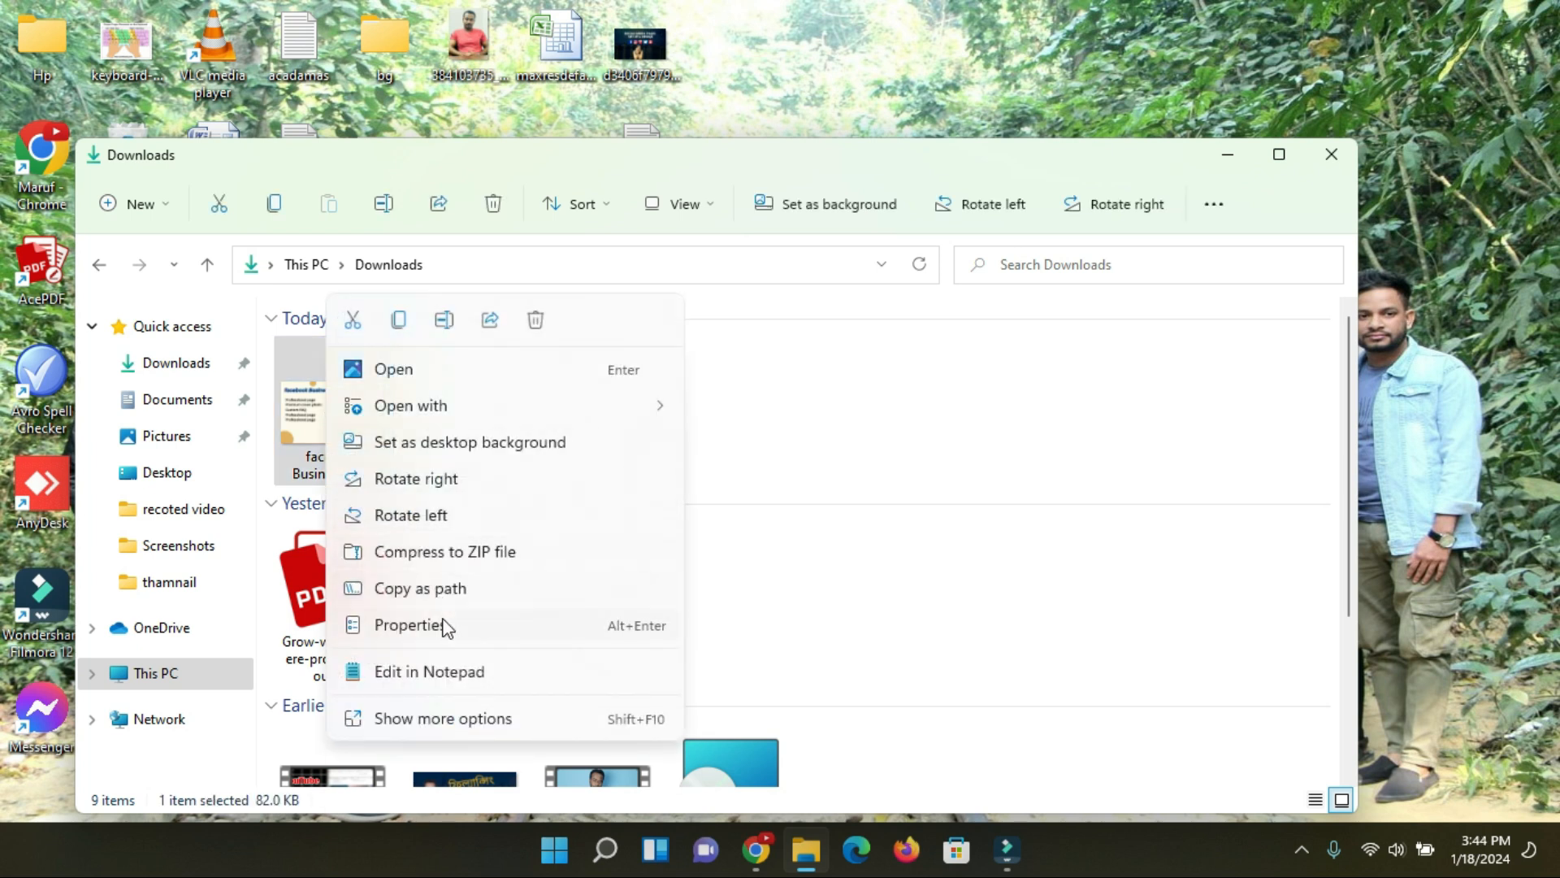
click(439, 722)
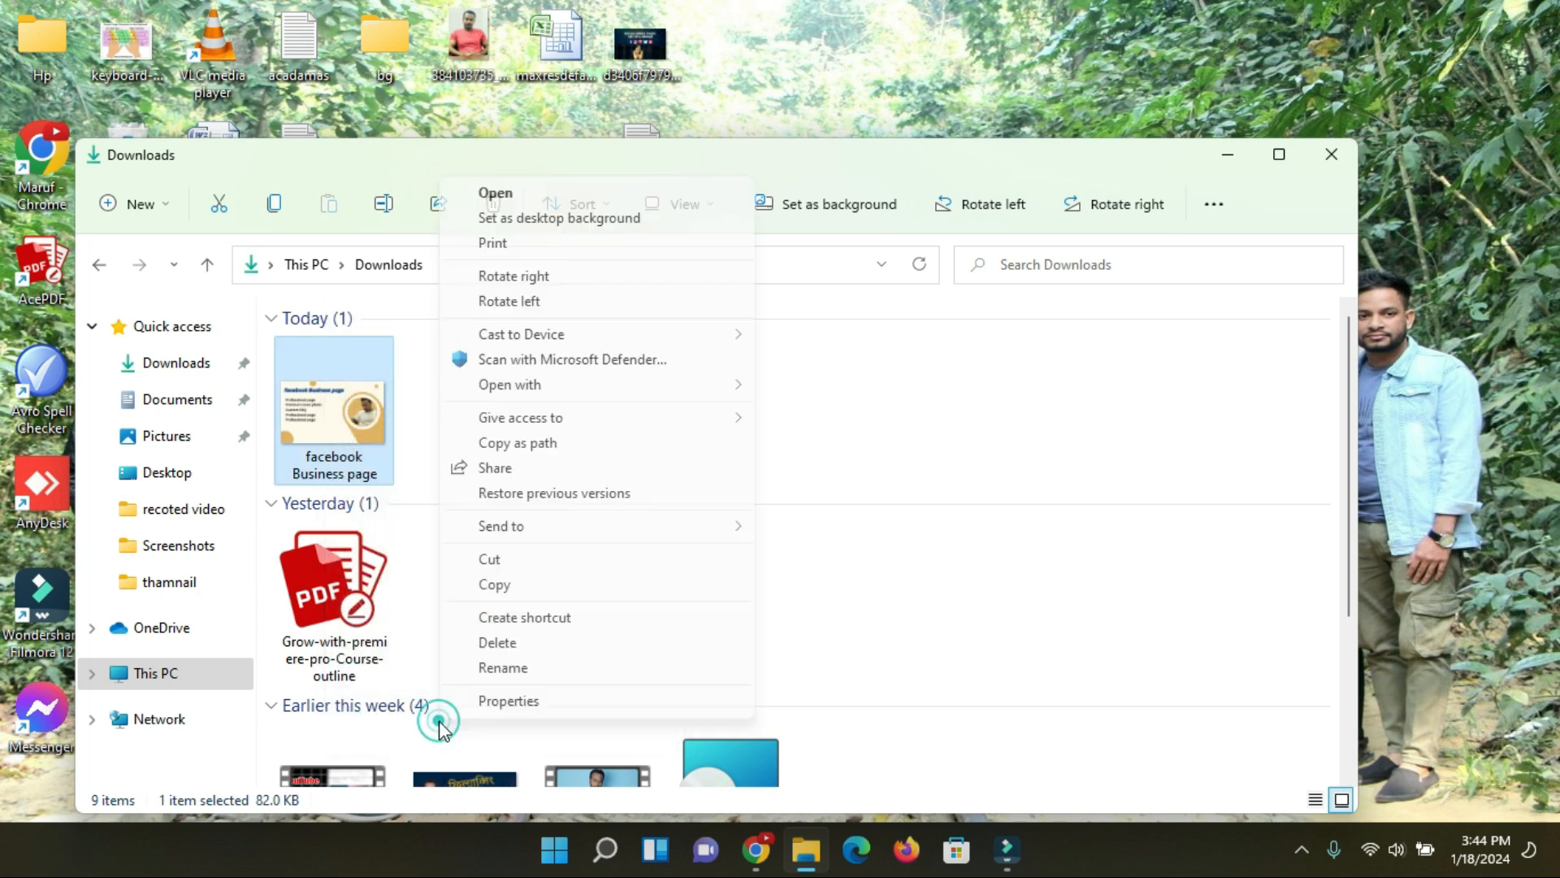
click(515, 700)
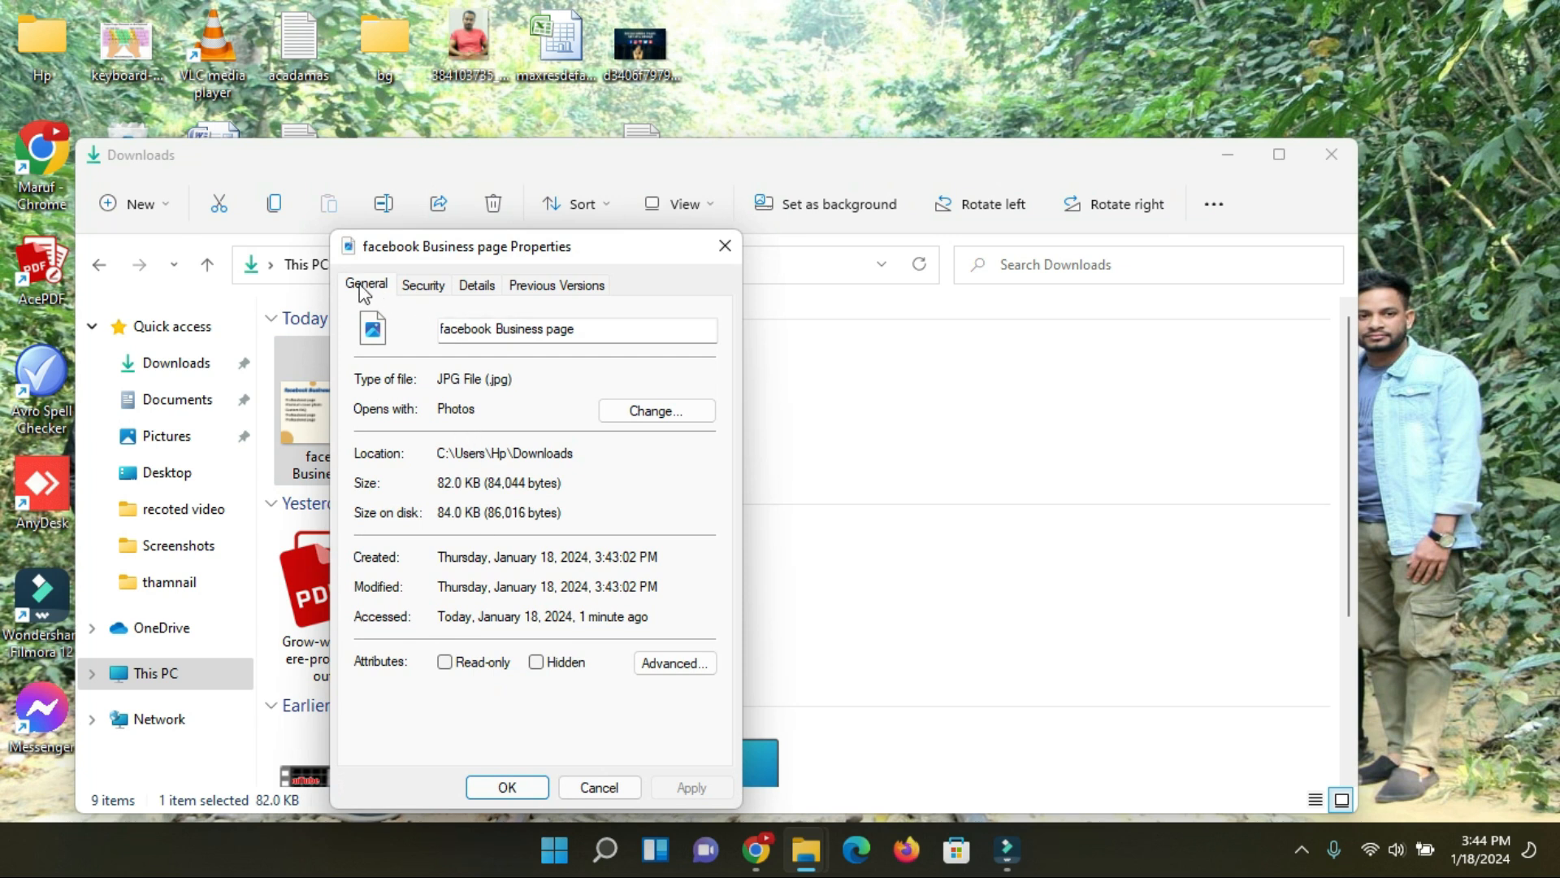
click(477, 286)
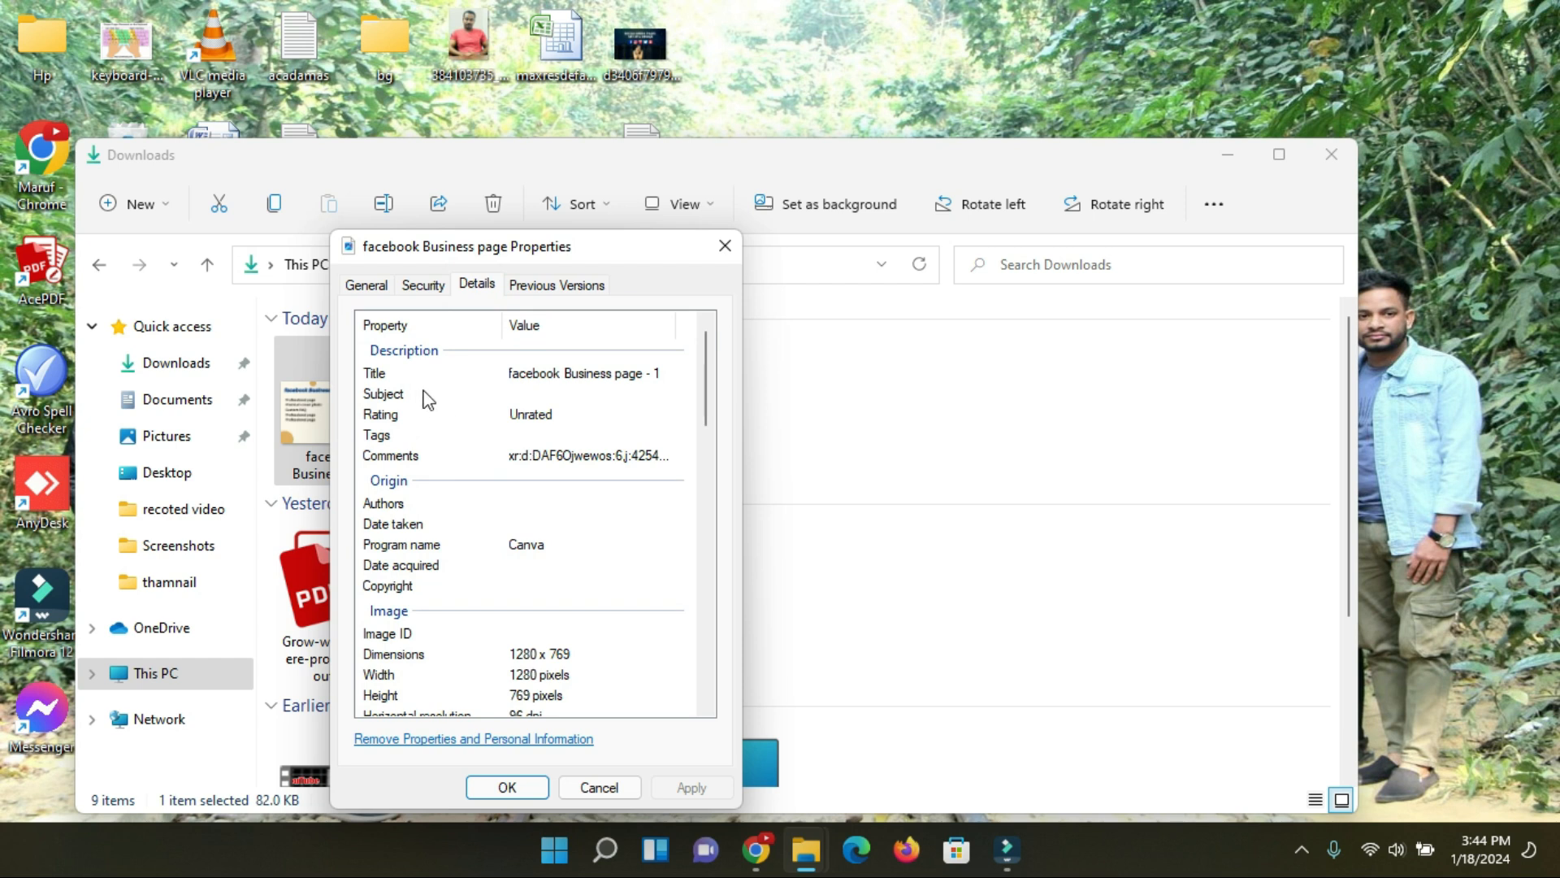
Examine the editable metadata fields of the image: Title, Subject, Rating, Tags, Comments and Authors
click(366, 373)
click(540, 372)
click(384, 394)
click(590, 393)
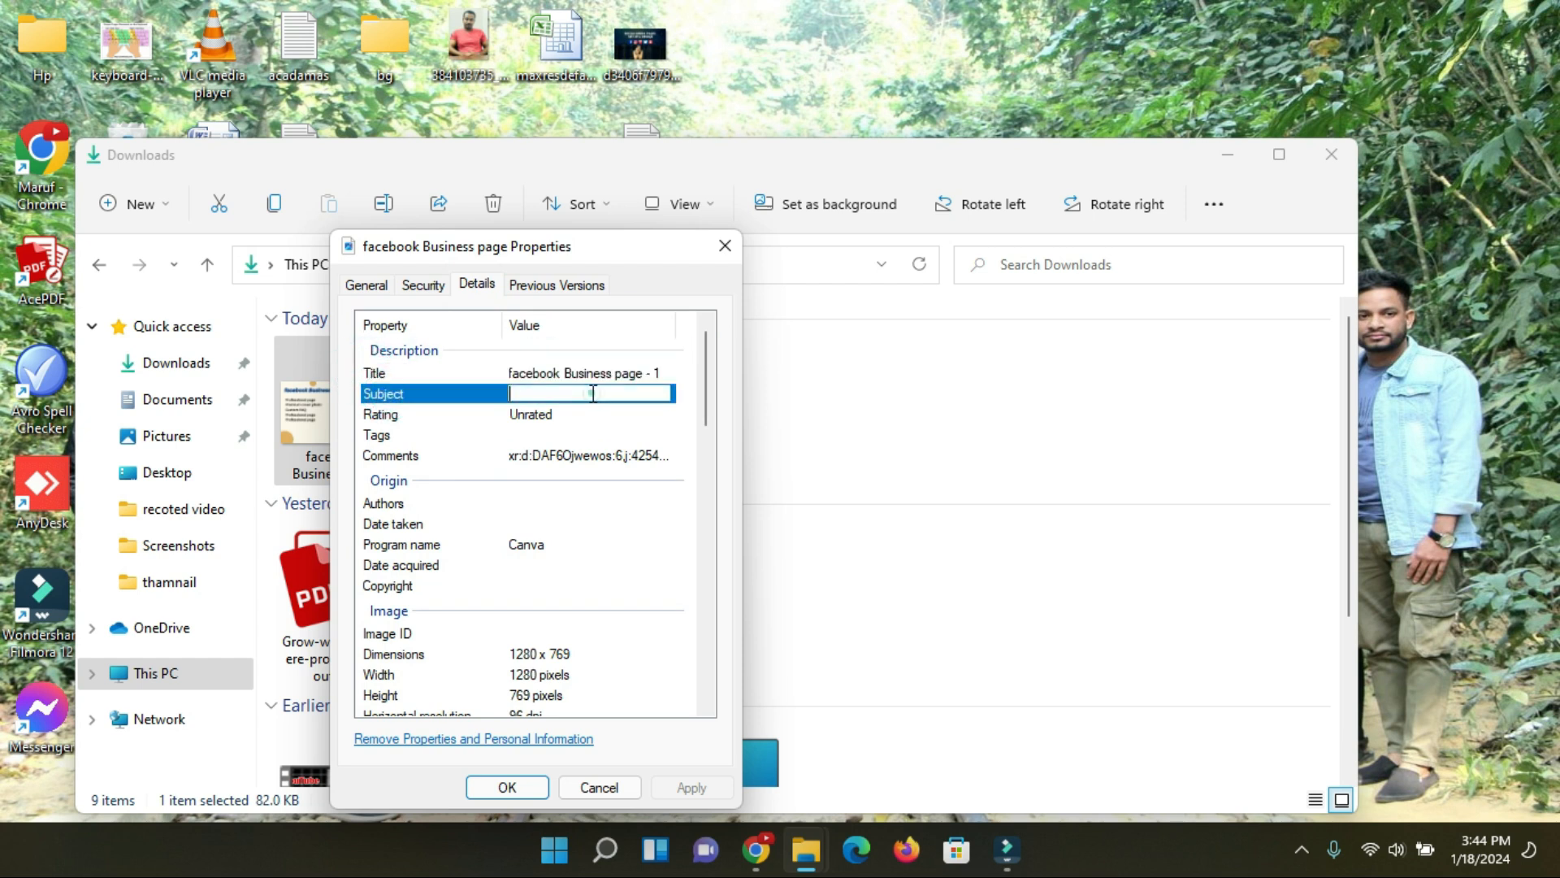
click(388, 415)
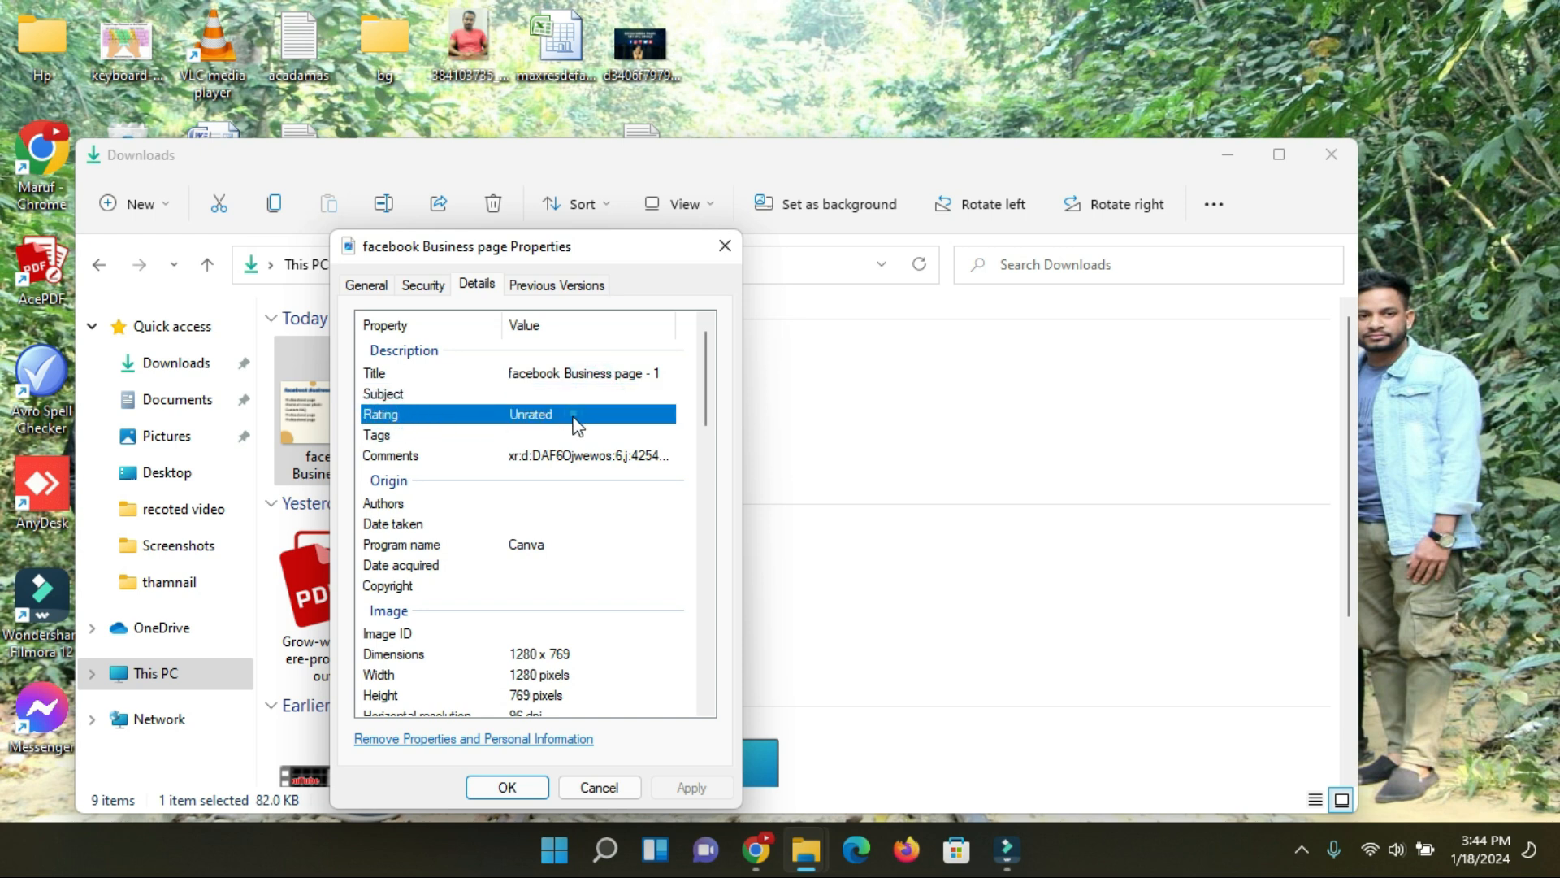
click(387, 436)
click(608, 432)
click(402, 458)
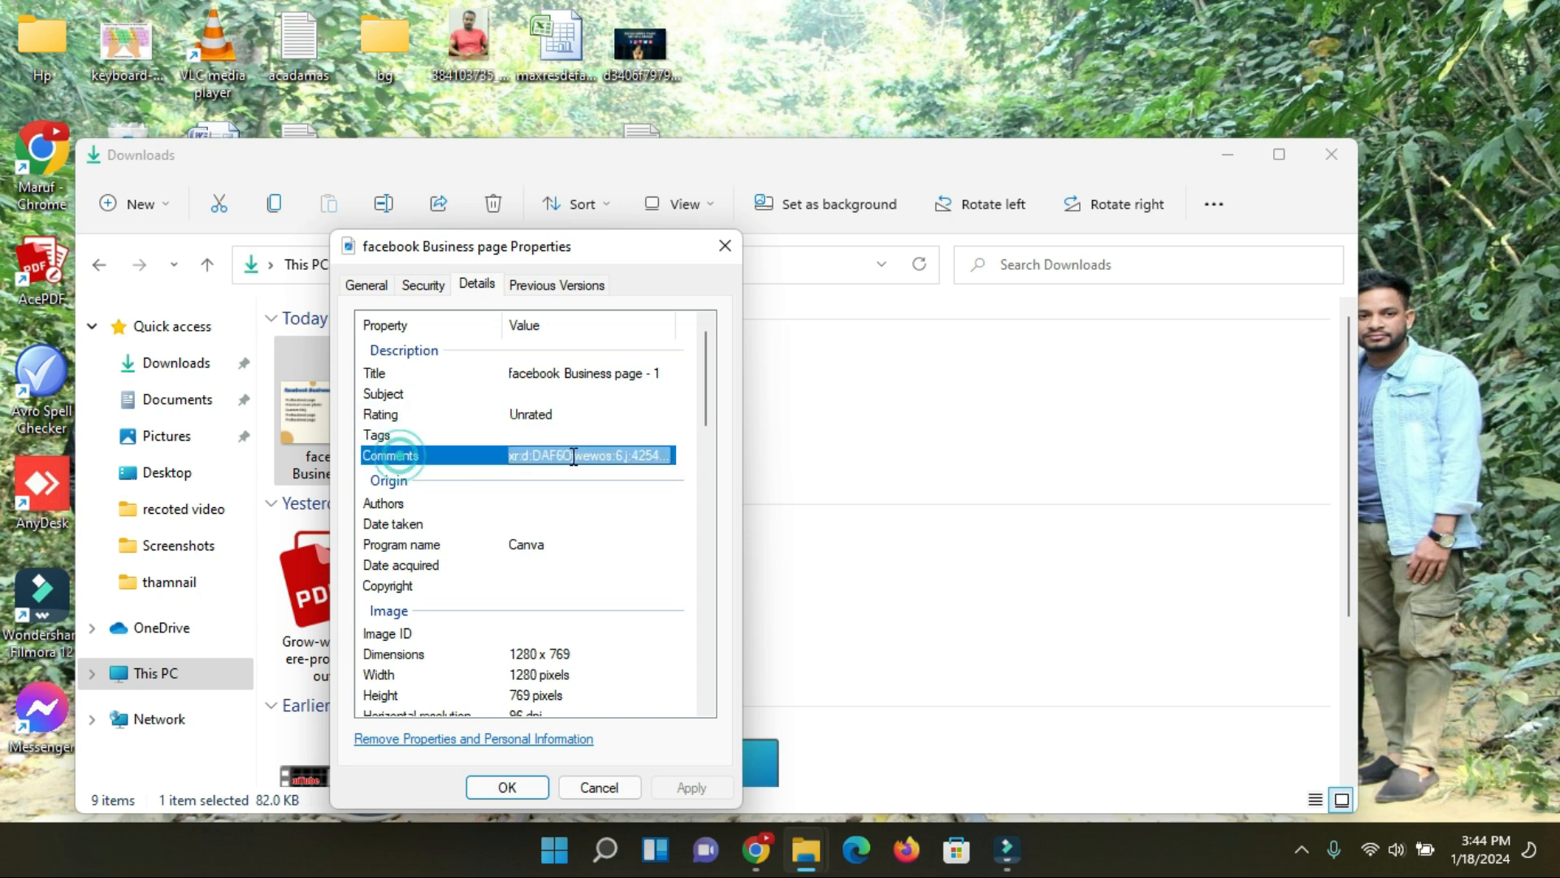
click(411, 504)
click(575, 502)
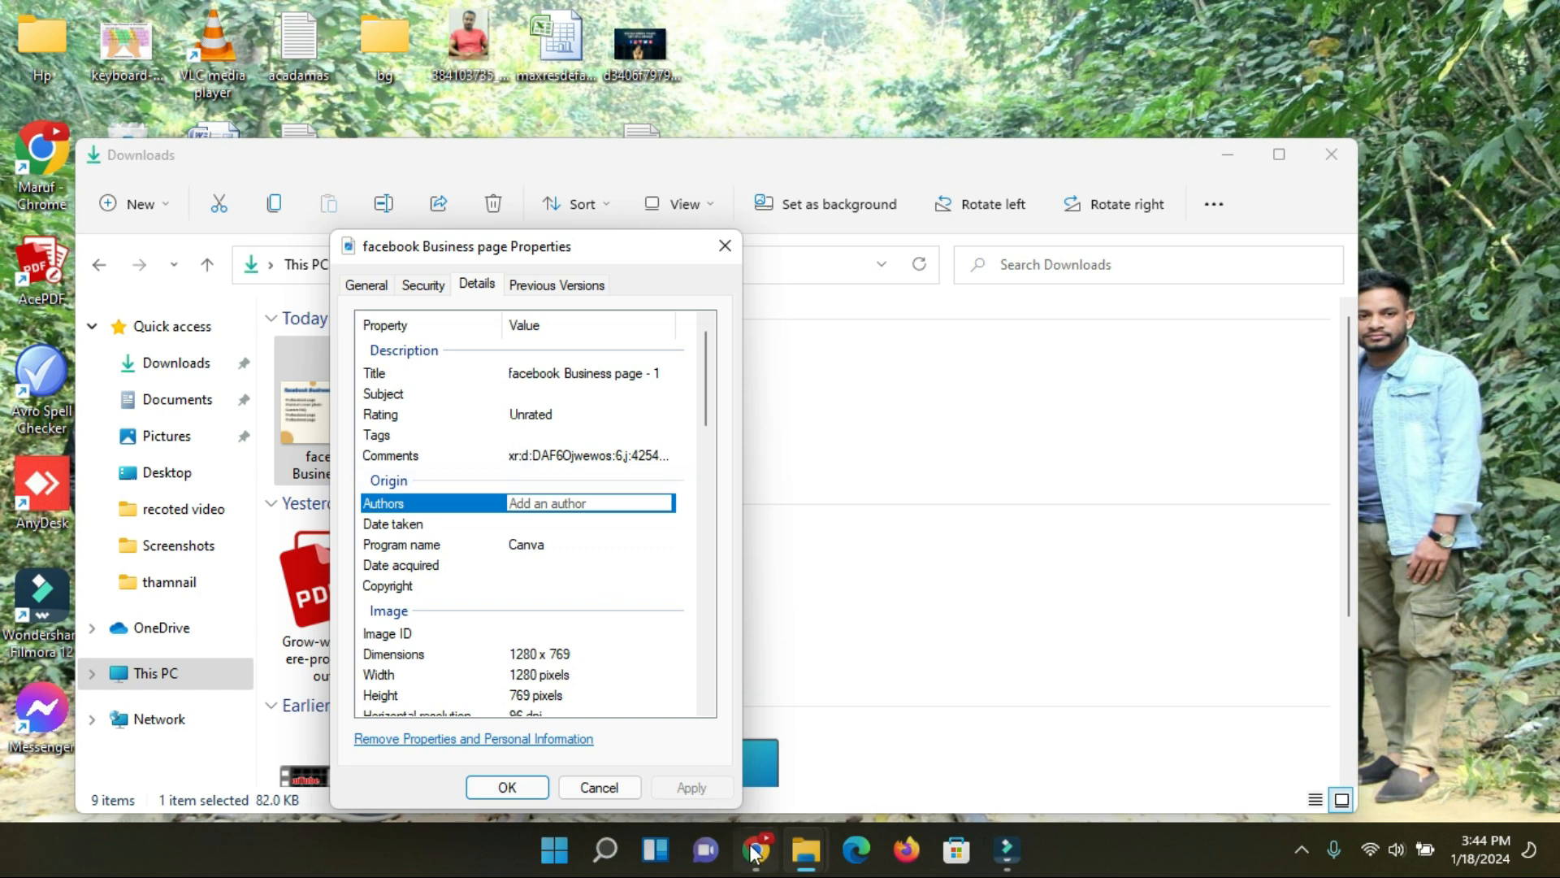
click(579, 376)
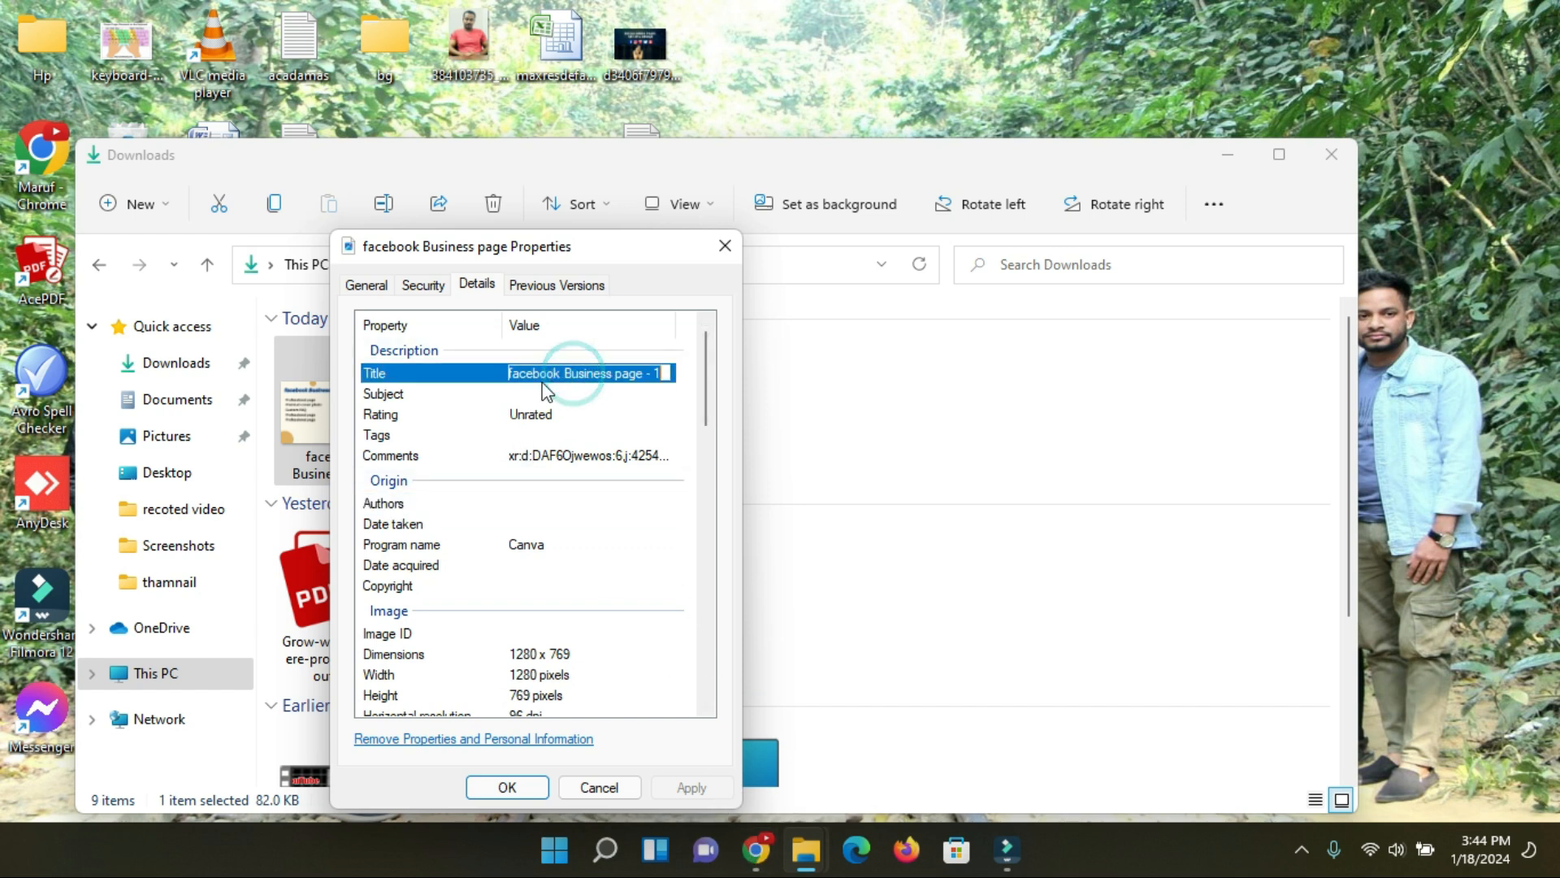
Switch to the Fiverr search results in Chrome, open the "I will design and create facebook business page" gig and copy its title
click(755, 850)
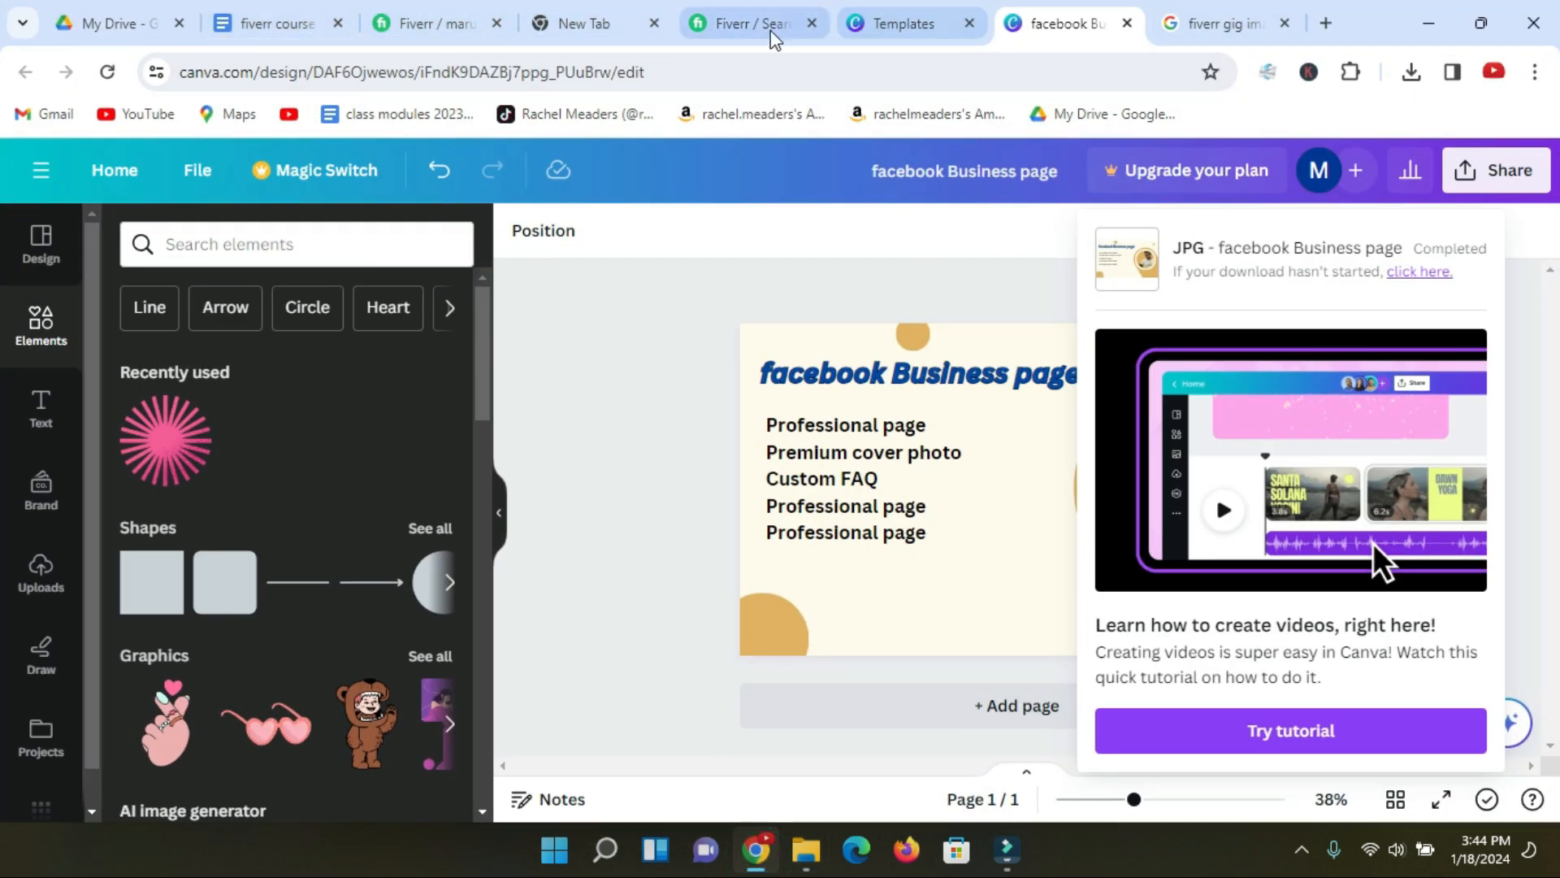
click(726, 38)
scroll(597, 348, down, 2)
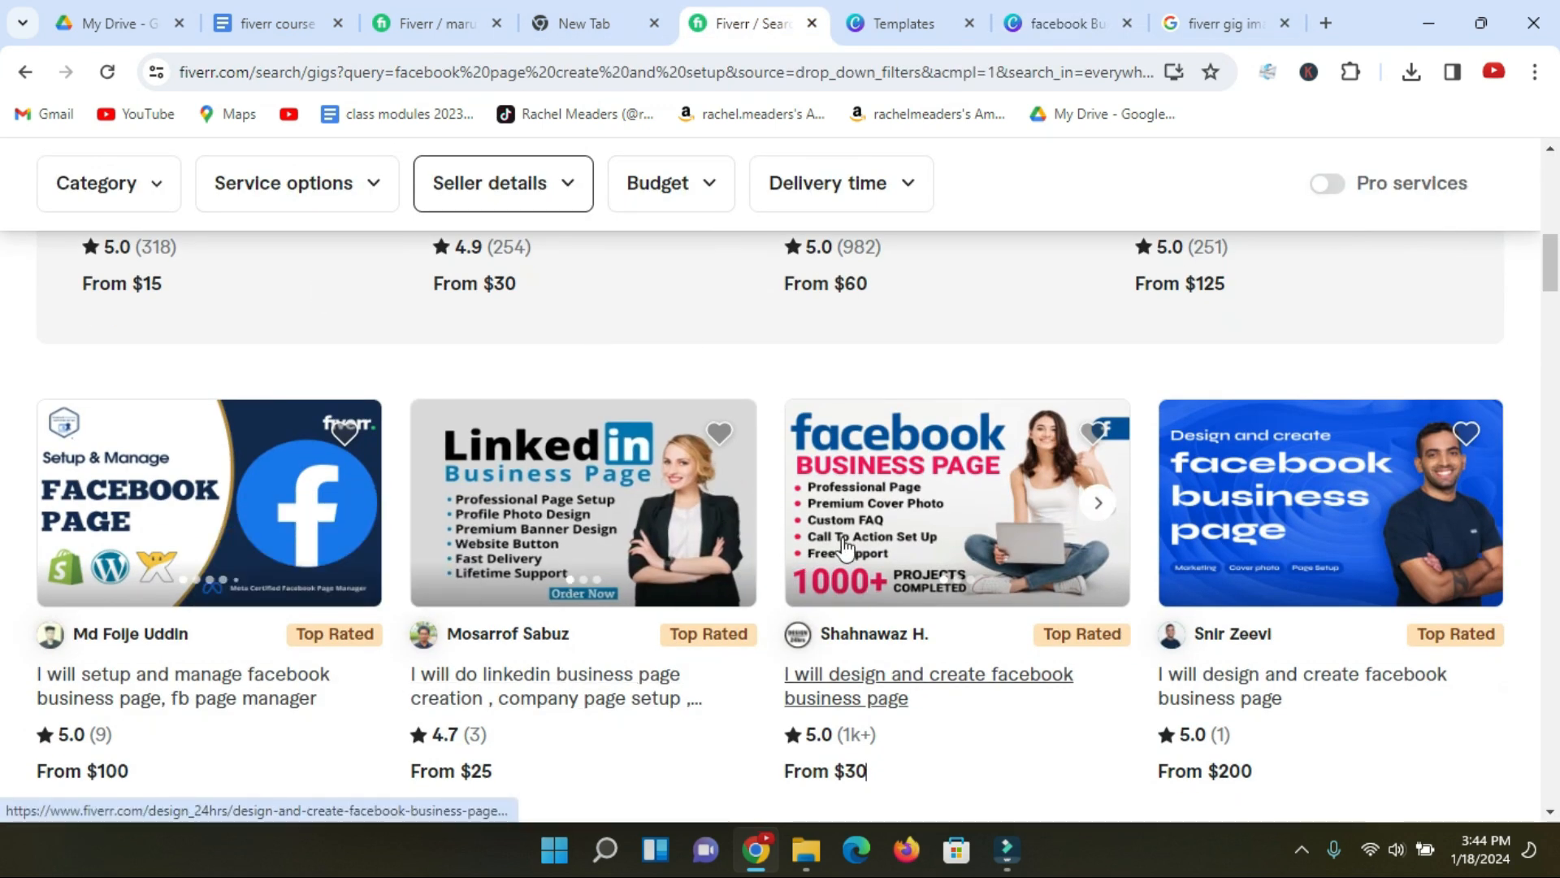
click(956, 685)
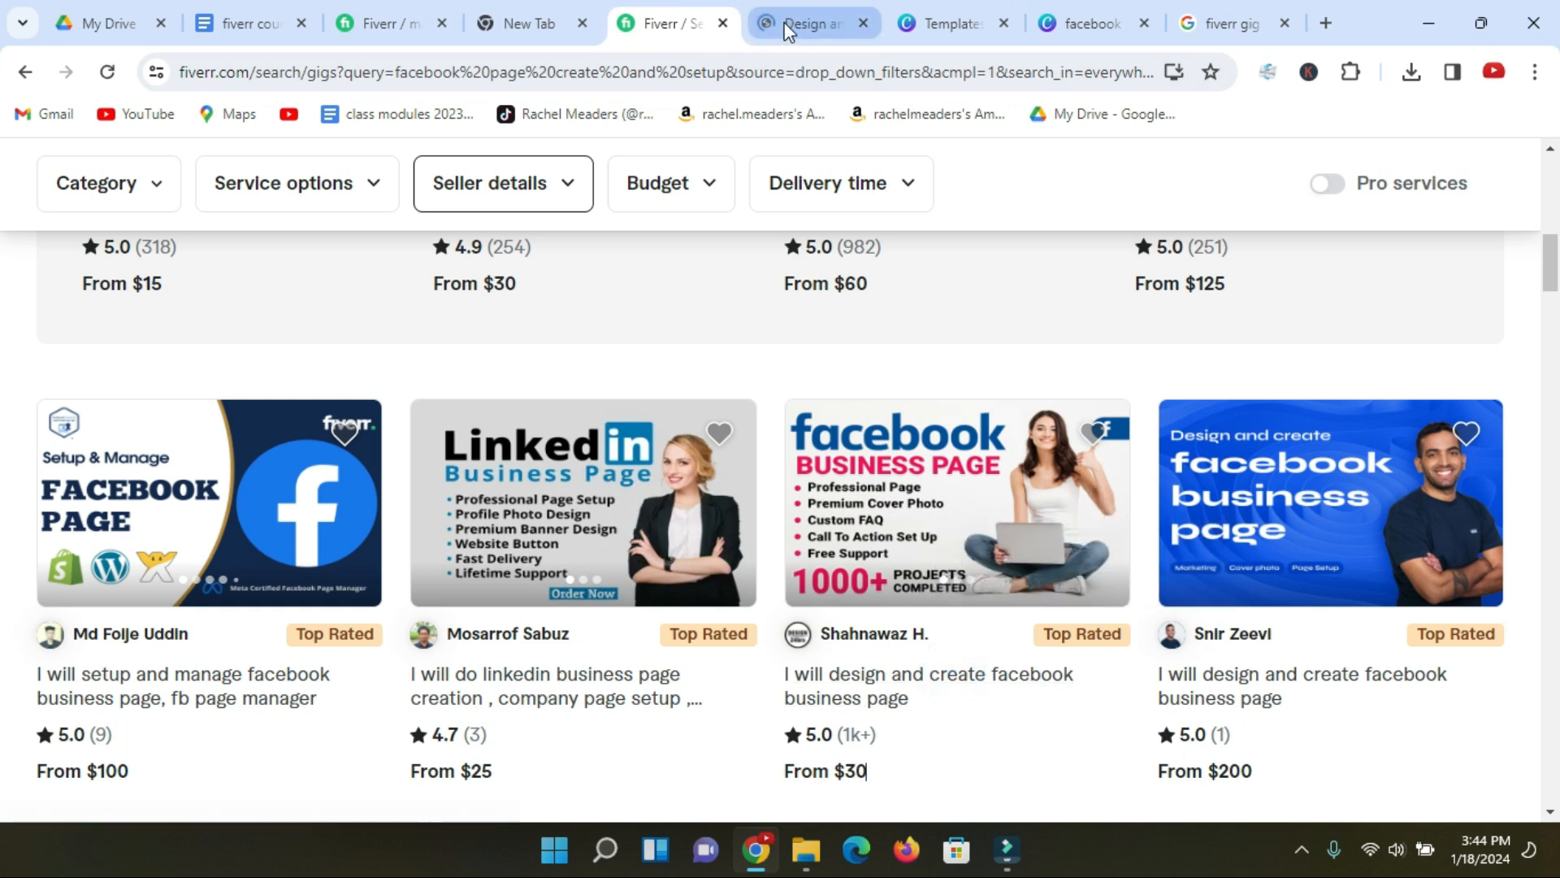
click(804, 25)
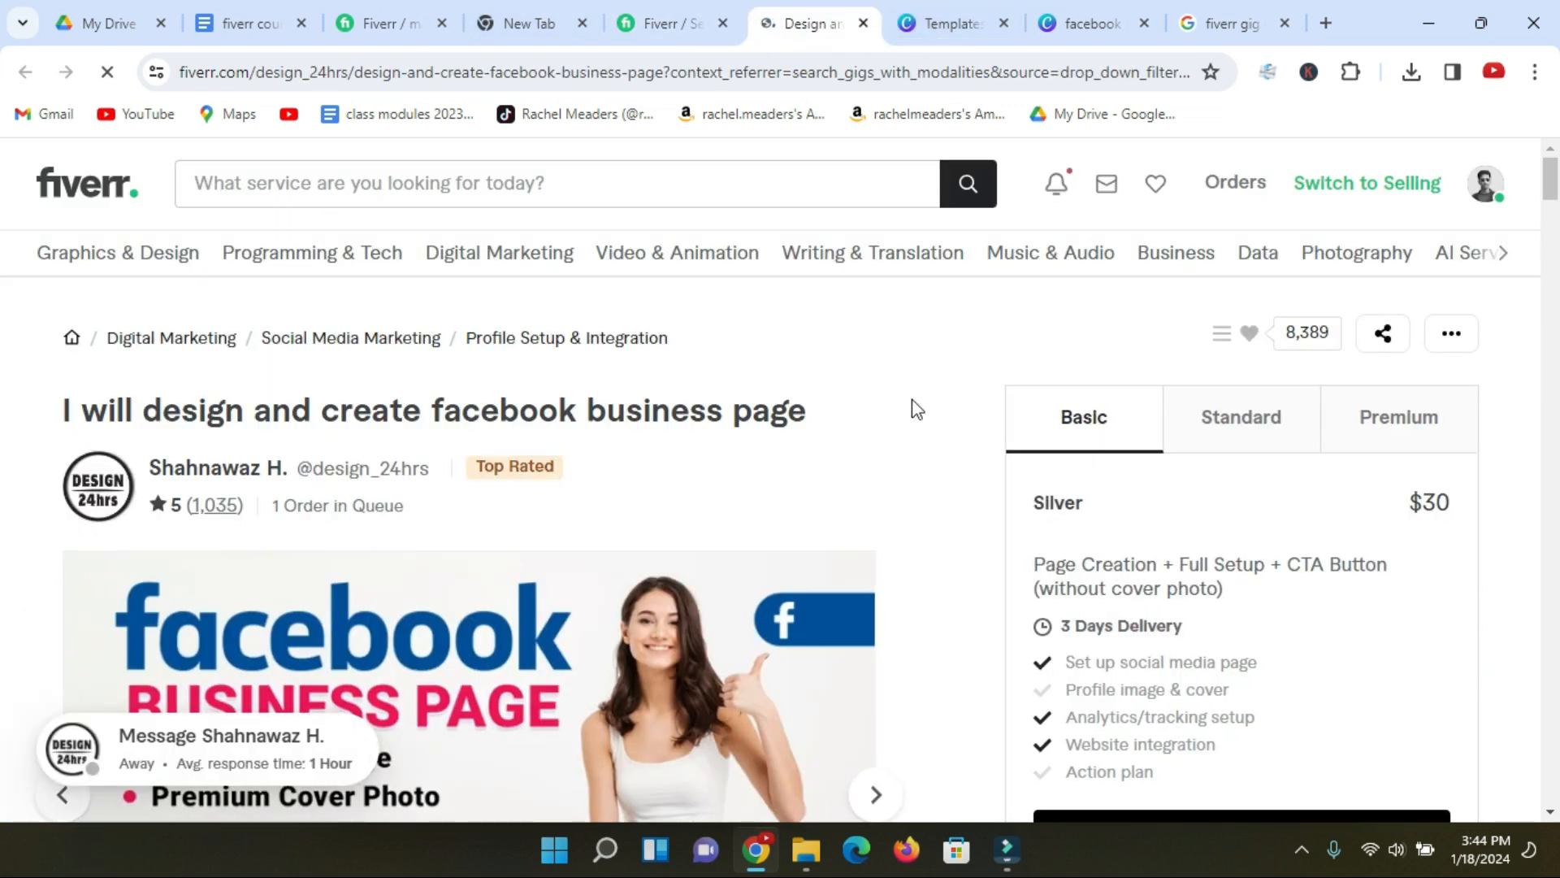
drag(788, 413, 293, 415)
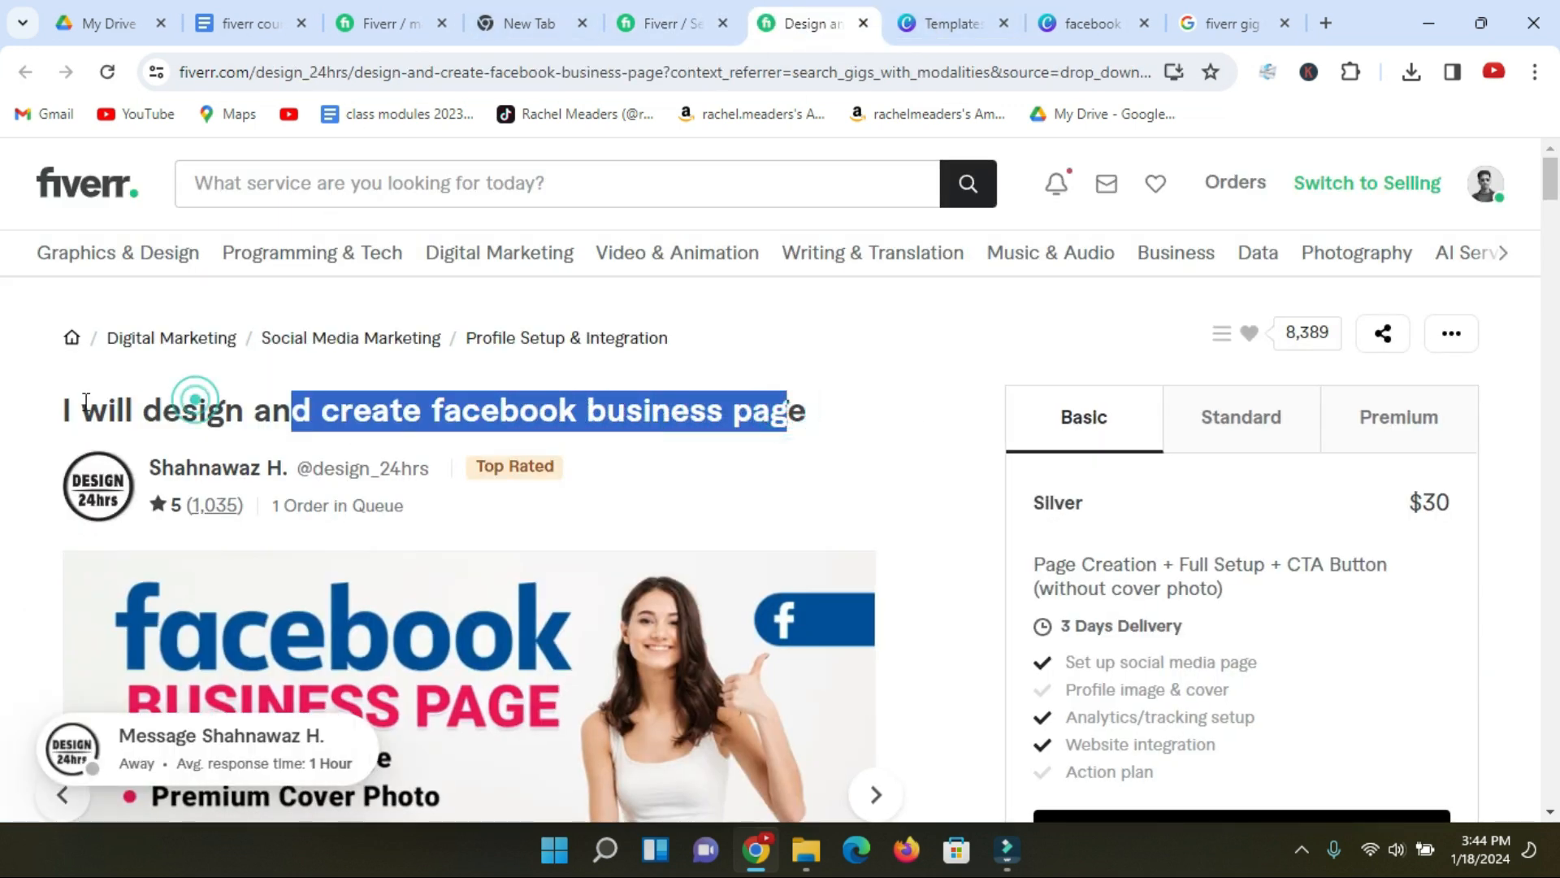
triple_click(383, 415)
key(ctrl+c)
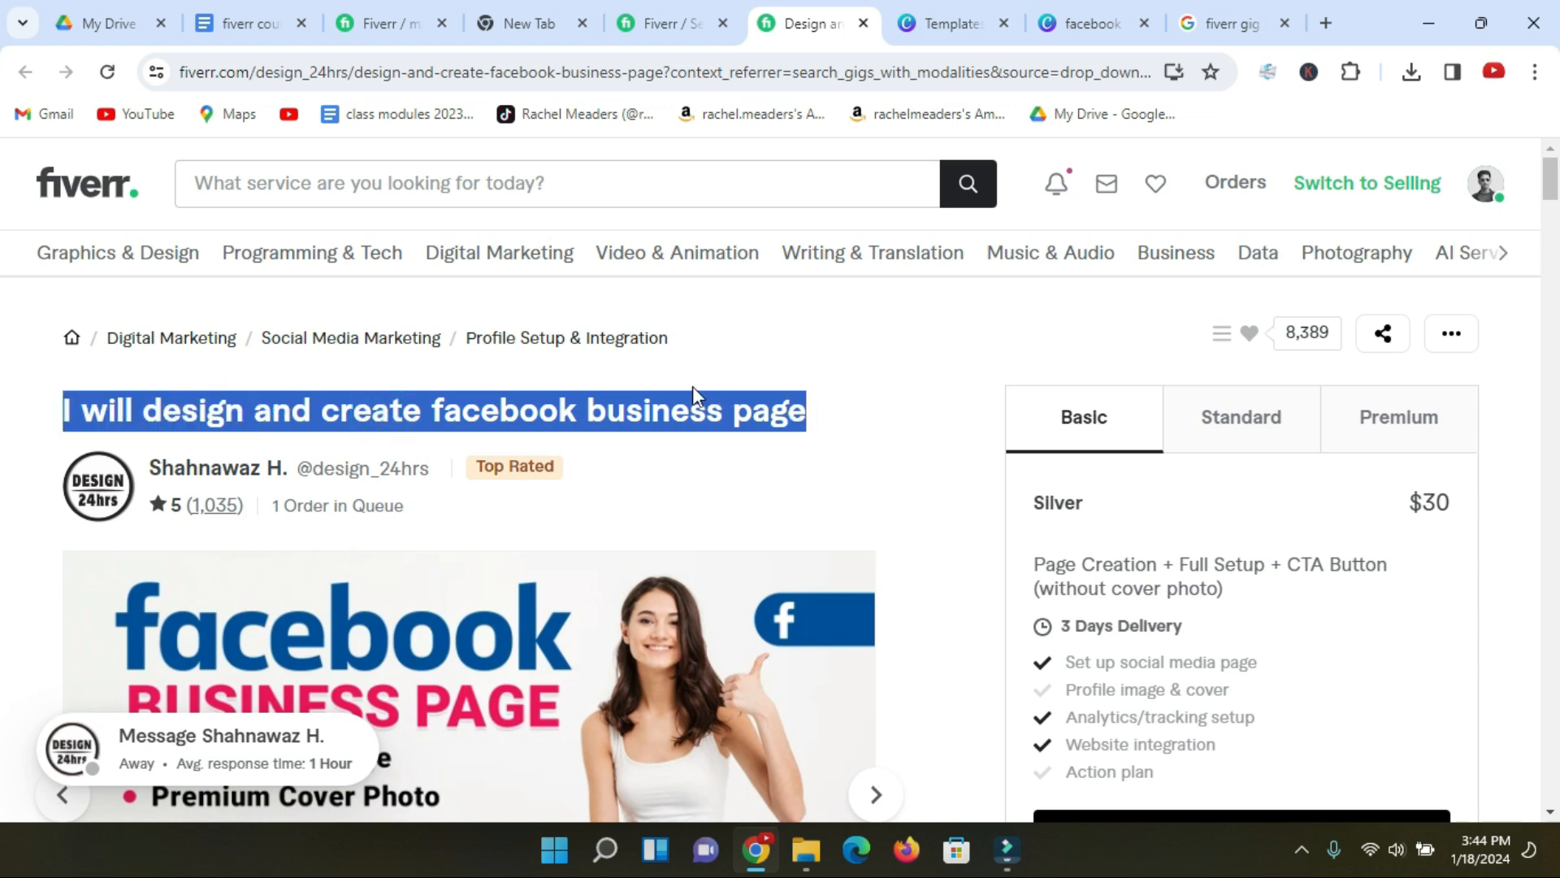
Return to the "facebook Business page" image properties and set both Title and Subject to "I will design and create facebook business page"
click(807, 850)
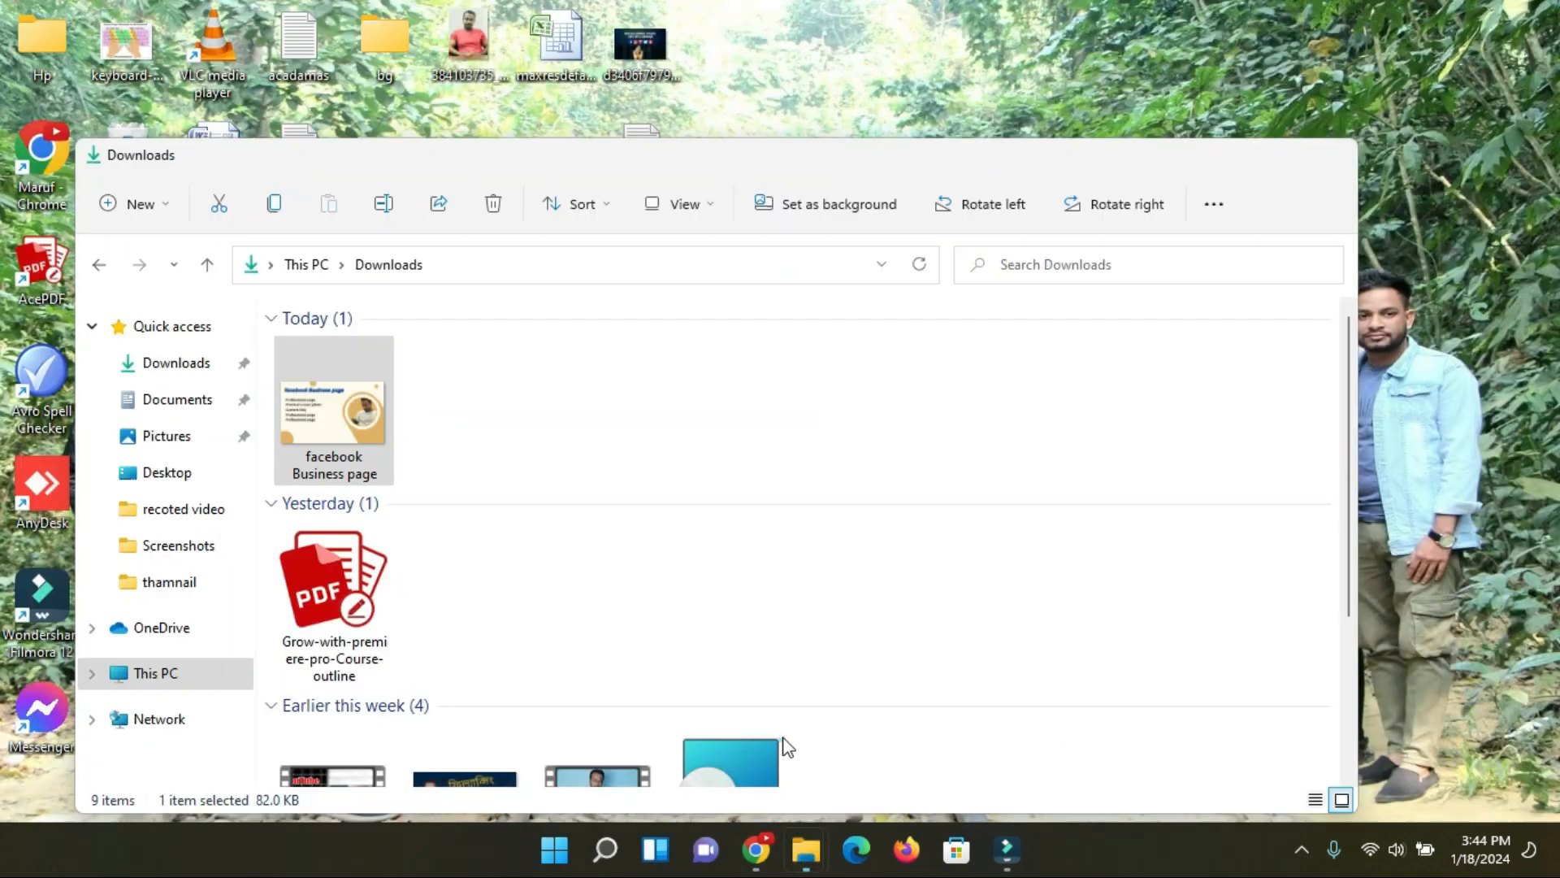
click(782, 755)
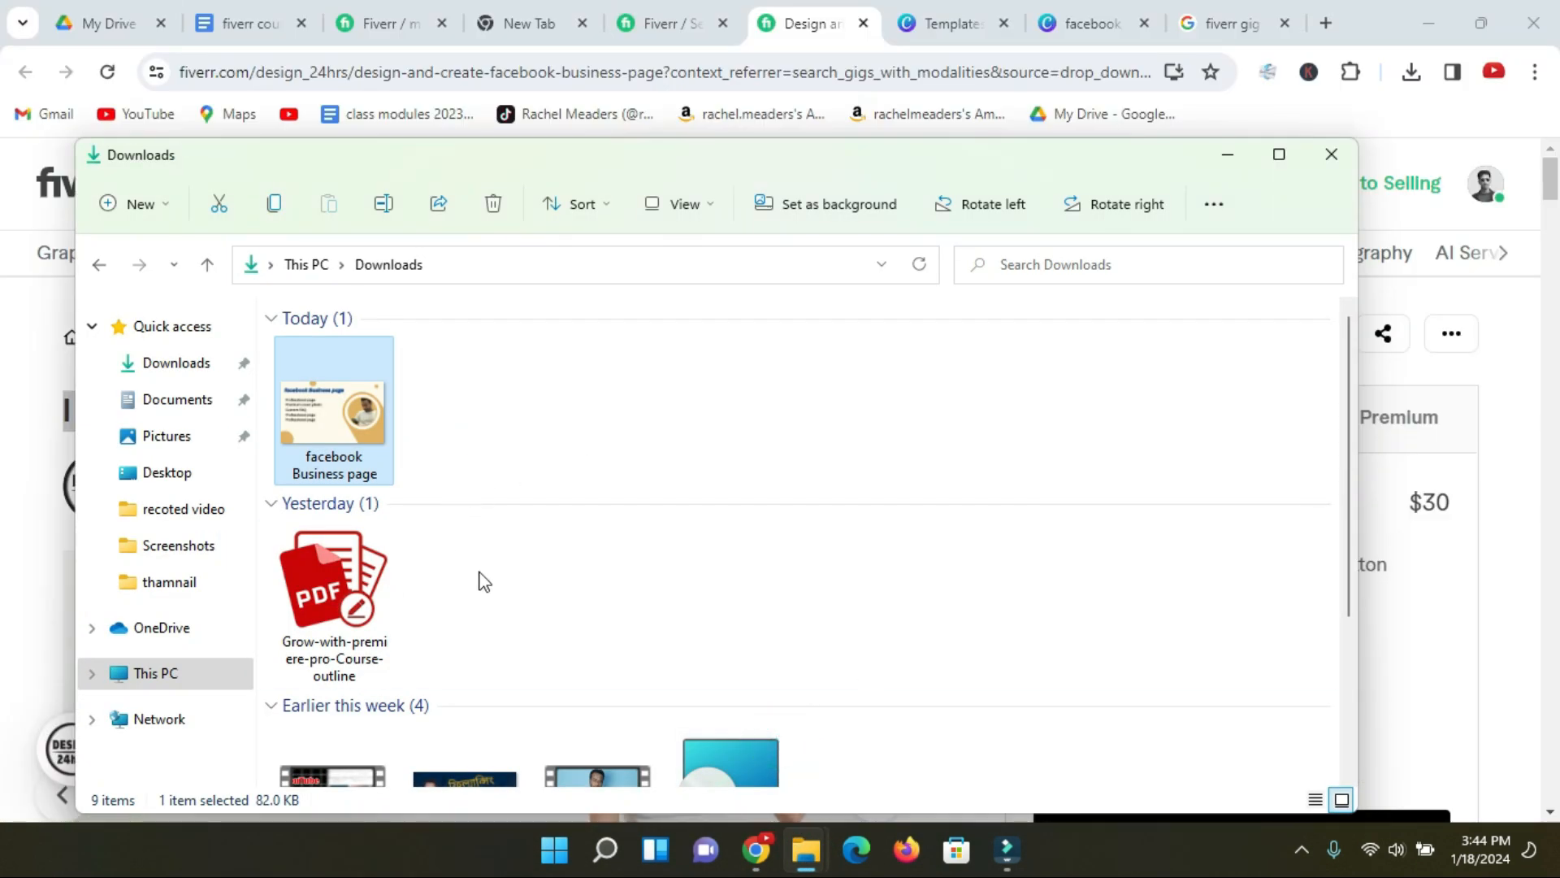
mouse_move(806, 860)
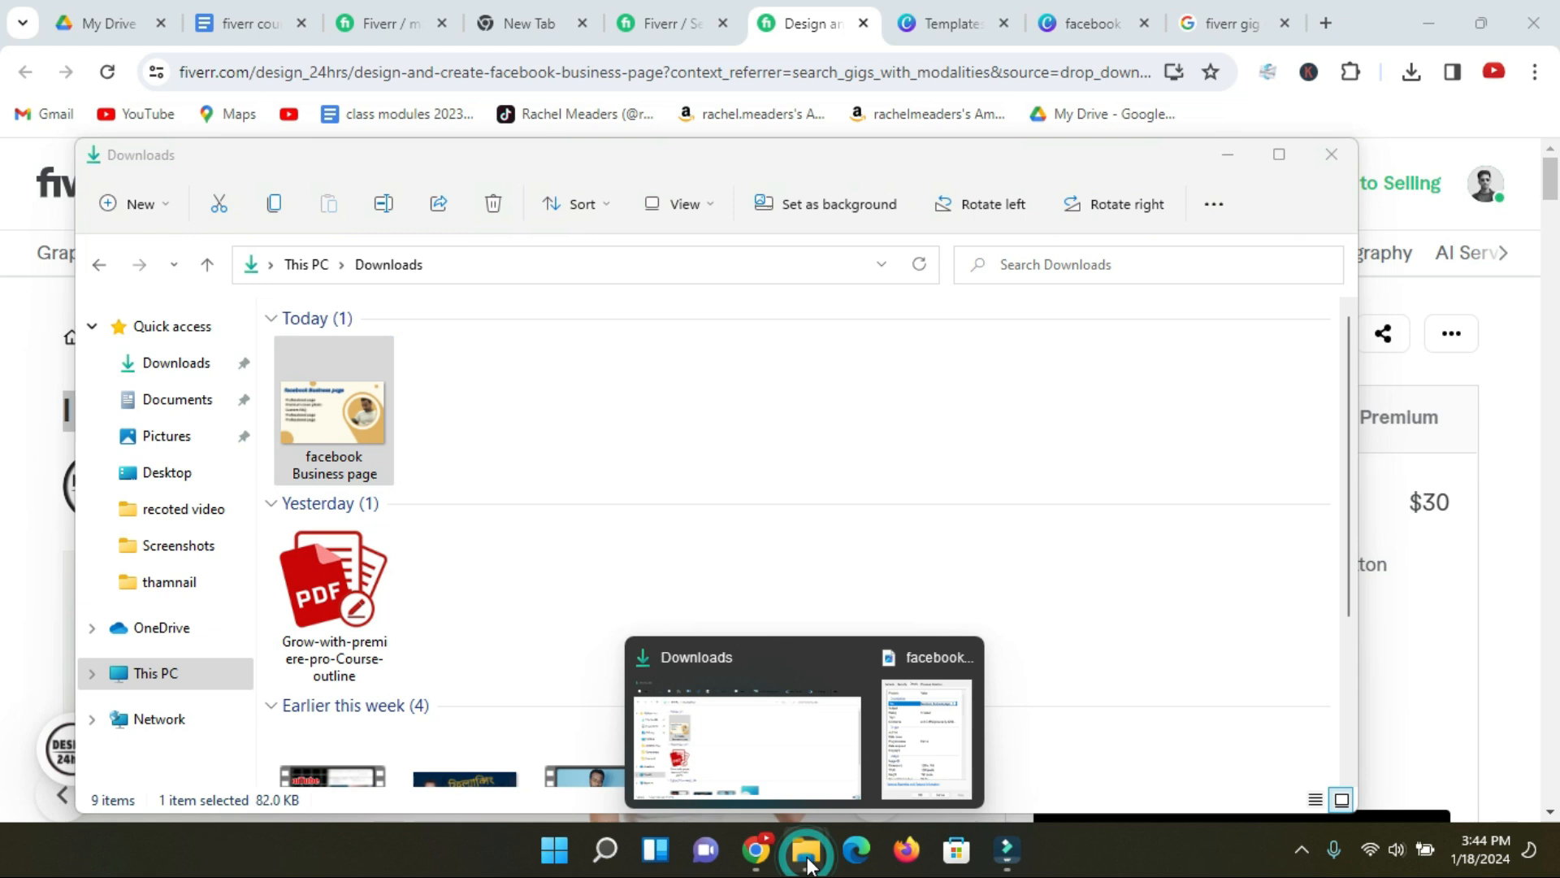
click(923, 752)
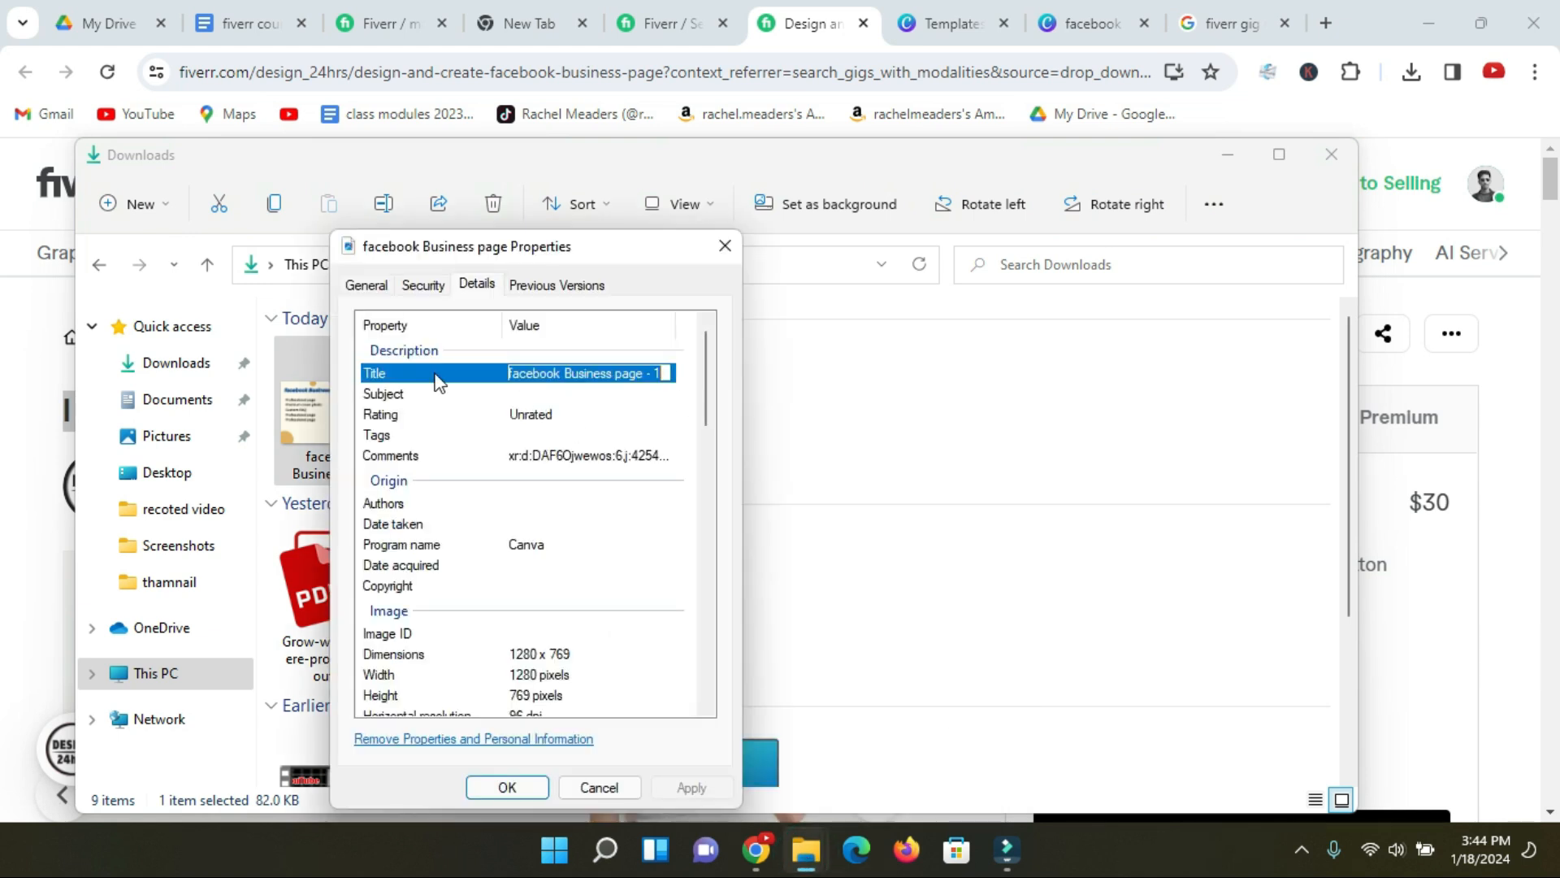
click(585, 375)
double_click(584, 376)
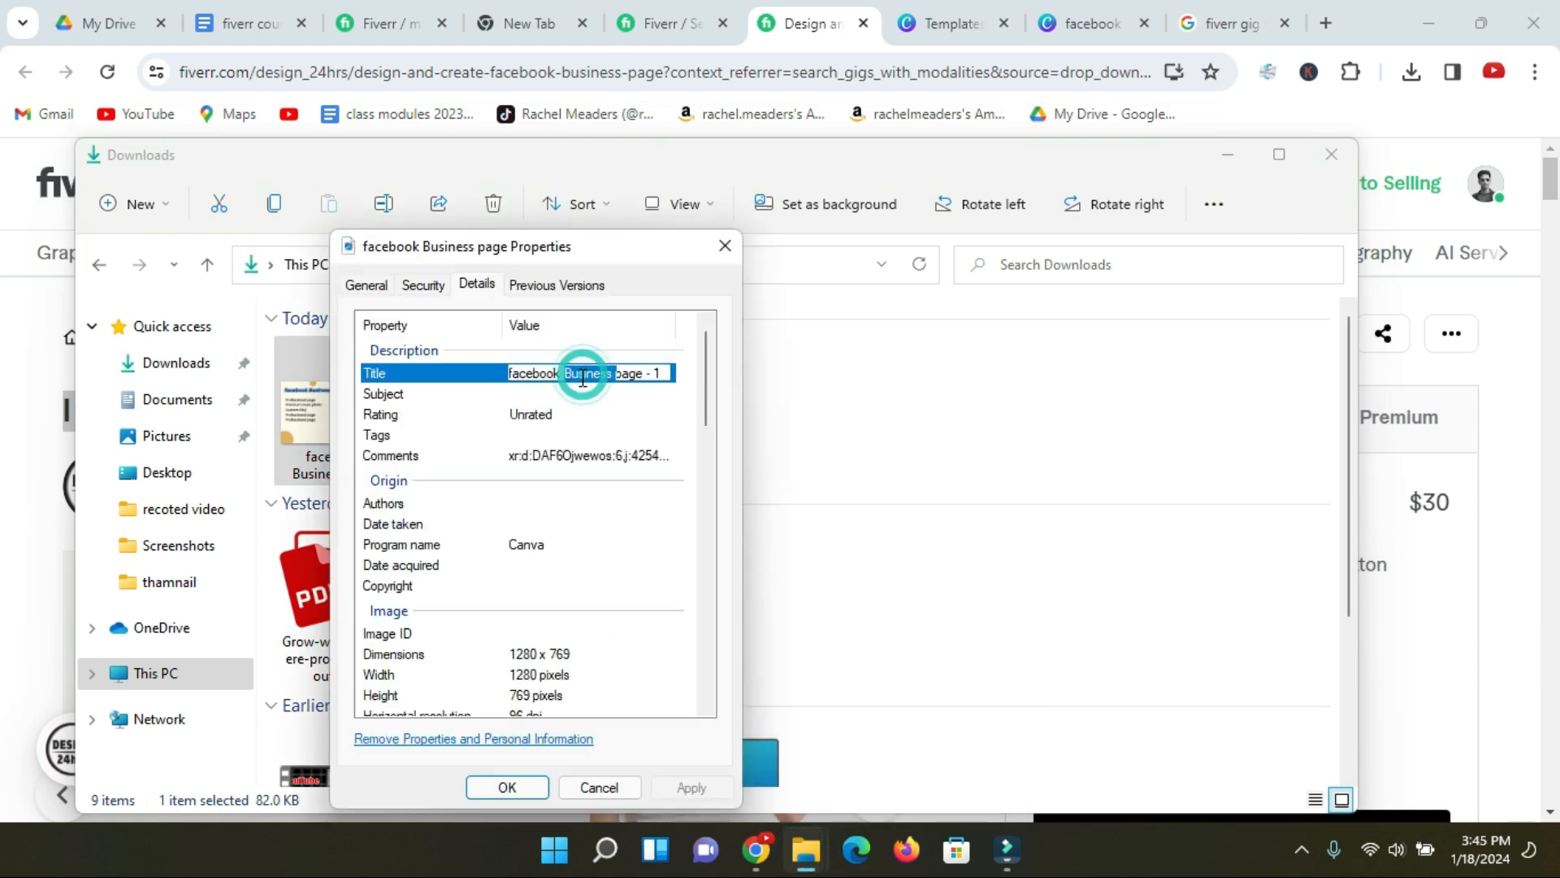
click(618, 373)
drag(619, 372, 665, 372)
key(ctrl+a)
key(ctrl+v)
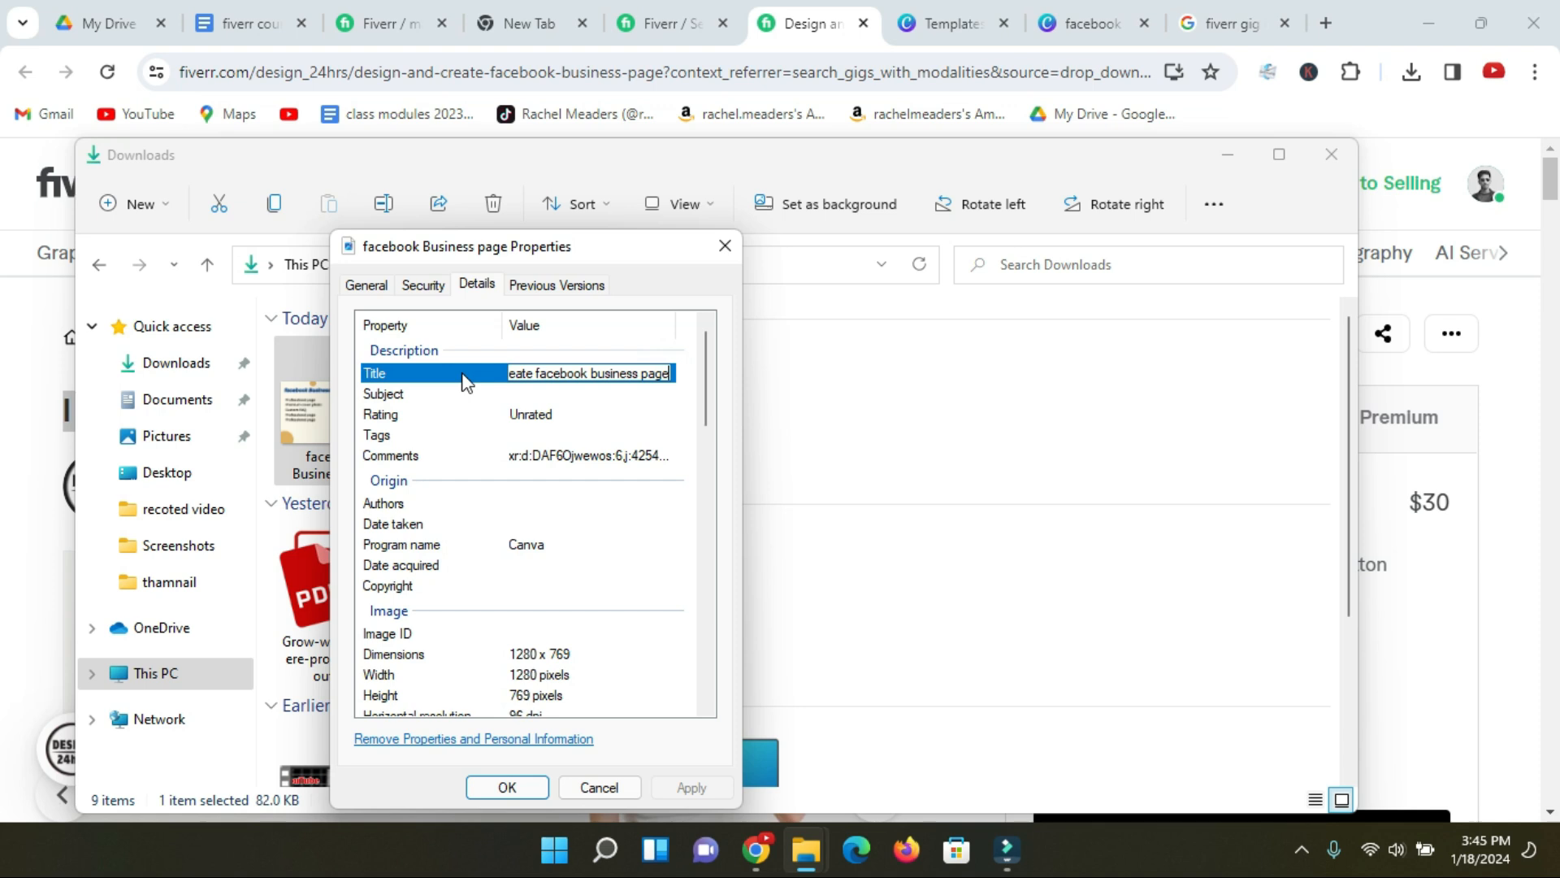
click(561, 393)
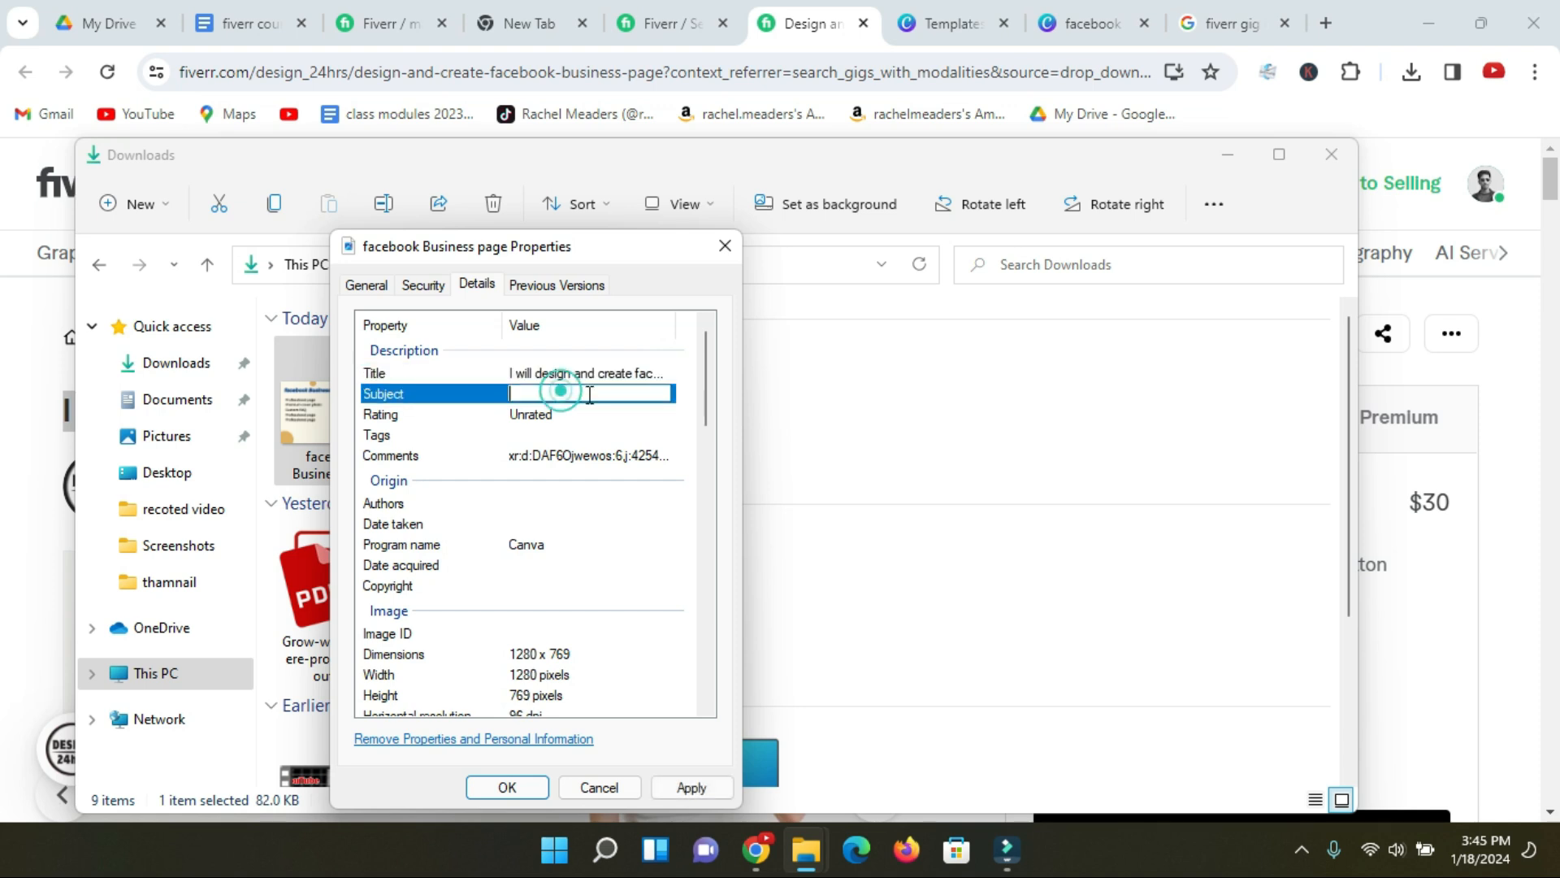
key(ctrl+v)
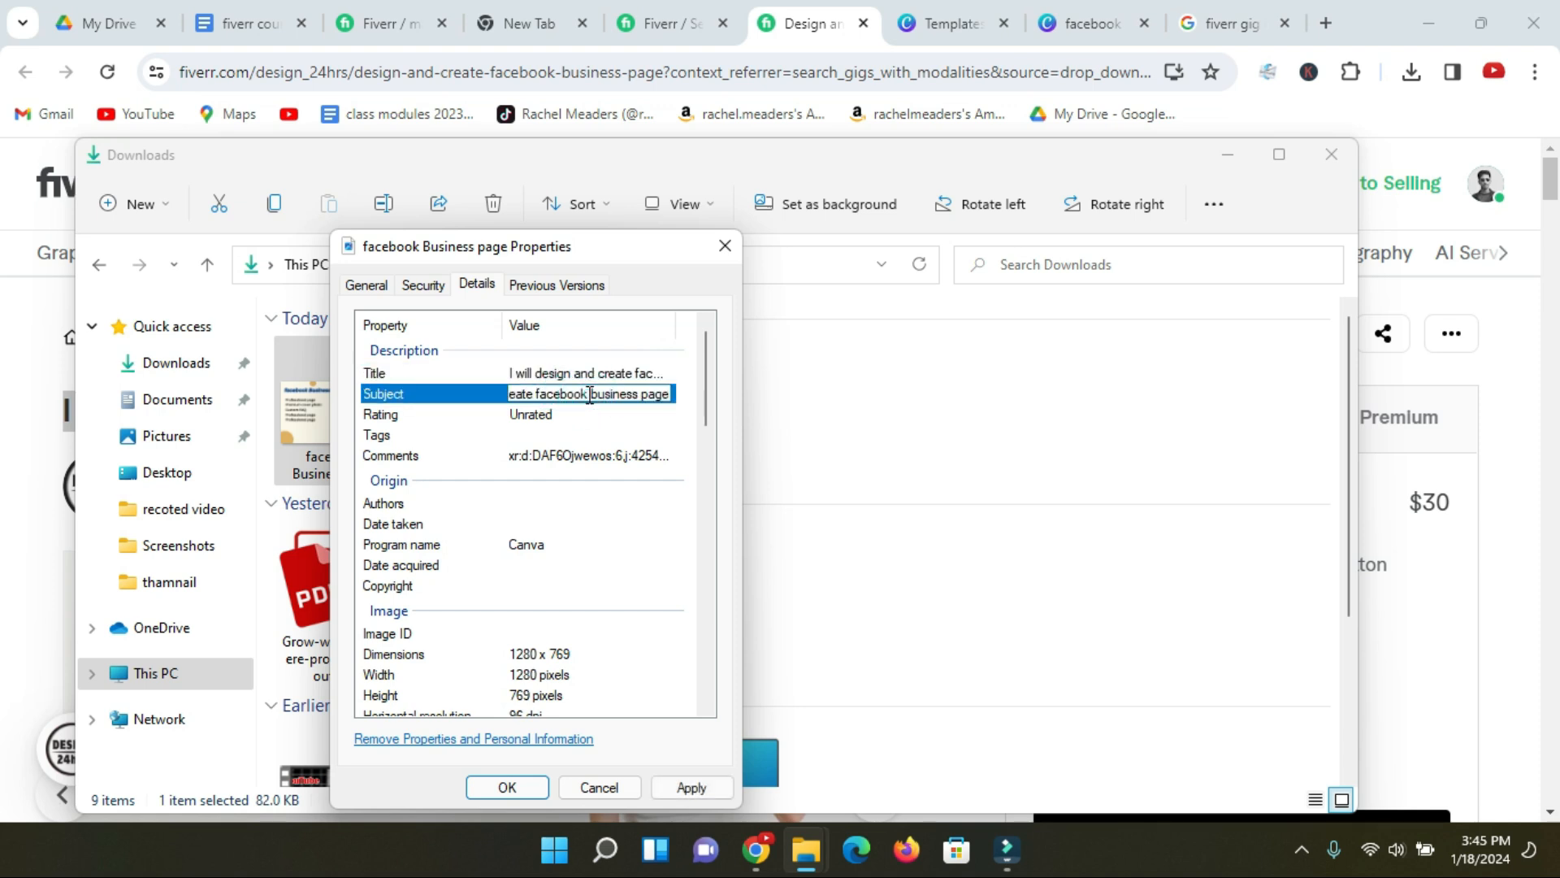
Open the Tags value for editing, and copy all the related tags from the Fiverr gig page in Chrome
click(402, 436)
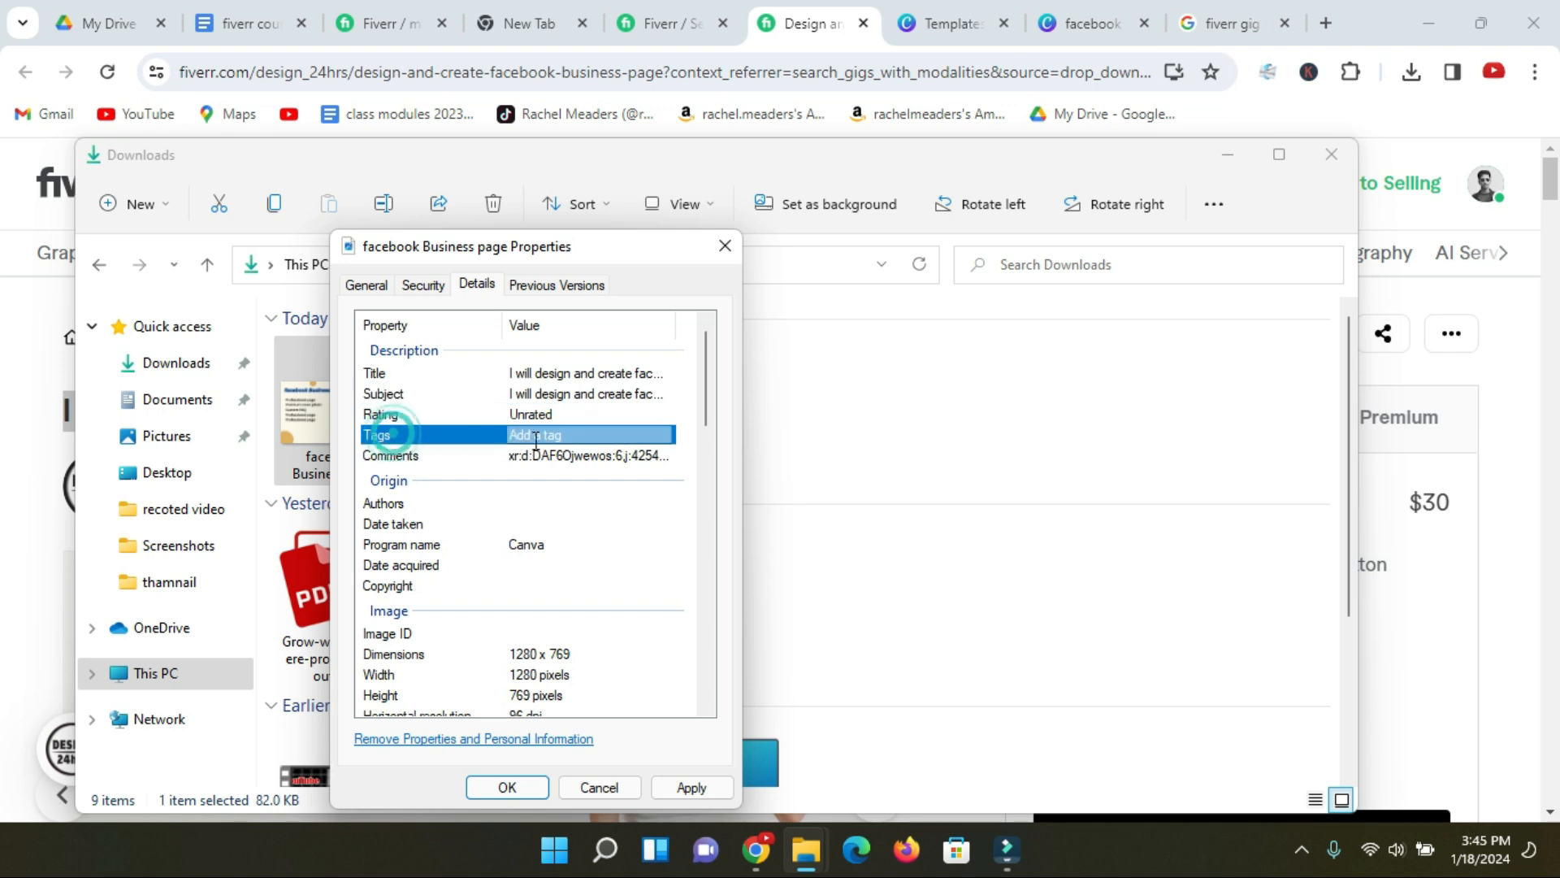
click(581, 436)
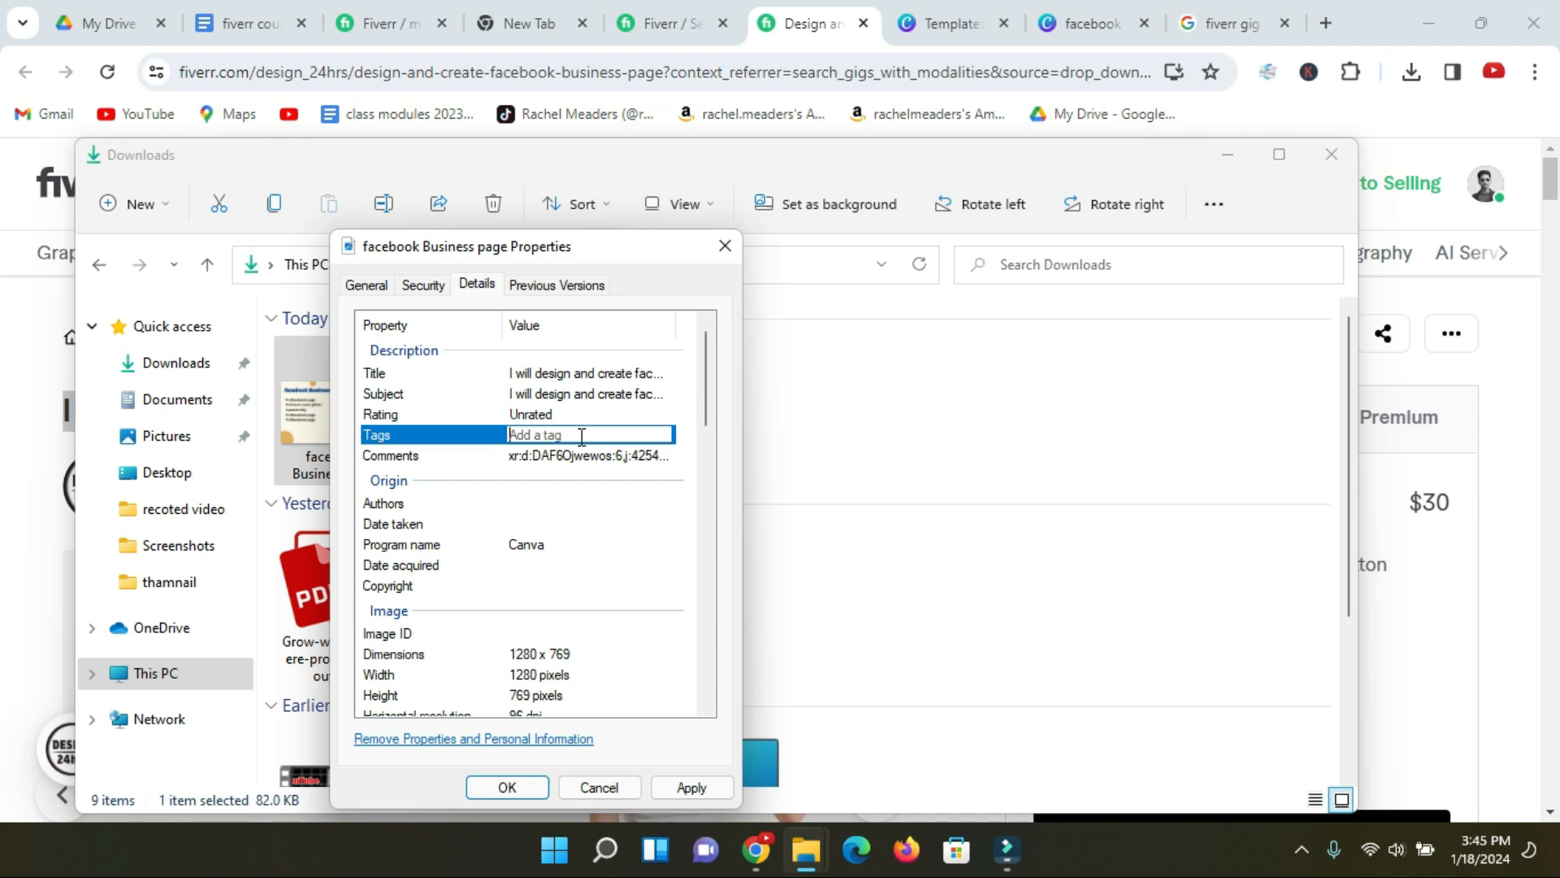
click(715, 12)
click(797, 28)
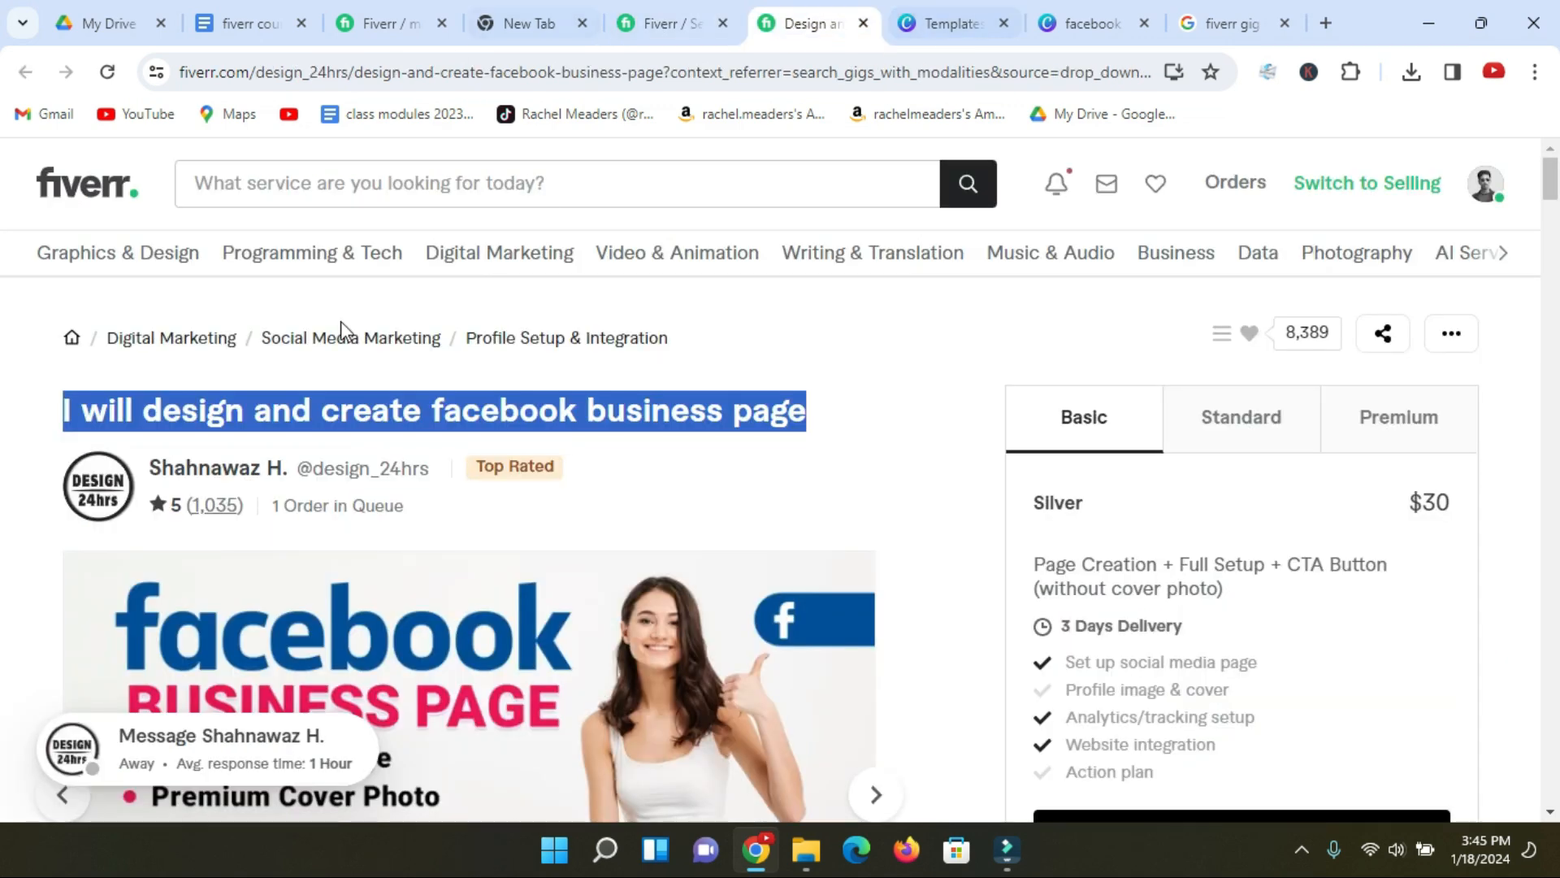
scroll(317, 378, down, 20)
scroll(313, 390, down, 20)
scroll(276, 391, down, 15)
scroll(276, 386, down, 20)
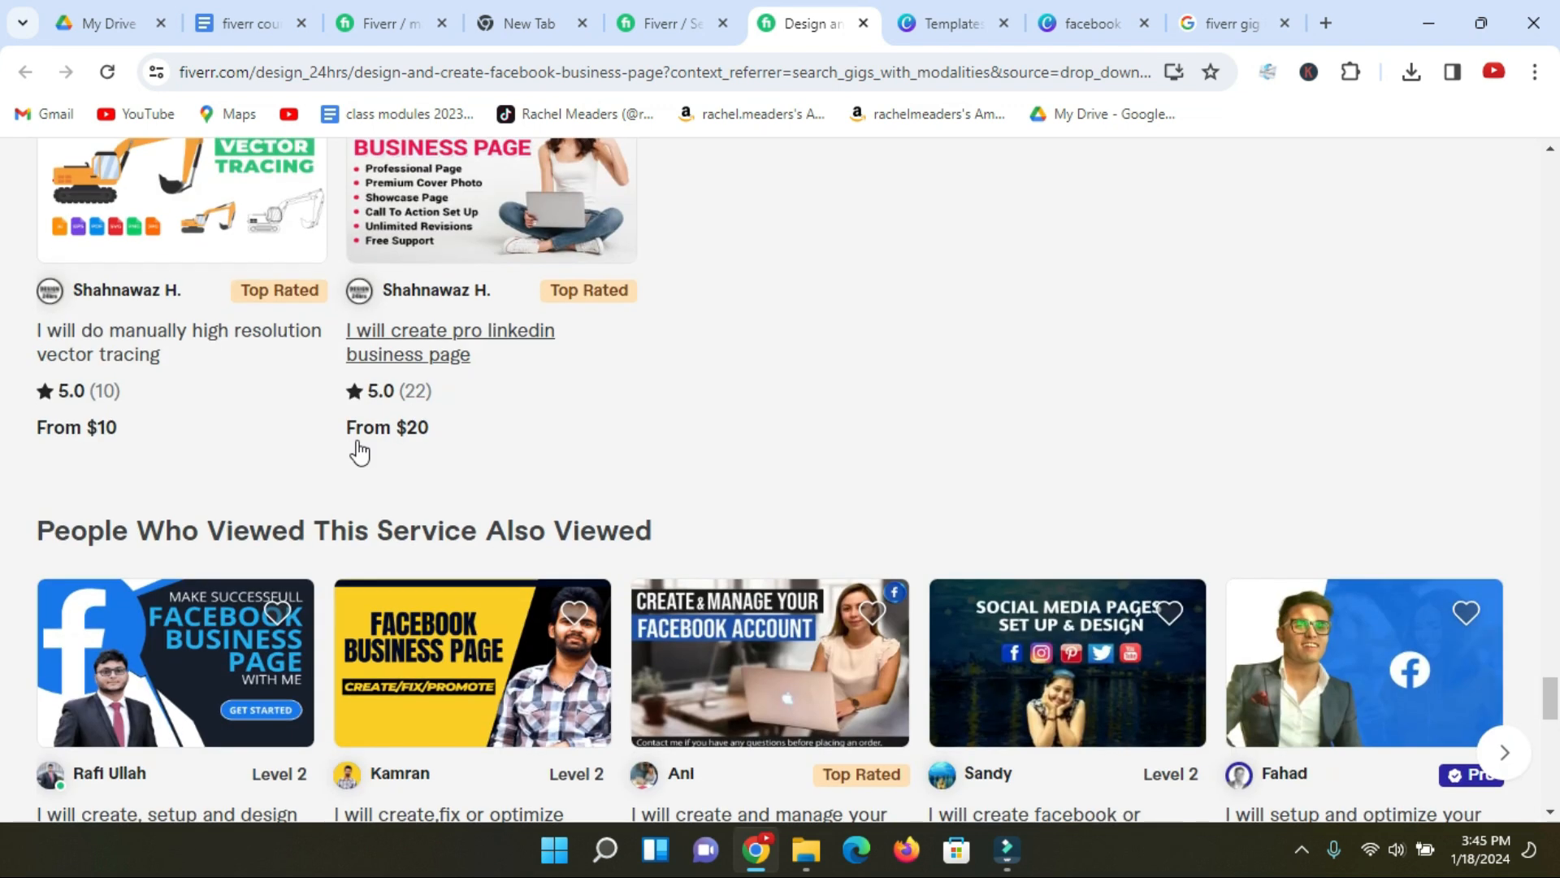
scroll(357, 452, up, 8)
drag(44, 439, 764, 443)
mouse_move(826, 872)
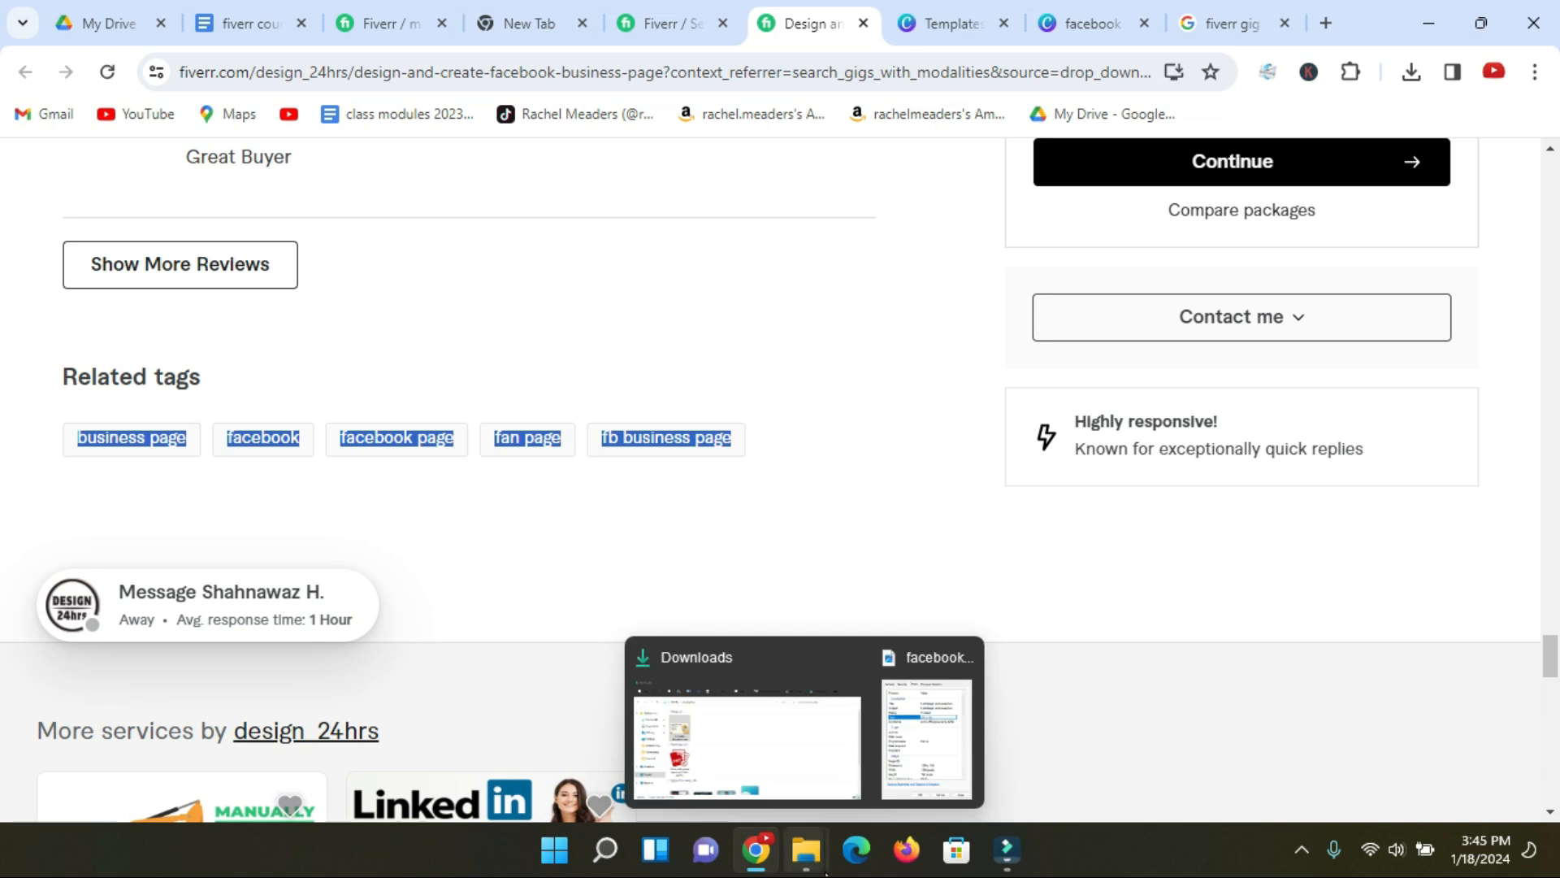
Set the image's Tags to "facebook page, business pagefacebookfacebook pagefan pagefb business page" in the file properties
click(926, 736)
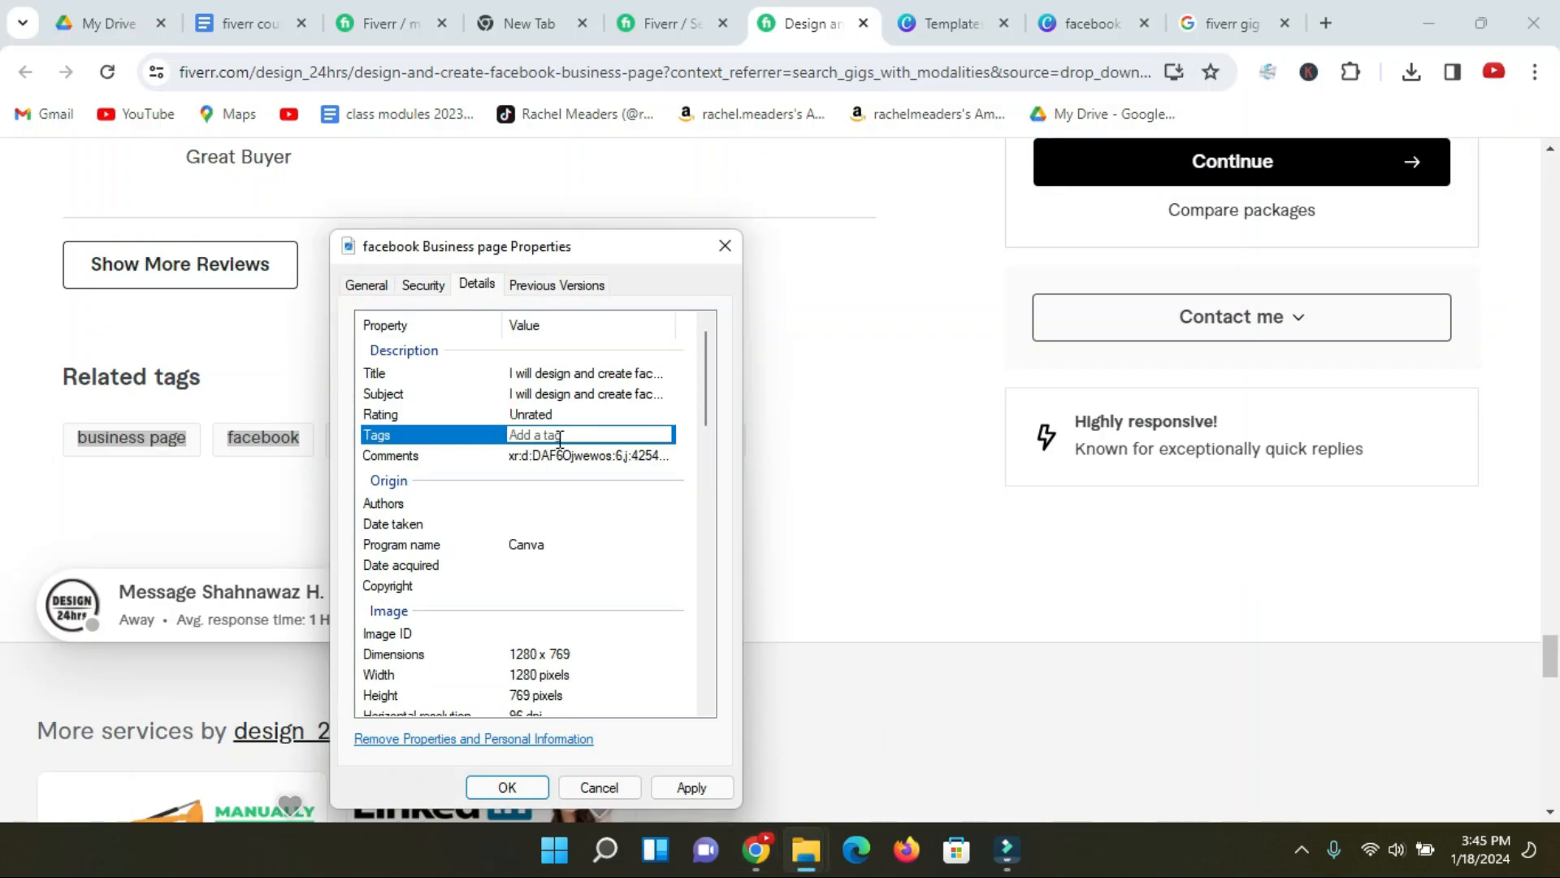
text(fa)
text(cebook page, business pagefacebookfacebook pagefan pagefb business page;)
text(business pagefacebookfacebook pagefan pagefb business page)
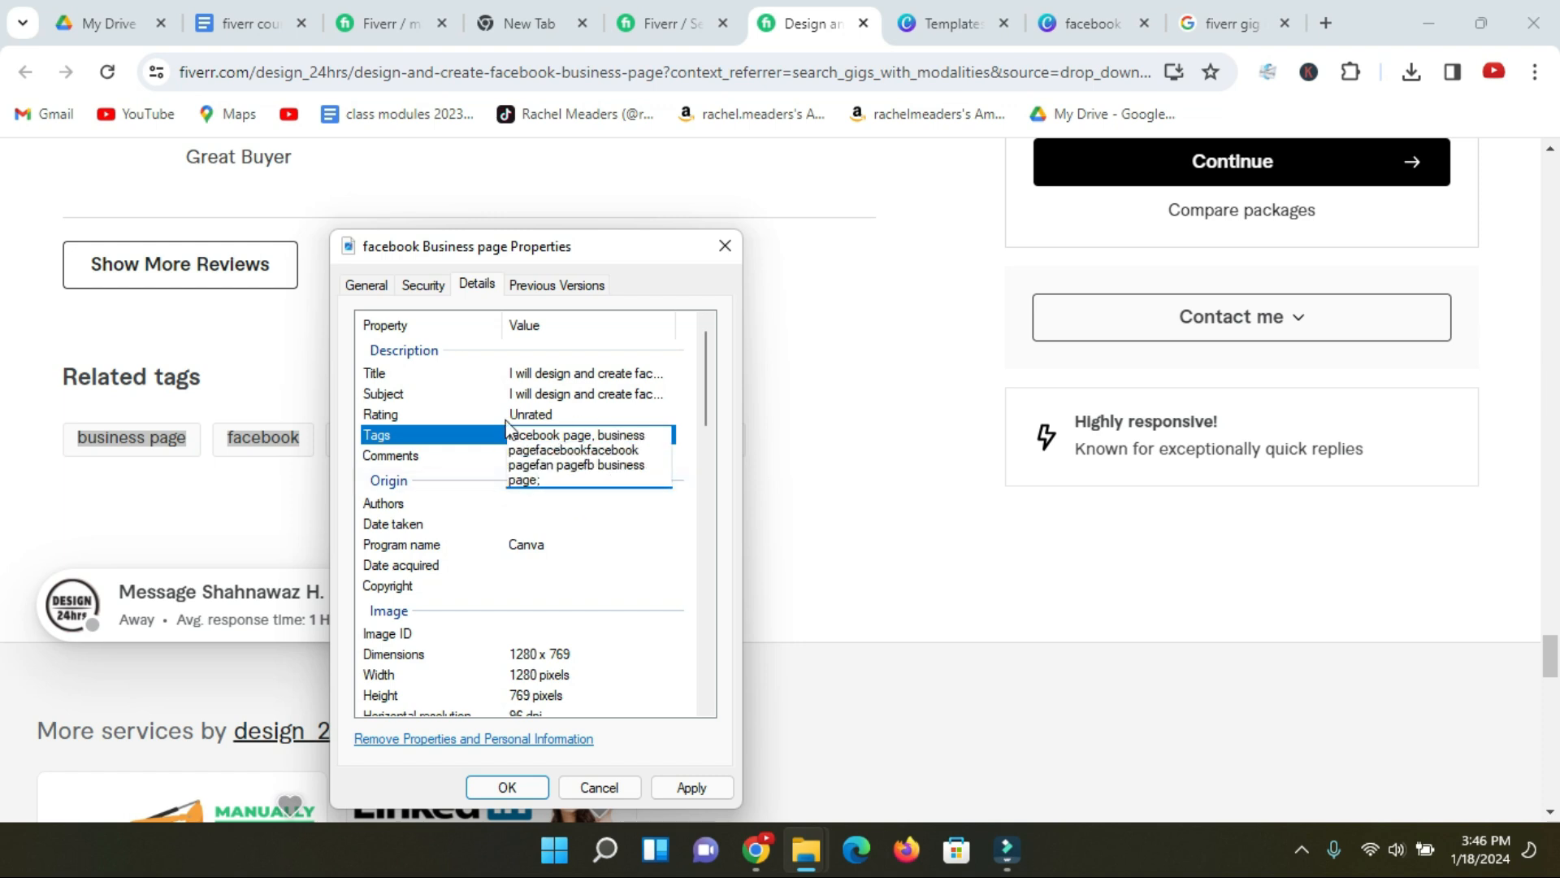
click(474, 457)
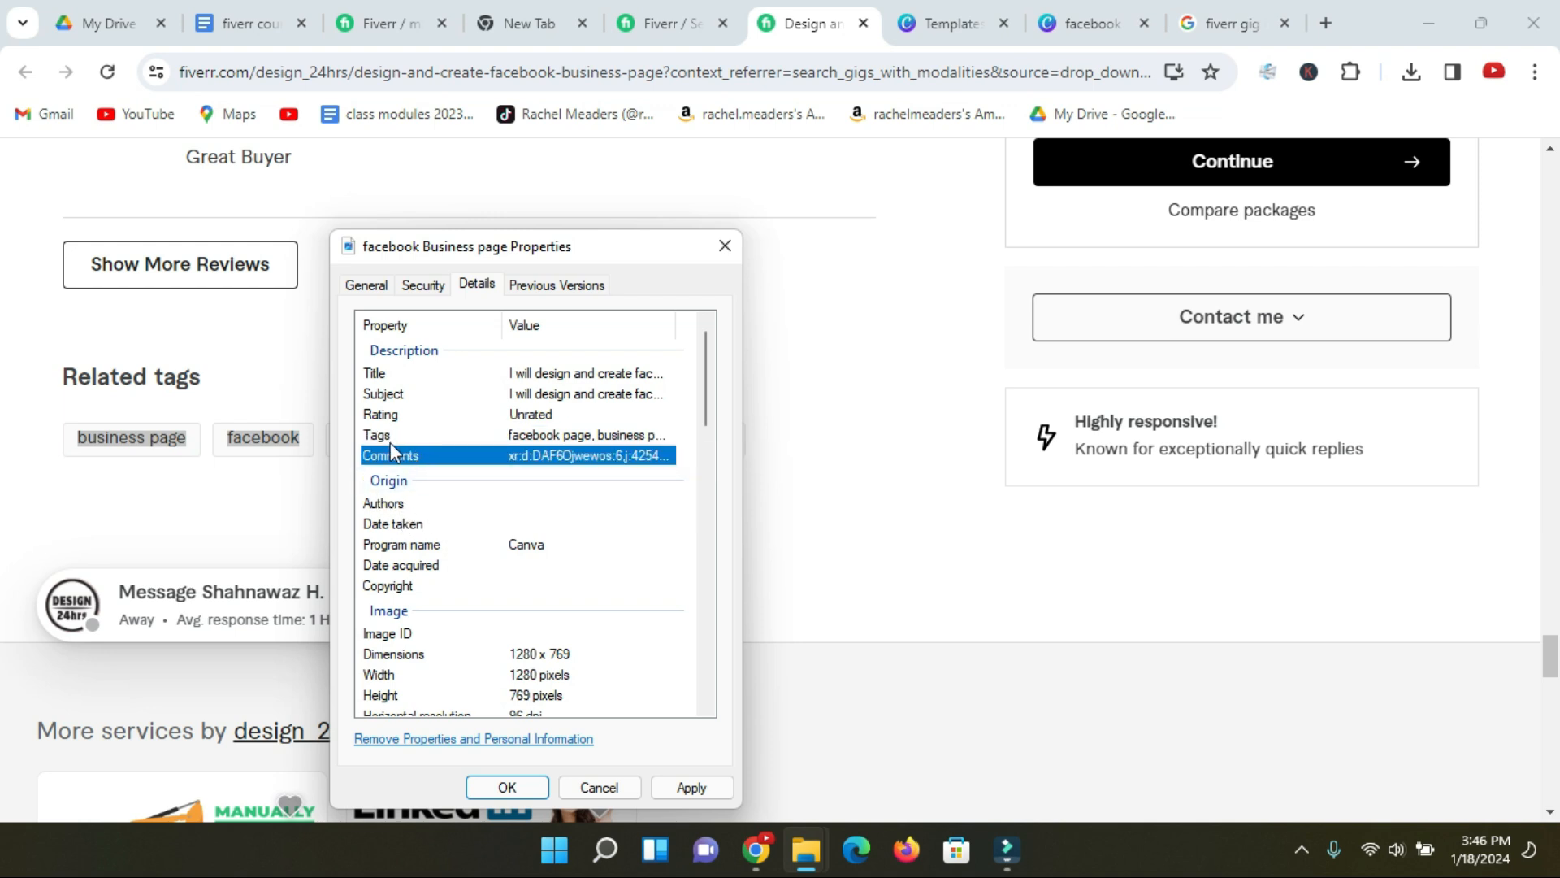
Open the Authors value for editing, and select the seller's name in the About the seller section of the Fiverr gig in Chrome
click(396, 504)
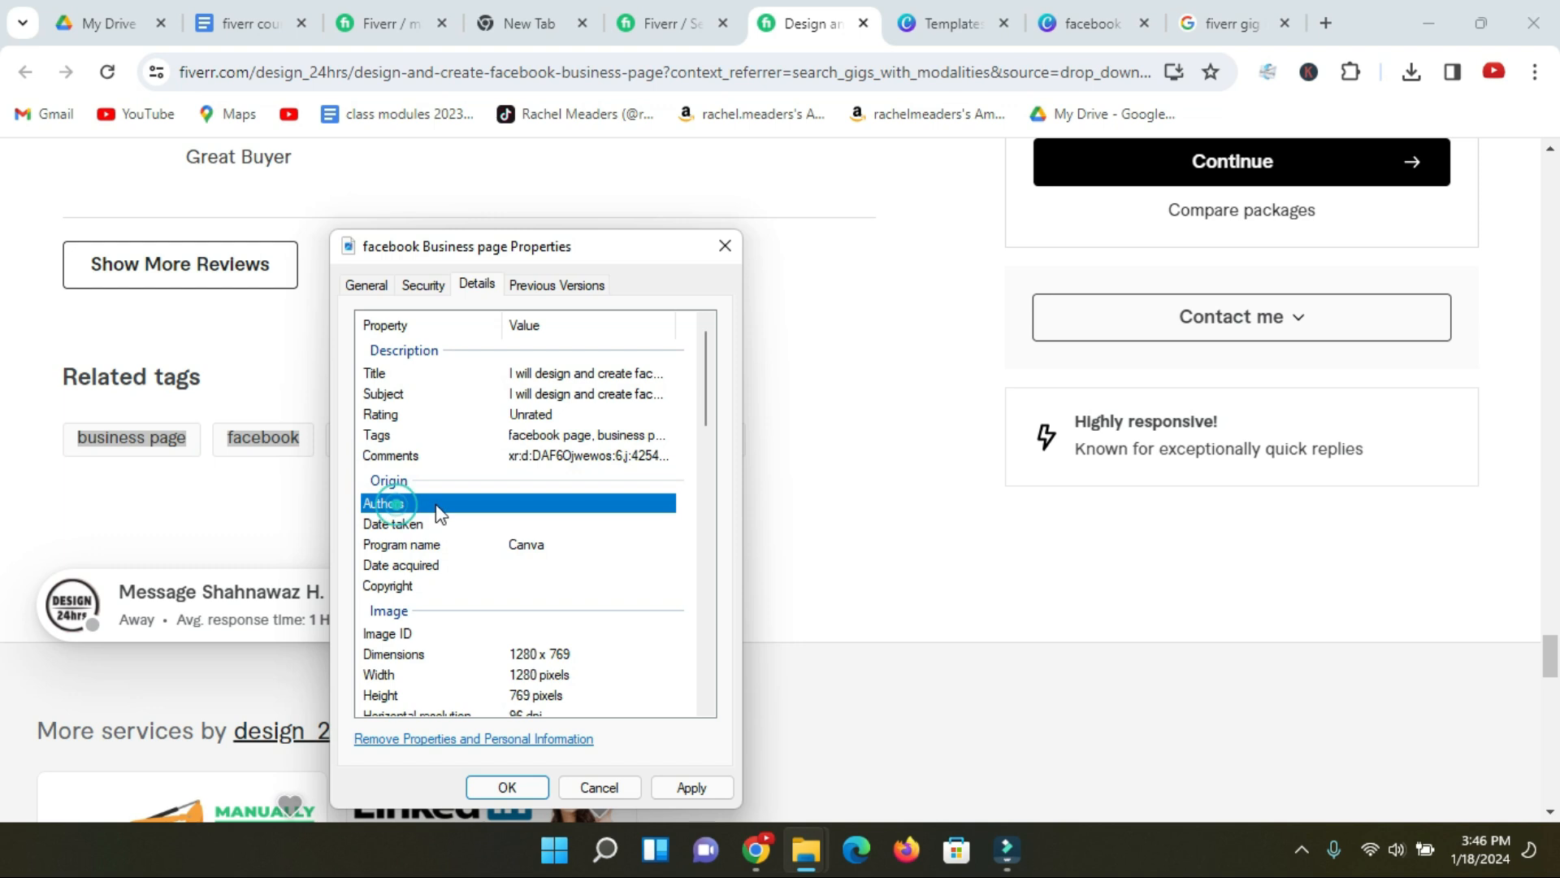
click(561, 505)
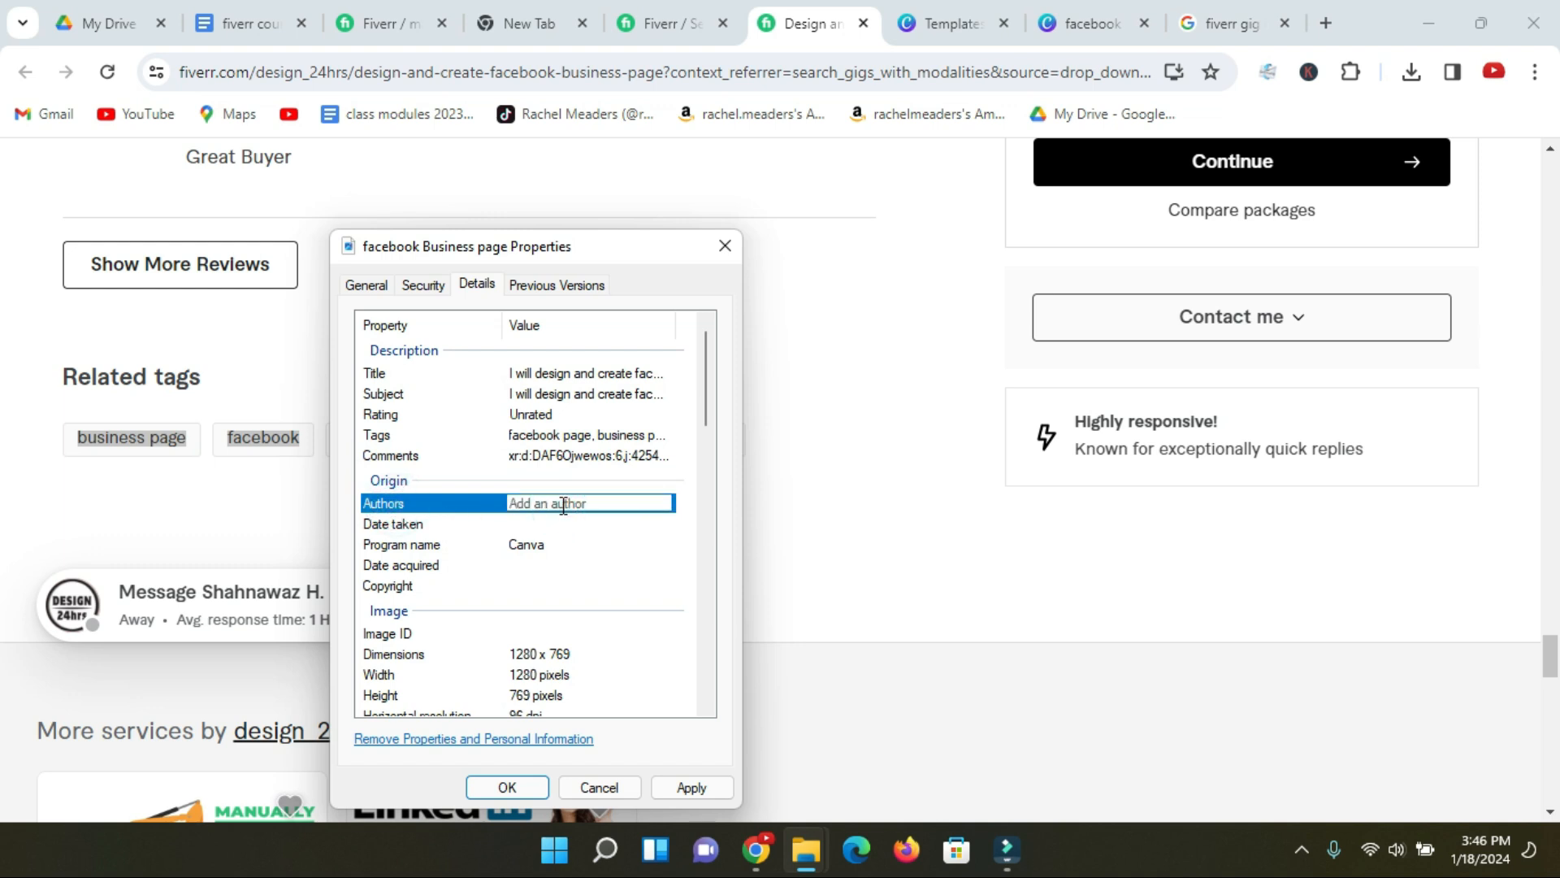
click(813, 25)
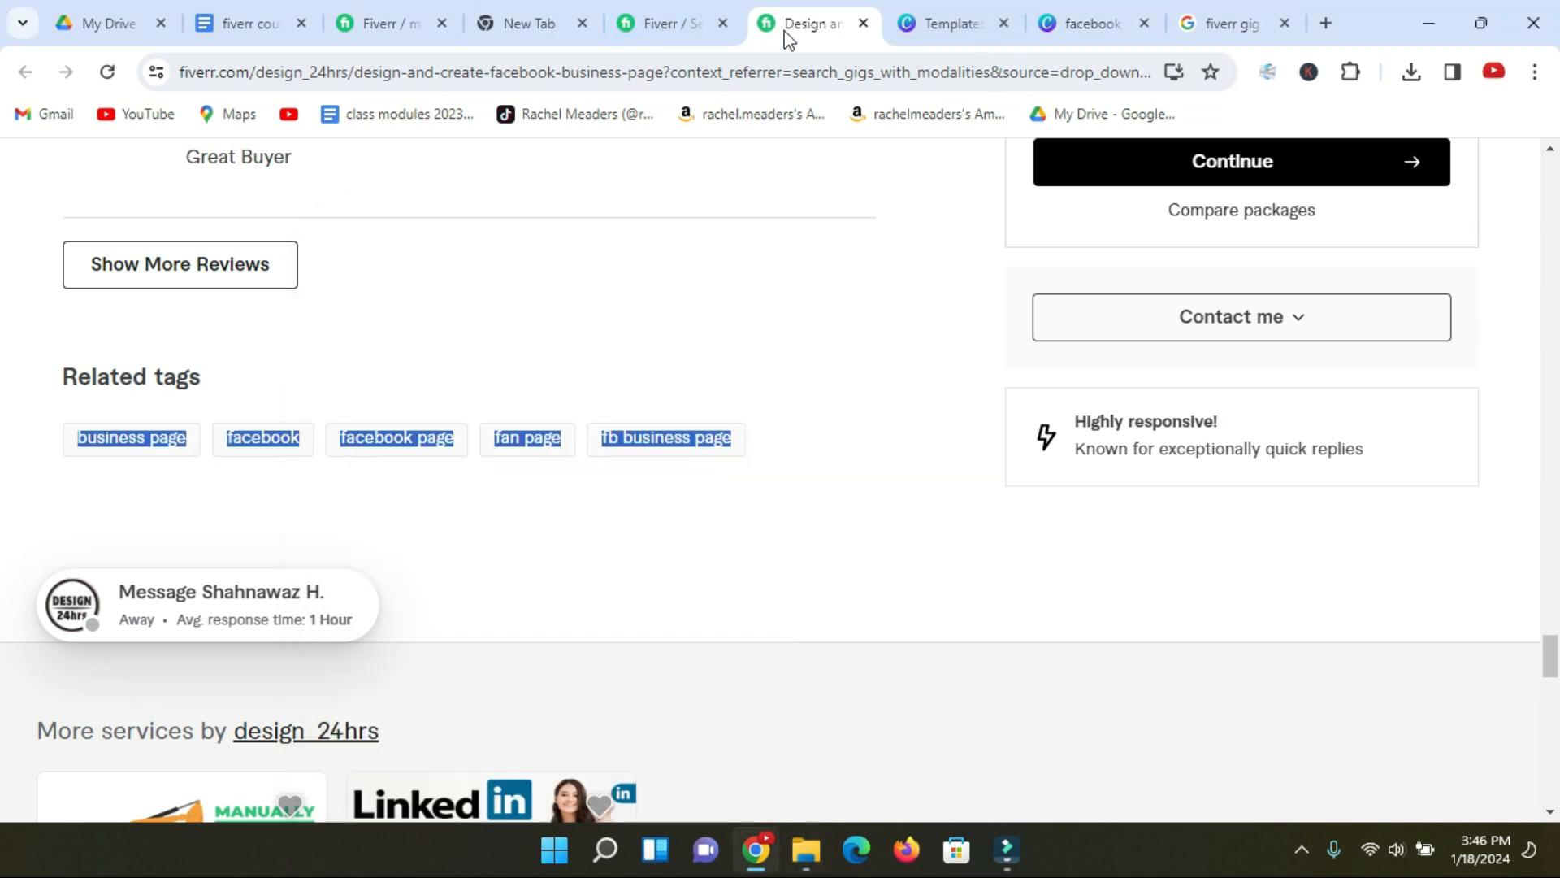
scroll(512, 346, up, 15)
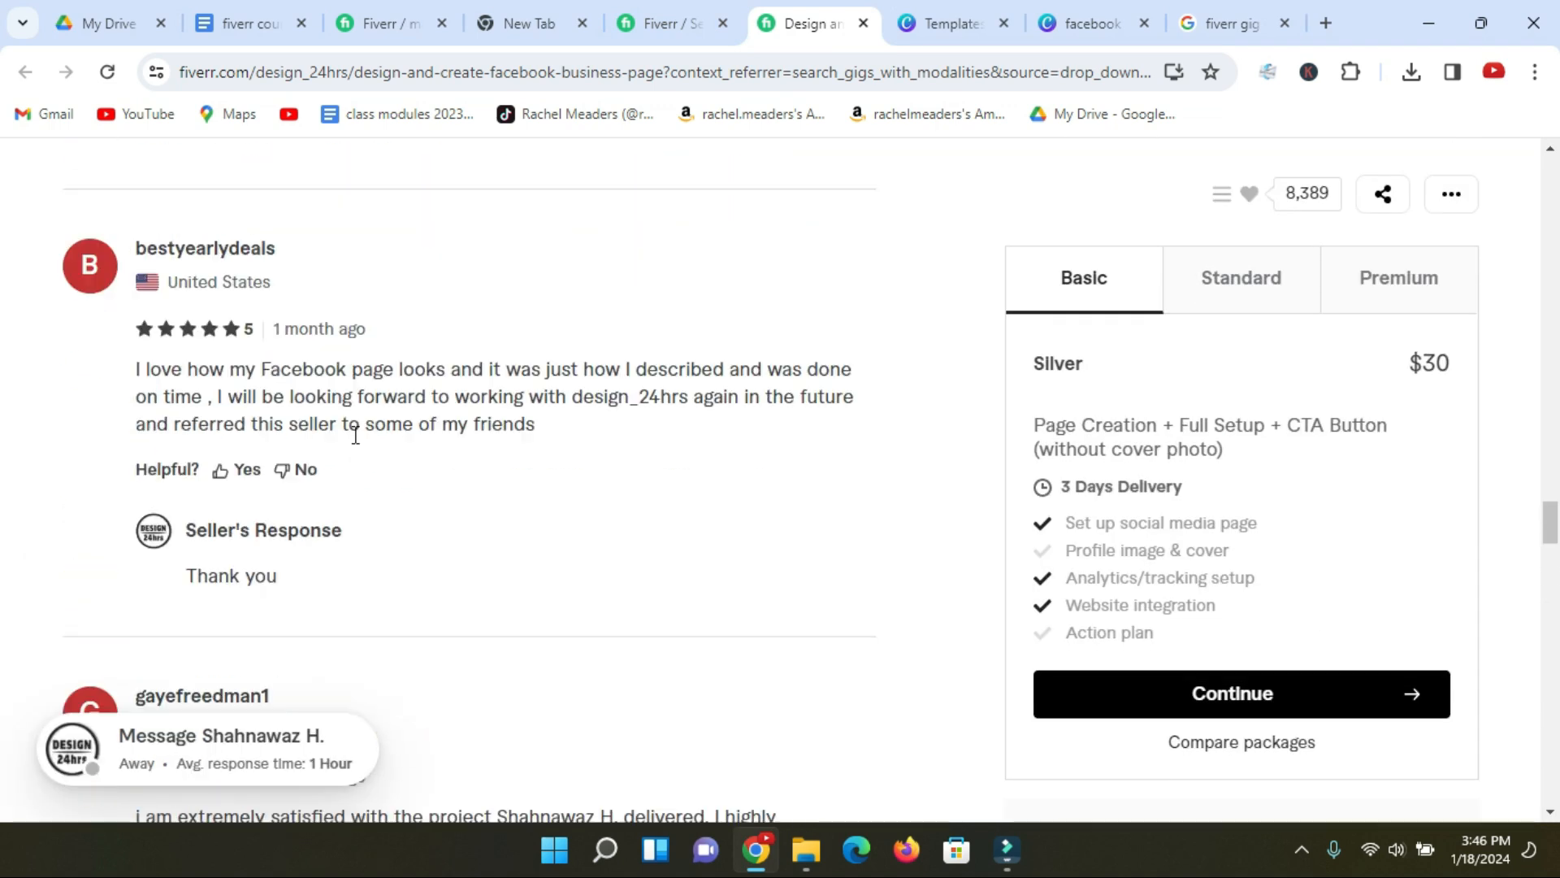
scroll(1531, 498, up, 15)
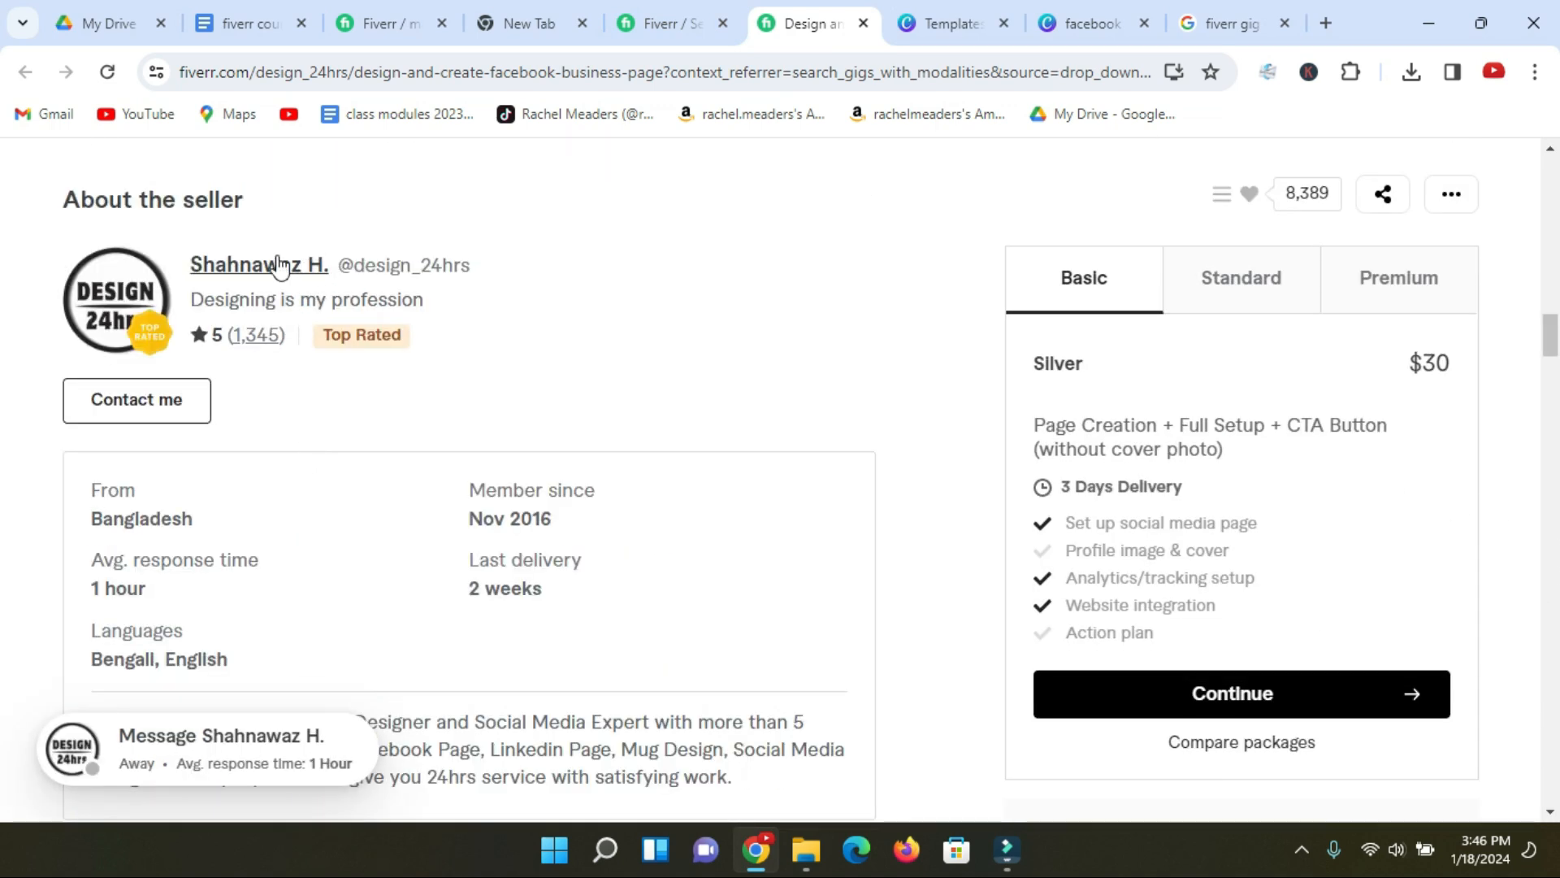
drag(209, 268, 329, 268)
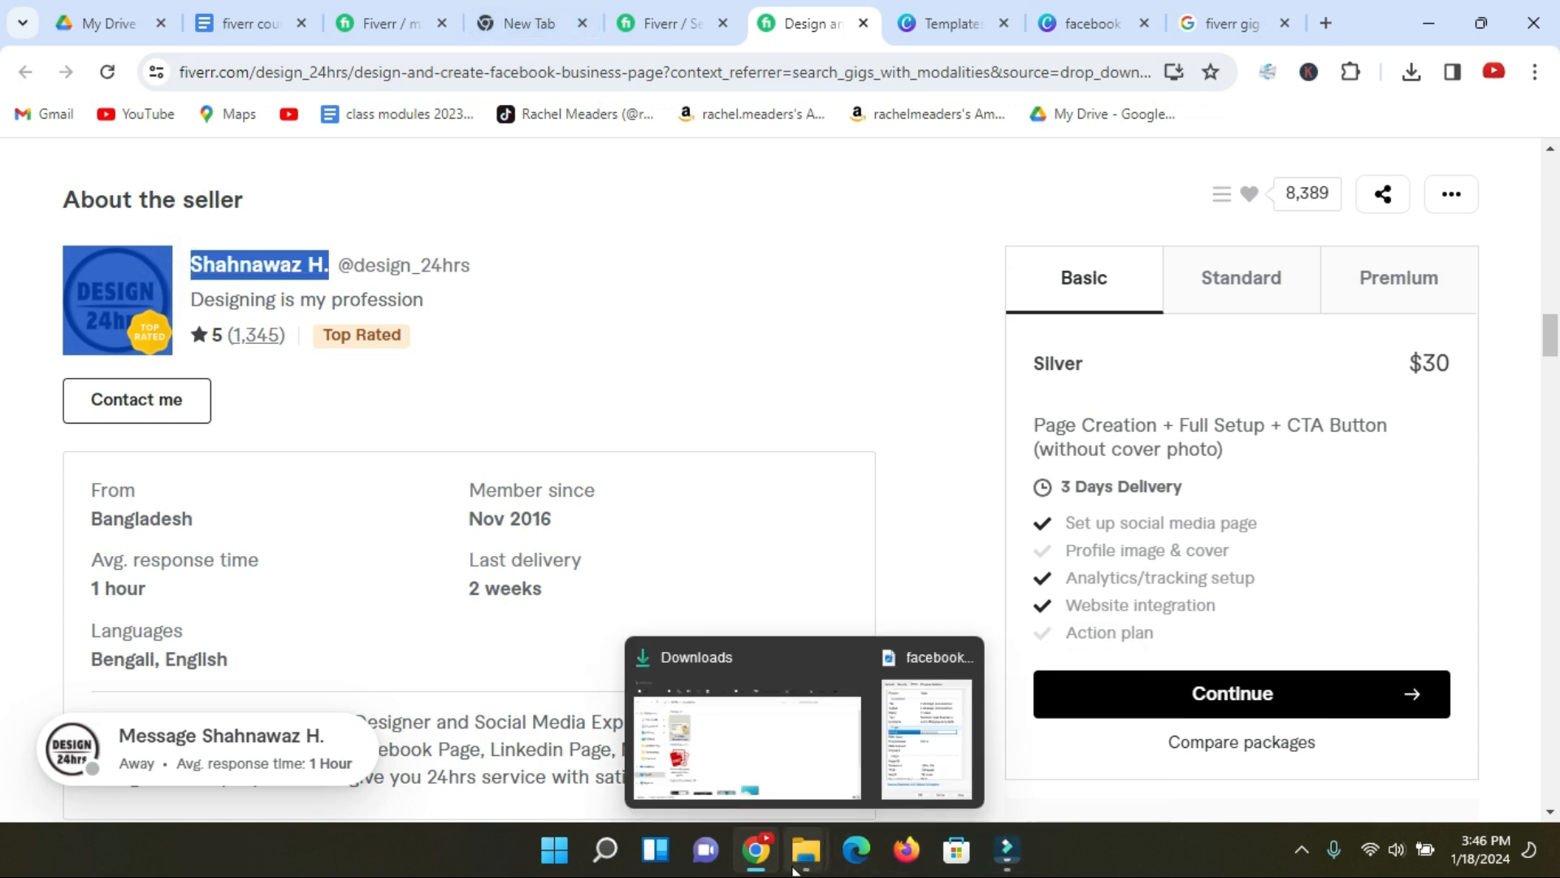
Return to the image's properties and save the edited metadata
mouse_move(803, 859)
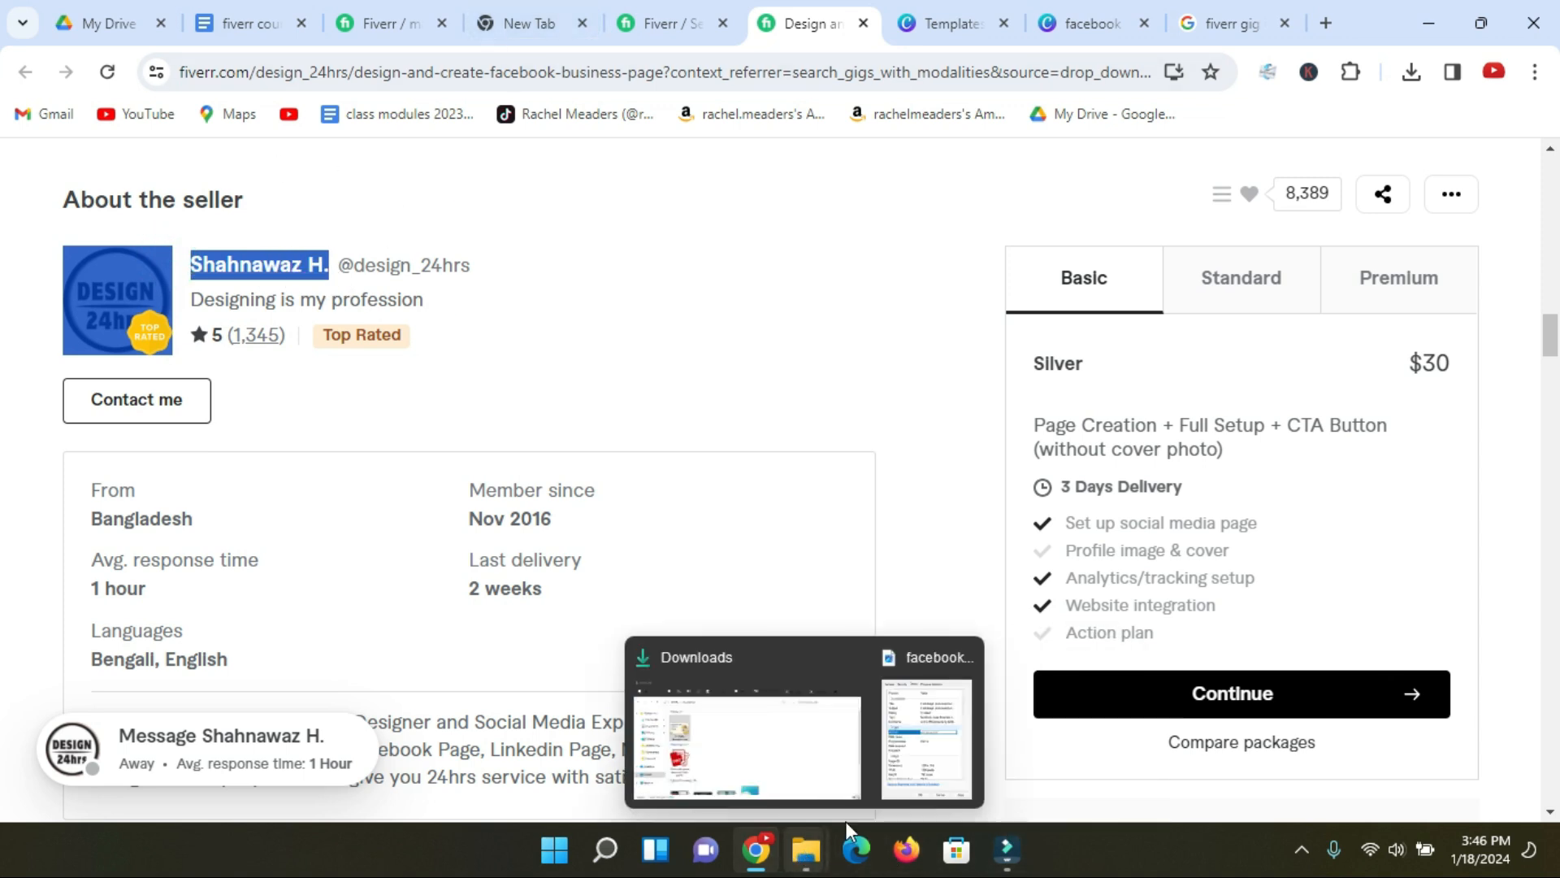
click(918, 752)
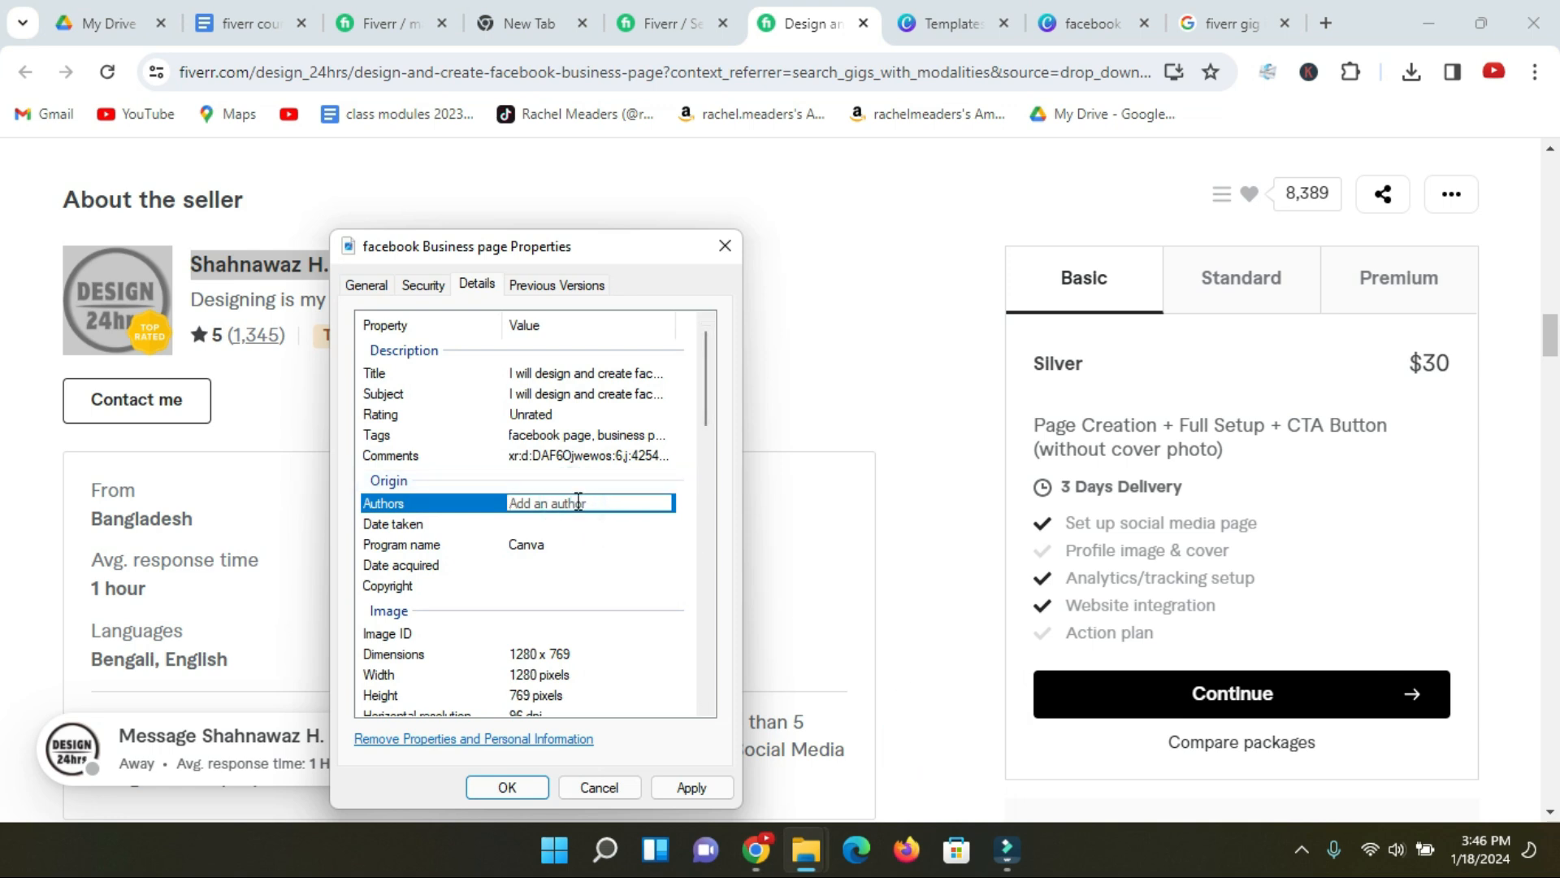
click(507, 787)
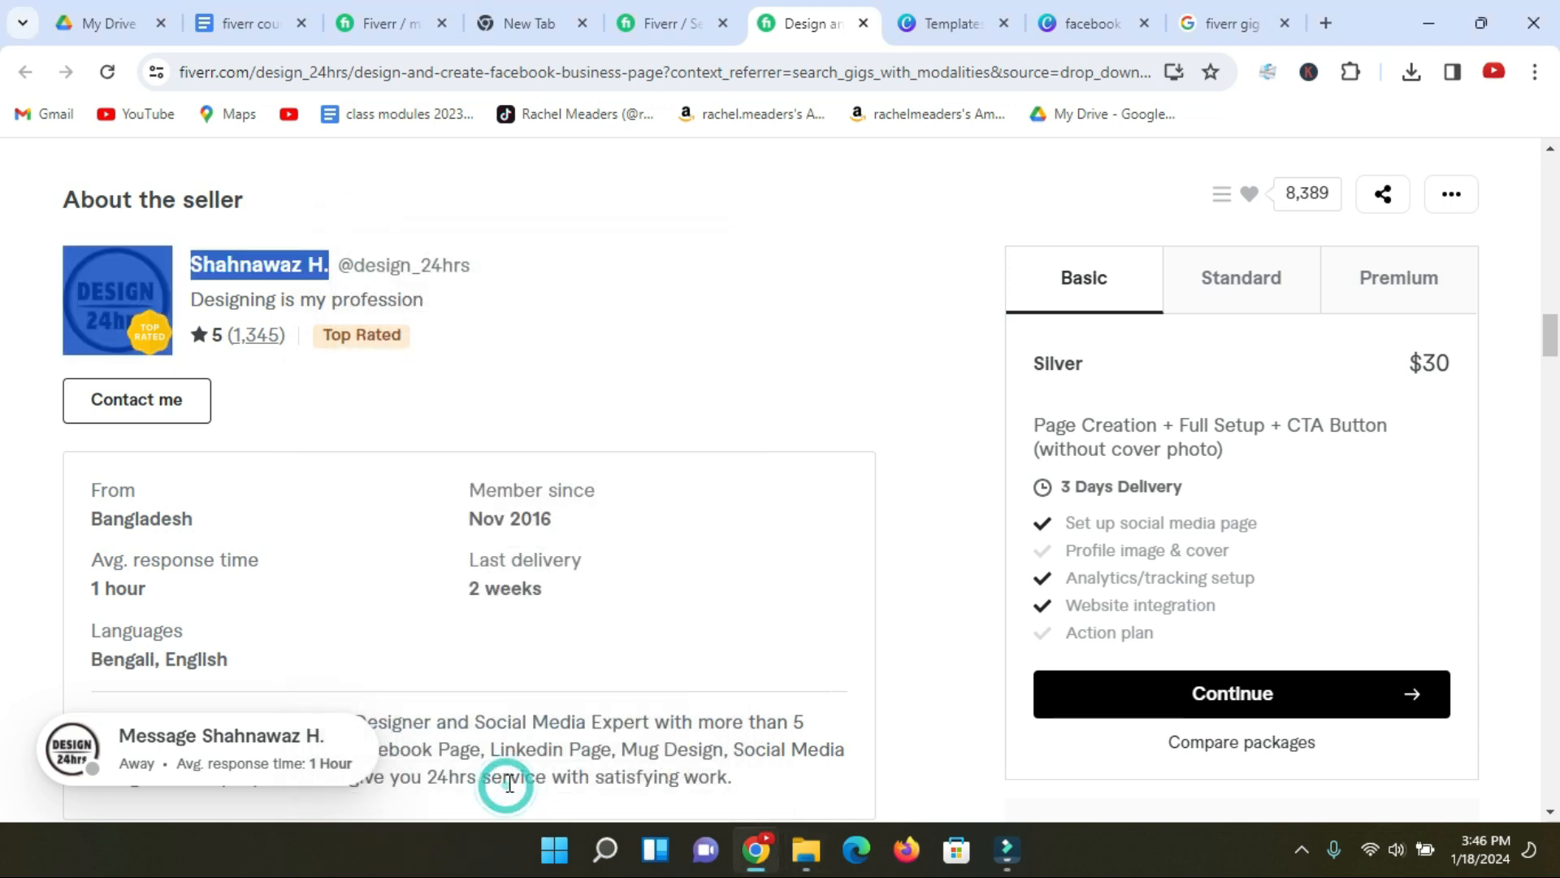
Minimise Chrome and check the "facebook Business page" image in the Downloads folder in File Explorer
click(1424, 22)
click(467, 377)
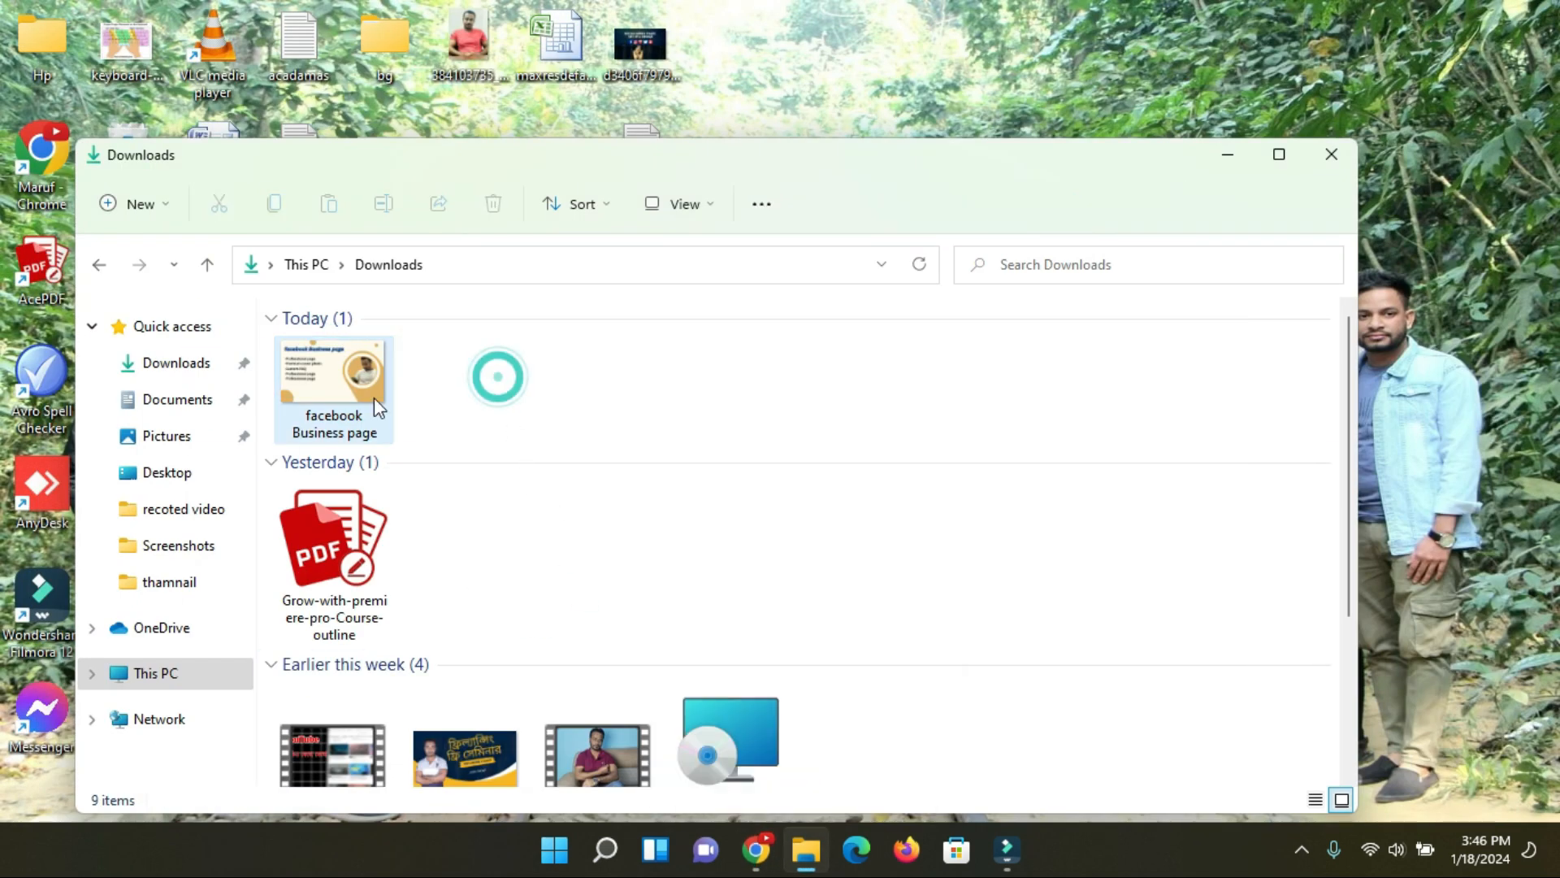
right_click(322, 382)
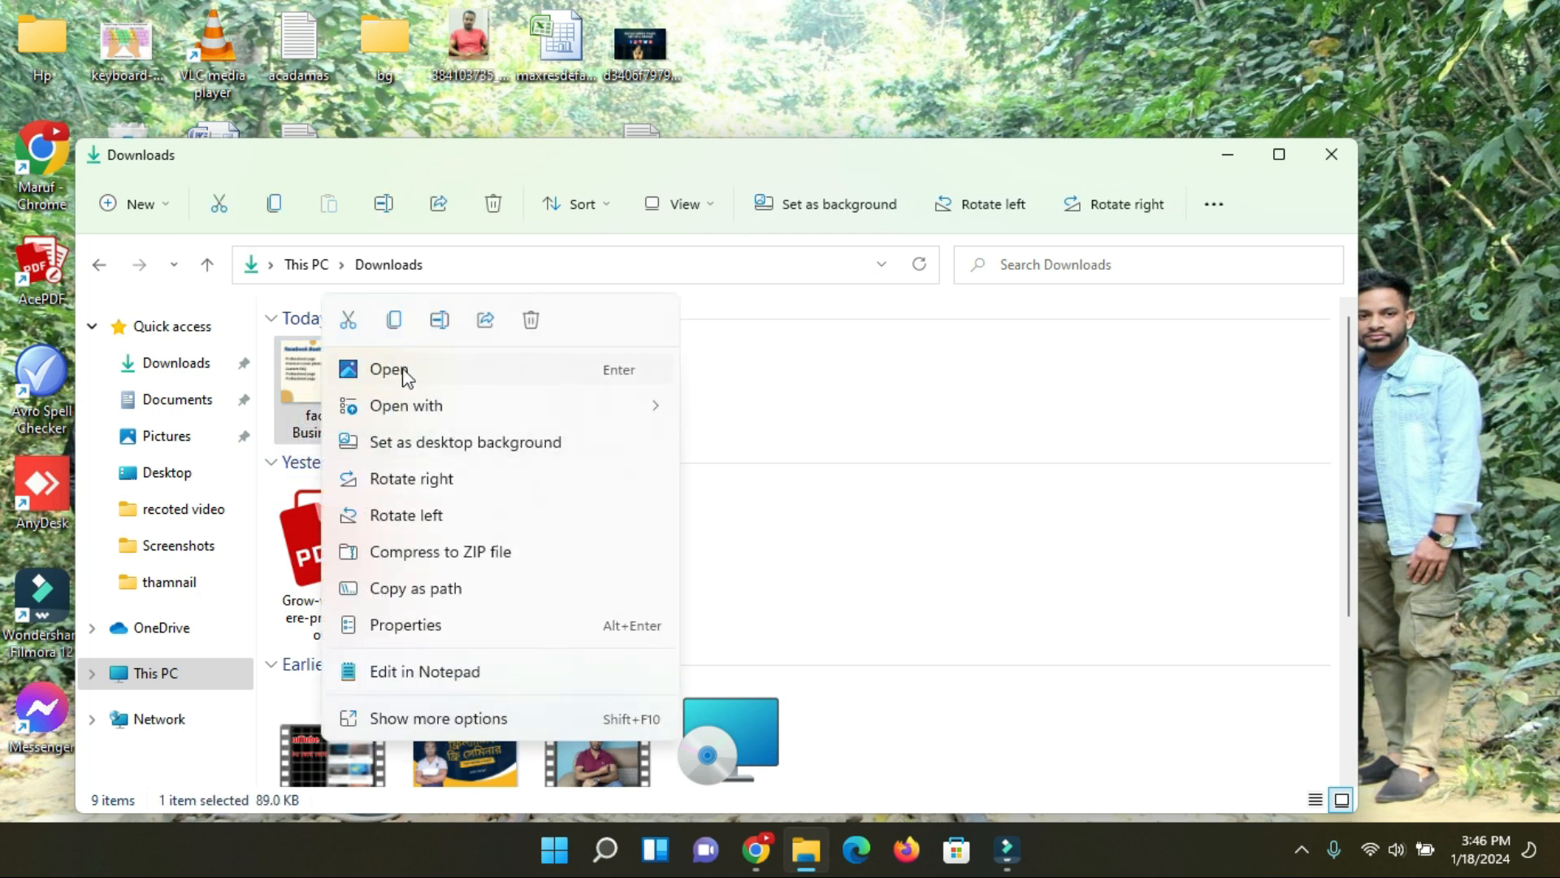
click(821, 370)
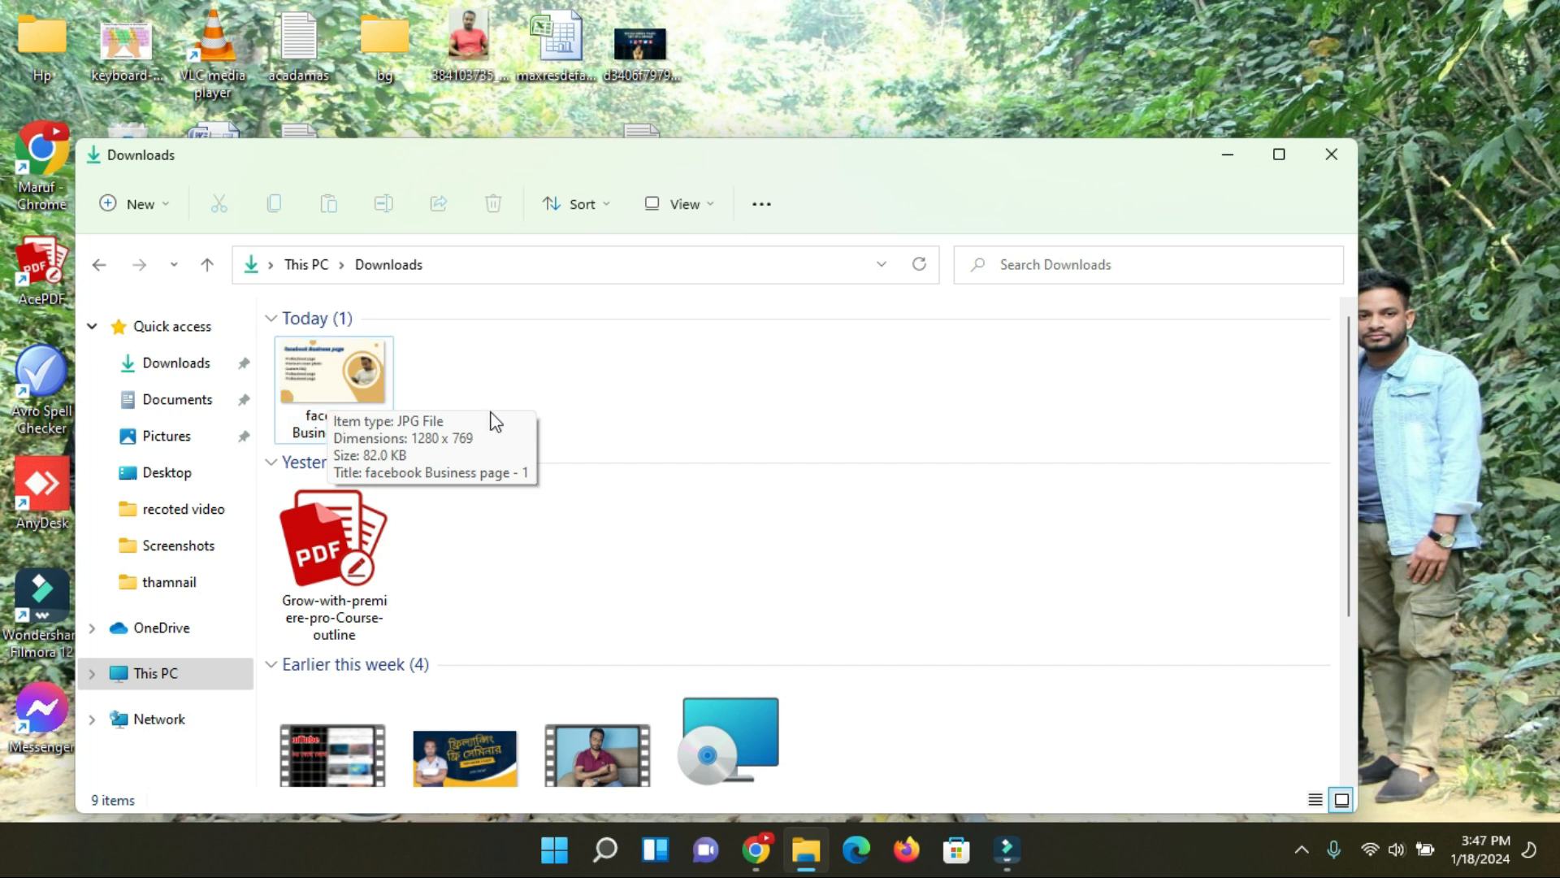
click(525, 385)
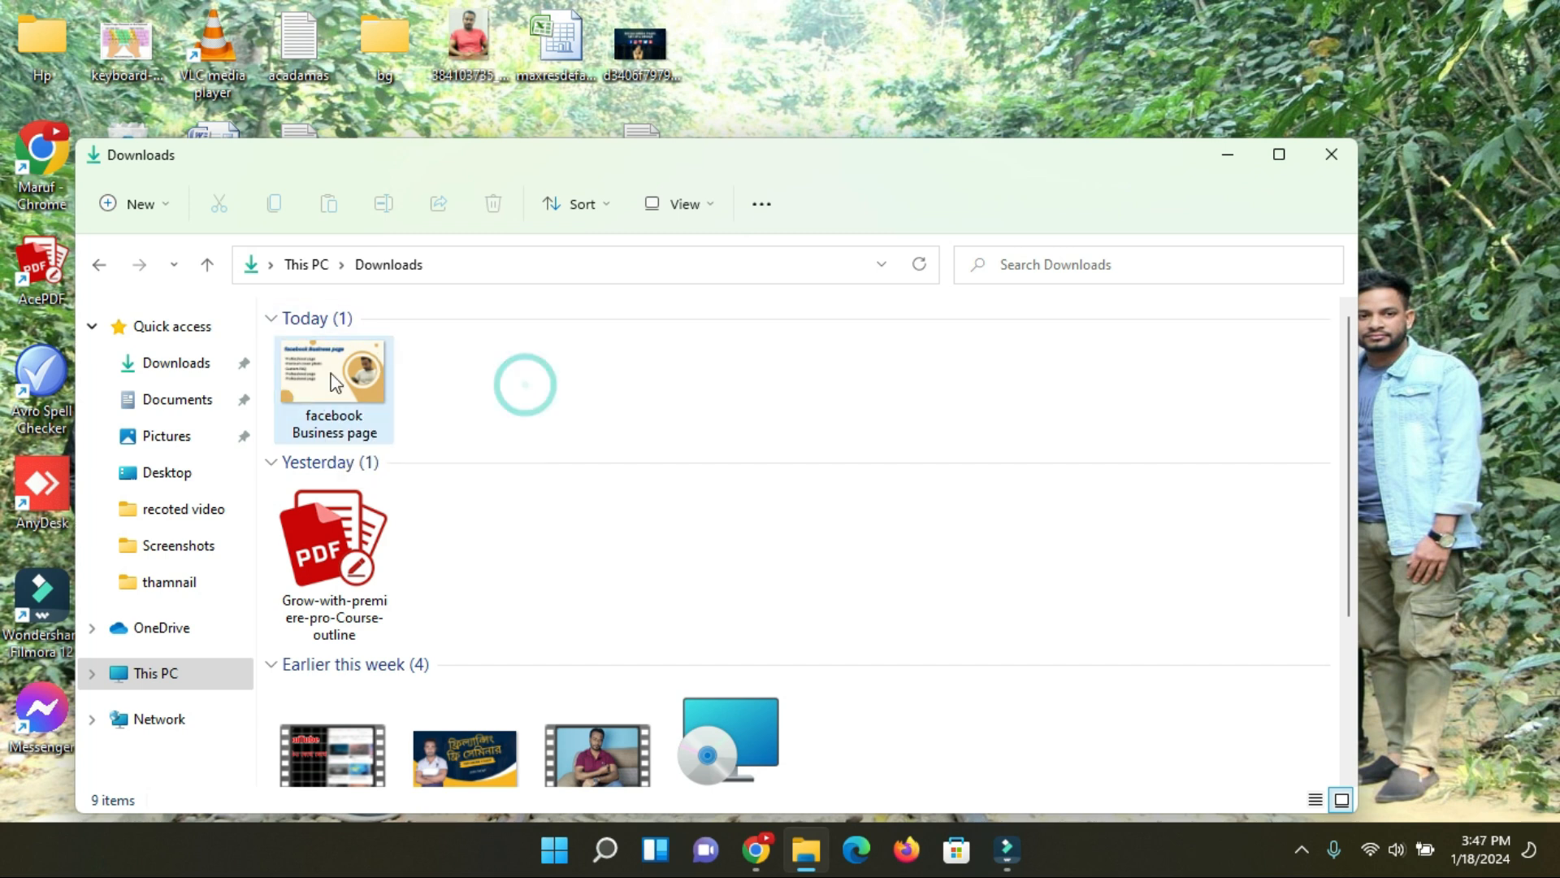
Switch to Chrome and return to the Images section of the Fiverr gig's gallery editing page
click(756, 849)
click(663, 26)
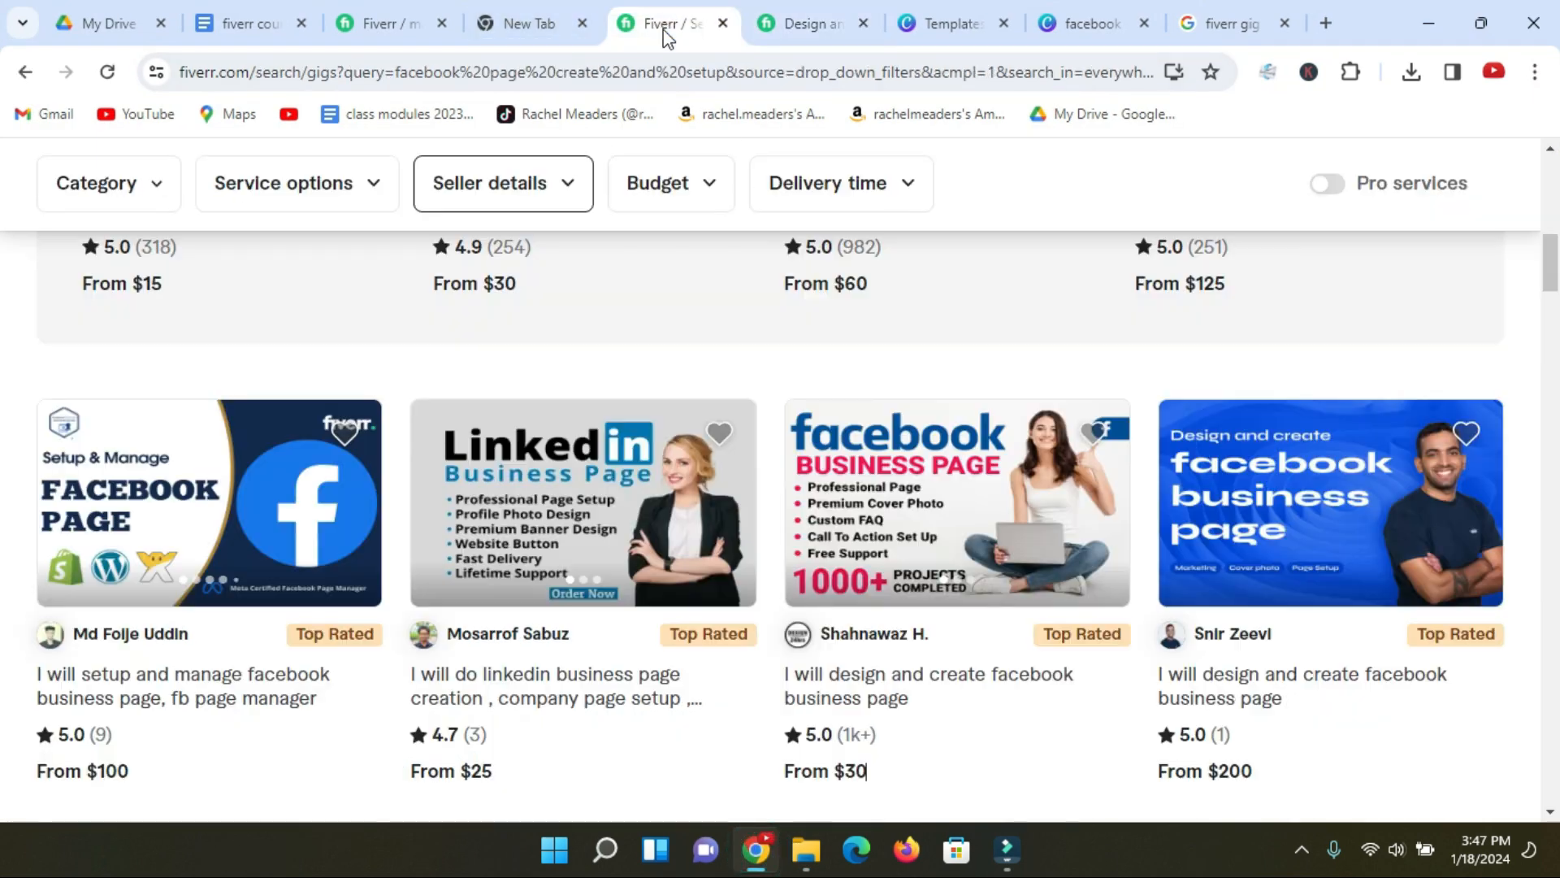
click(408, 33)
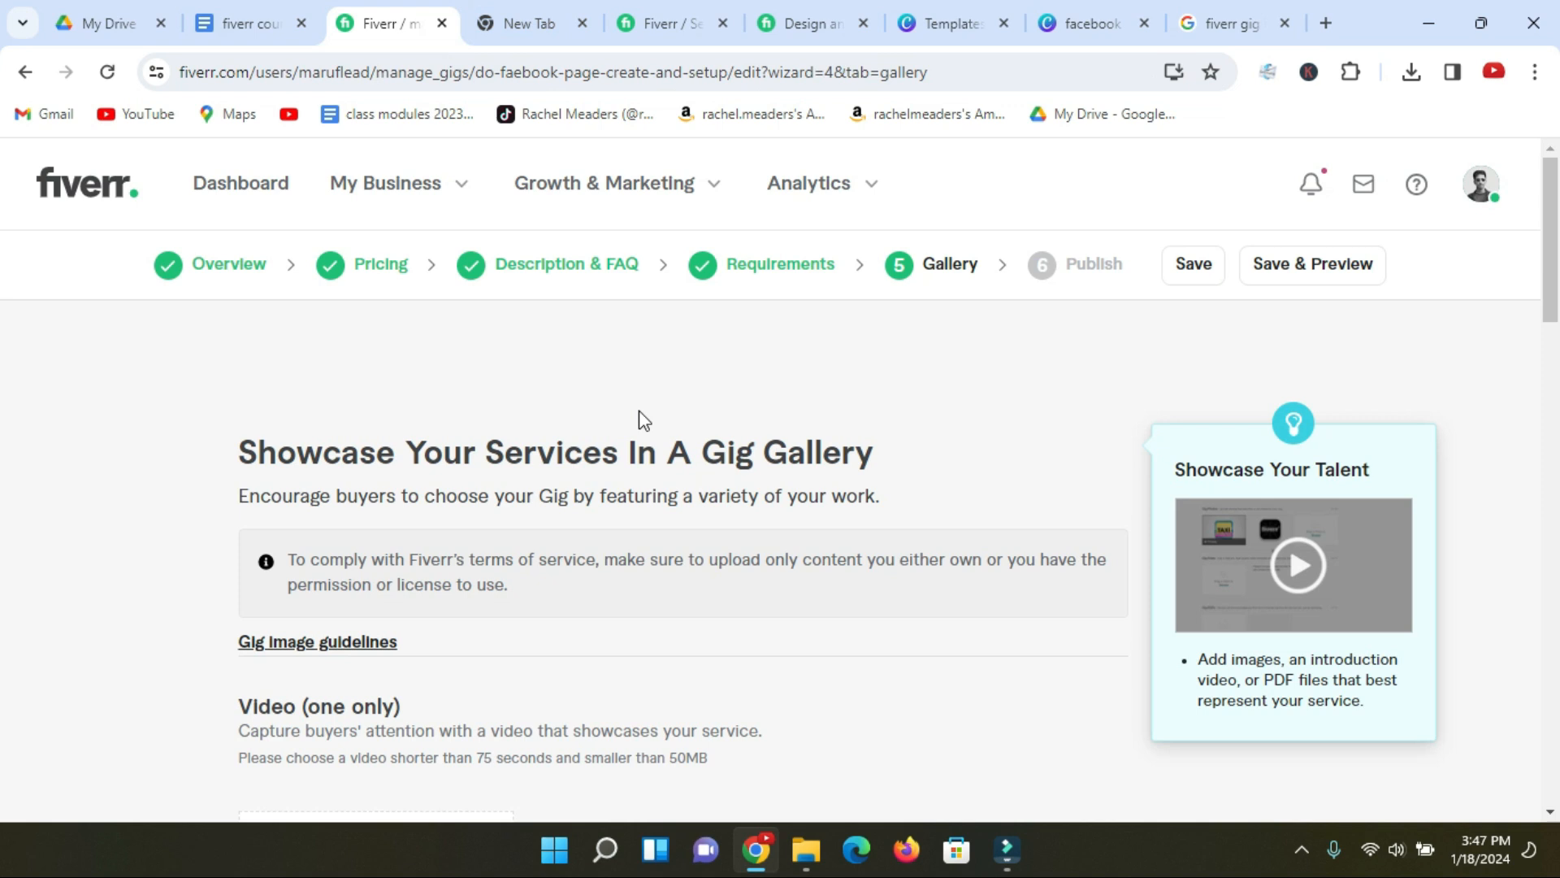
scroll(899, 303, down, 5)
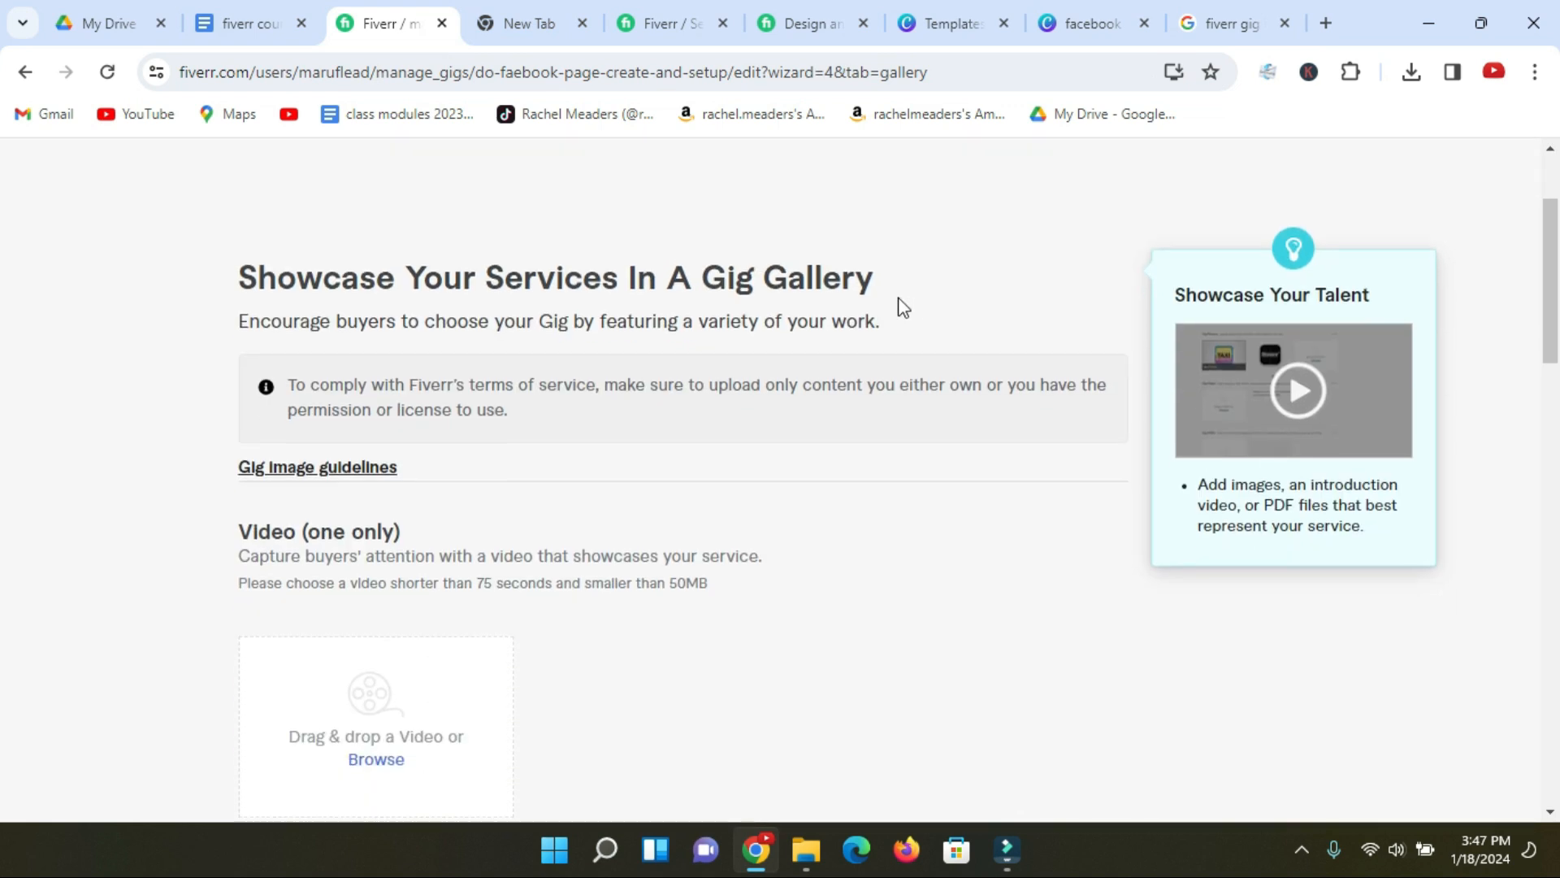
scroll(650, 404, down, 1)
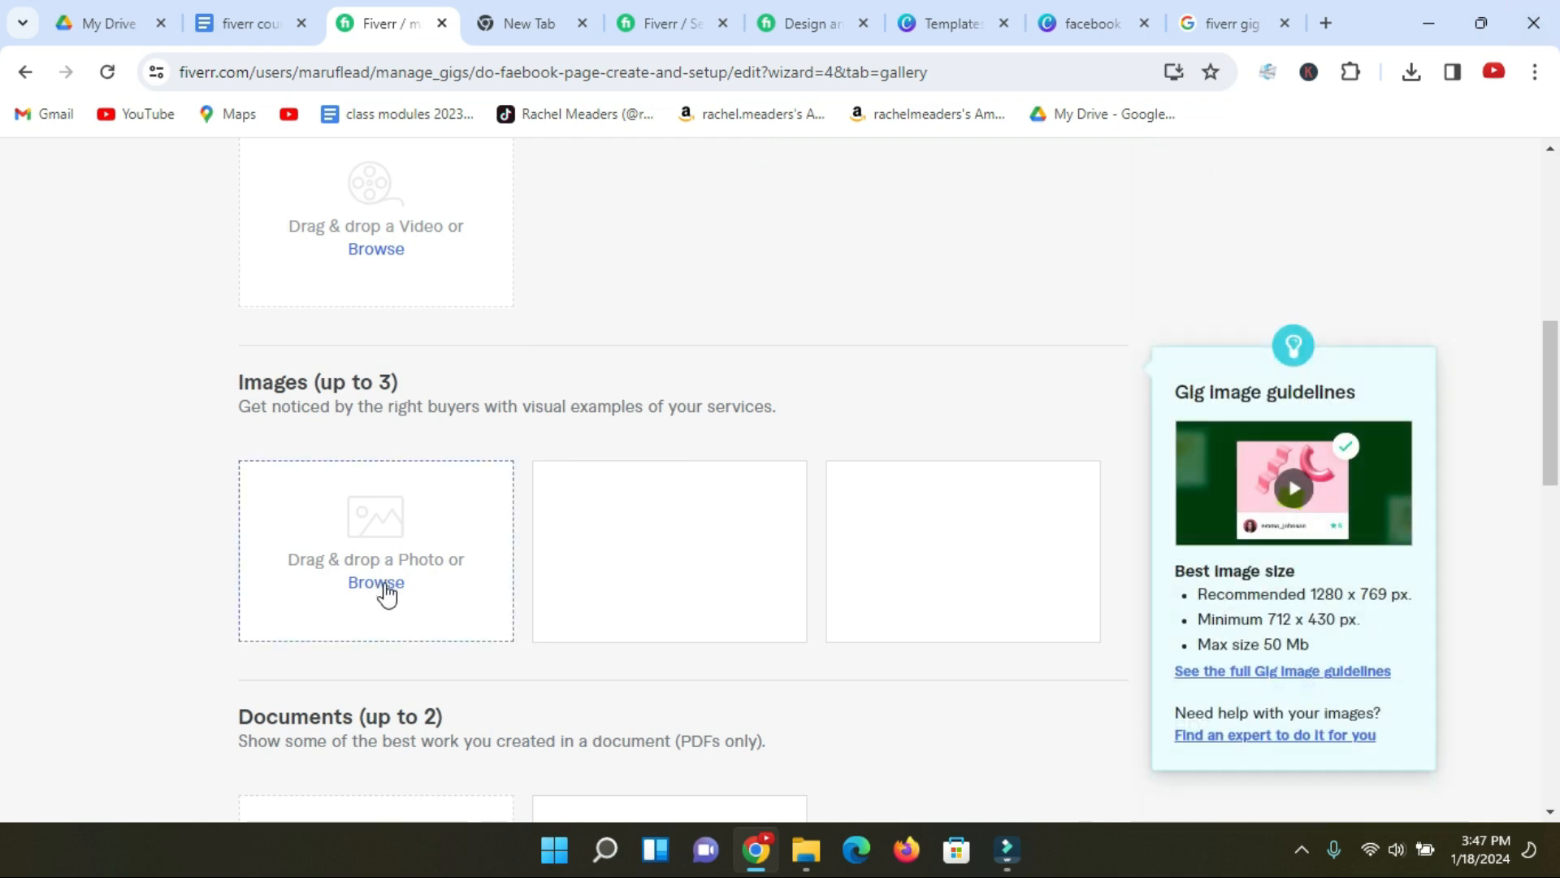
Upload the "facebook Business page" JPG from the Downloads folder into the first image slot of the gig gallery
click(385, 583)
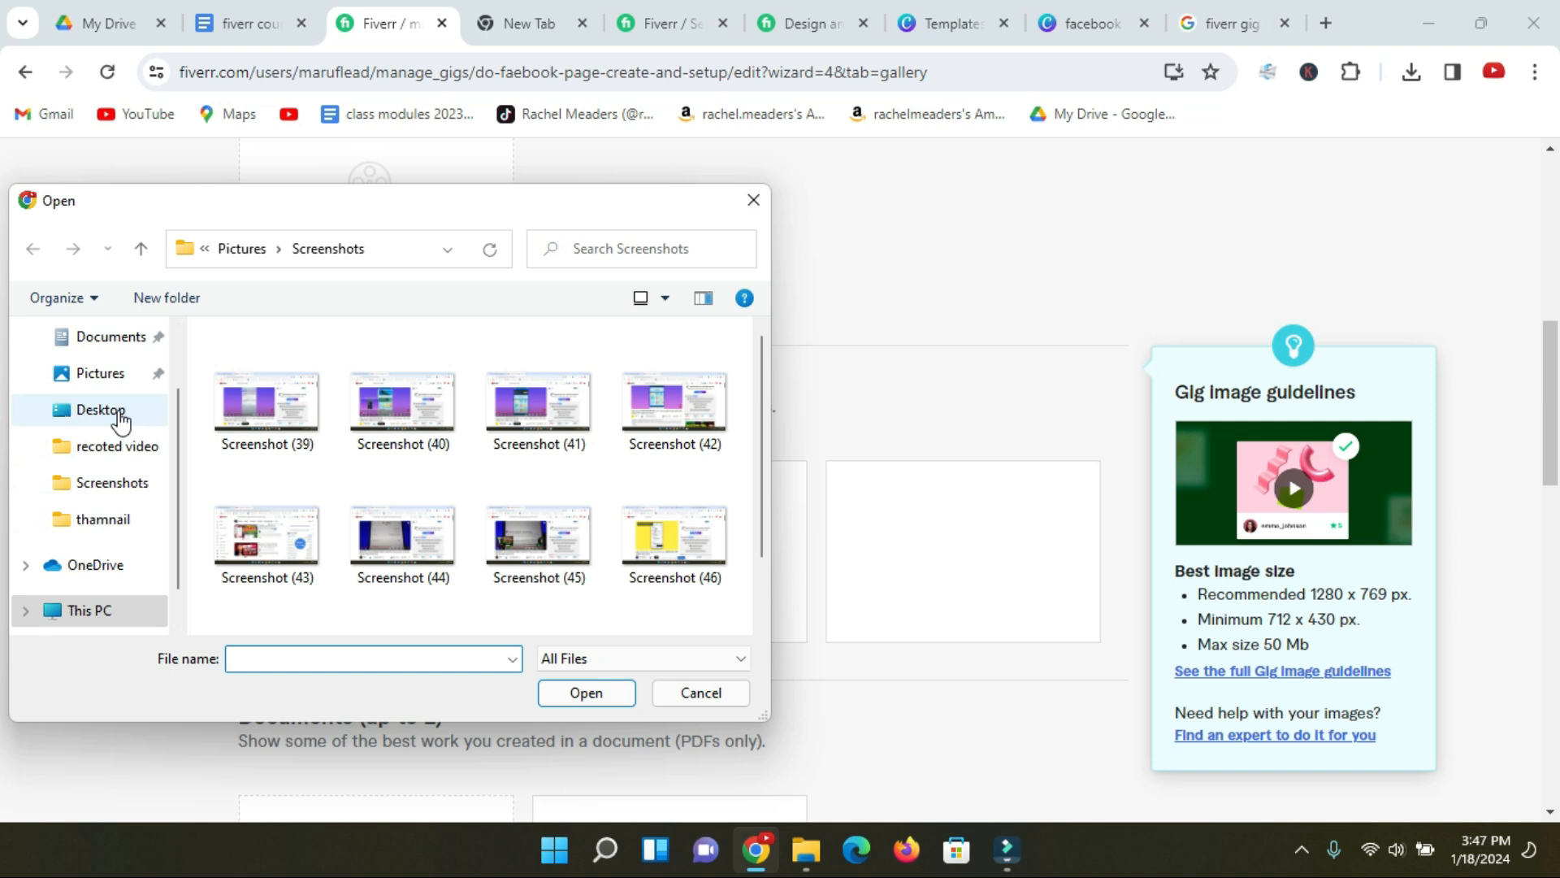
scroll(121, 420, up, 3)
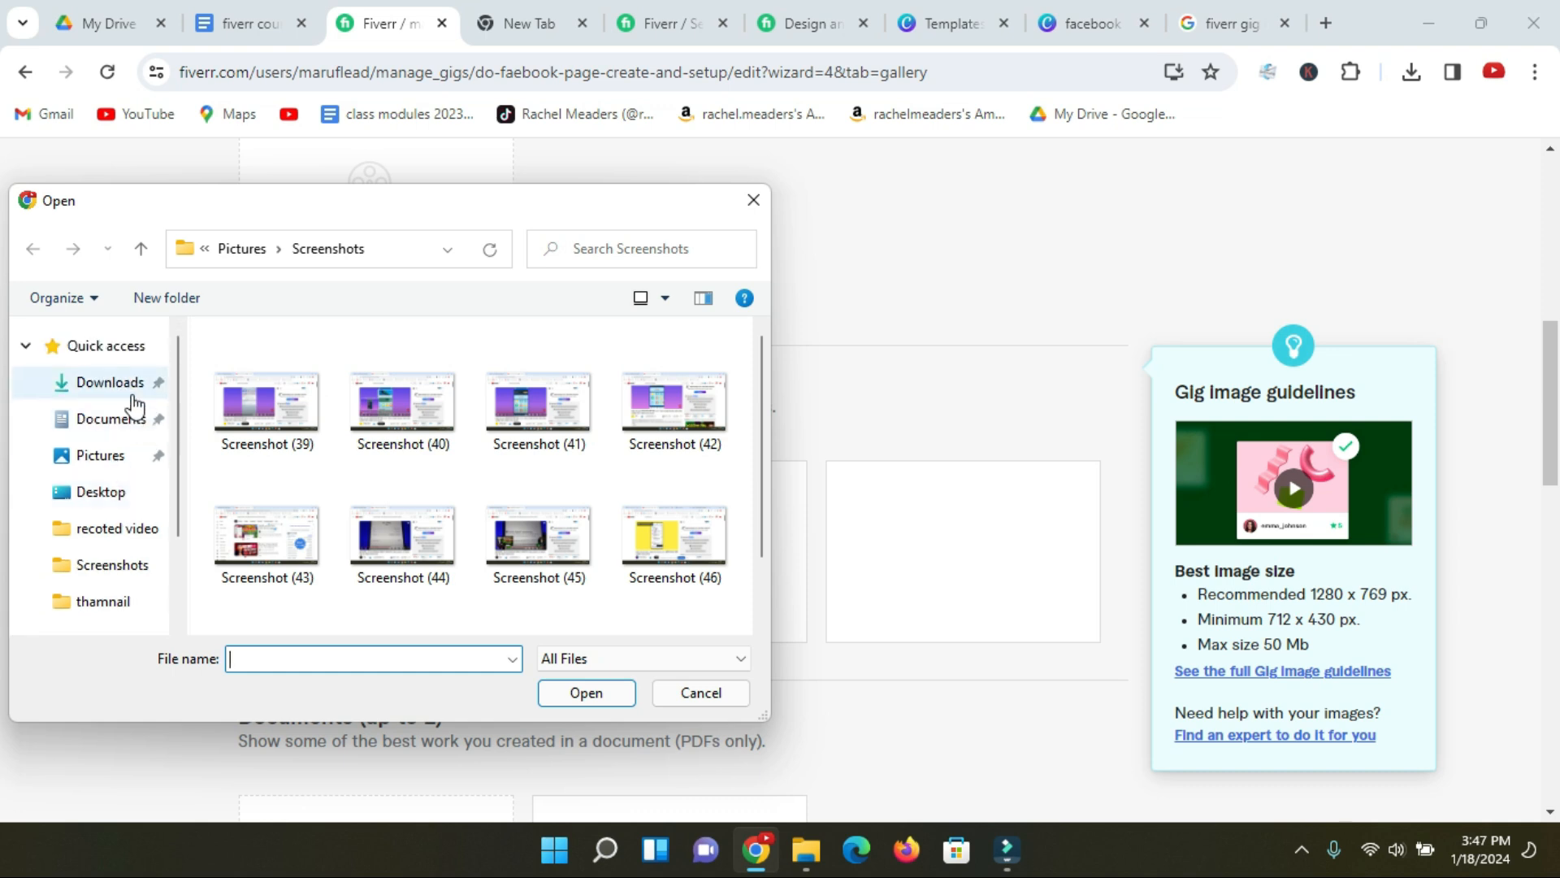
click(130, 396)
click(284, 399)
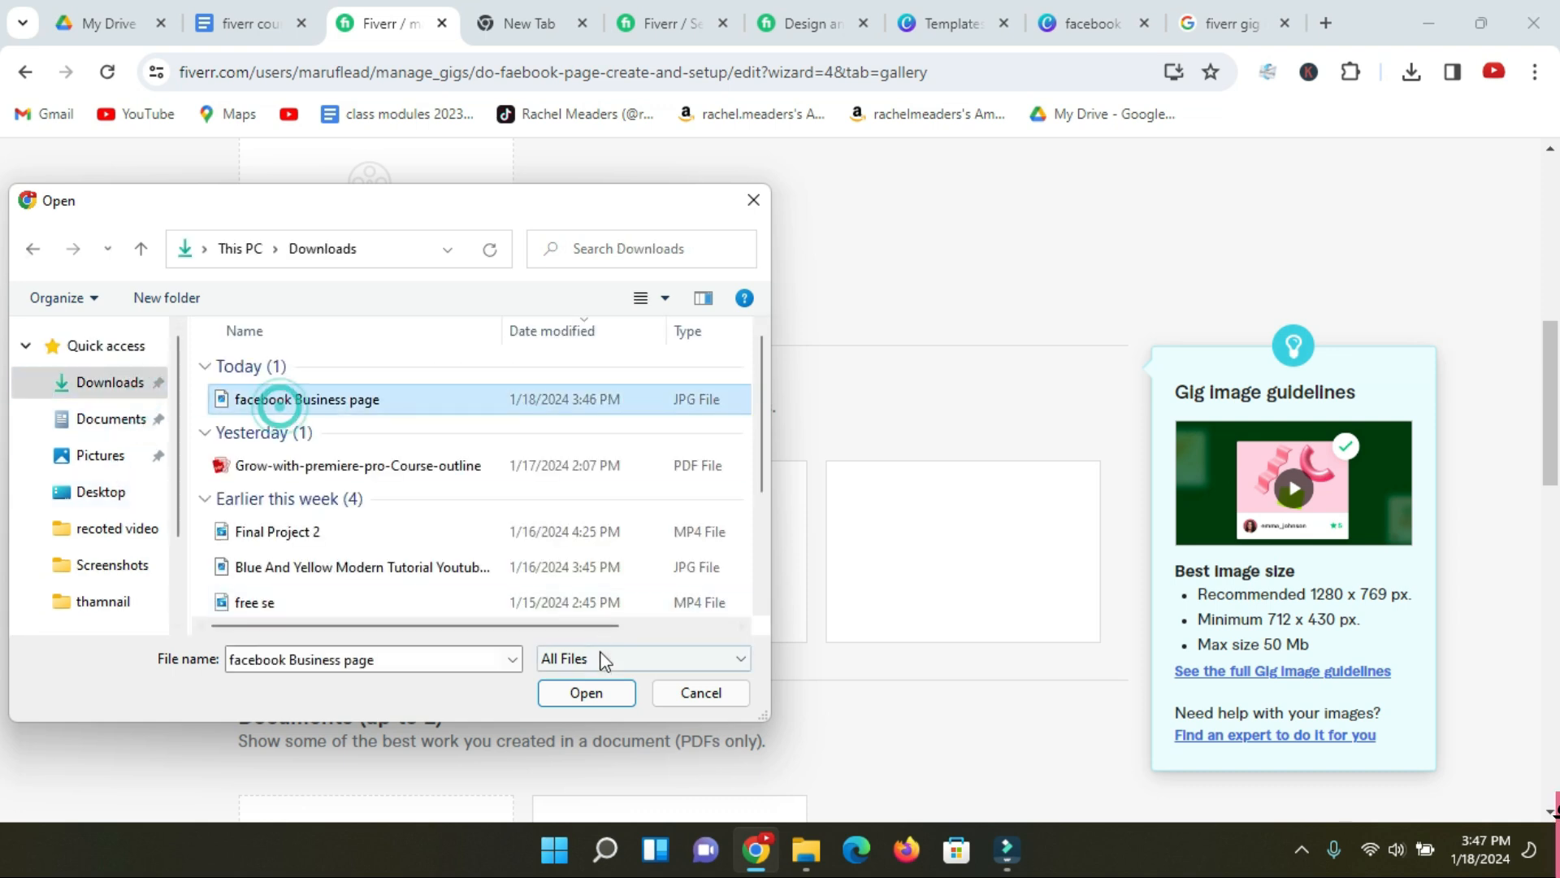
click(586, 694)
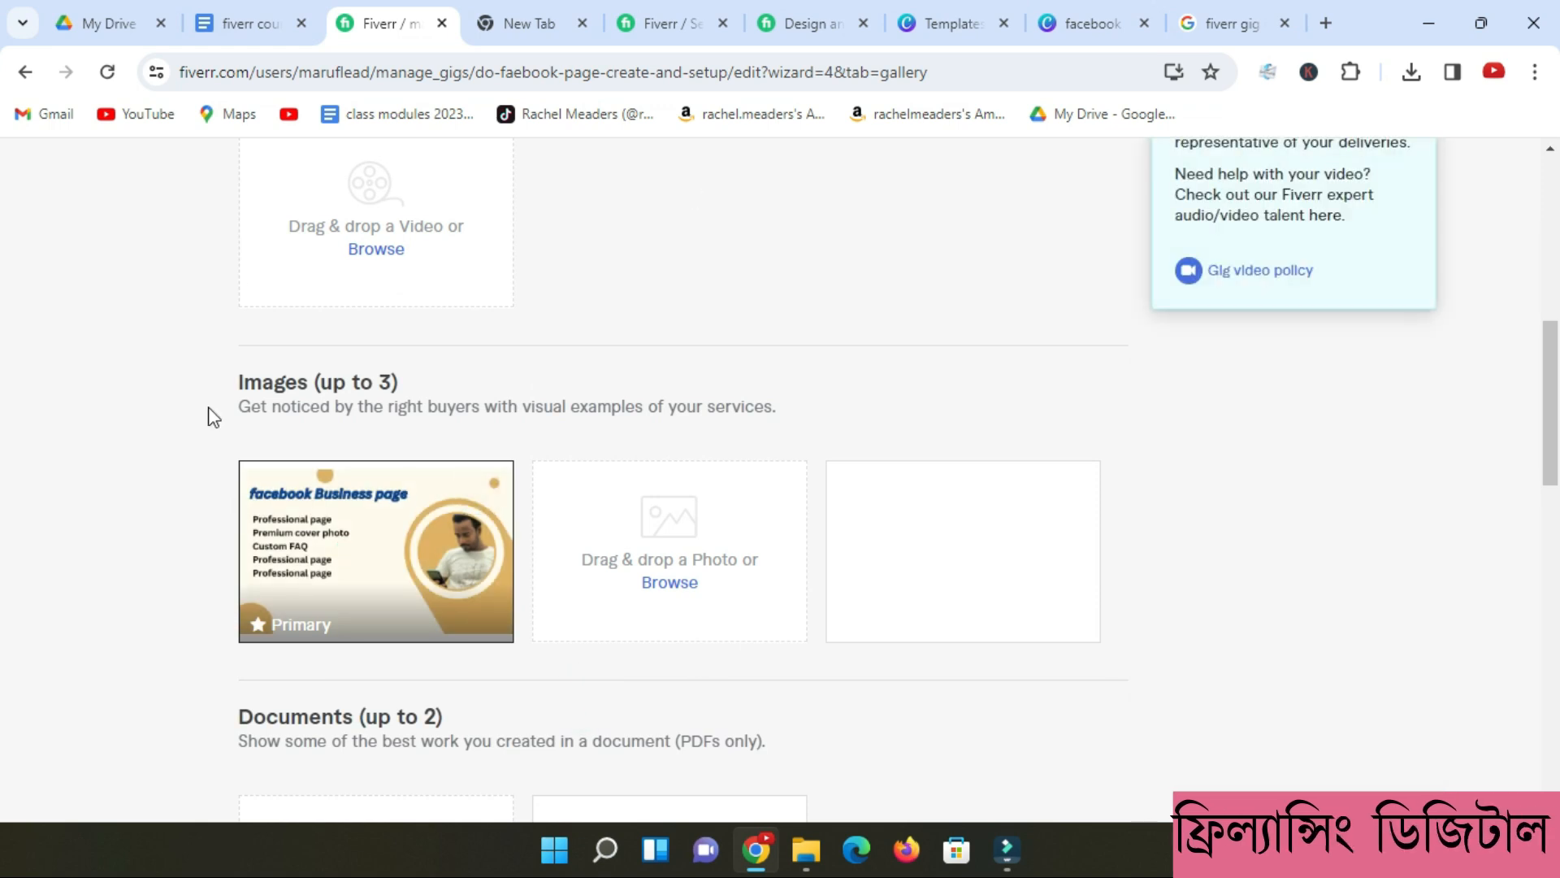
Review the gallery page's uploaded image and its video upload requirements, highlighting the maximum video length in seconds
mouse_move(348, 517)
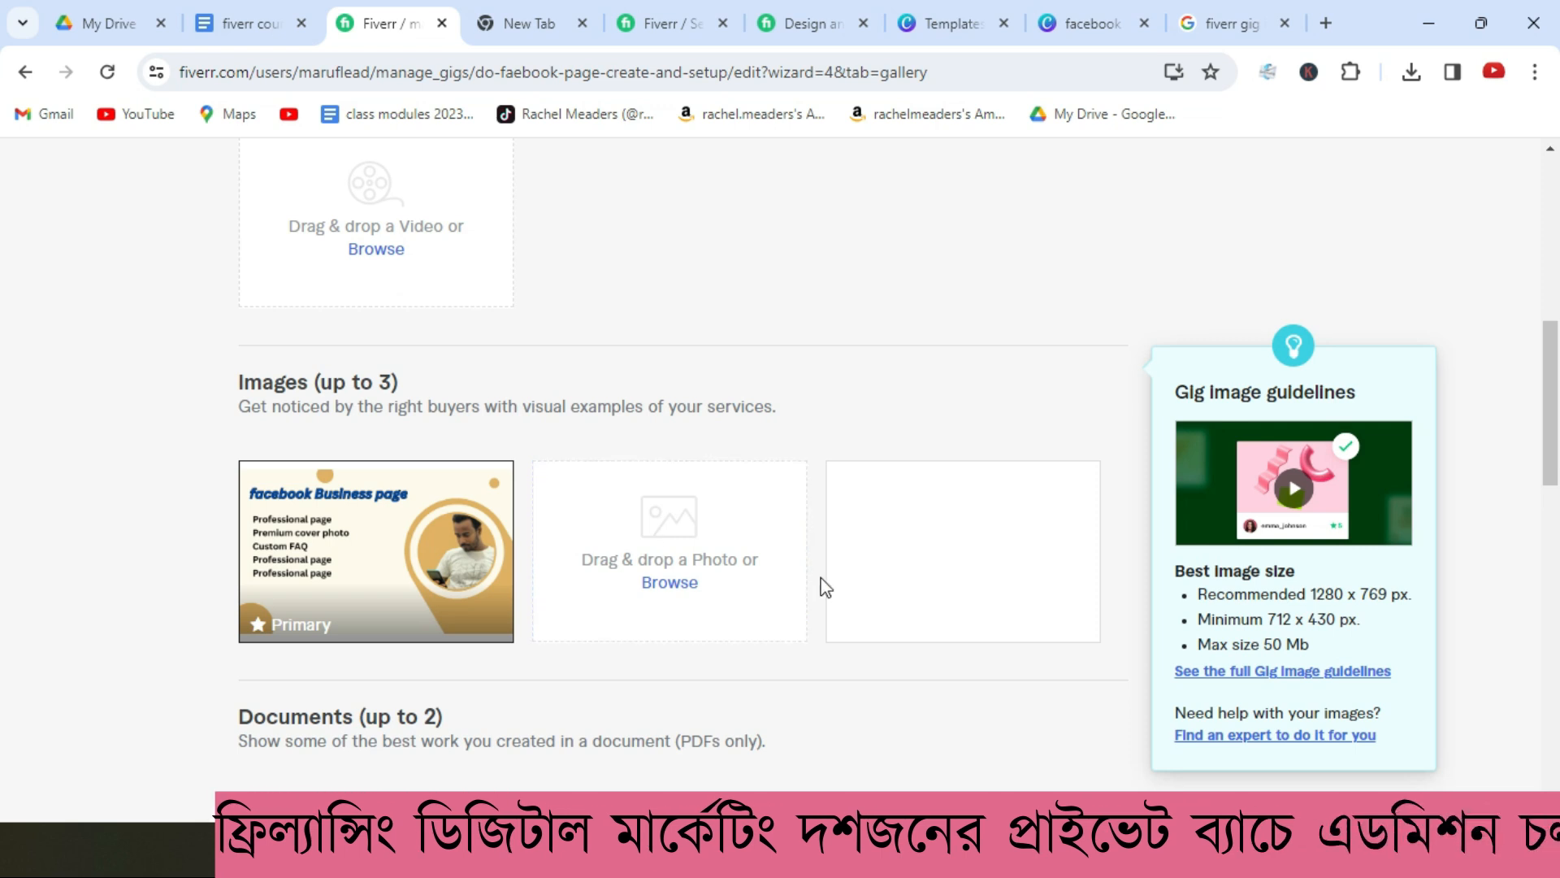
scroll(844, 567, up, 9)
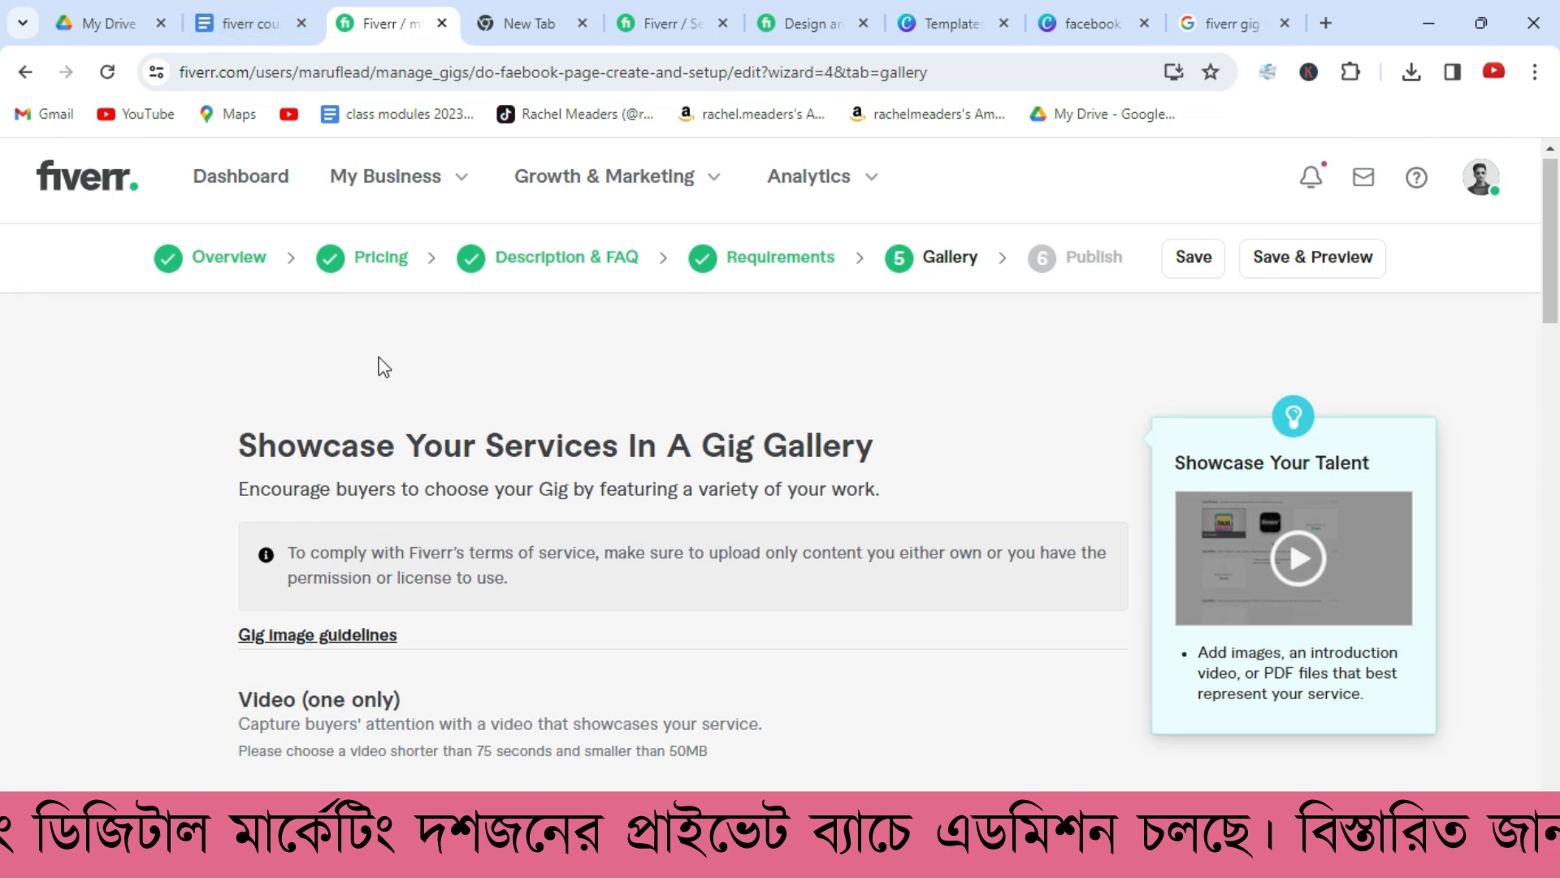
scroll(306, 494, down, 4)
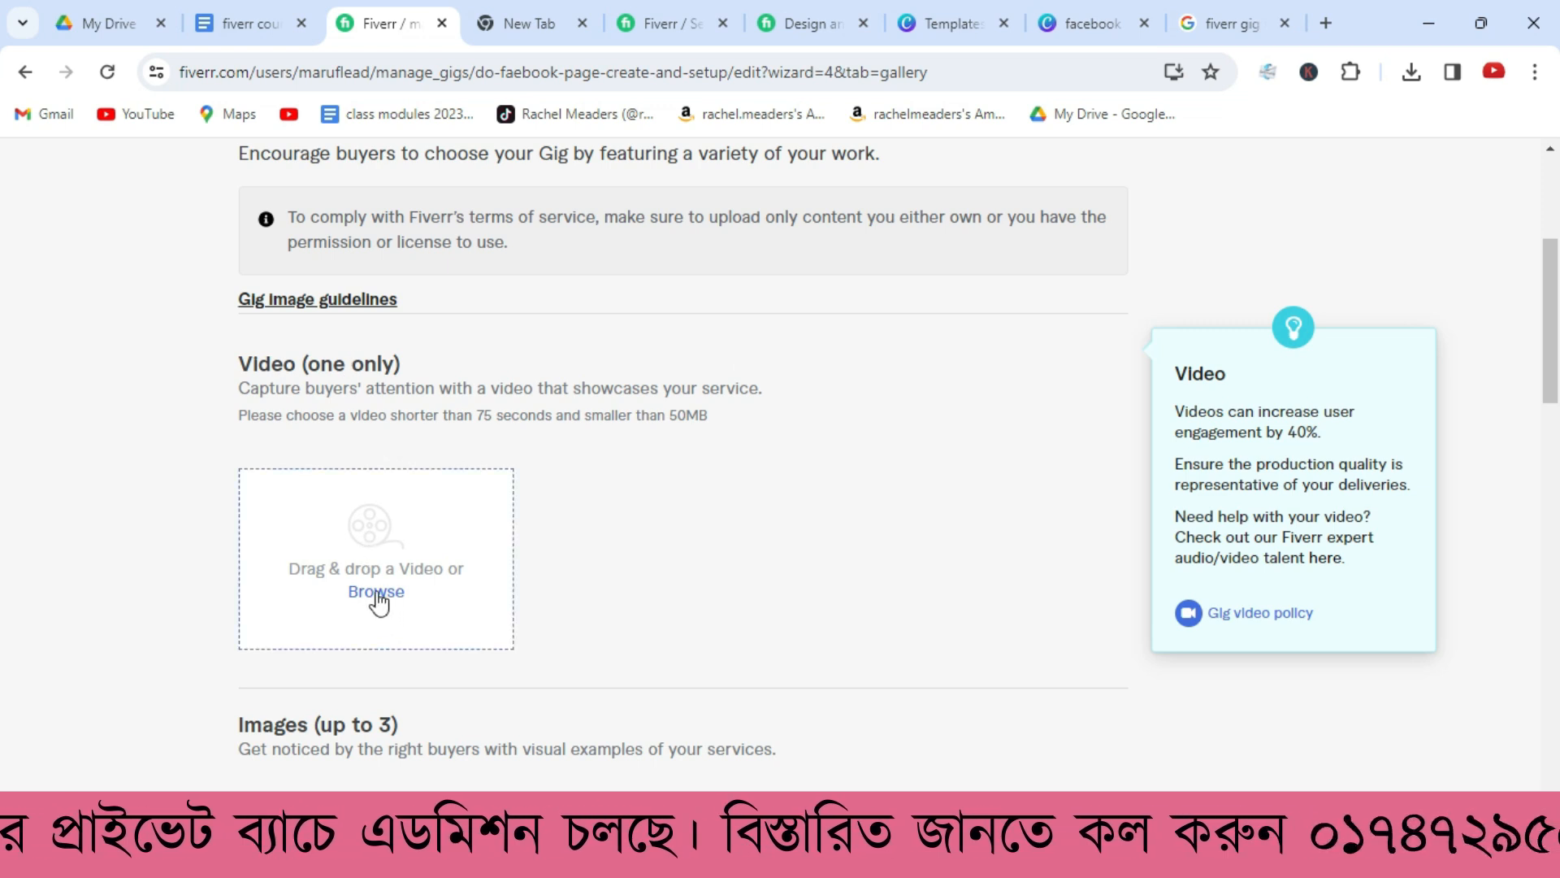
double_click(480, 415)
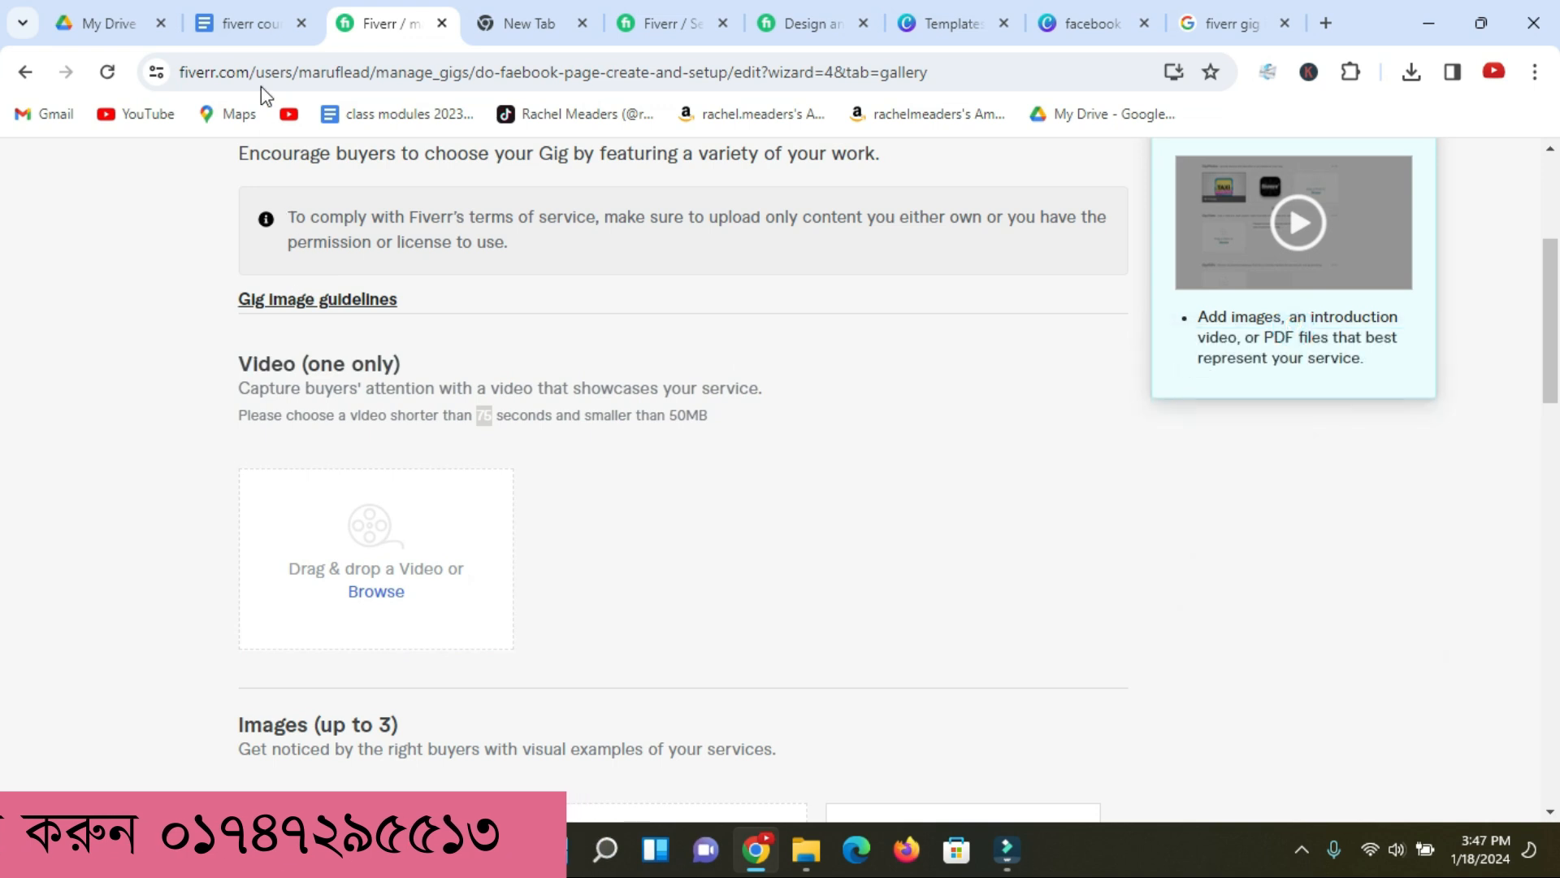
In the "fiverr course 20224" Google Docs document, colour the line "7.Fiverr image create and SEO" red
click(247, 23)
drag(512, 580, 249, 582)
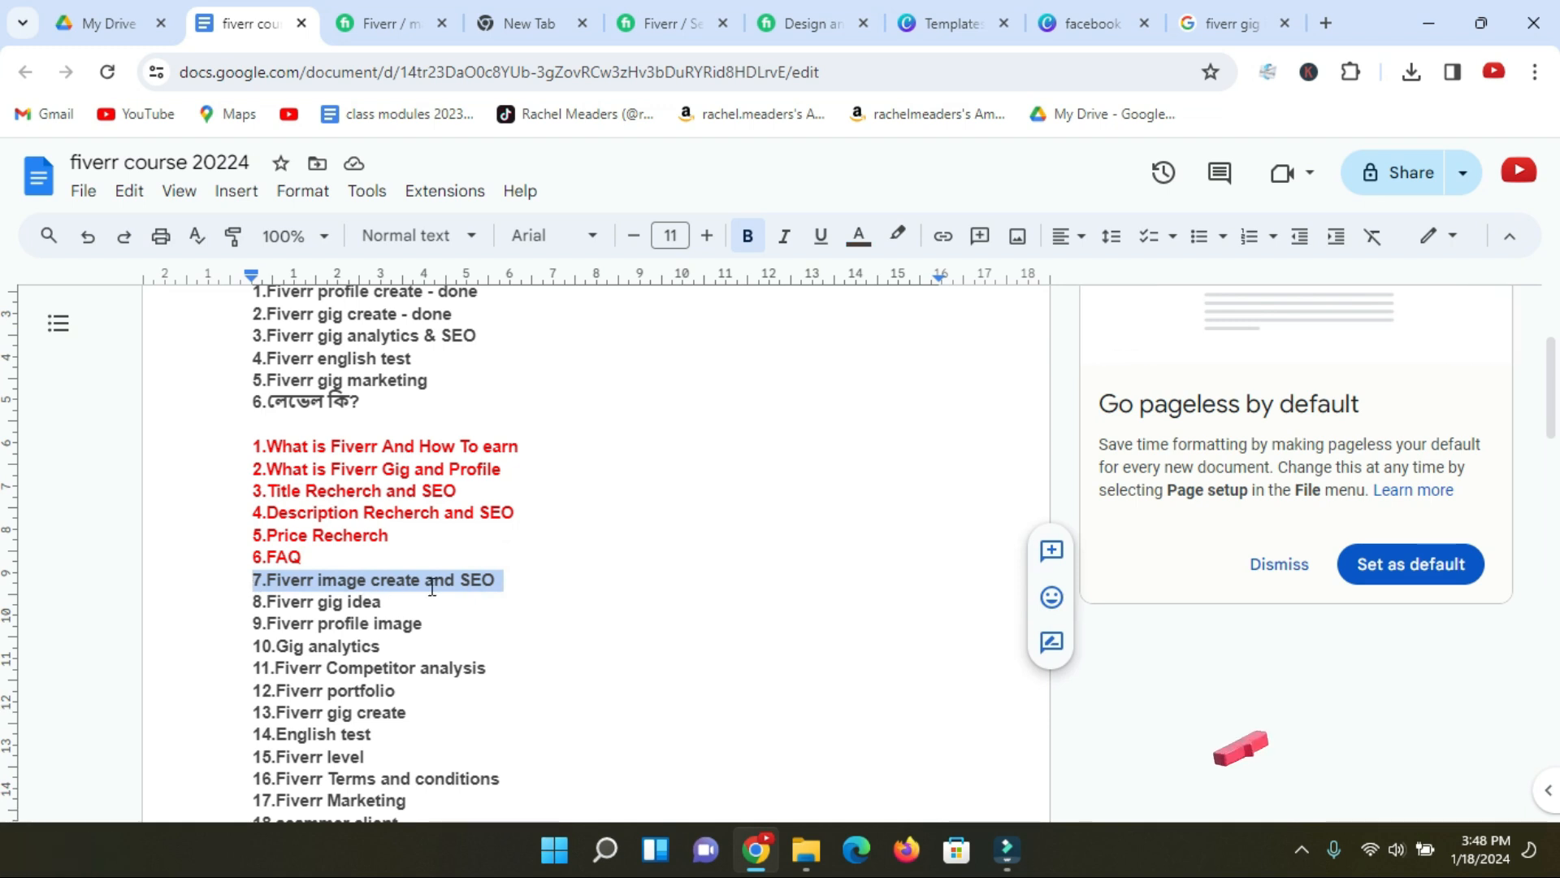
click(859, 236)
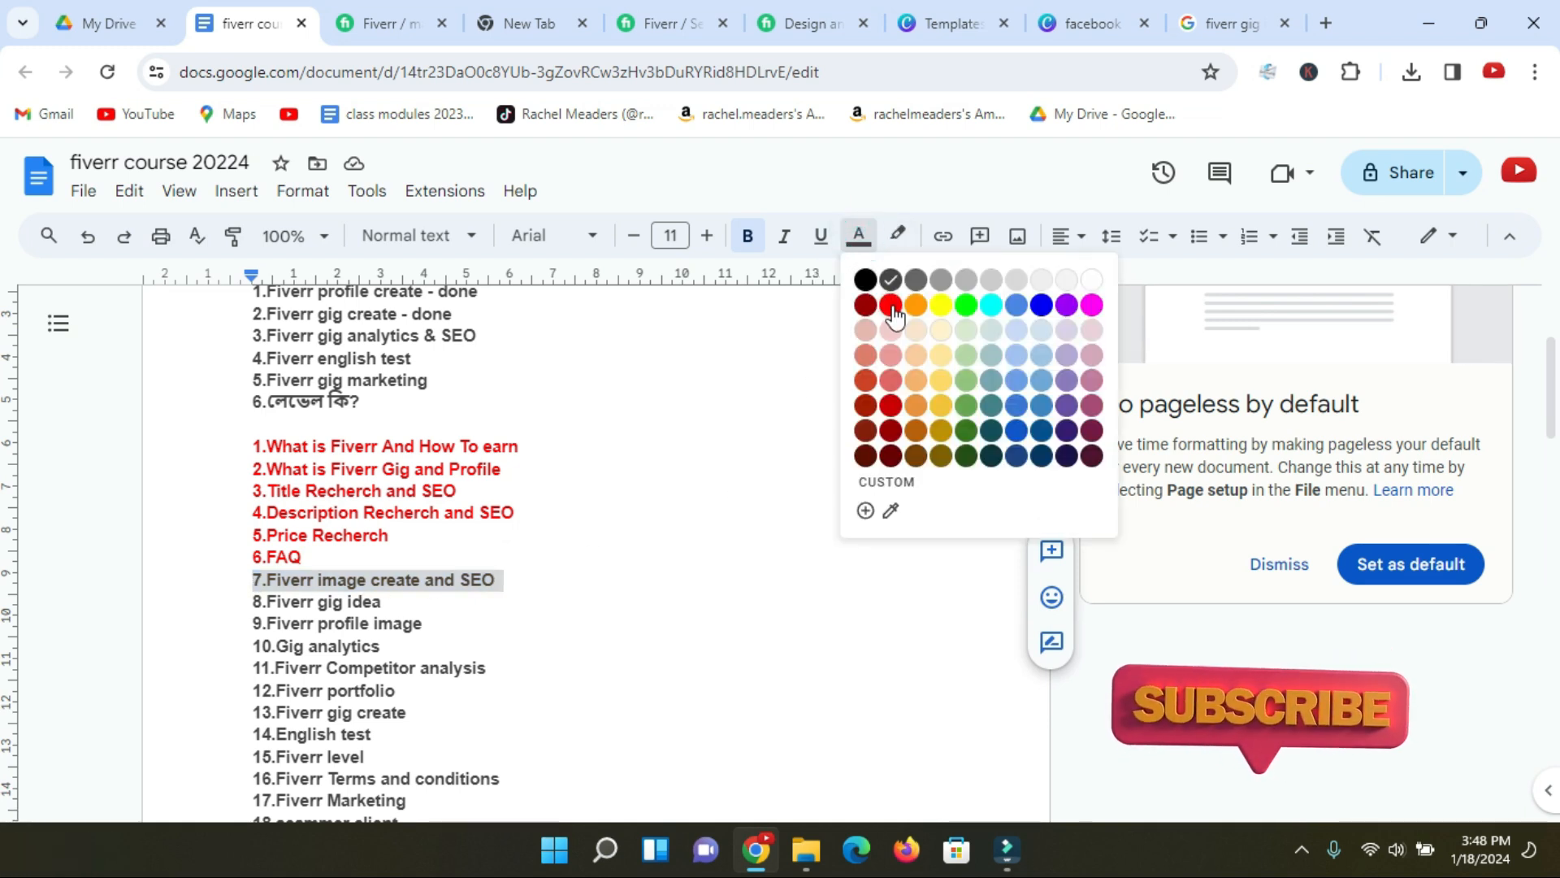
click(892, 304)
click(648, 486)
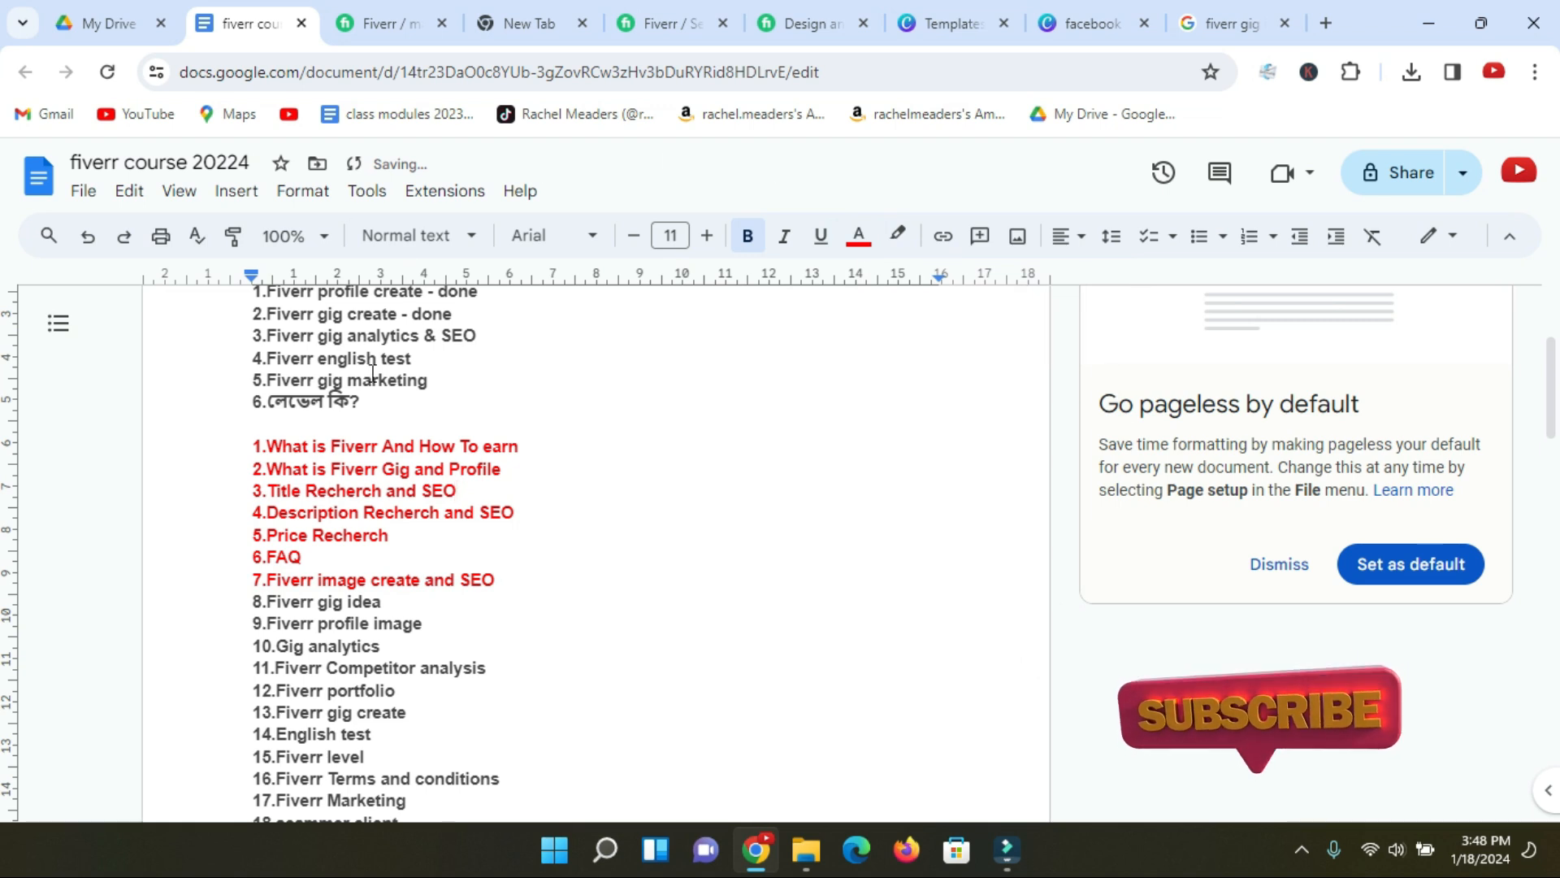